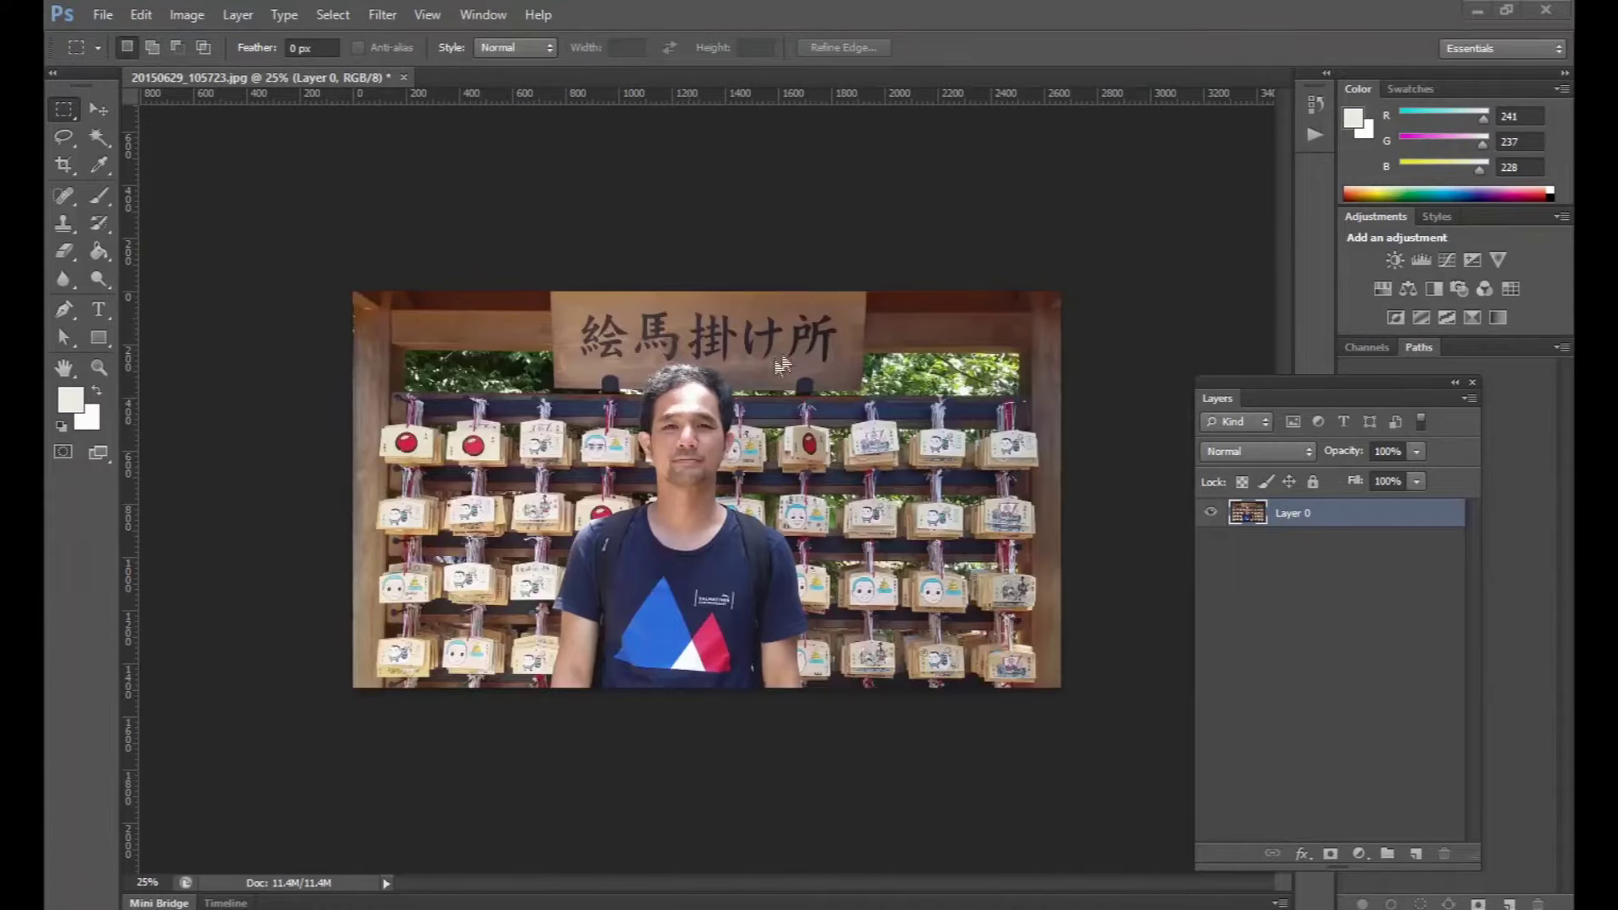
scroll(705, 420, up, 3)
Step: Heal the forehead and left-temple blemishes with the Clone Stamp and Content-Aware Spot Healing Brush
key(s)
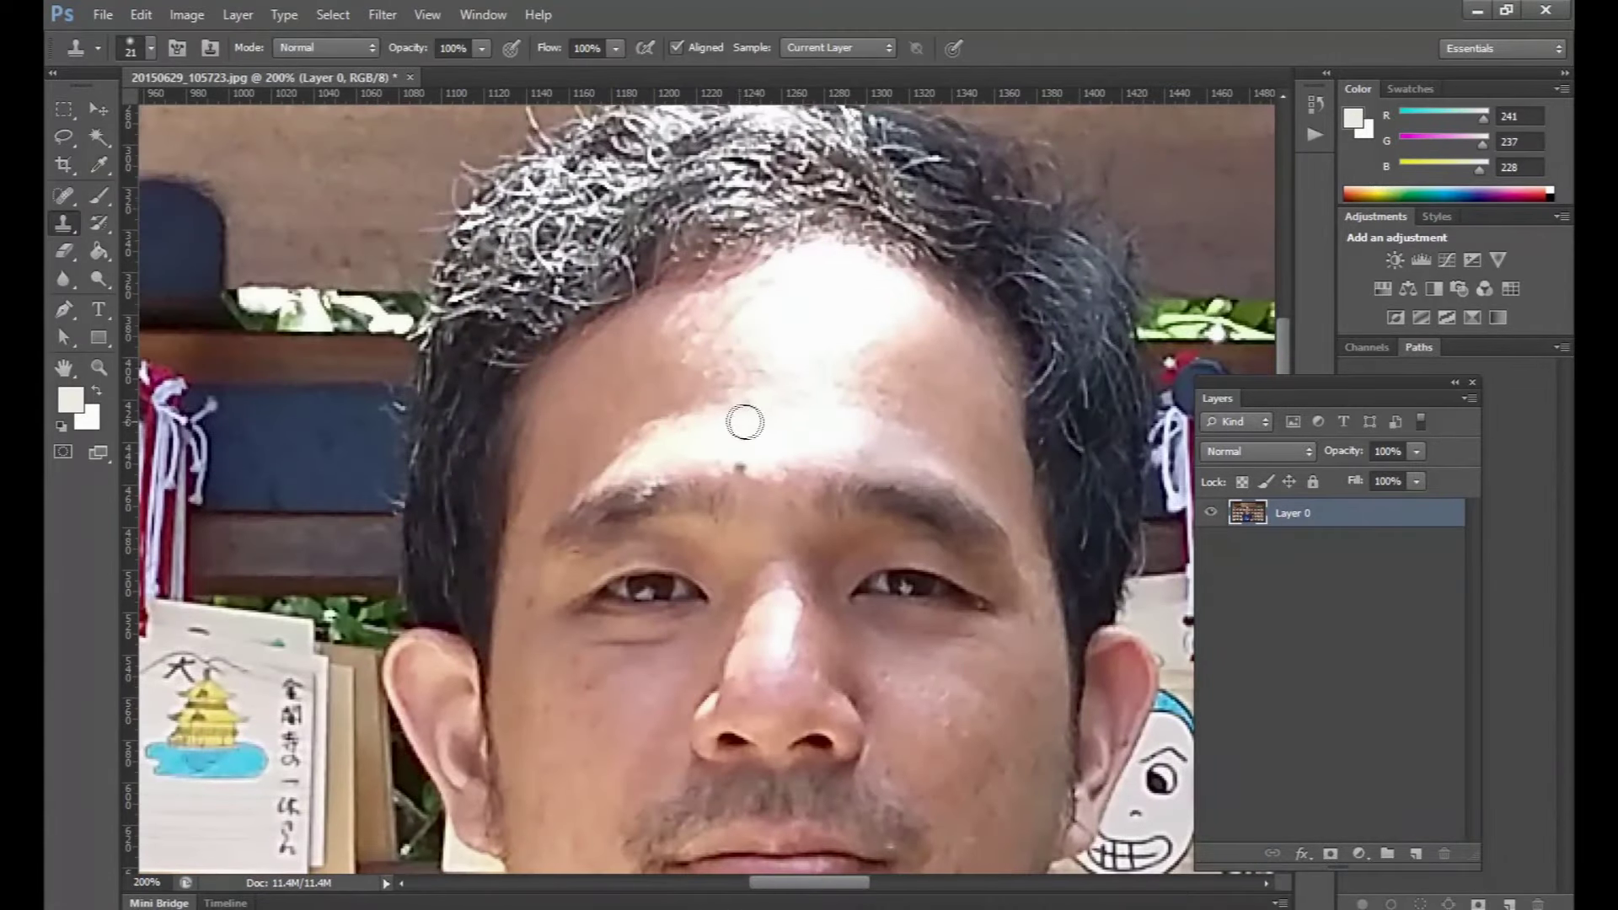
scroll(789, 509, down, 5)
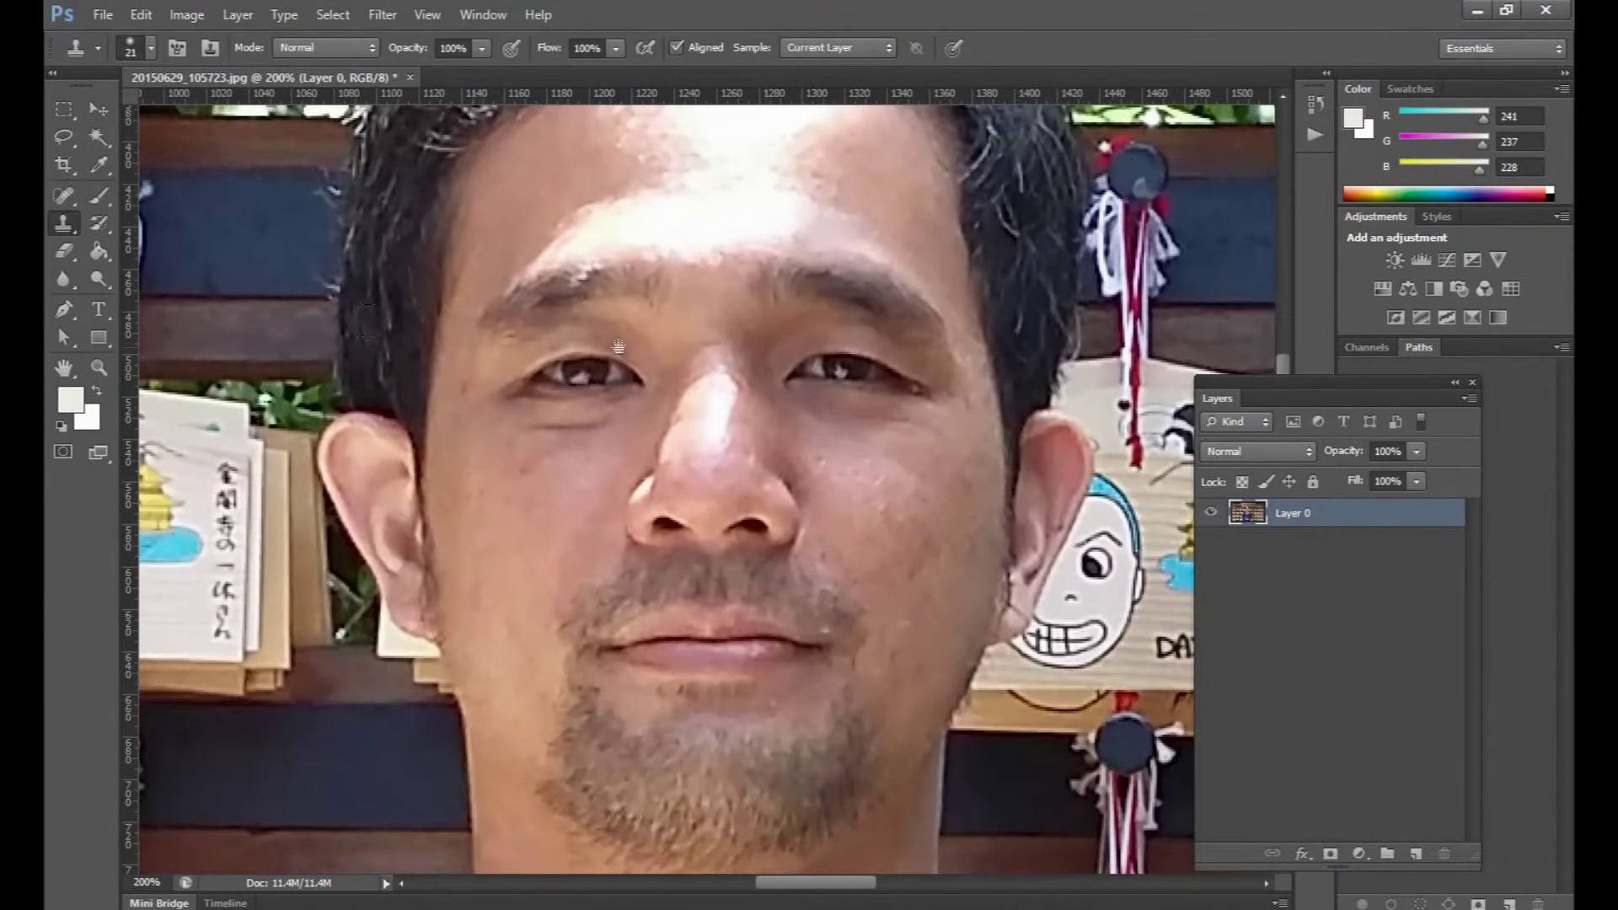
key(j)
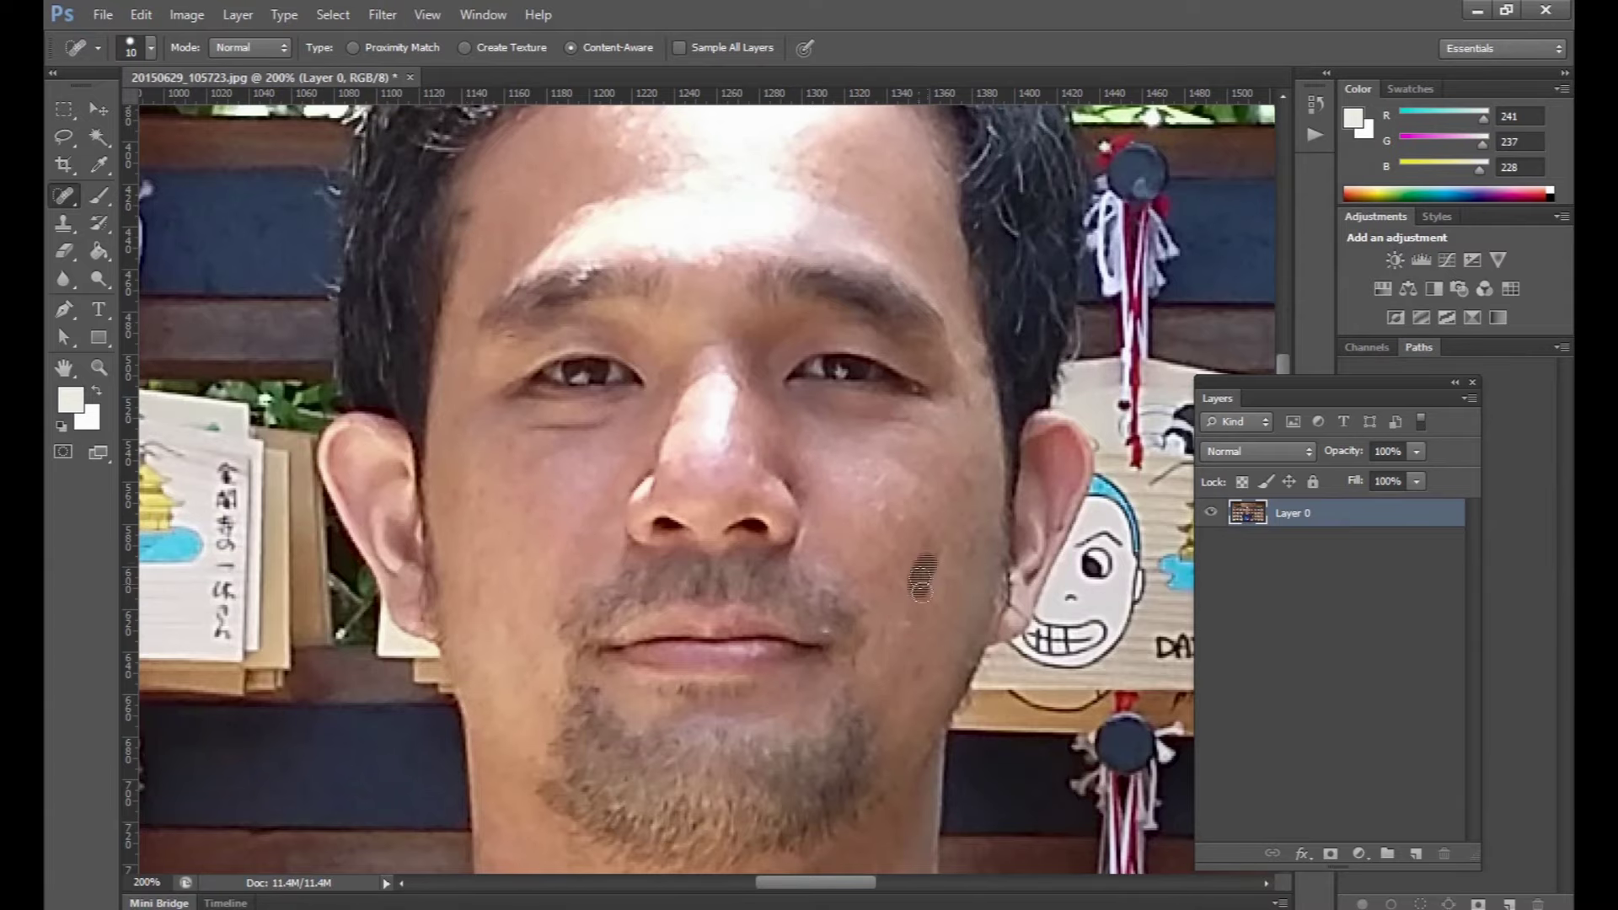
scroll(854, 482, down, 1)
scroll(843, 464, down, 4)
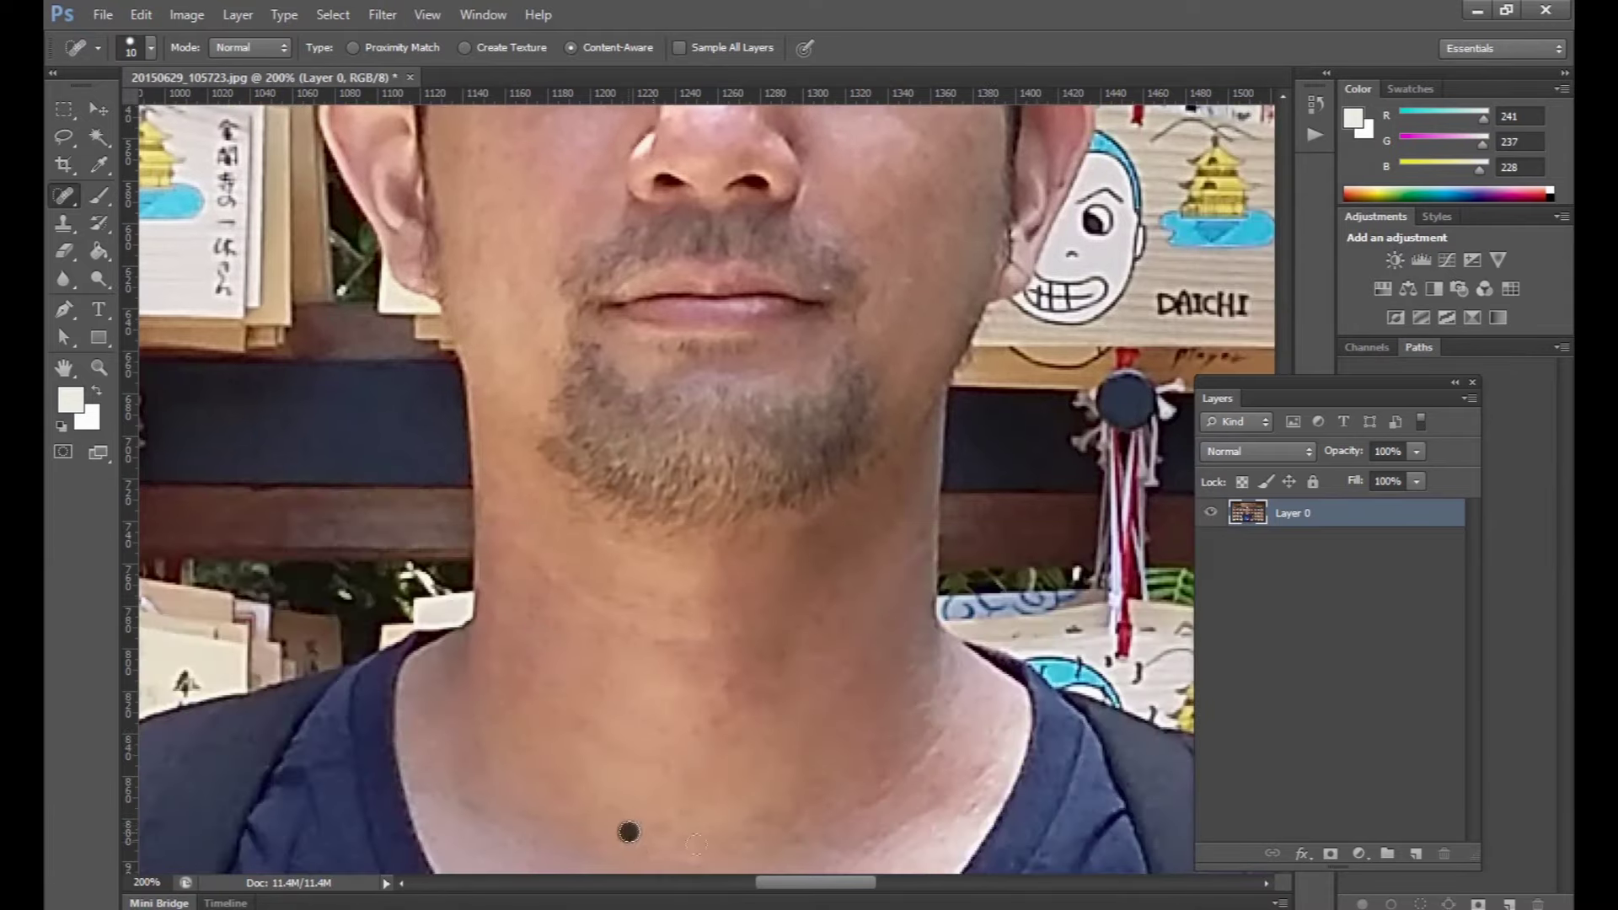
scroll(801, 404, left, 2)
scroll(764, 335, down, 1)
scroll(765, 335, up, 5)
drag(540, 333, 516, 430)
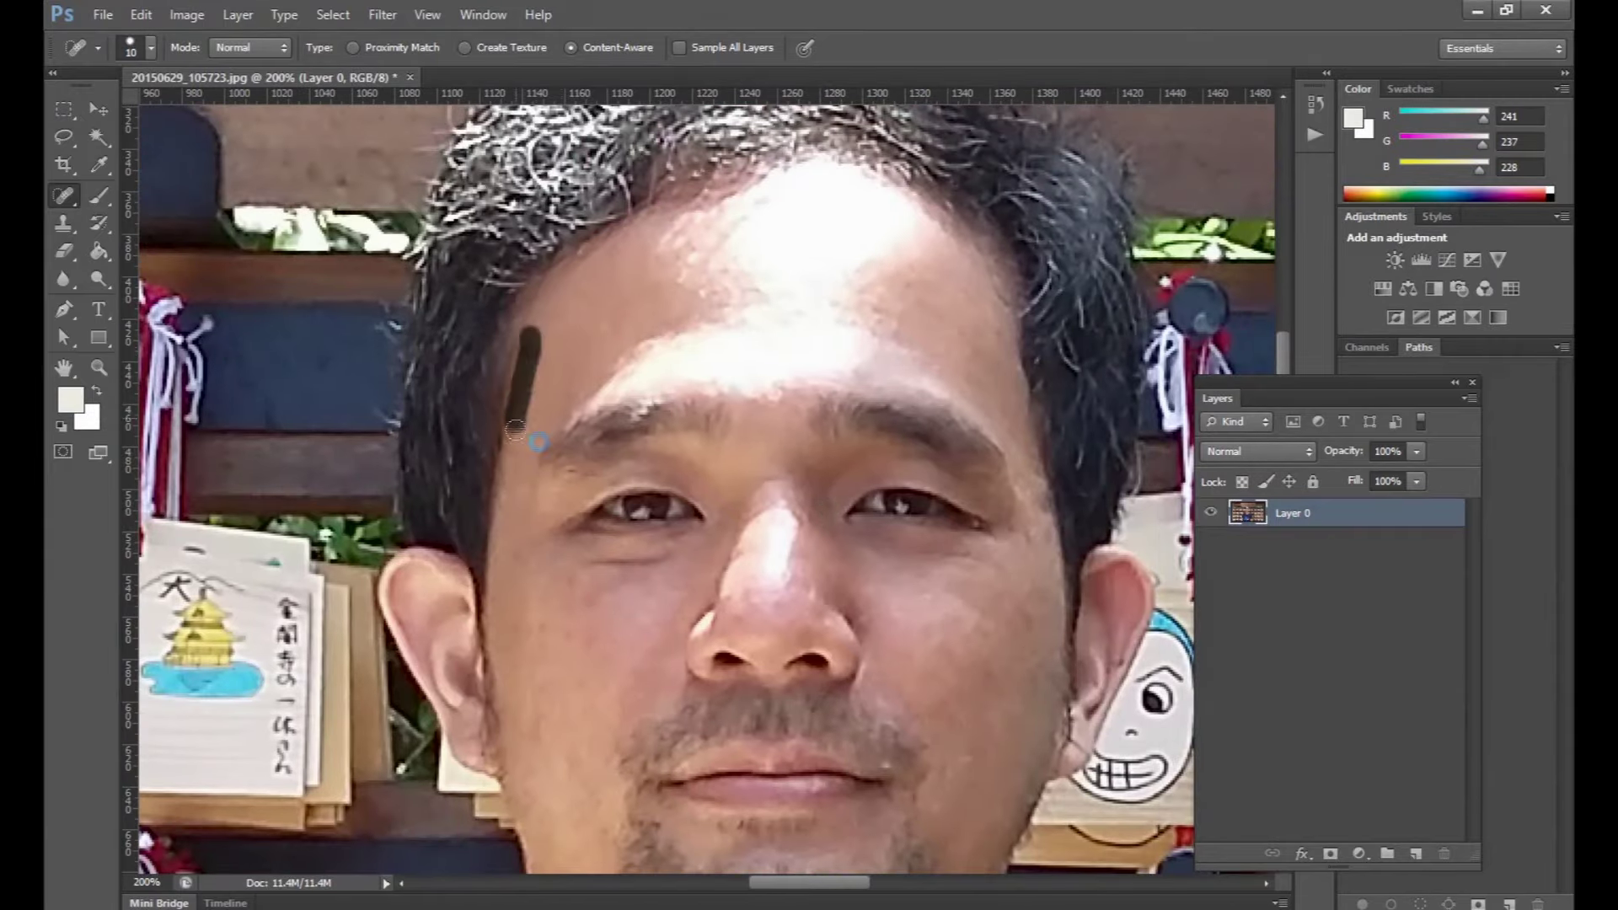
scroll(527, 393, up, 2)
scroll(489, 463, down, 4)
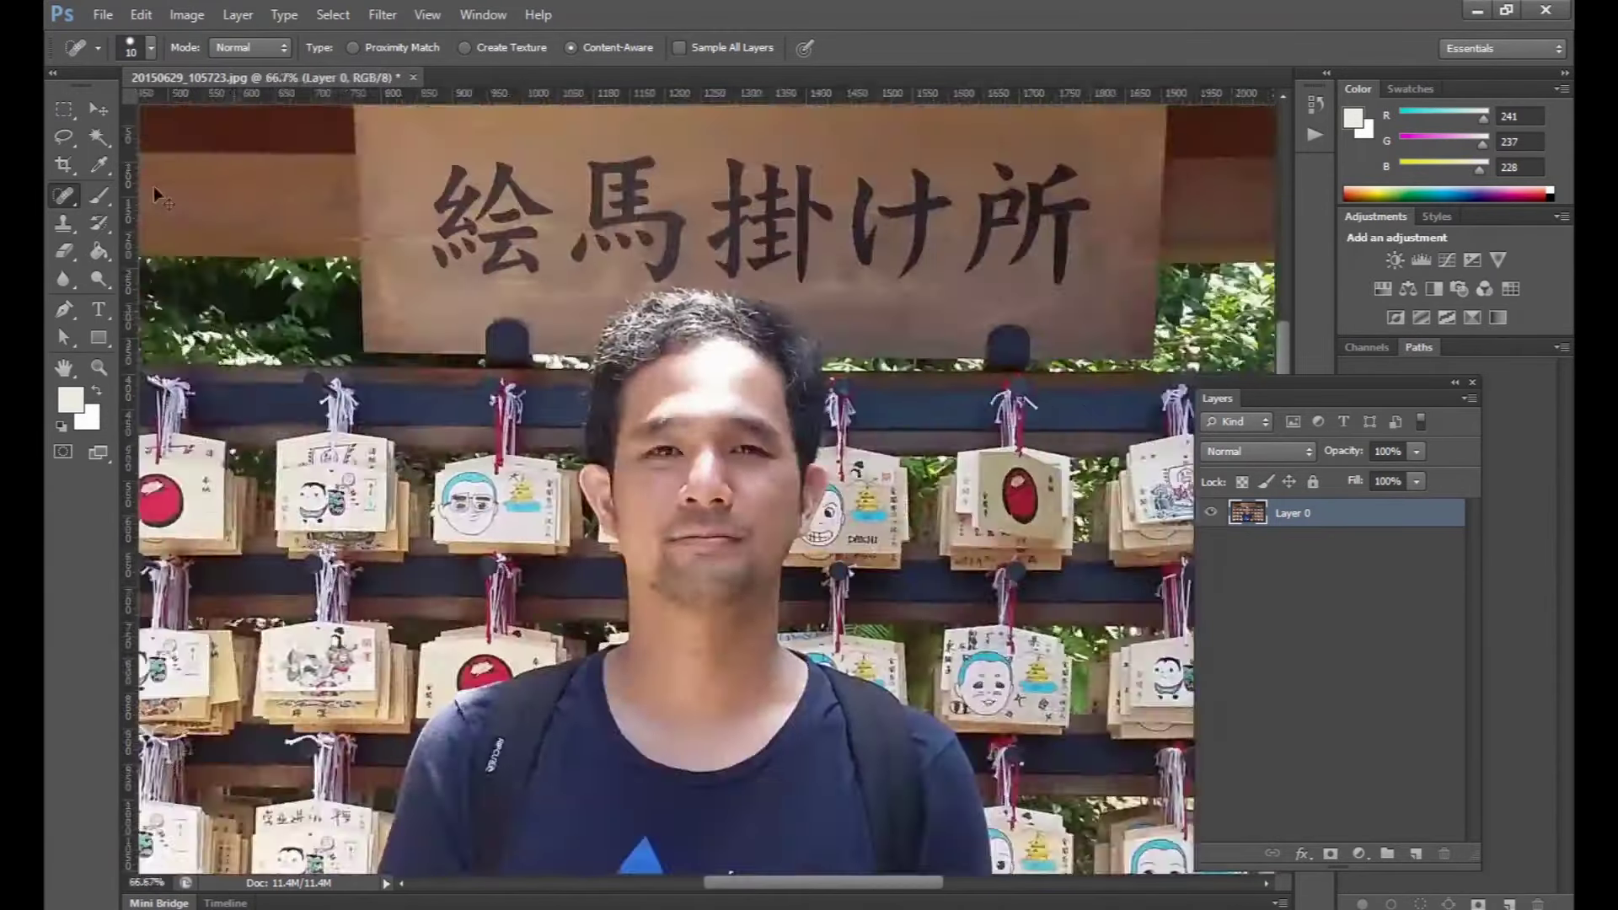
Step: Add a layer mask to the photo copy and start hiding the background in black
key(ctrl+plus)
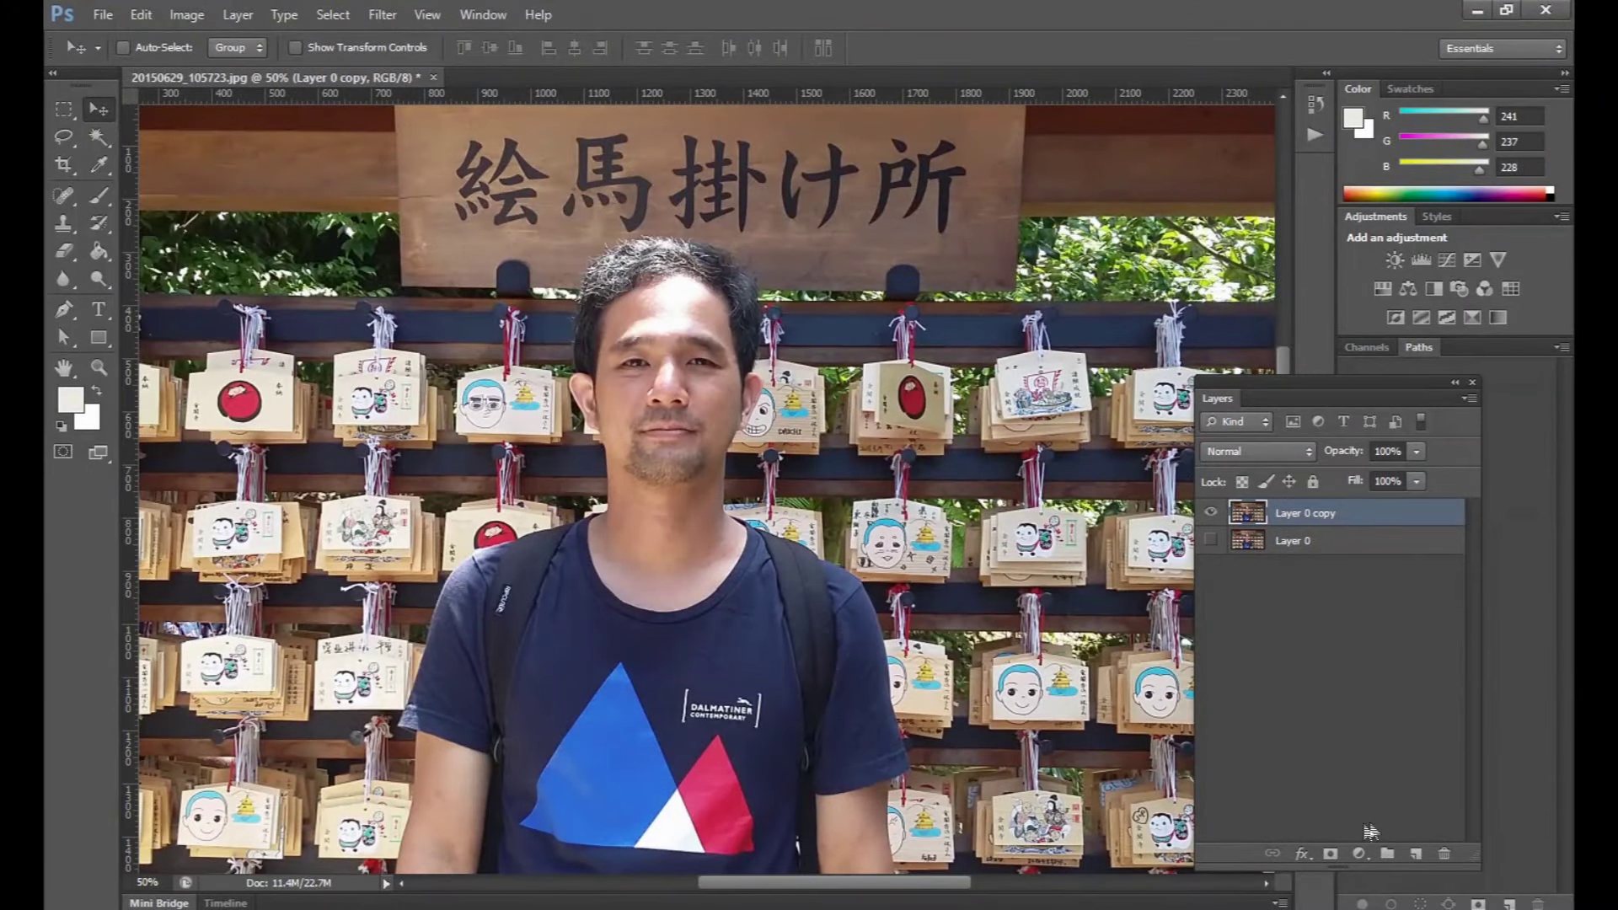
click(1331, 854)
key(b)
right_click(741, 354)
drag(919, 287, 995, 456)
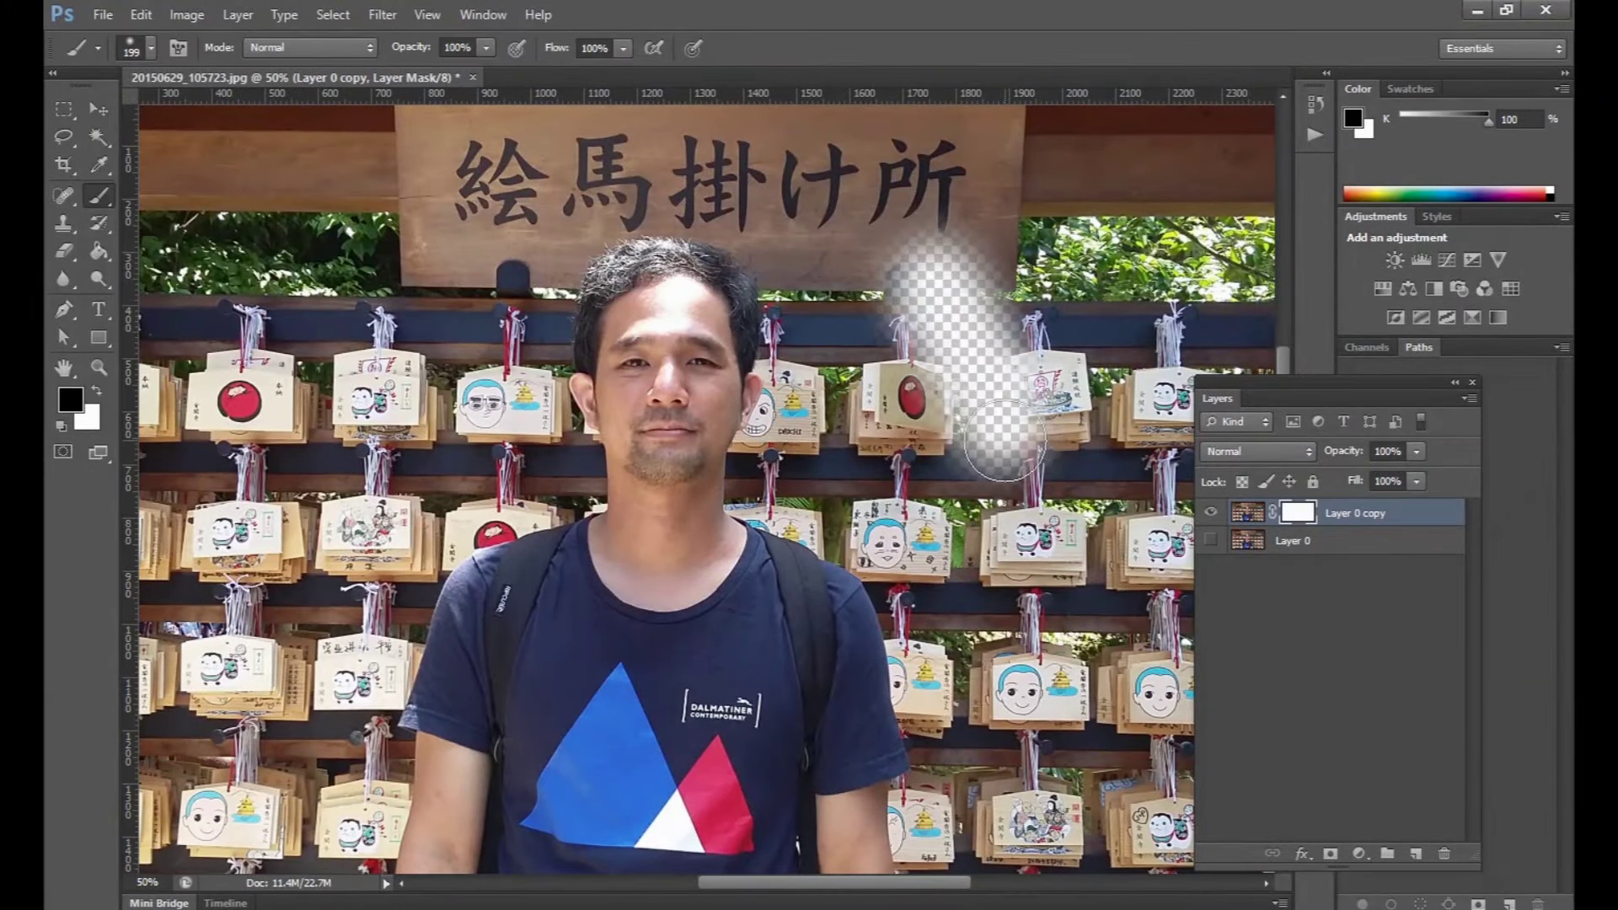
key(ctrl+minus)
Step: Mask out the shirt, ema boards, hair and leftover background around the head
mouse_move(843, 362)
mouse_down()
mouse_move(835, 658)
mouse_move(793, 540)
mouse_move(742, 624)
mouse_move(641, 540)
mouse_move(665, 573)
mouse_move(573, 540)
mouse_move(615, 658)
mouse_move(729, 638)
mouse_up()
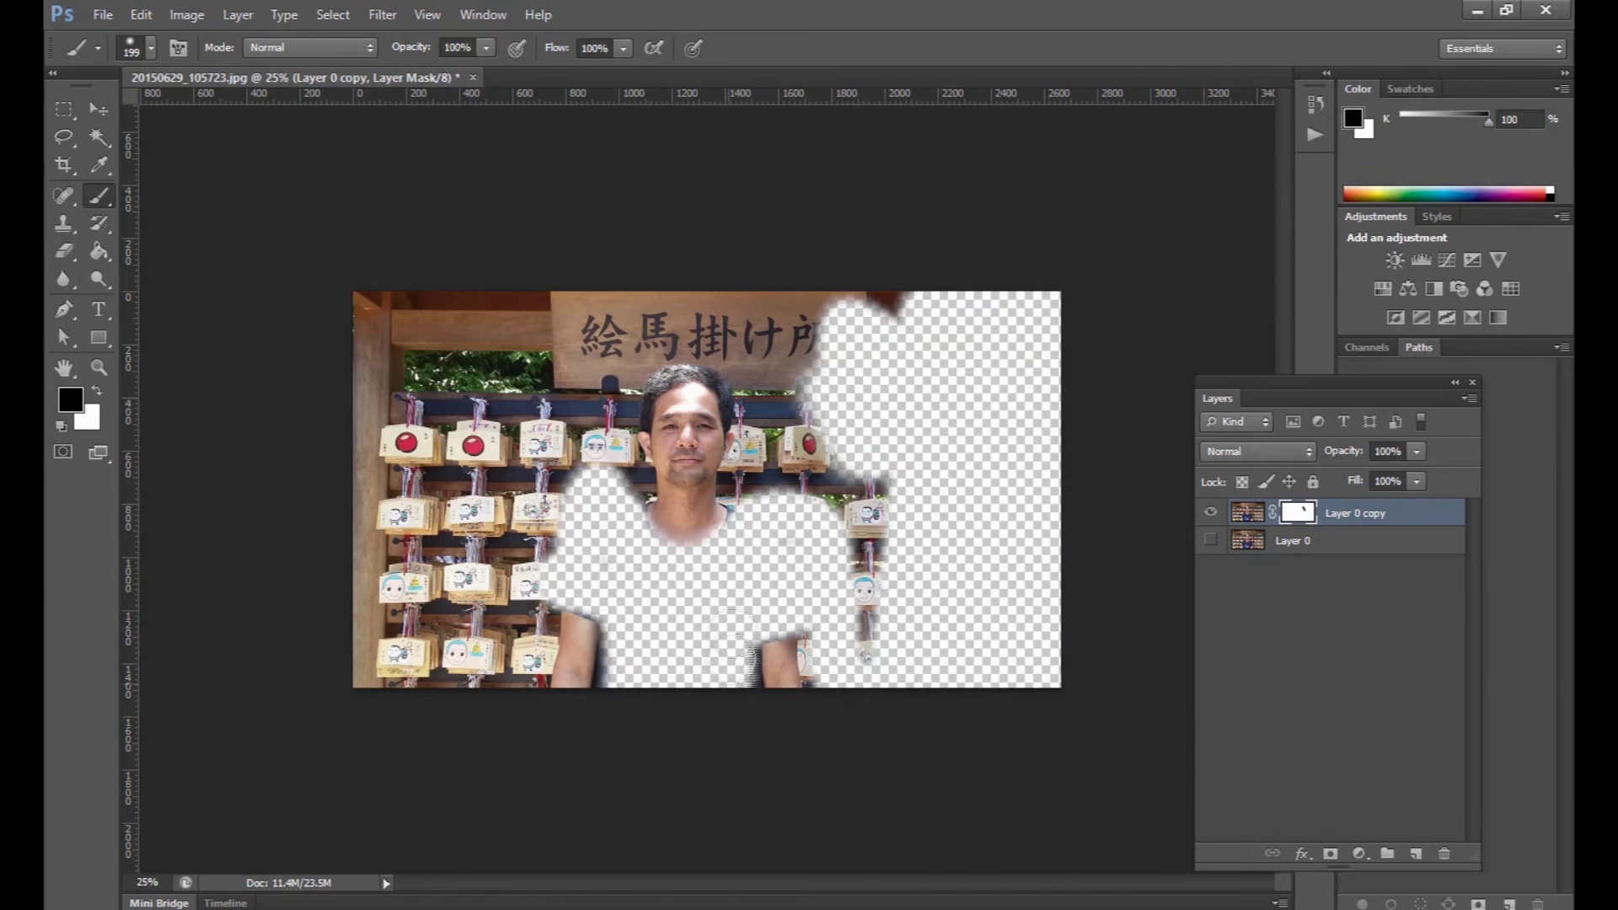
mouse_move(628, 647)
mouse_down()
mouse_move(539, 523)
mouse_move(624, 472)
mouse_move(674, 321)
mouse_move(568, 371)
mouse_move(472, 505)
mouse_move(408, 534)
mouse_up()
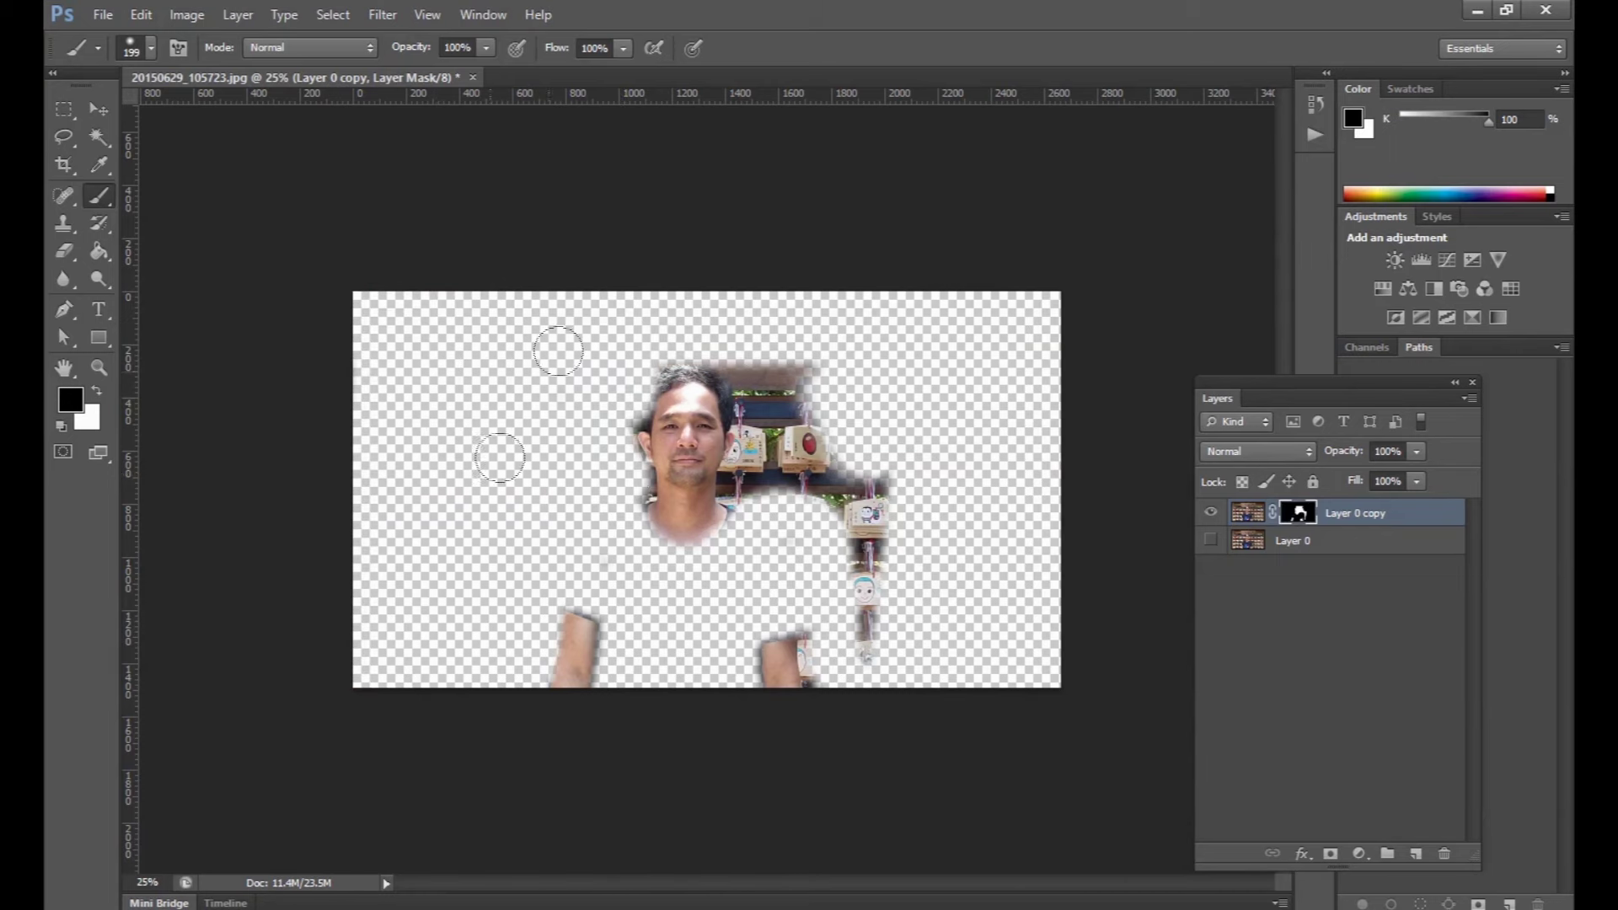
key(ctrl+plus)
mouse_move(813, 508)
mouse_down()
mouse_move(1040, 722)
mouse_move(1019, 399)
mouse_up()
mouse_move(594, 292)
mouse_down()
mouse_move(751, 278)
mouse_move(771, 371)
mouse_move(751, 469)
mouse_move(733, 240)
mouse_move(1034, 455)
mouse_up()
mouse_move(544, 510)
mouse_down()
mouse_move(590, 447)
mouse_move(582, 359)
mouse_up()
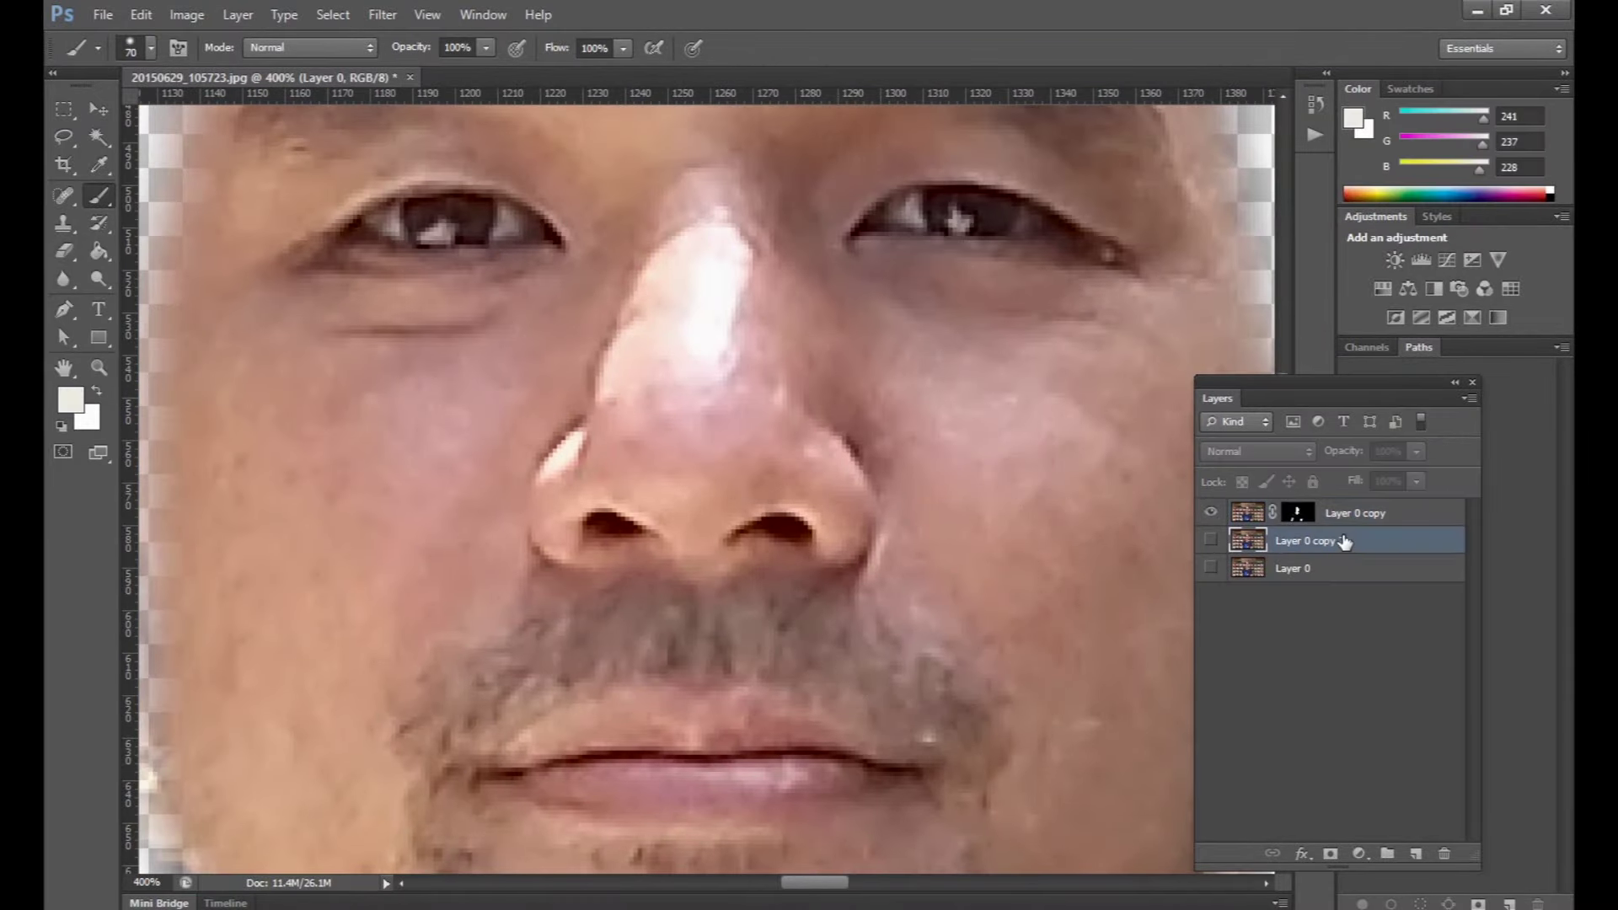
Step: Paint black on the copy layer's mask over the eyes, eyebrows, nostrils and lips
click(1348, 514)
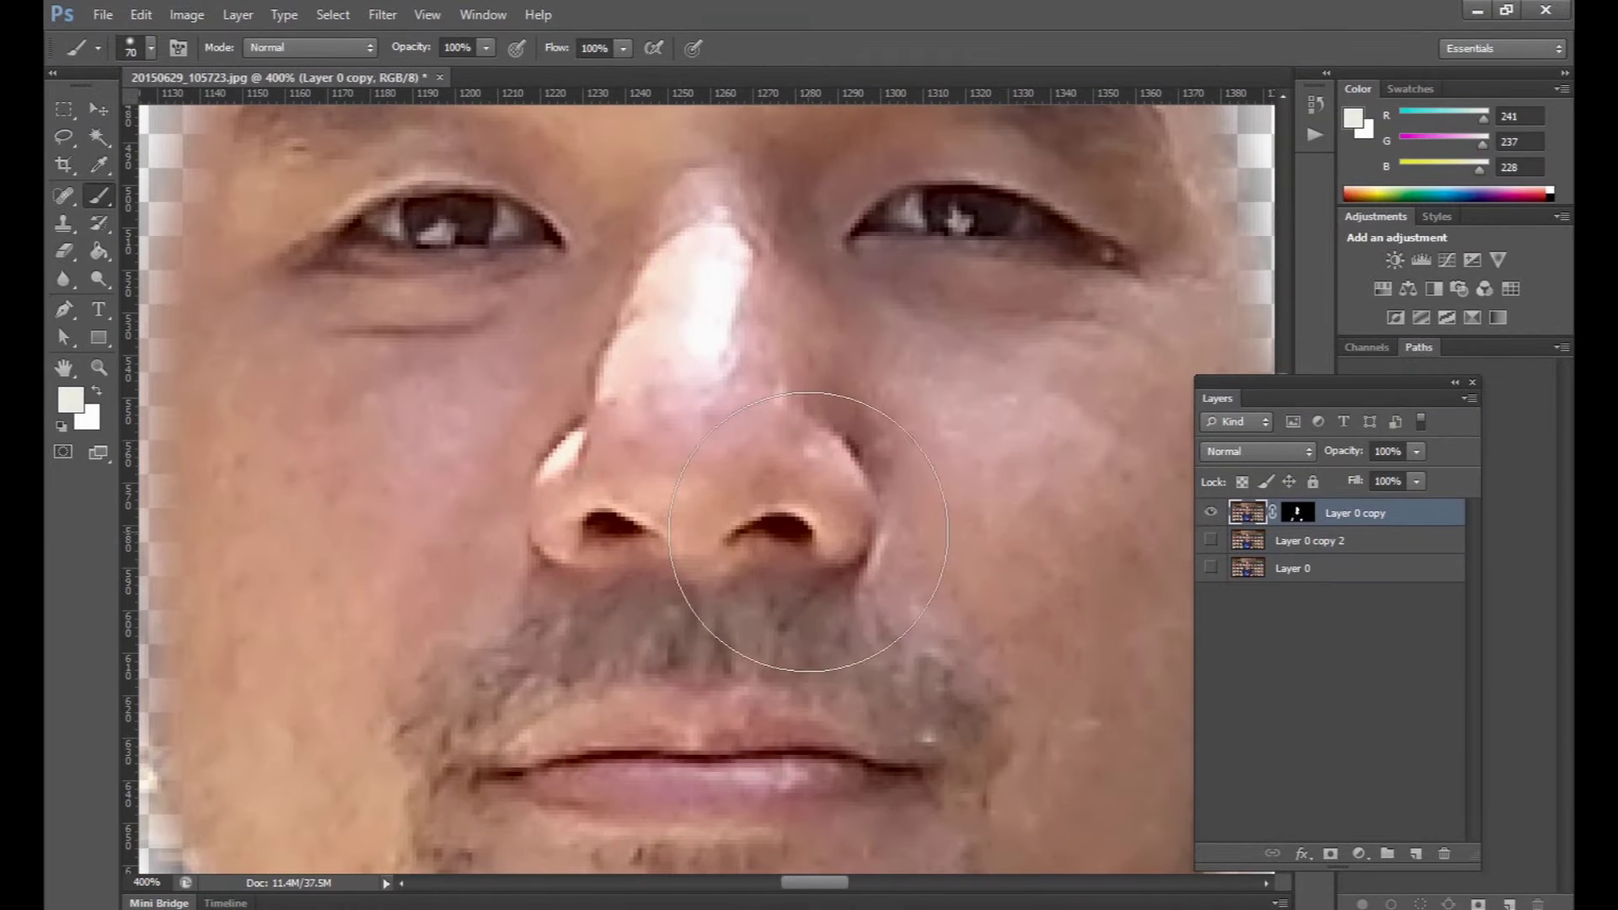
click(779, 527)
click(614, 531)
drag(488, 758, 542, 741)
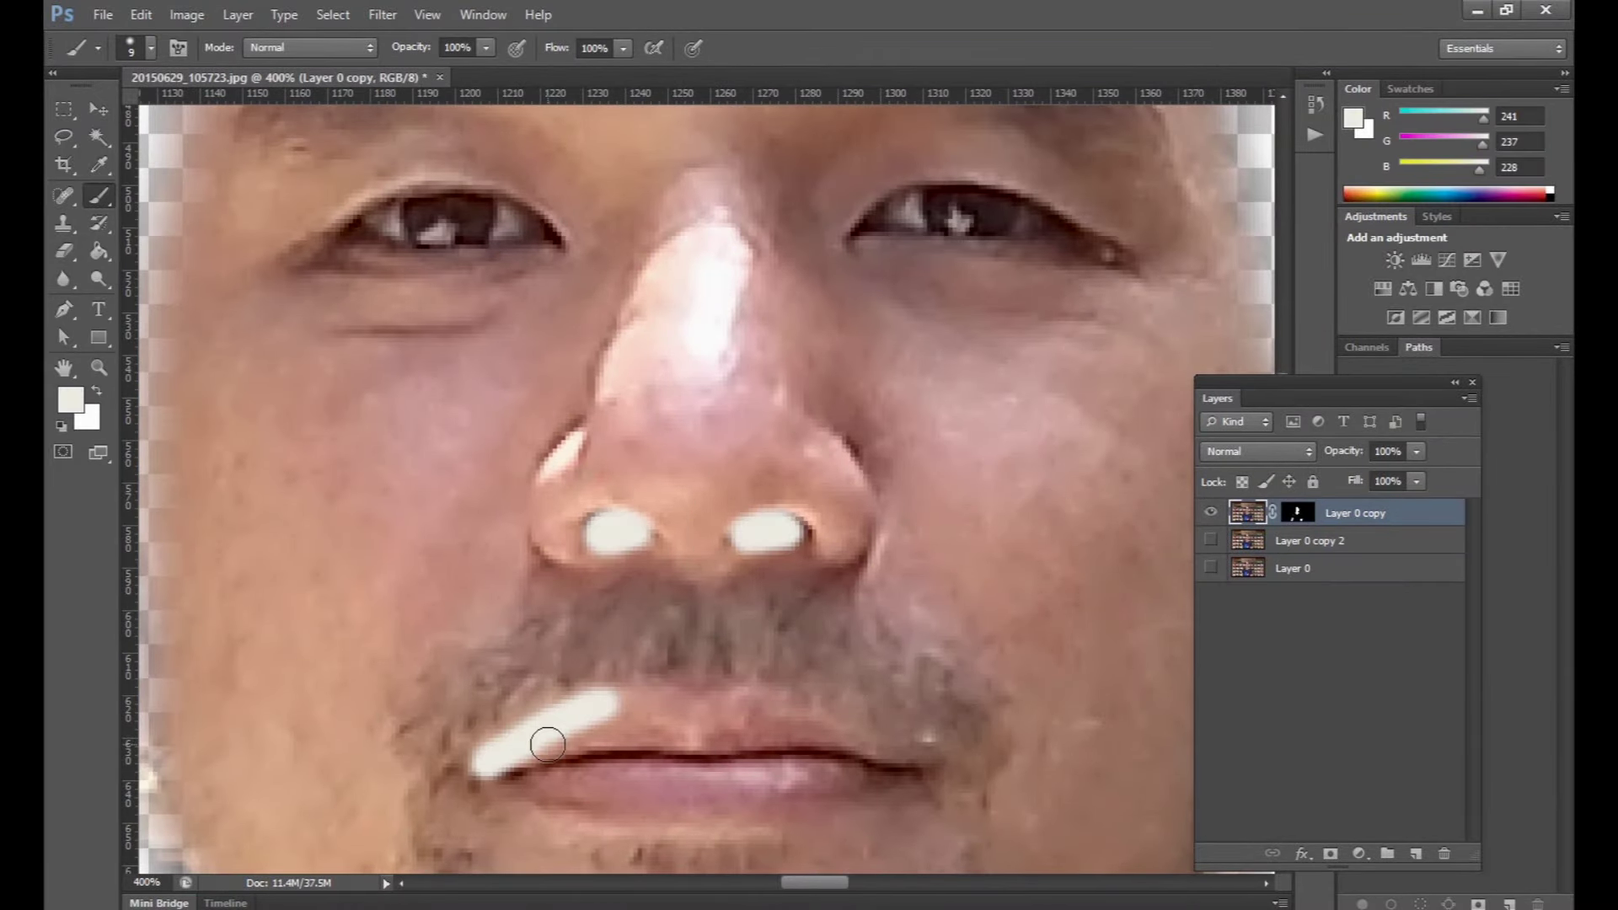
drag(590, 531, 805, 529)
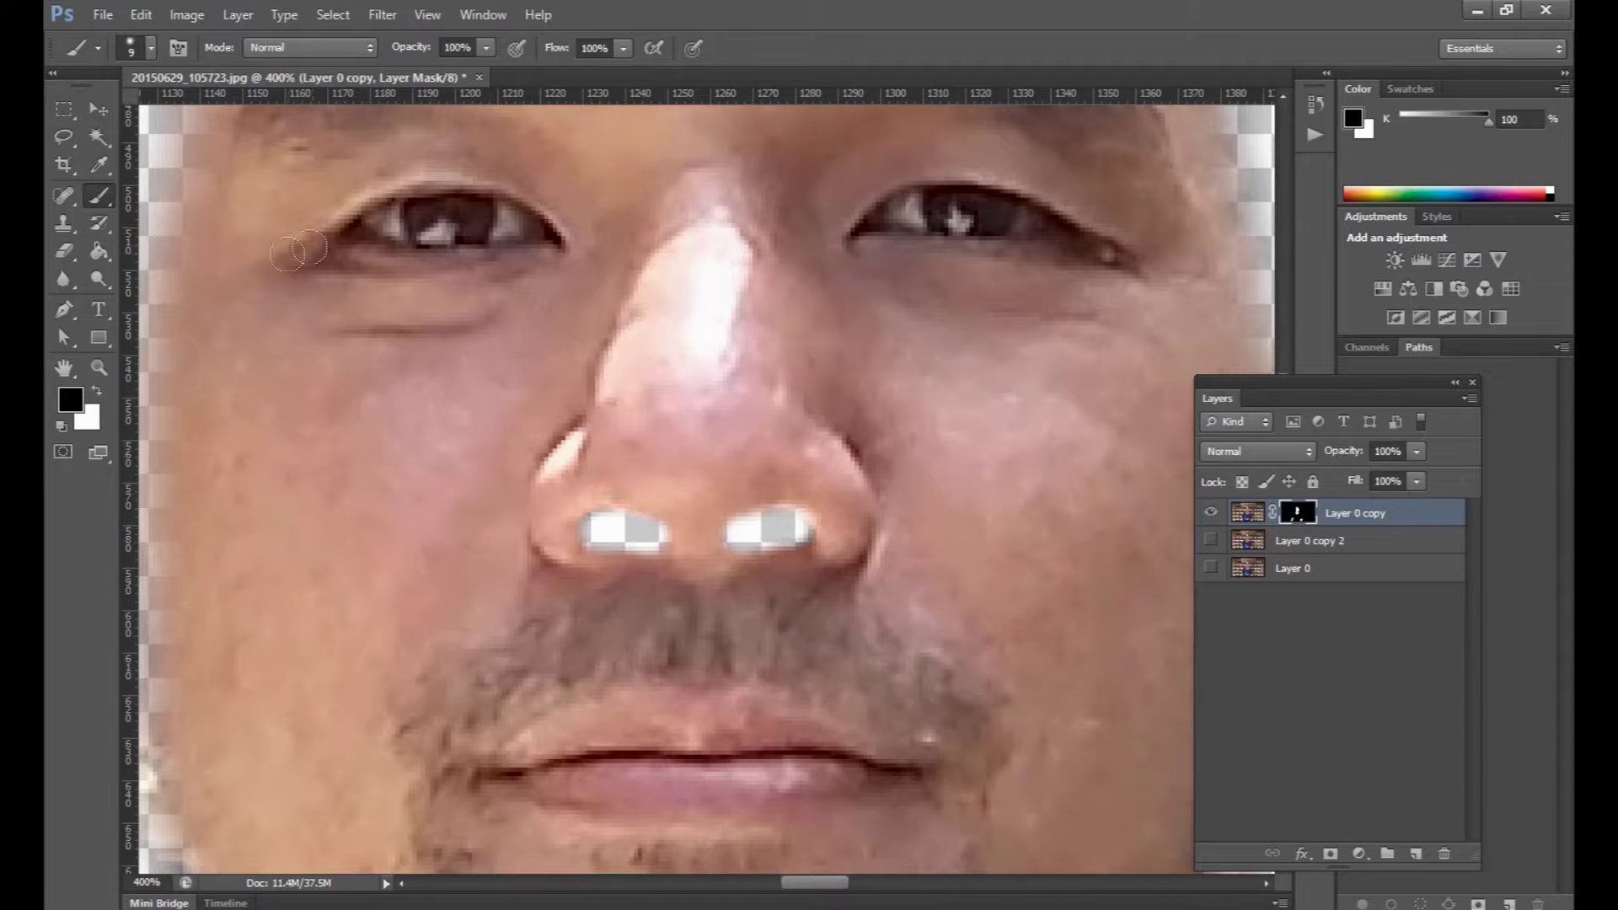
drag(286, 258, 556, 244)
drag(852, 229, 1129, 249)
mouse_move(485, 767)
mouse_down()
mouse_move(883, 770)
mouse_move(497, 780)
mouse_up()
key(ctrl+minus)
key(ctrl+minus)
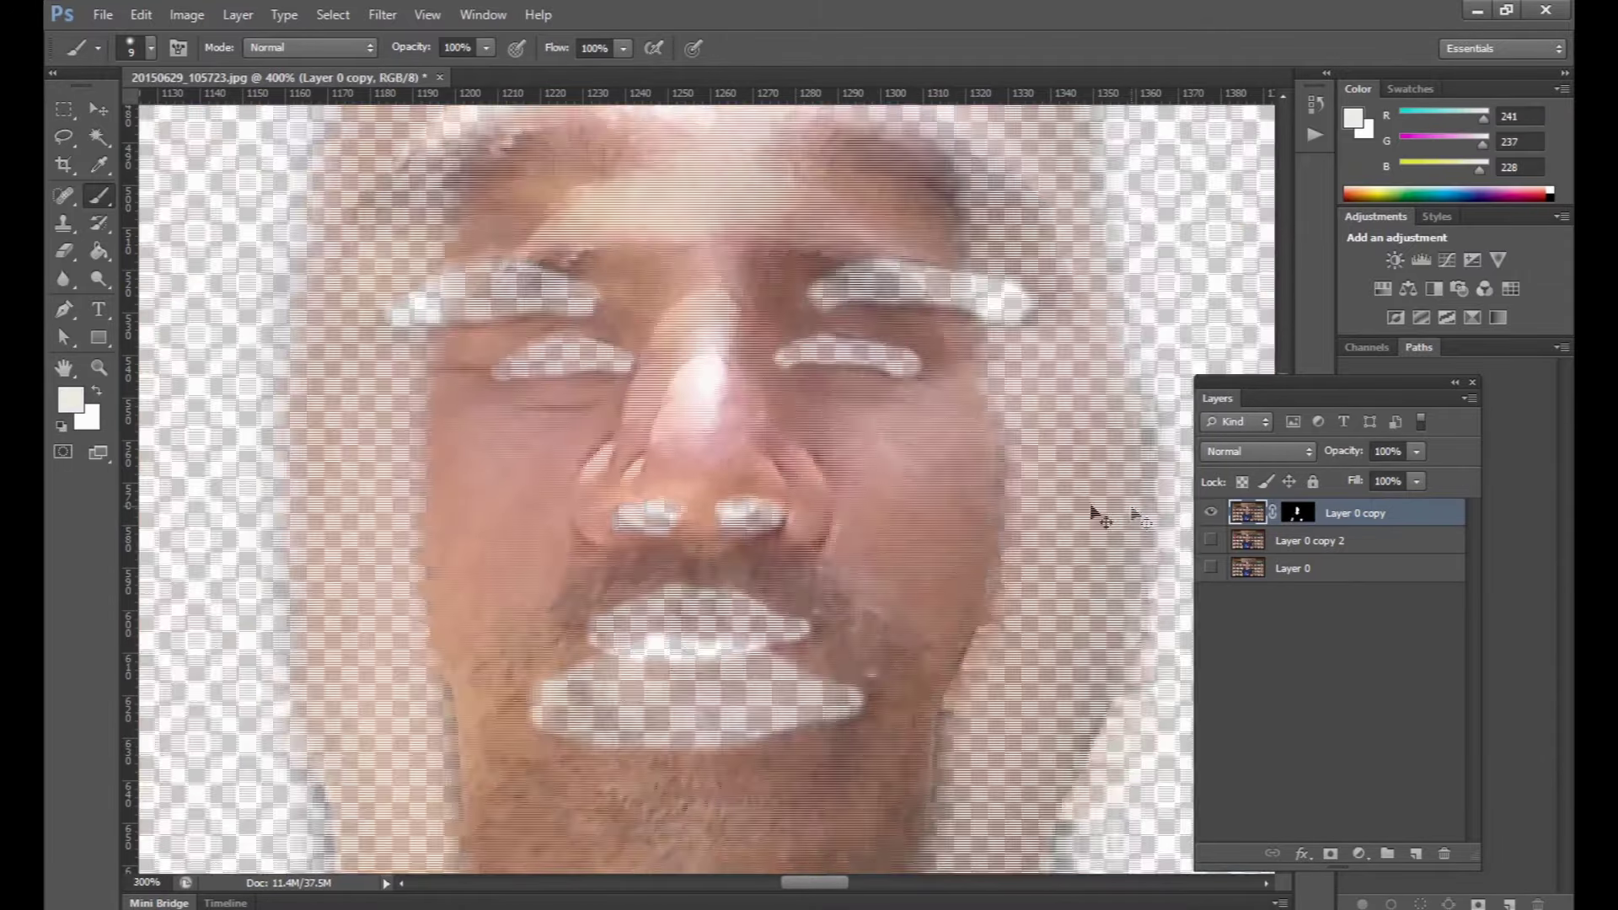
key(ctrl+minus)
key(ctrl+minus)
key(ctrl+minus)
Step: Apply a Surface Blur to smooth the masked skin layer
click(383, 14)
click(725, 499)
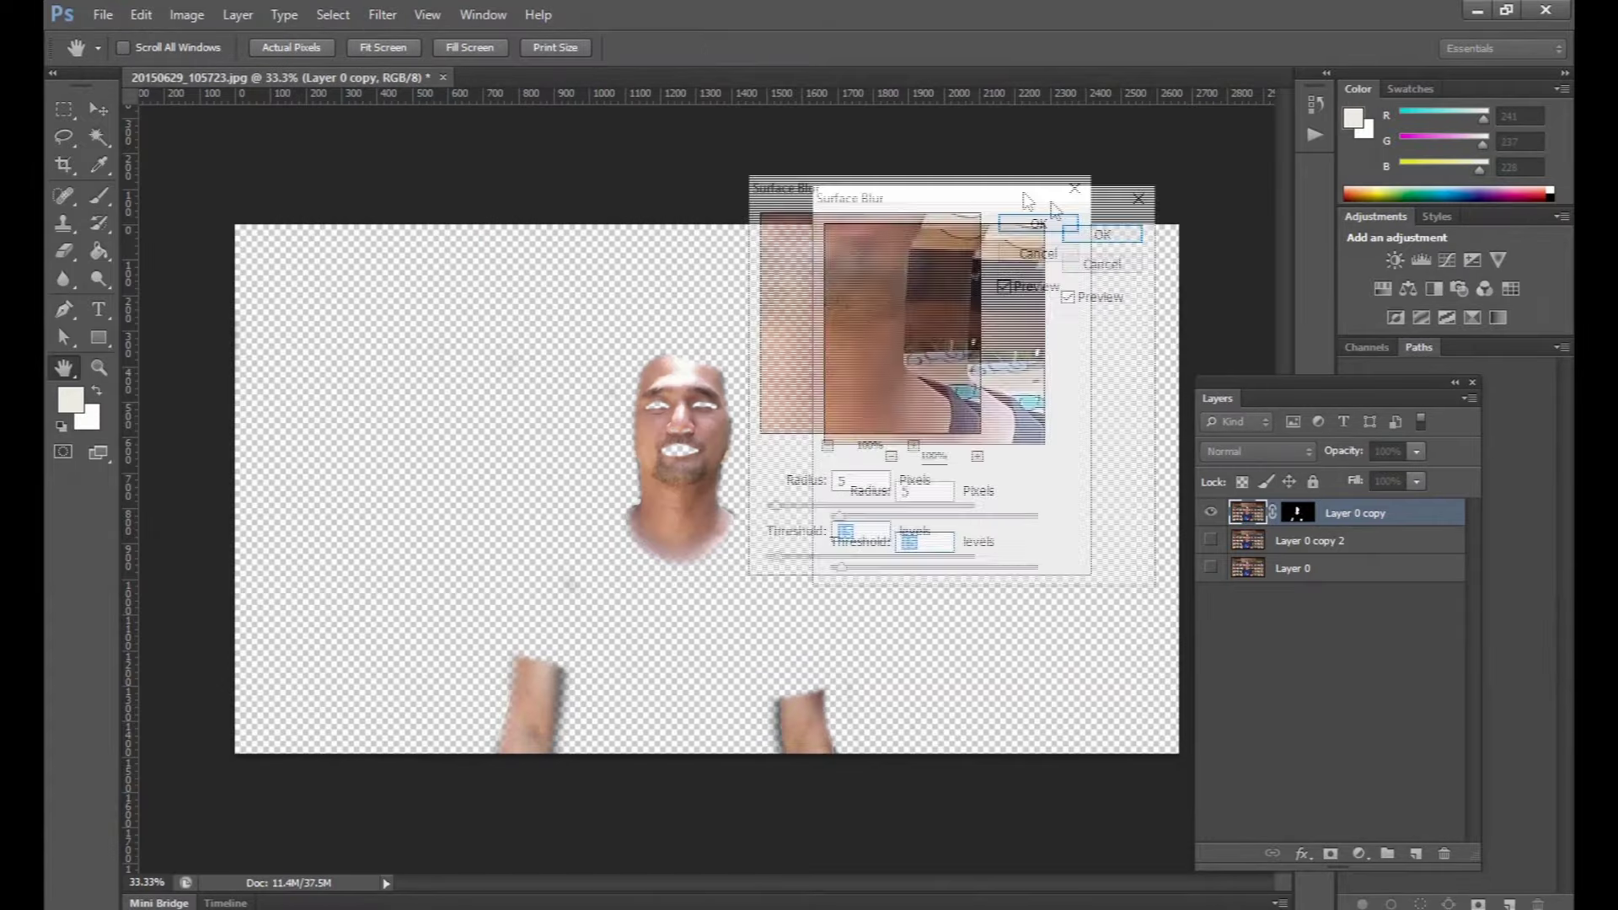
key(Return)
key(ctrl+plus)
key(ctrl+plus)
key(ctrl+plus)
key(ctrl+plus)
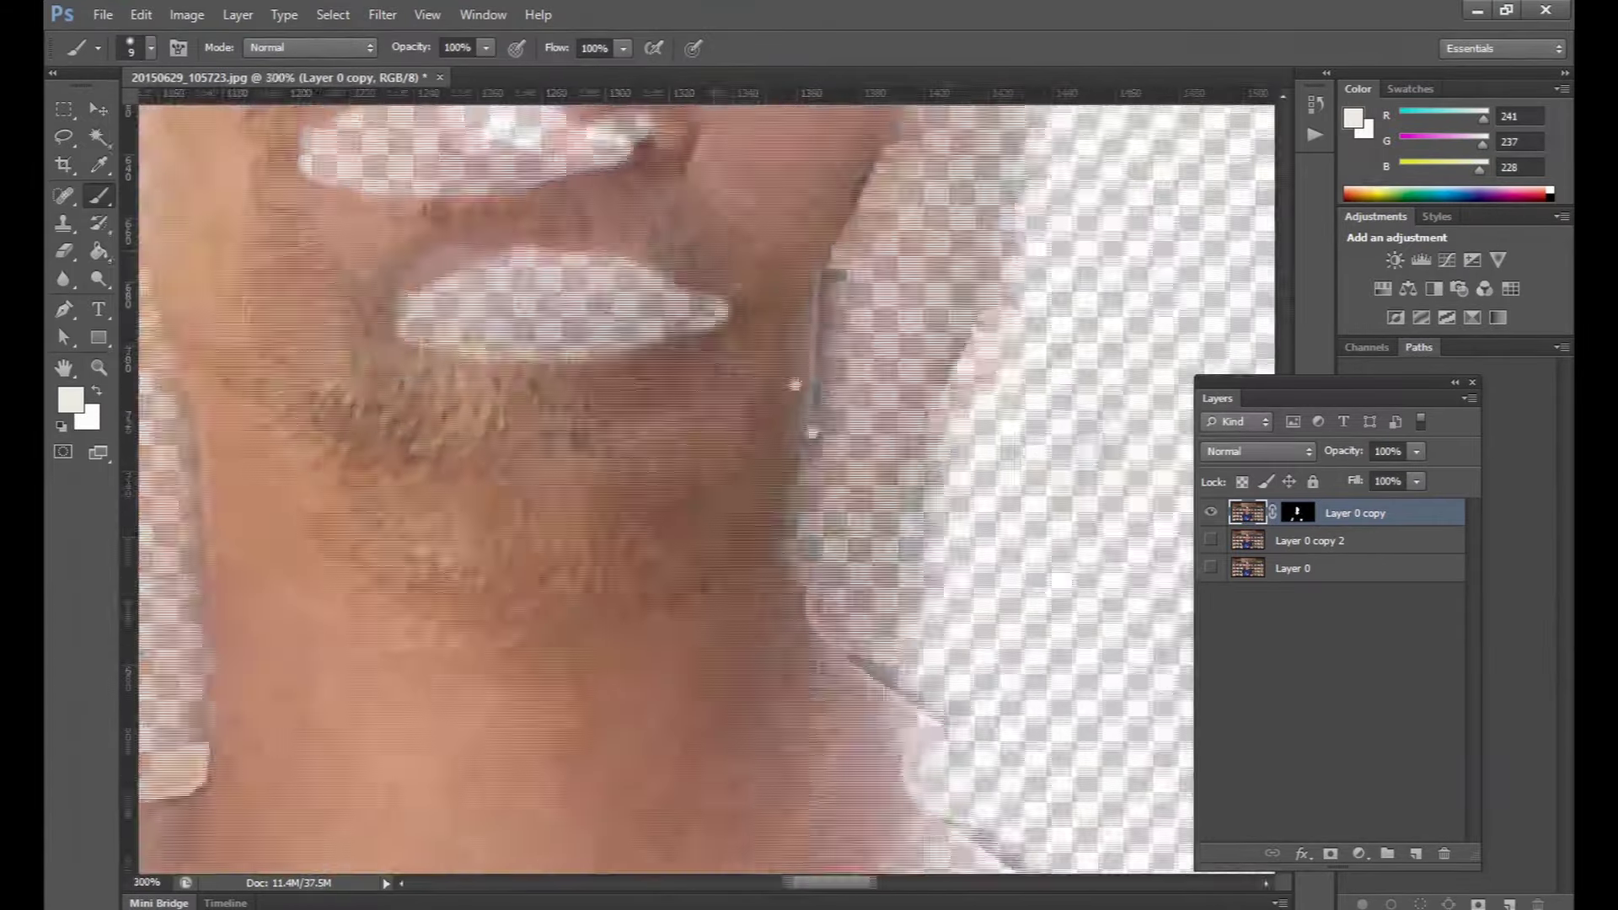
Step: Reopen Surface Blur with Radius 5 and Threshold 8
click(383, 15)
click(726, 496)
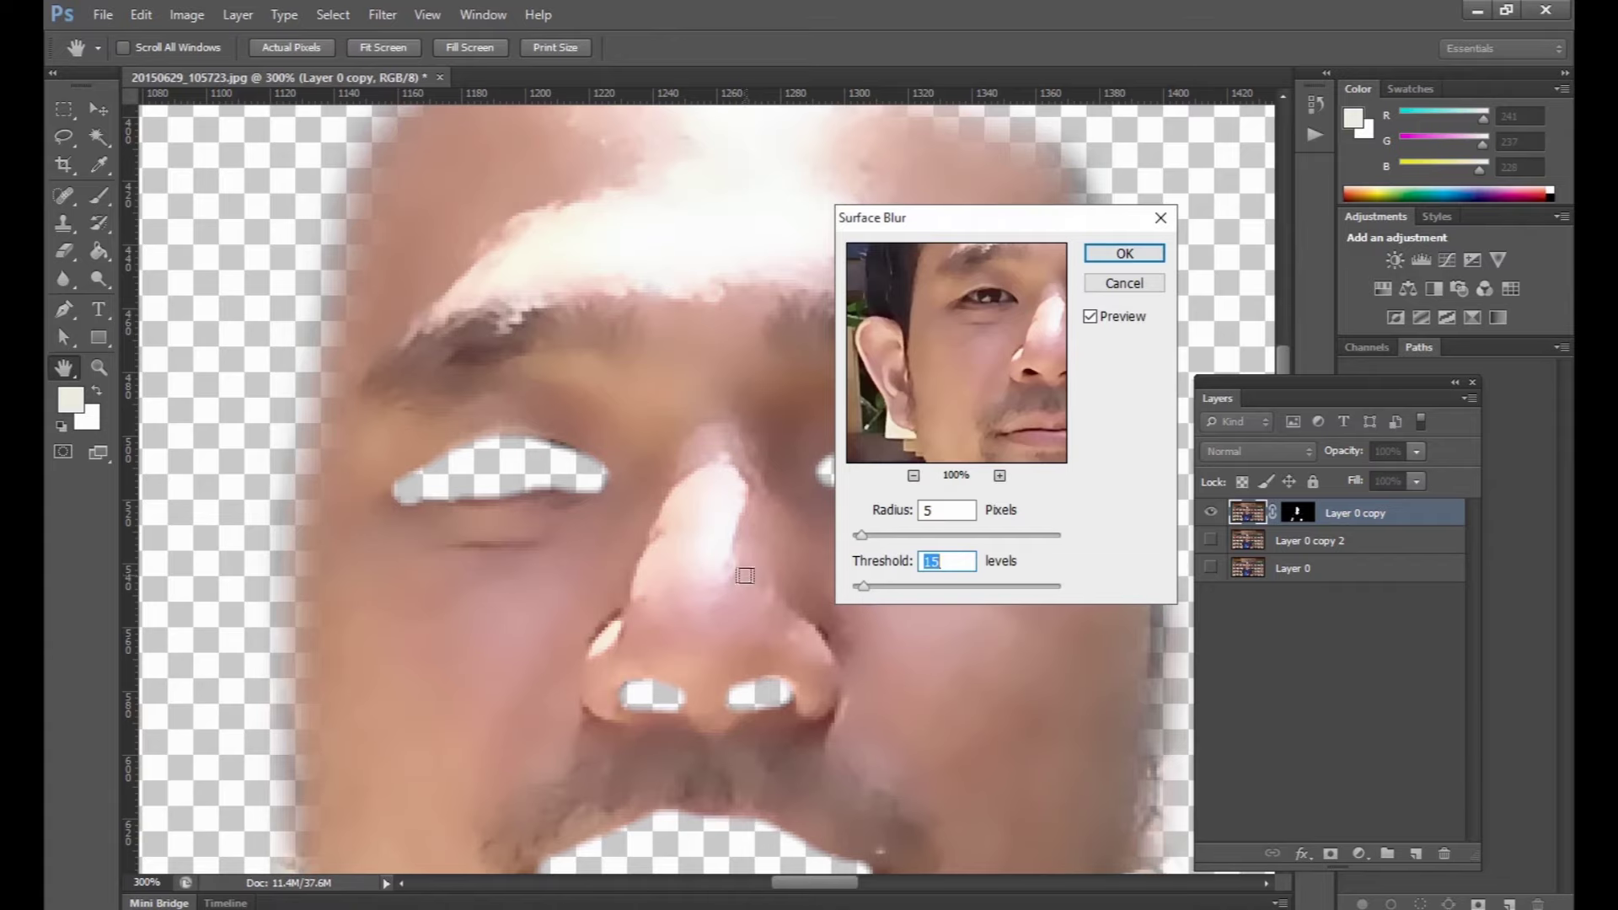
drag(745, 576, 485, 350)
drag(863, 587, 860, 588)
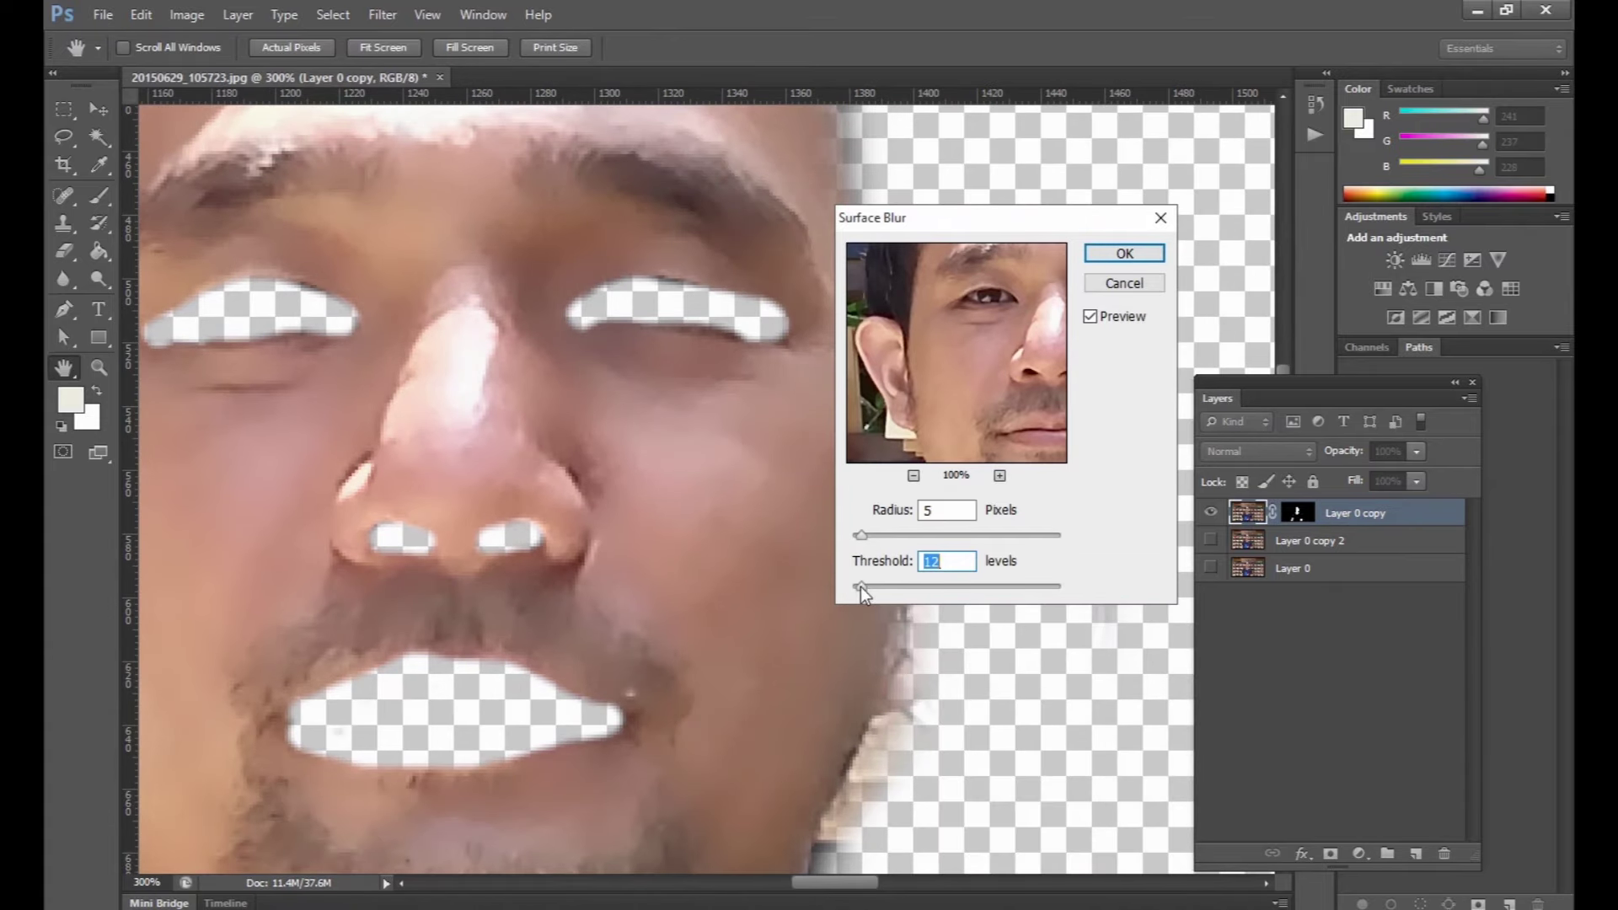
text(8)
Step: Apply the second Surface Blur, show Layer 0 copy 2 and hide the original Layer 0
click(1124, 253)
key(b)
key(ctrl+0)
click(1212, 540)
key(ctrl+1)
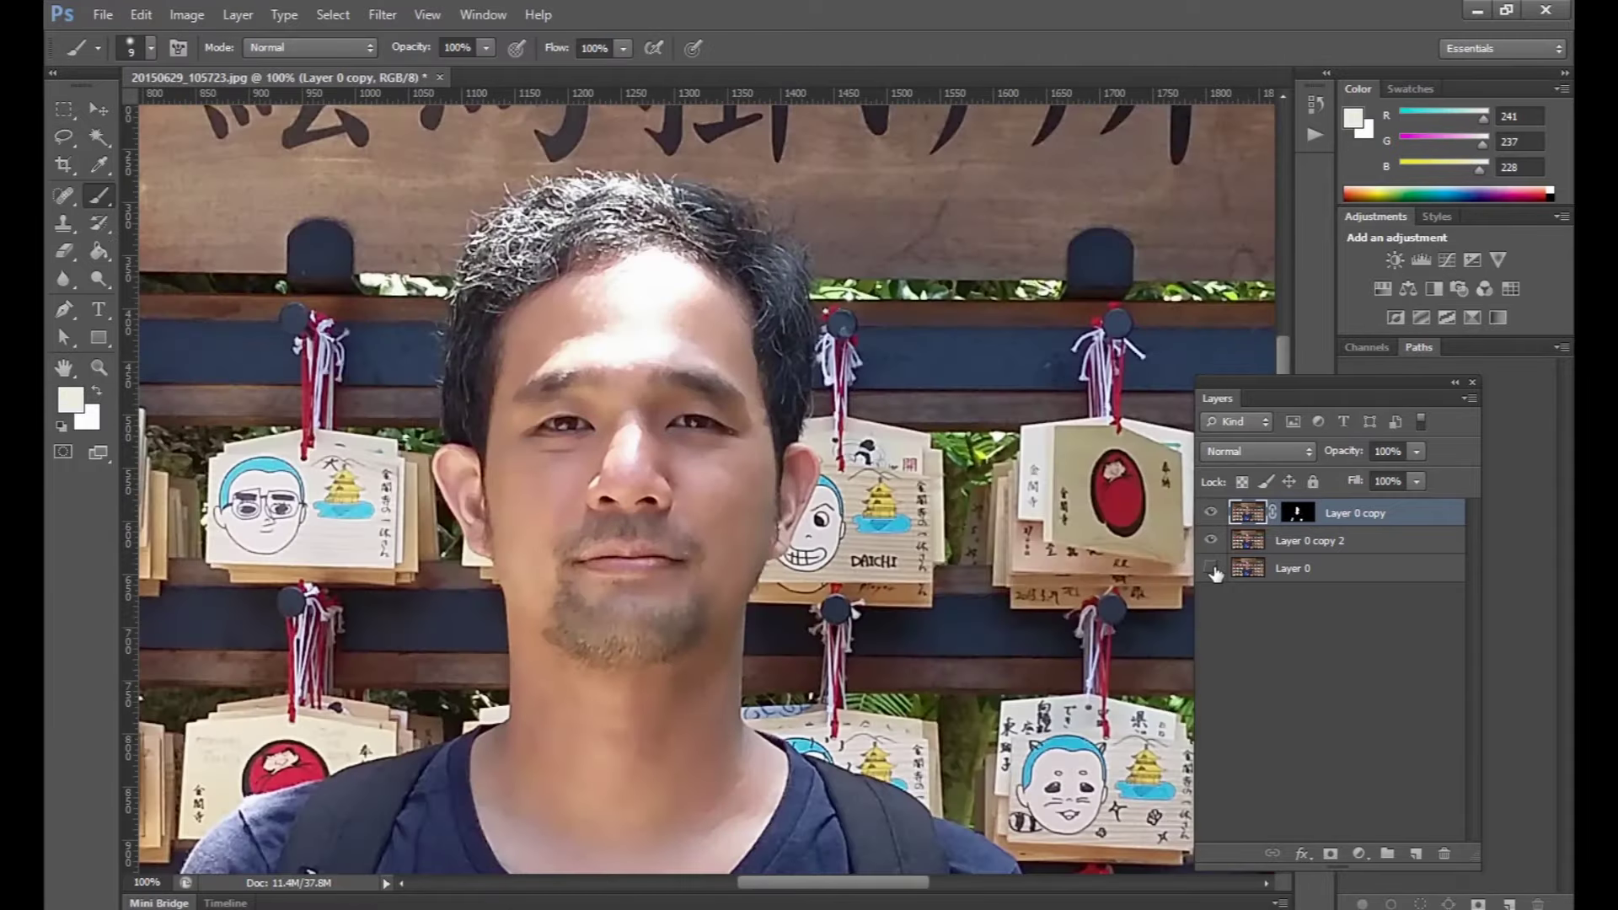
click(1211, 568)
key(ctrl+plus)
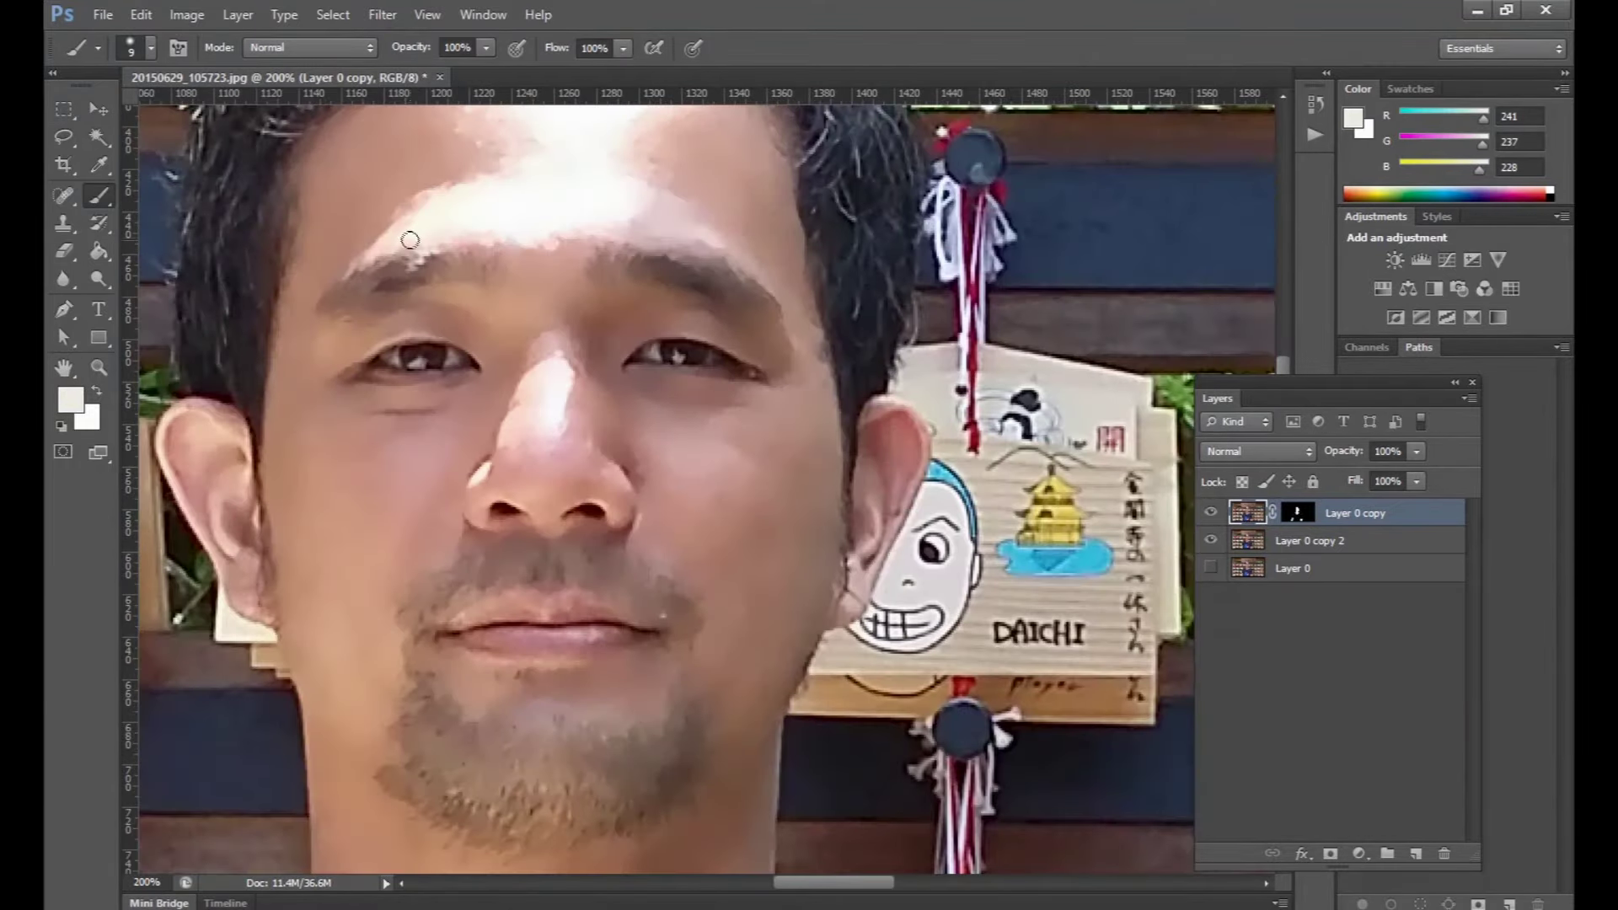
Step: Touch up the copy layer's mask over the eyebrow and goatee to restore texture
click(1298, 514)
right_click(430, 263)
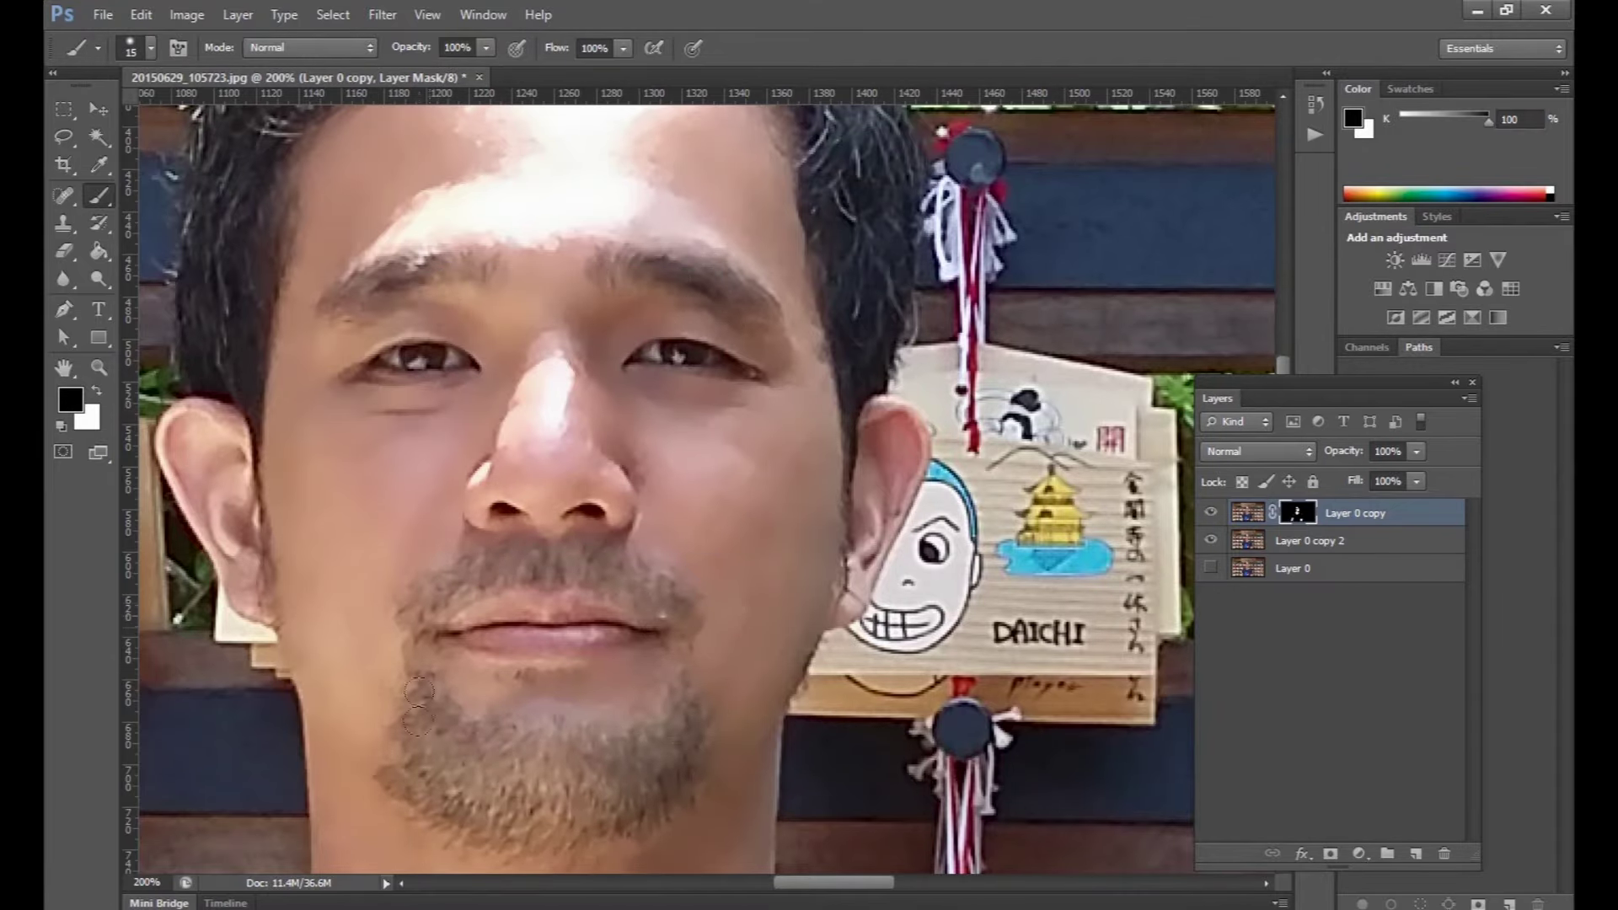
key(ctrl+minus)
key(ctrl+minus)
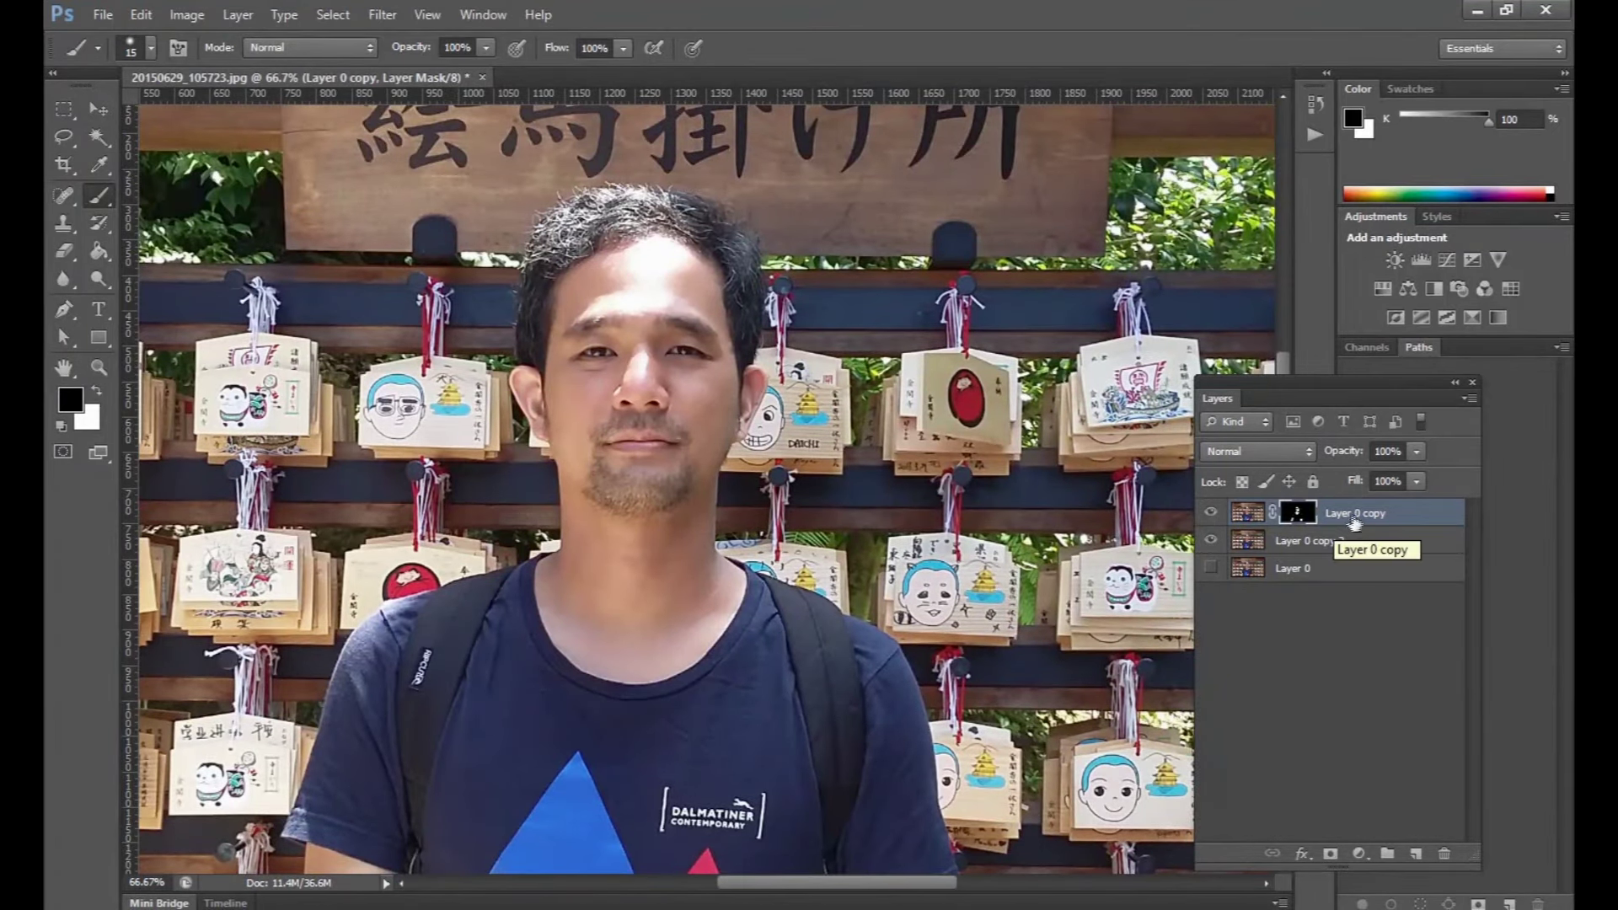
Step: Duplicate the photo layer and apply a High Pass filter with Radius 4
drag(1427, 549, 1336, 518)
click(383, 14)
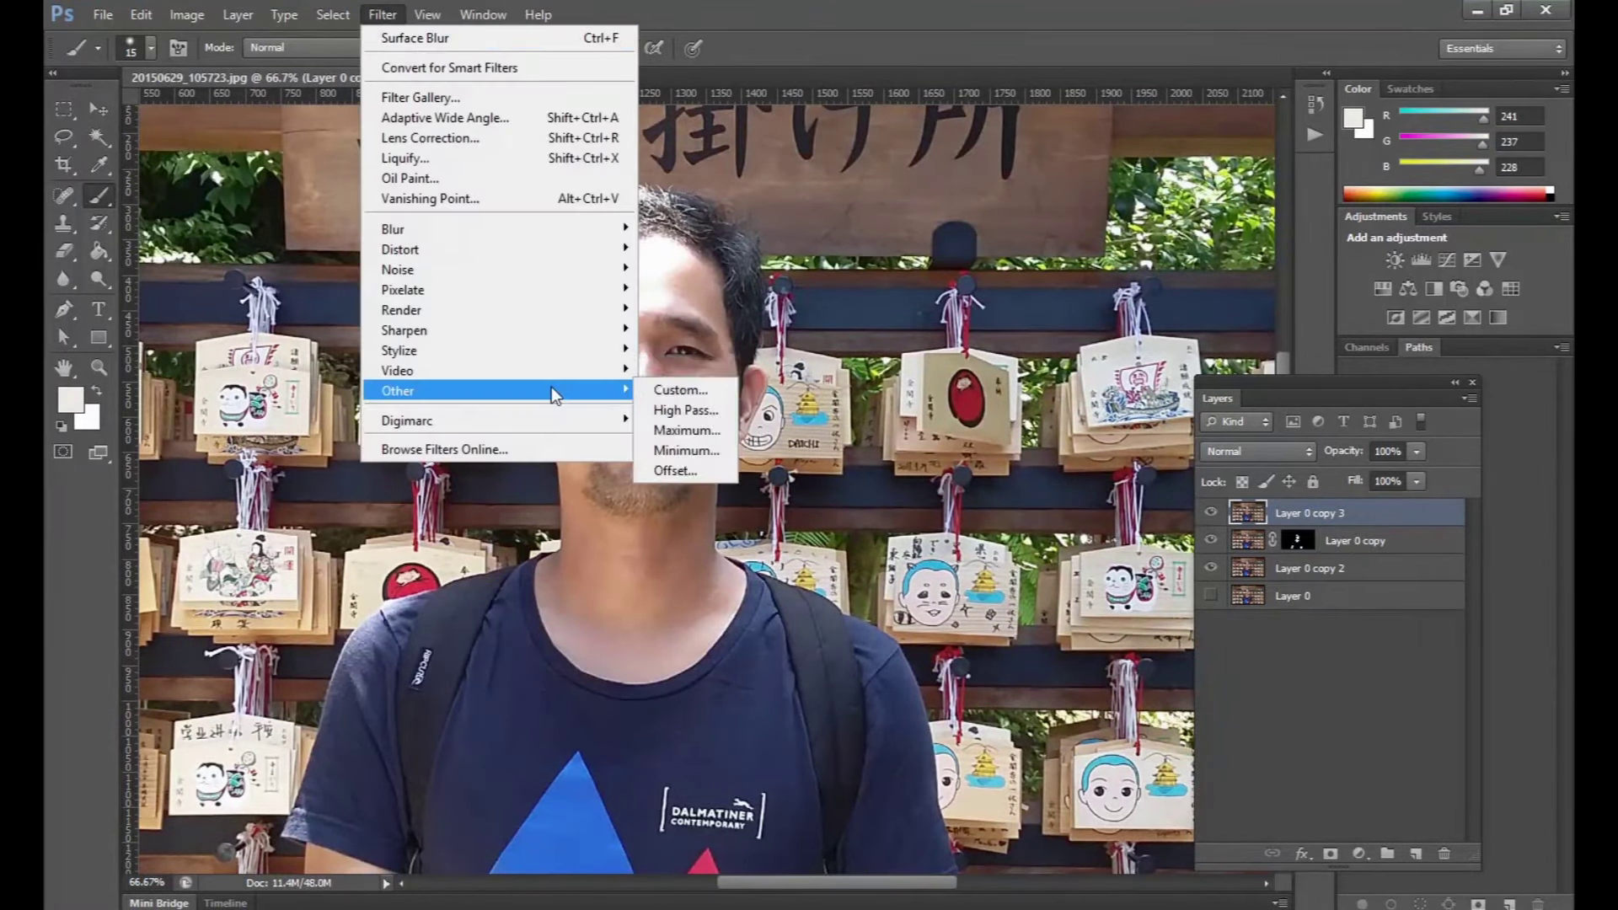
click(685, 409)
drag(725, 213, 888, 214)
drag(881, 531, 846, 533)
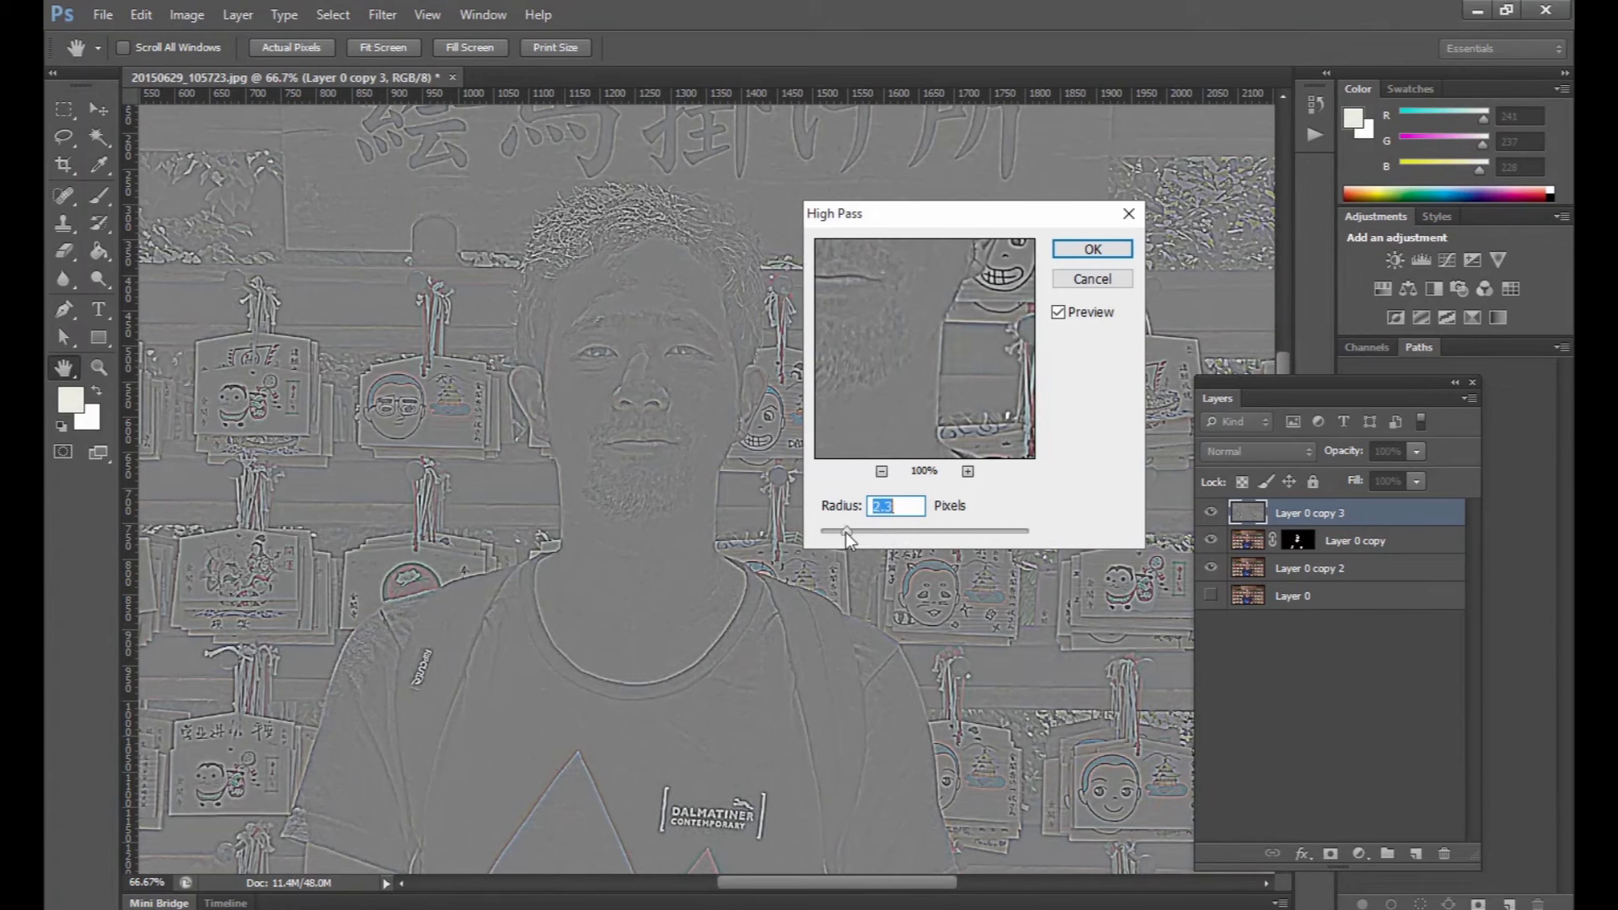
text(4)
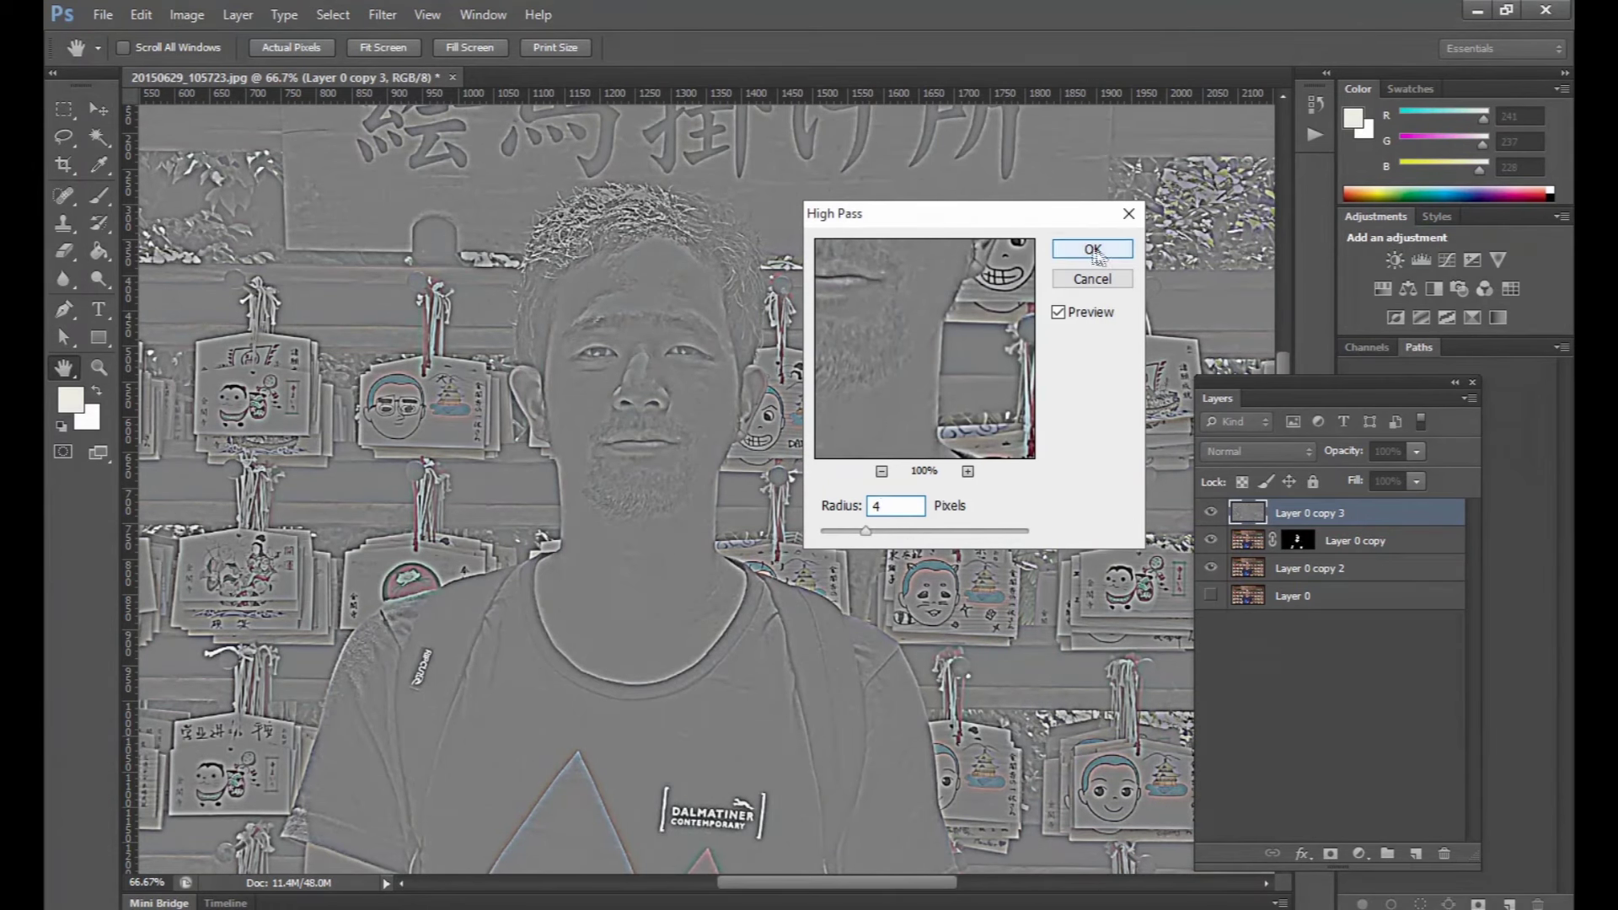
click(1093, 250)
Step: Set the sharpening layer to Soft Light blending at 100% opacity
mouse_move(1417, 453)
mouse_down()
mouse_move(1391, 478)
mouse_move(1419, 477)
mouse_up()
click(1256, 452)
click(1230, 278)
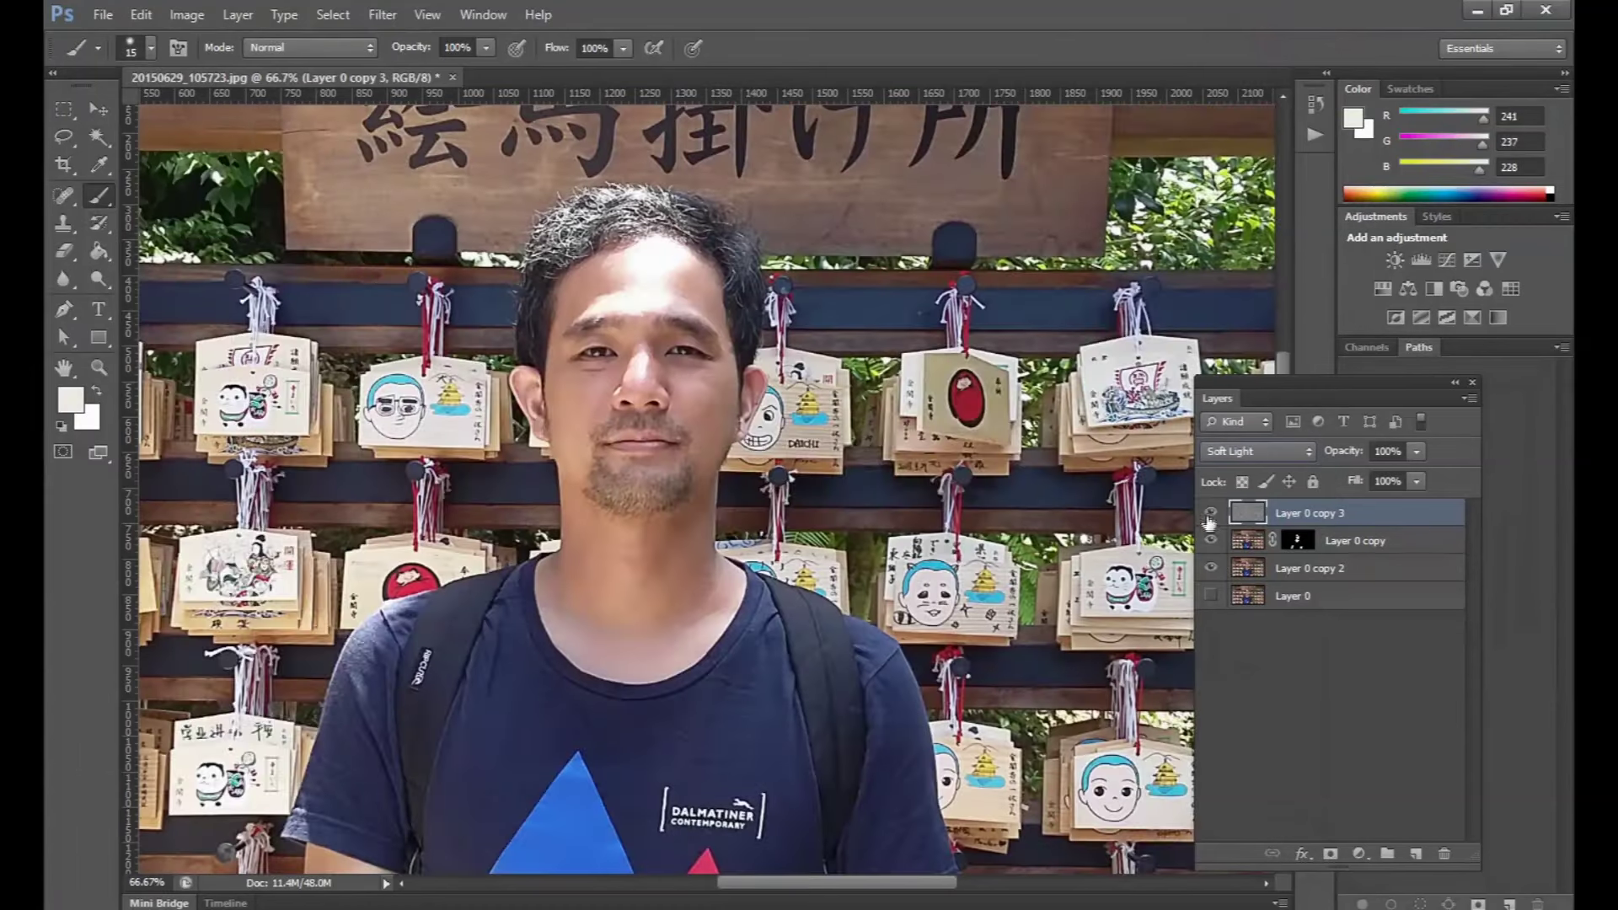
Step: Settle Layer 0 copy 3 on Hard Light after trying Overlay and Soft Light, and add a white mask
click(1256, 452)
click(1264, 301)
click(1237, 455)
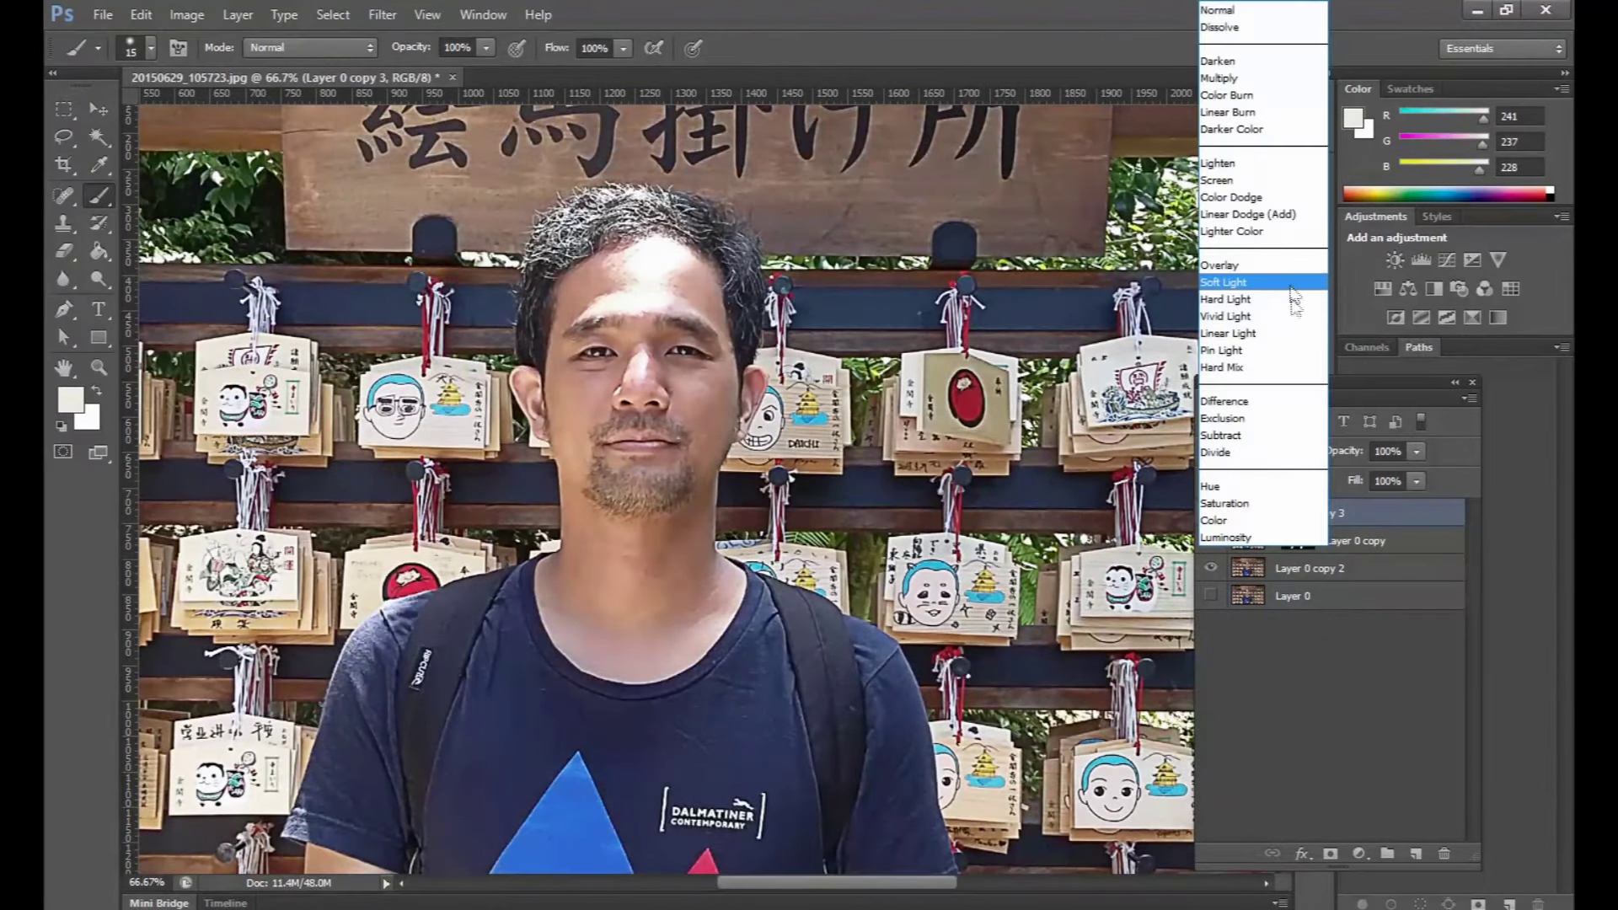
click(1264, 265)
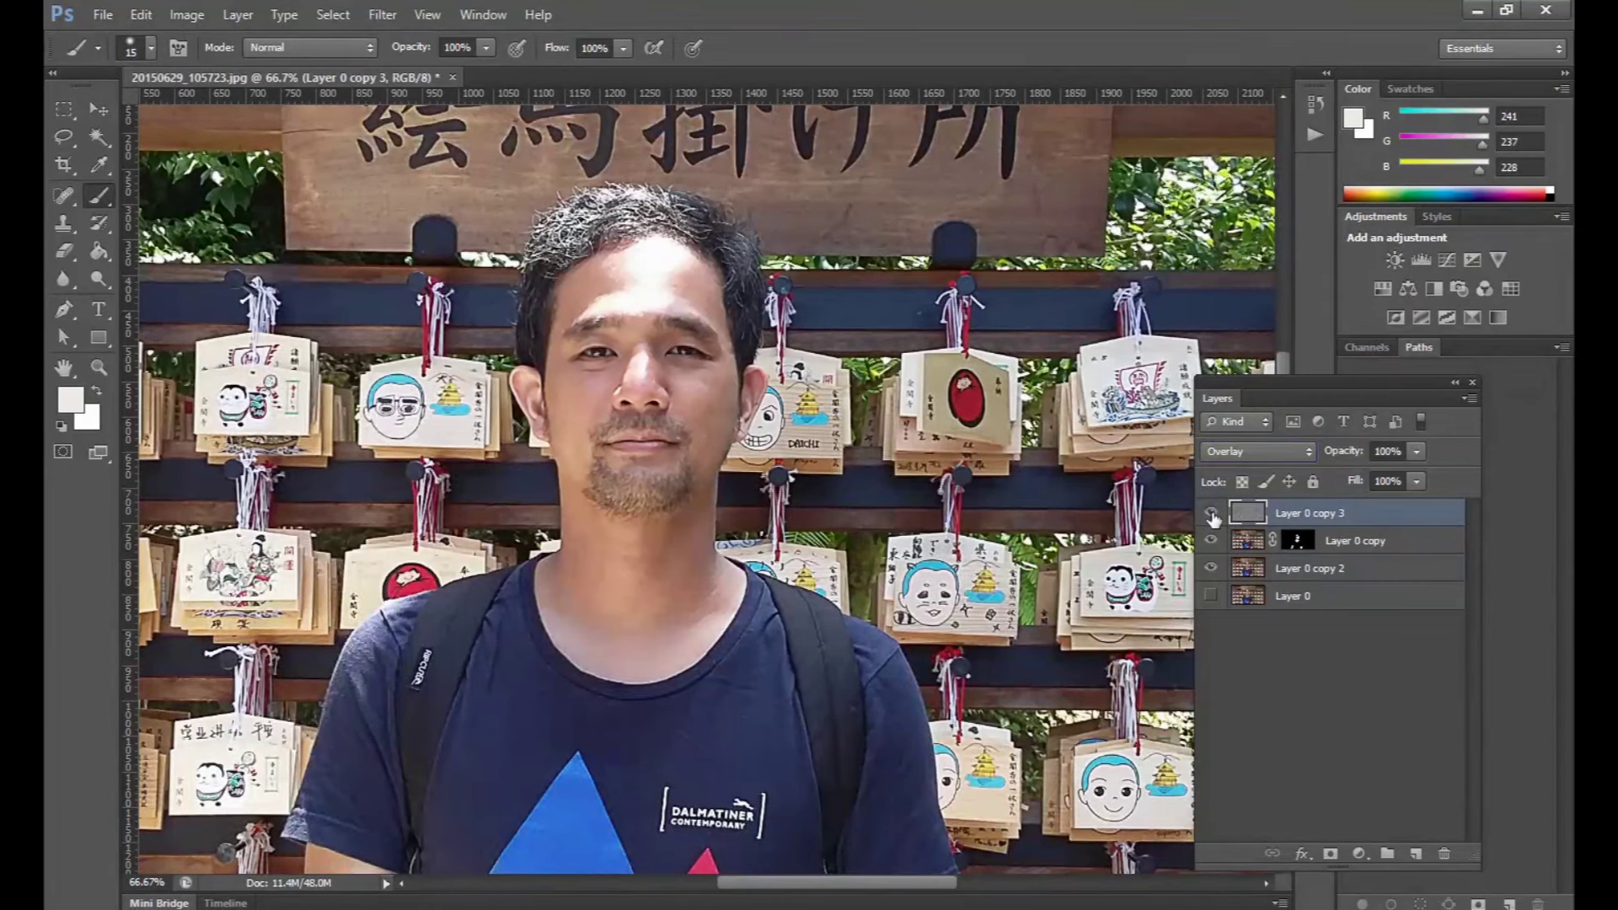
click(1256, 451)
click(1283, 284)
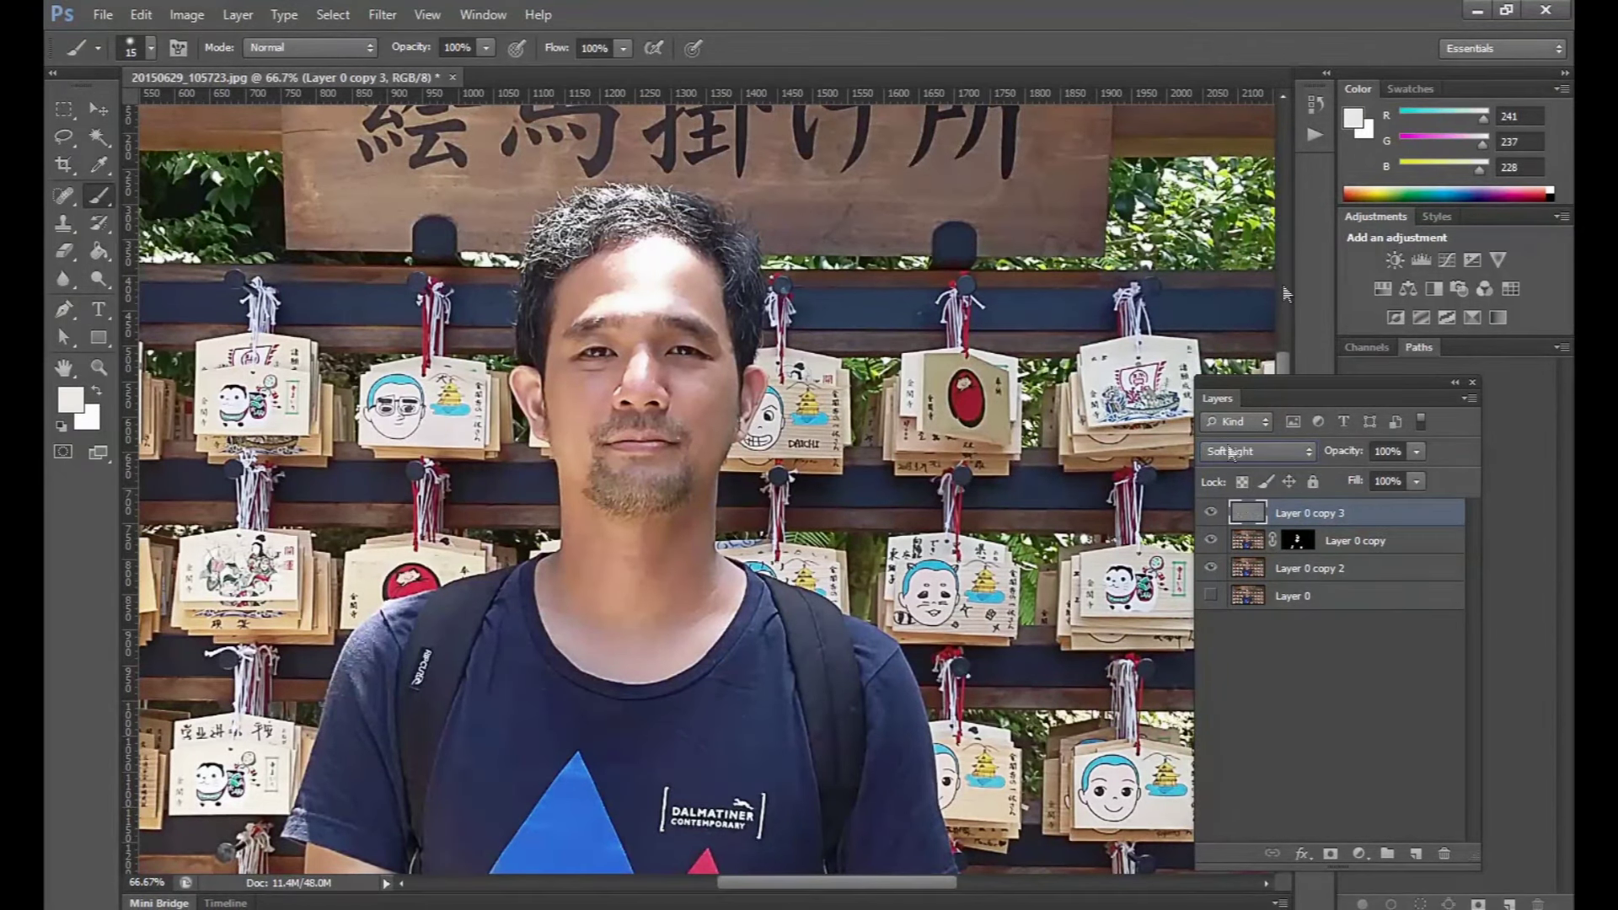
click(1264, 451)
click(1298, 305)
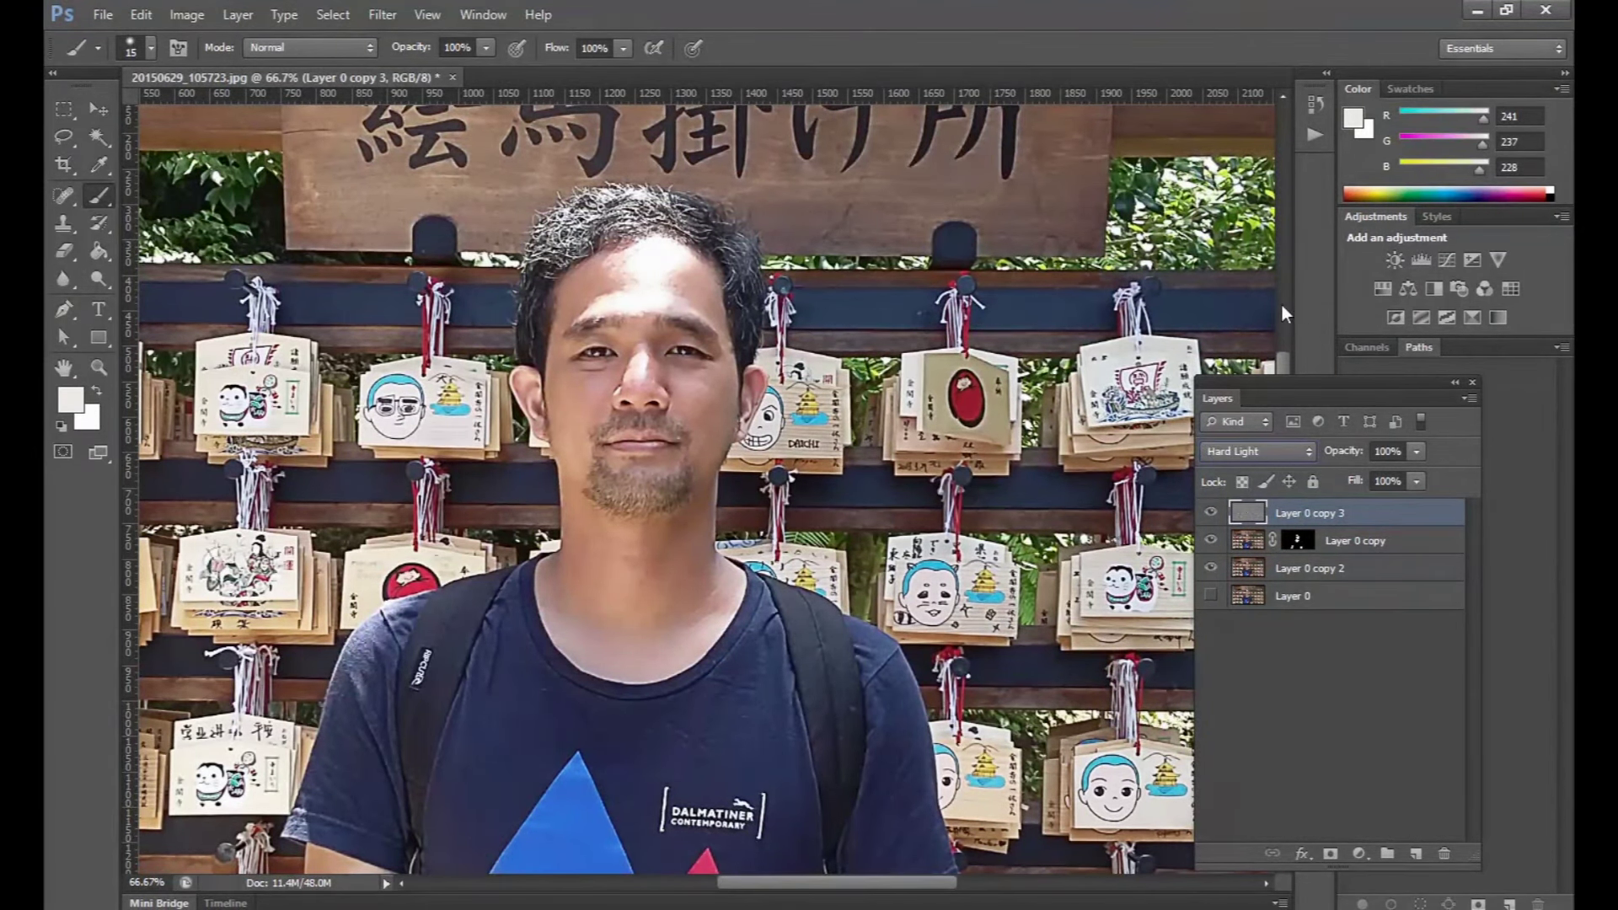
click(1331, 855)
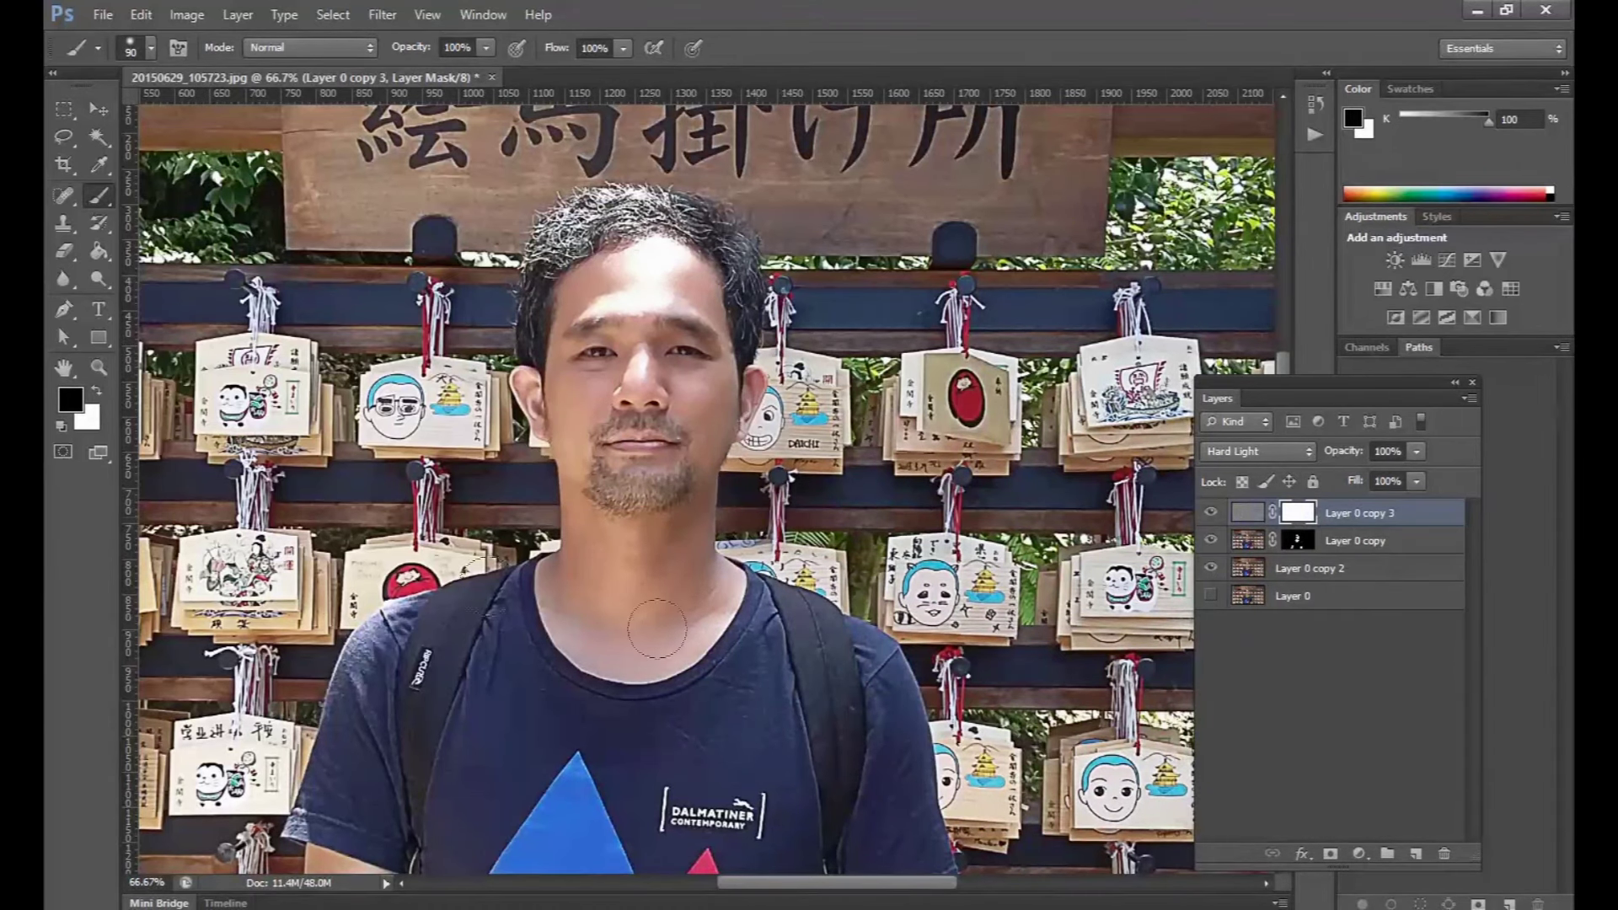
Step: Solo the sharpening layer and paint its mask black across the forehead
key(ctrl+z)
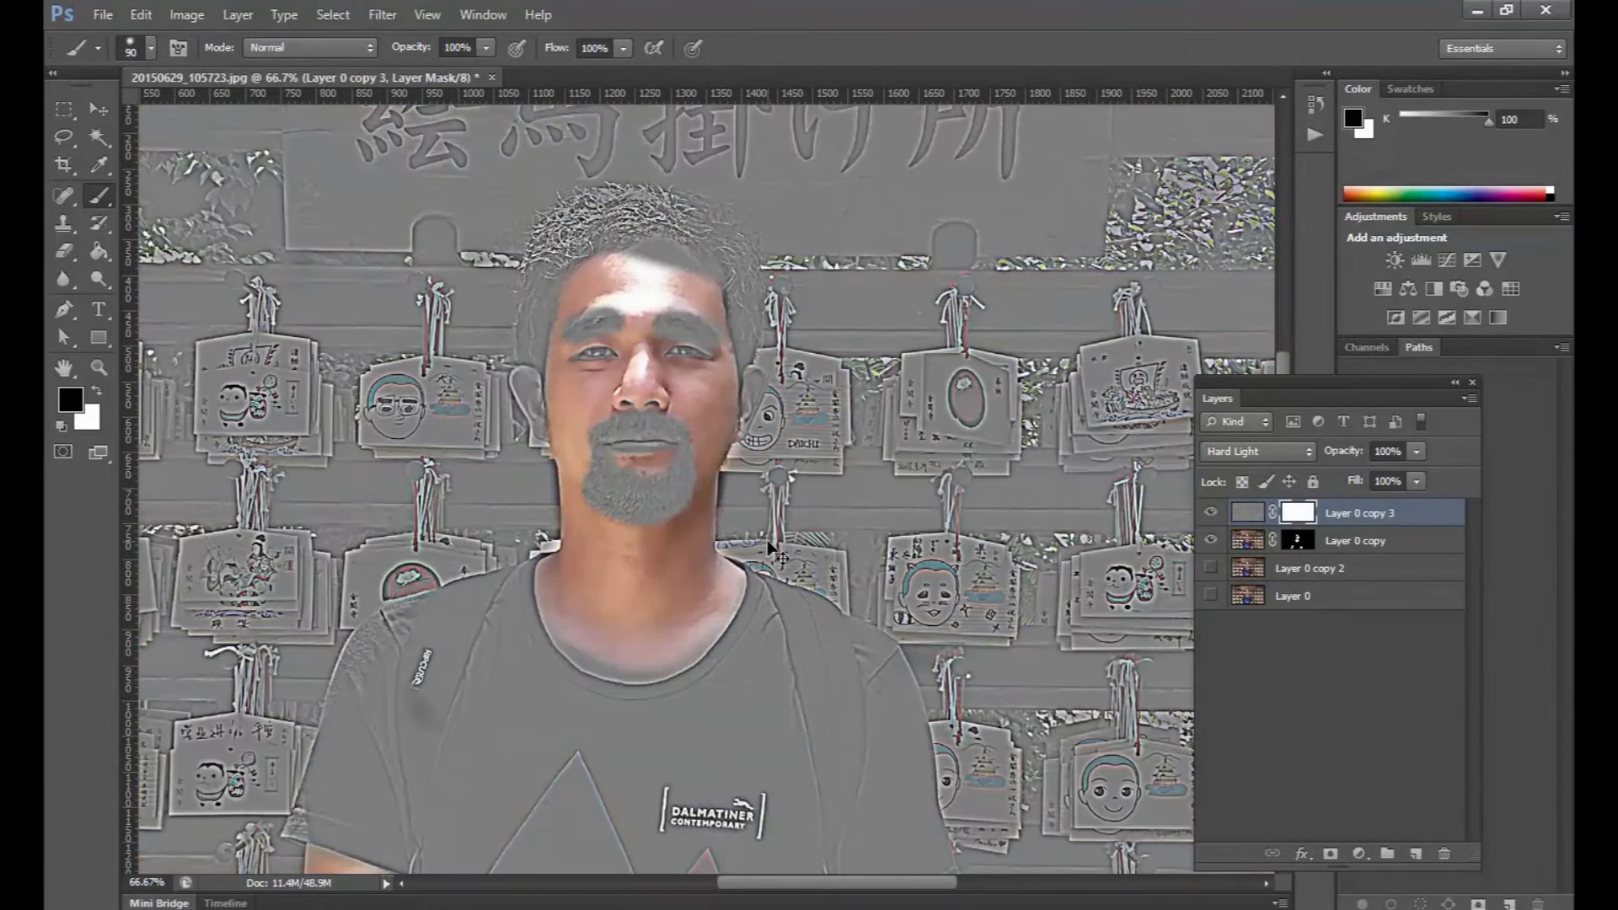
drag(723, 293, 672, 261)
click(1211, 540)
click(1211, 541)
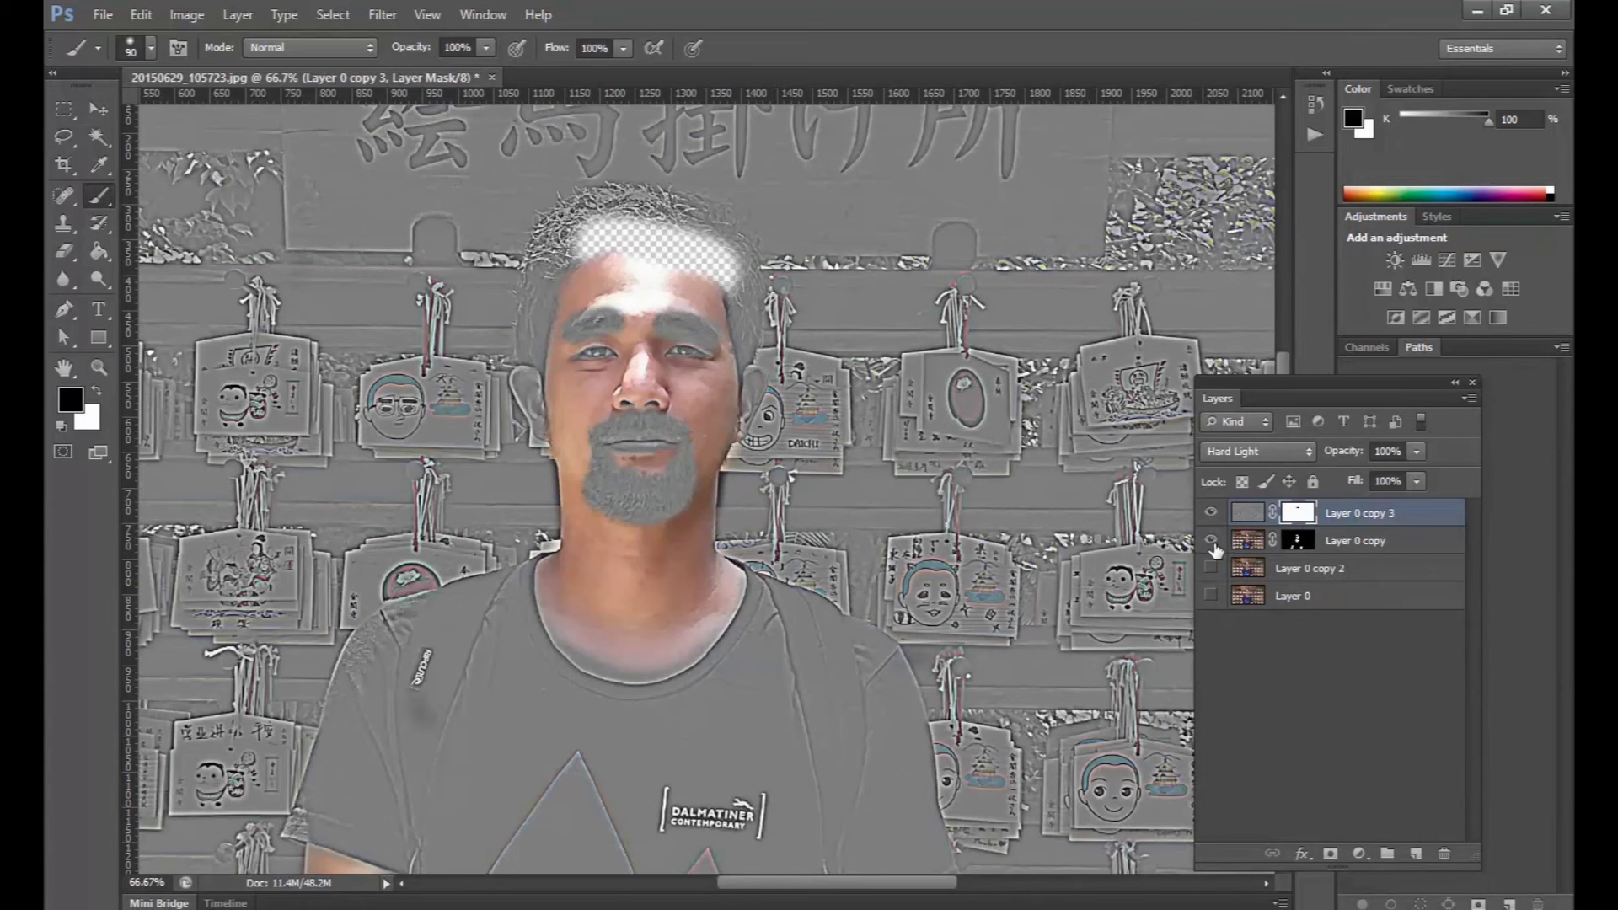
click(1212, 540)
key(ctrl+z)
click(670, 279)
click(596, 282)
key(ctrl+alt+z)
key(ctrl+alt+z)
mouse_move(623, 279)
mouse_down()
mouse_move(638, 453)
mouse_move(519, 384)
mouse_up()
Step: Mask the cheeks, chin, beard and lower image with a brush enlarged to 300
key(bracketleft)
key(bracketright)
mouse_move(548, 438)
mouse_down()
mouse_move(696, 552)
mouse_move(723, 597)
mouse_move(777, 271)
mouse_move(517, 152)
mouse_move(628, 604)
mouse_up()
key(bracketright)
key(bracketright)
key(bracketright)
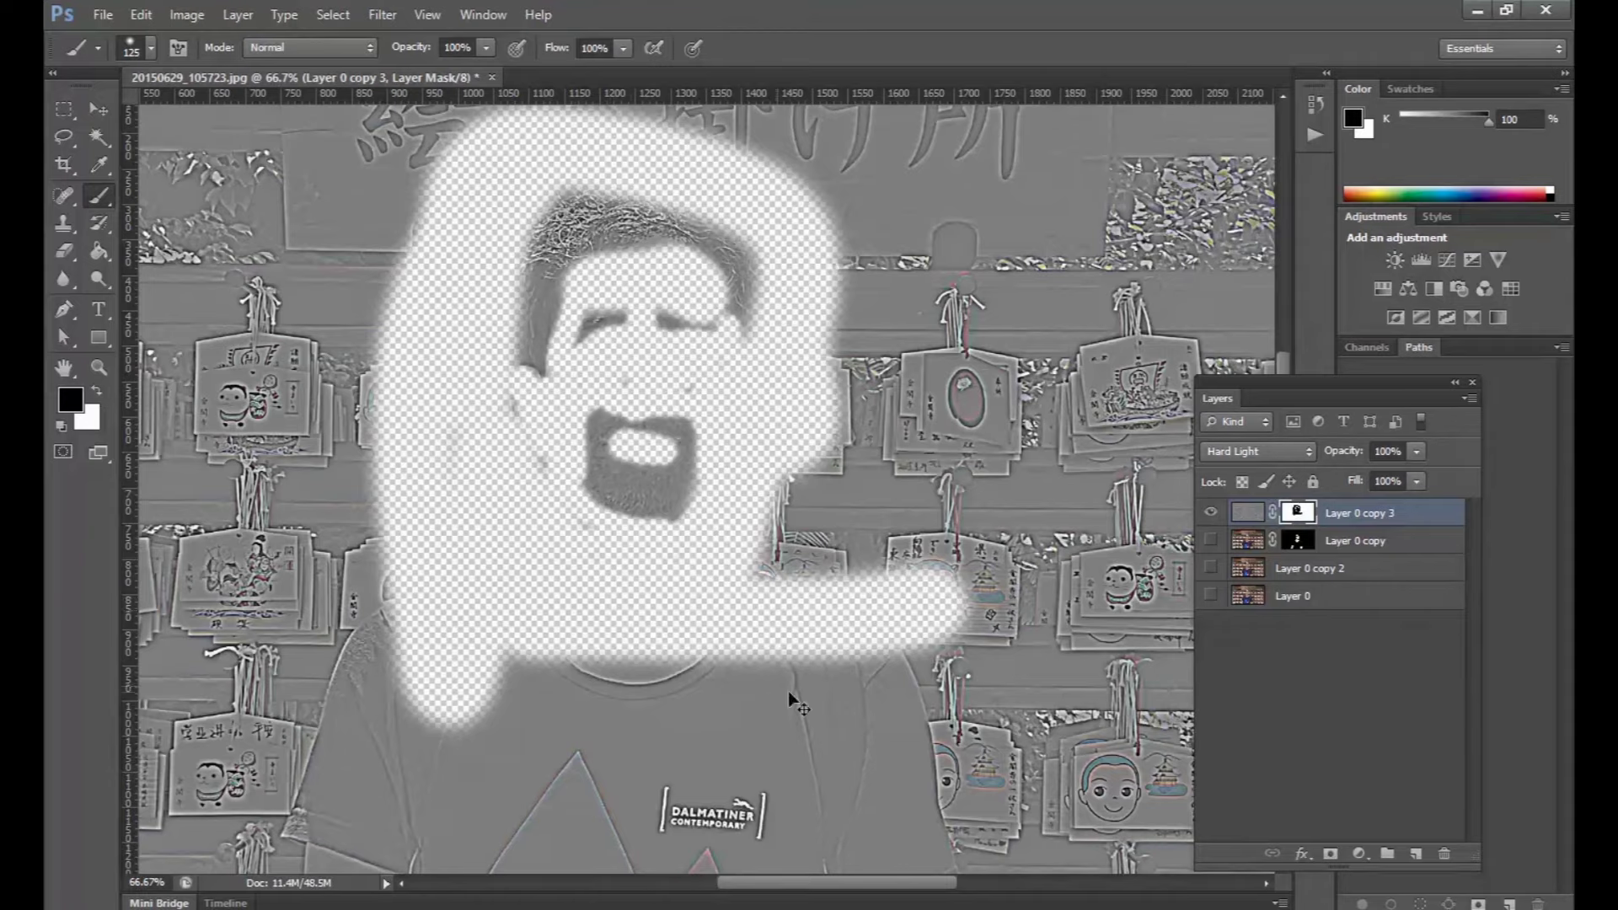
key(ctrl+minus)
key(bracketright)
key(bracketright)
key(bracketright)
mouse_move(1146, 742)
mouse_down()
mouse_move(253, 669)
mouse_move(1044, 676)
mouse_move(188, 572)
mouse_move(372, 588)
mouse_move(444, 422)
mouse_move(1149, 264)
mouse_move(860, 318)
mouse_up()
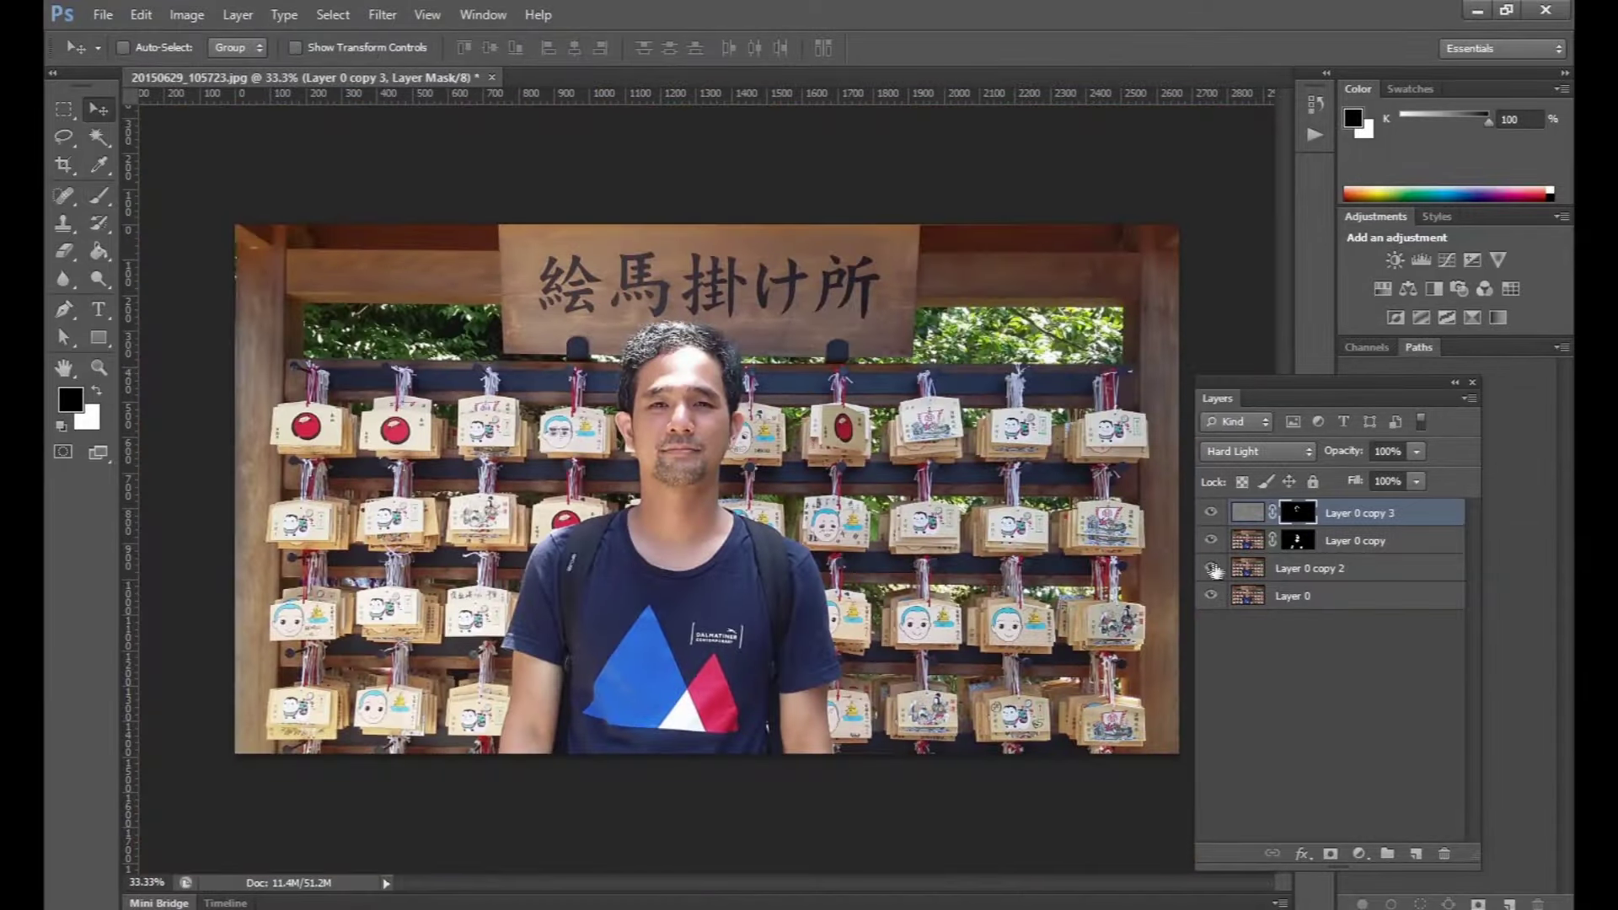
Step: Restore visibility so Layer 0 copy 2 and Layer 0 copy 3 are showing
drag(1211, 512, 1211, 540)
click(1210, 570)
key(ctrl+plus)
key(ctrl+plus)
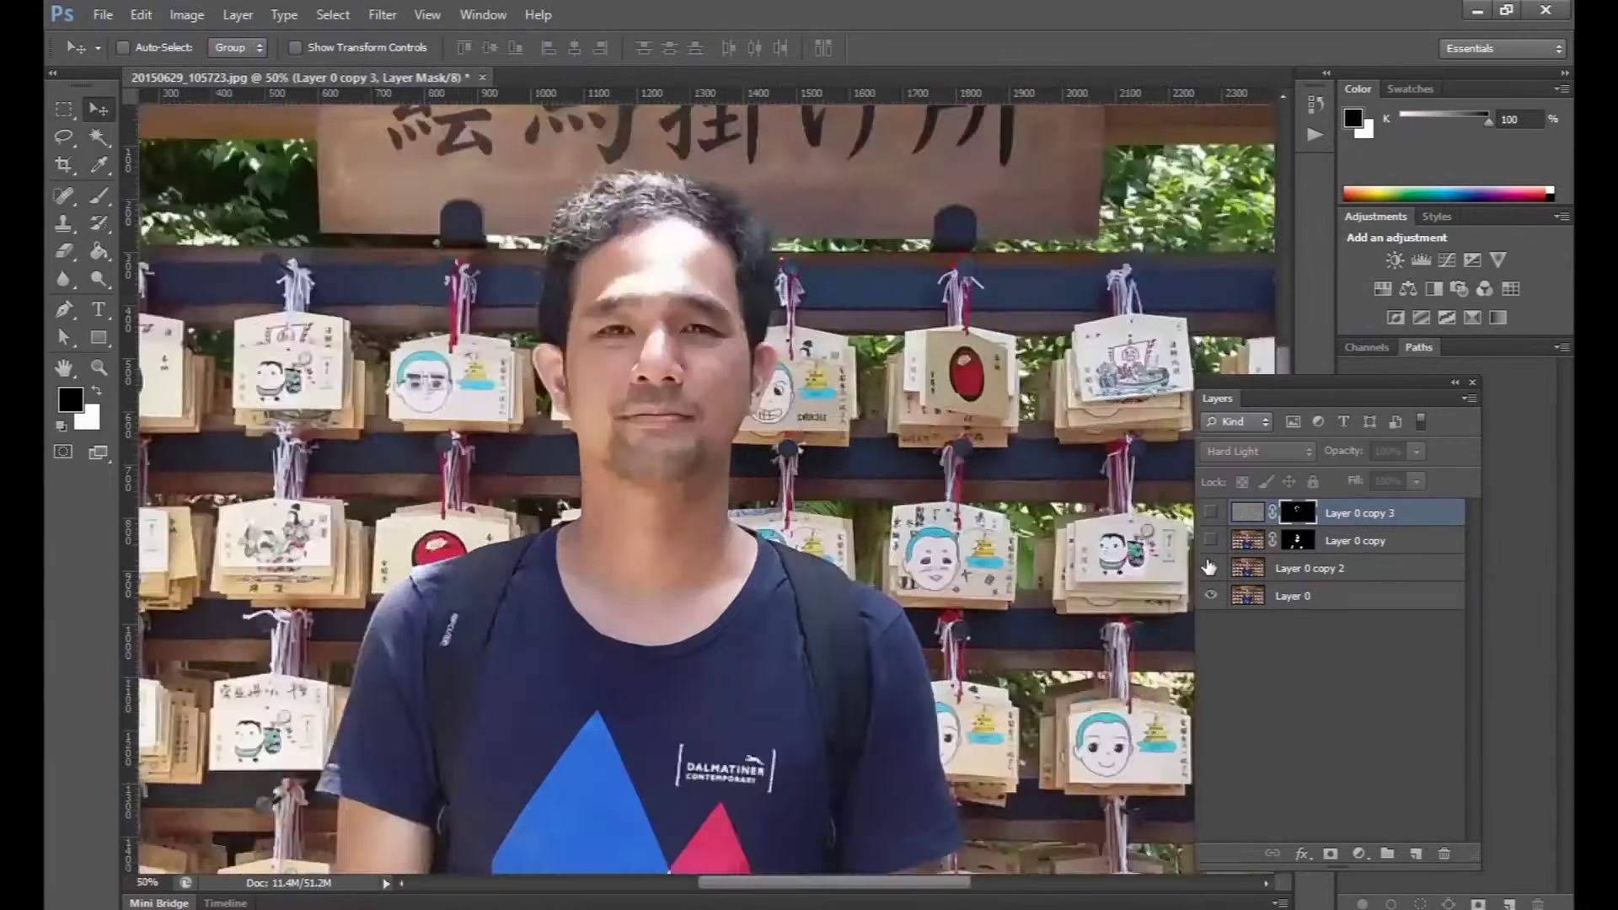
click(1211, 514)
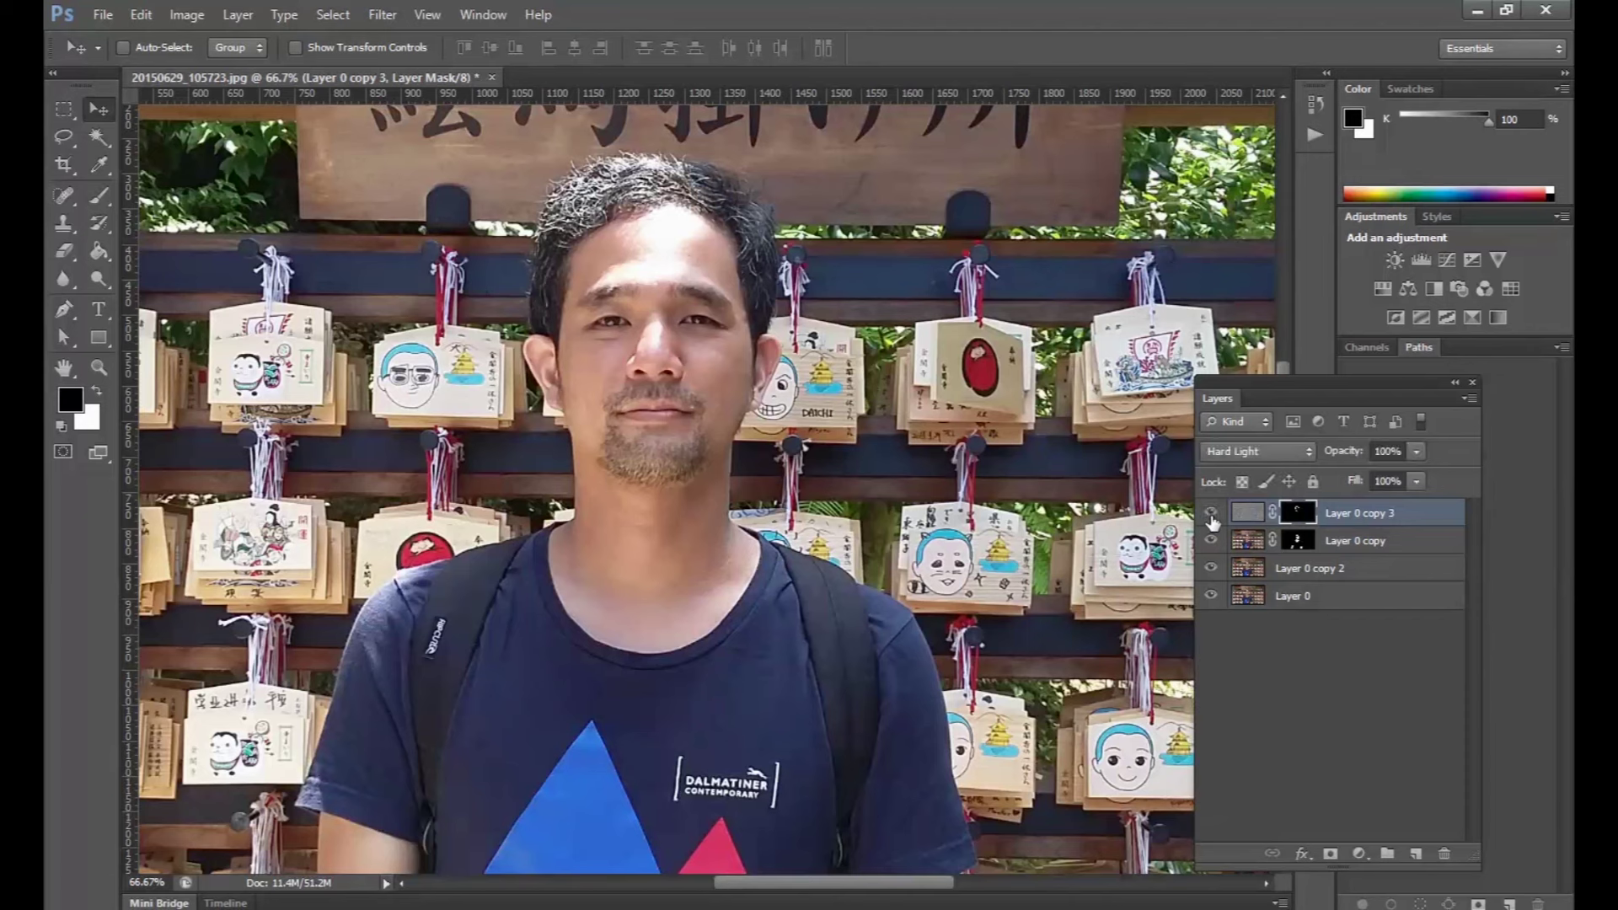
Step: Create a new empty top layer named 'dough and burn'
click(1416, 854)
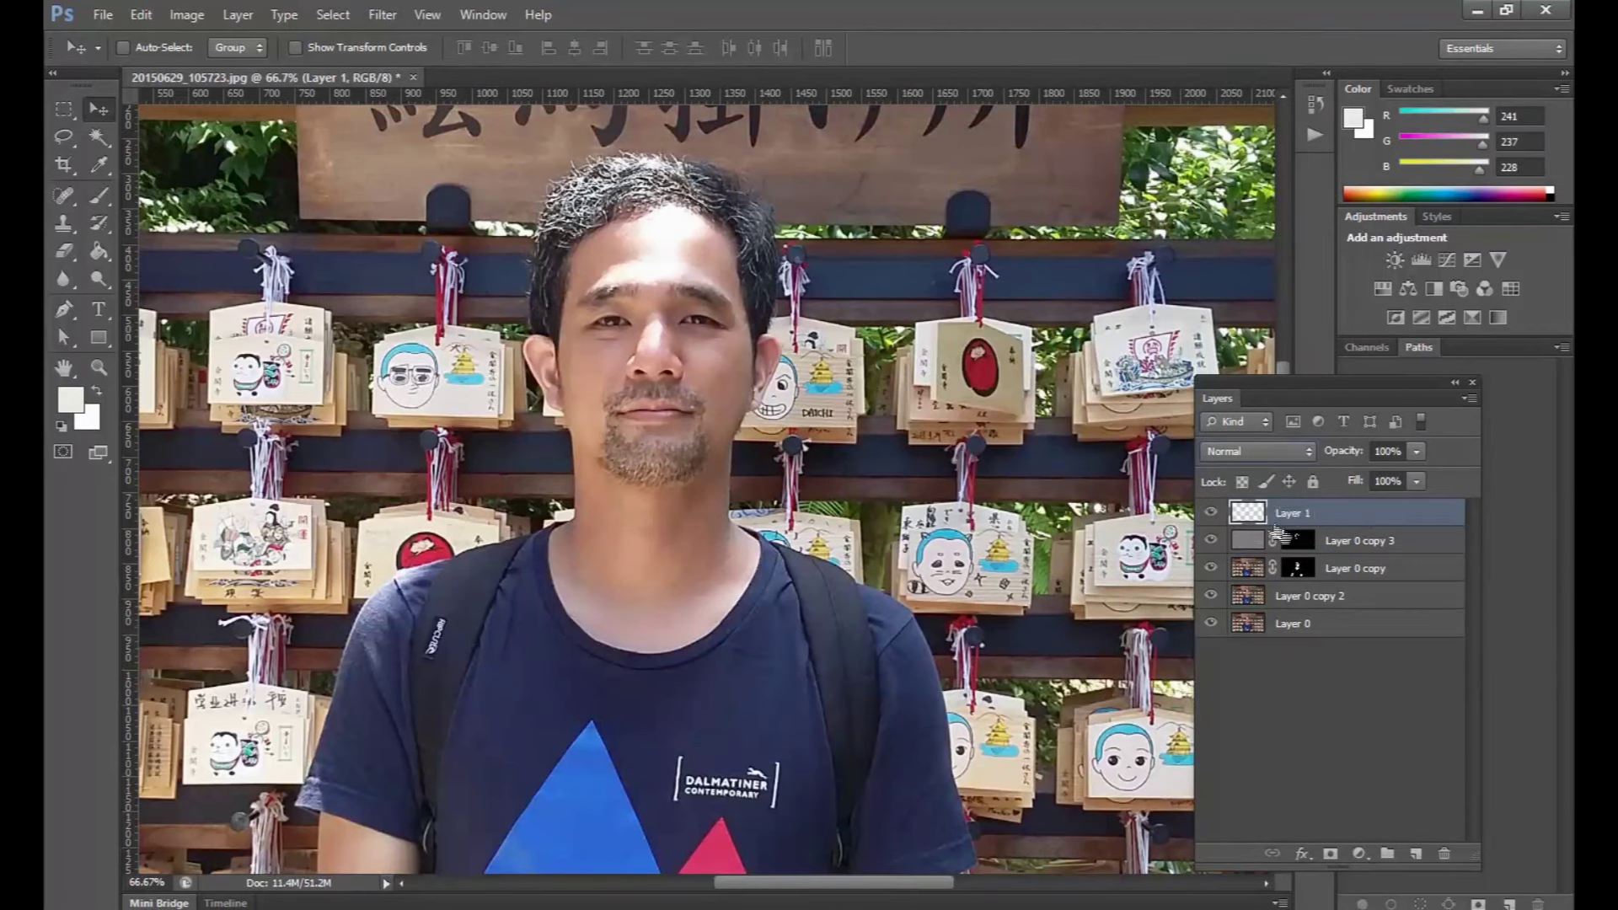
key(Return)
double_click(1304, 515)
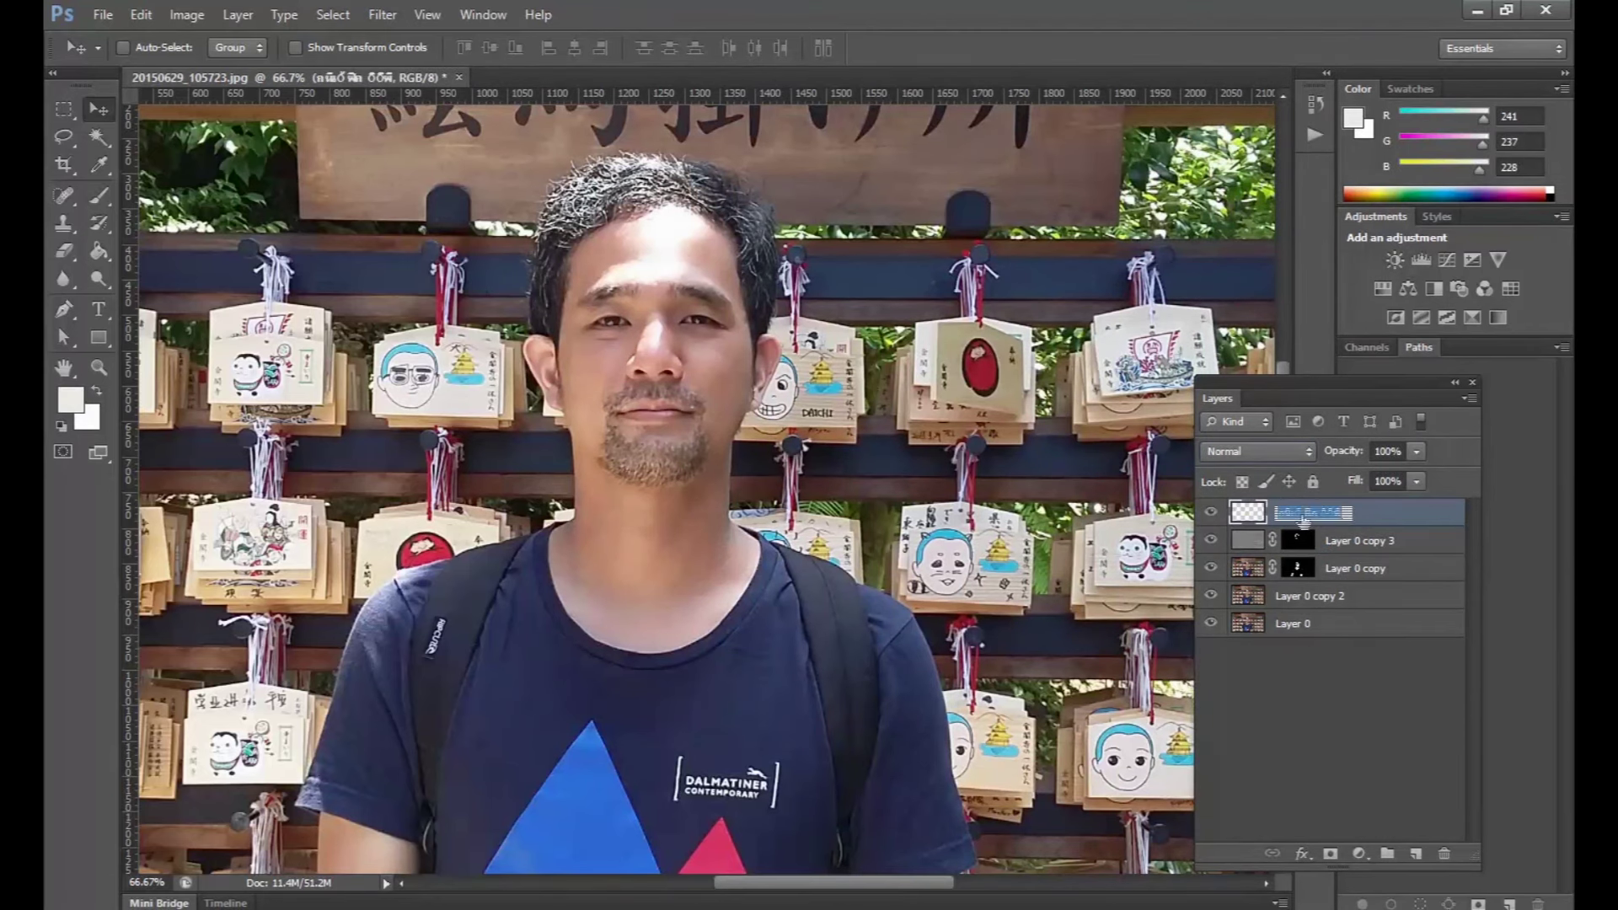
text(dodge and burn)
key(Return)
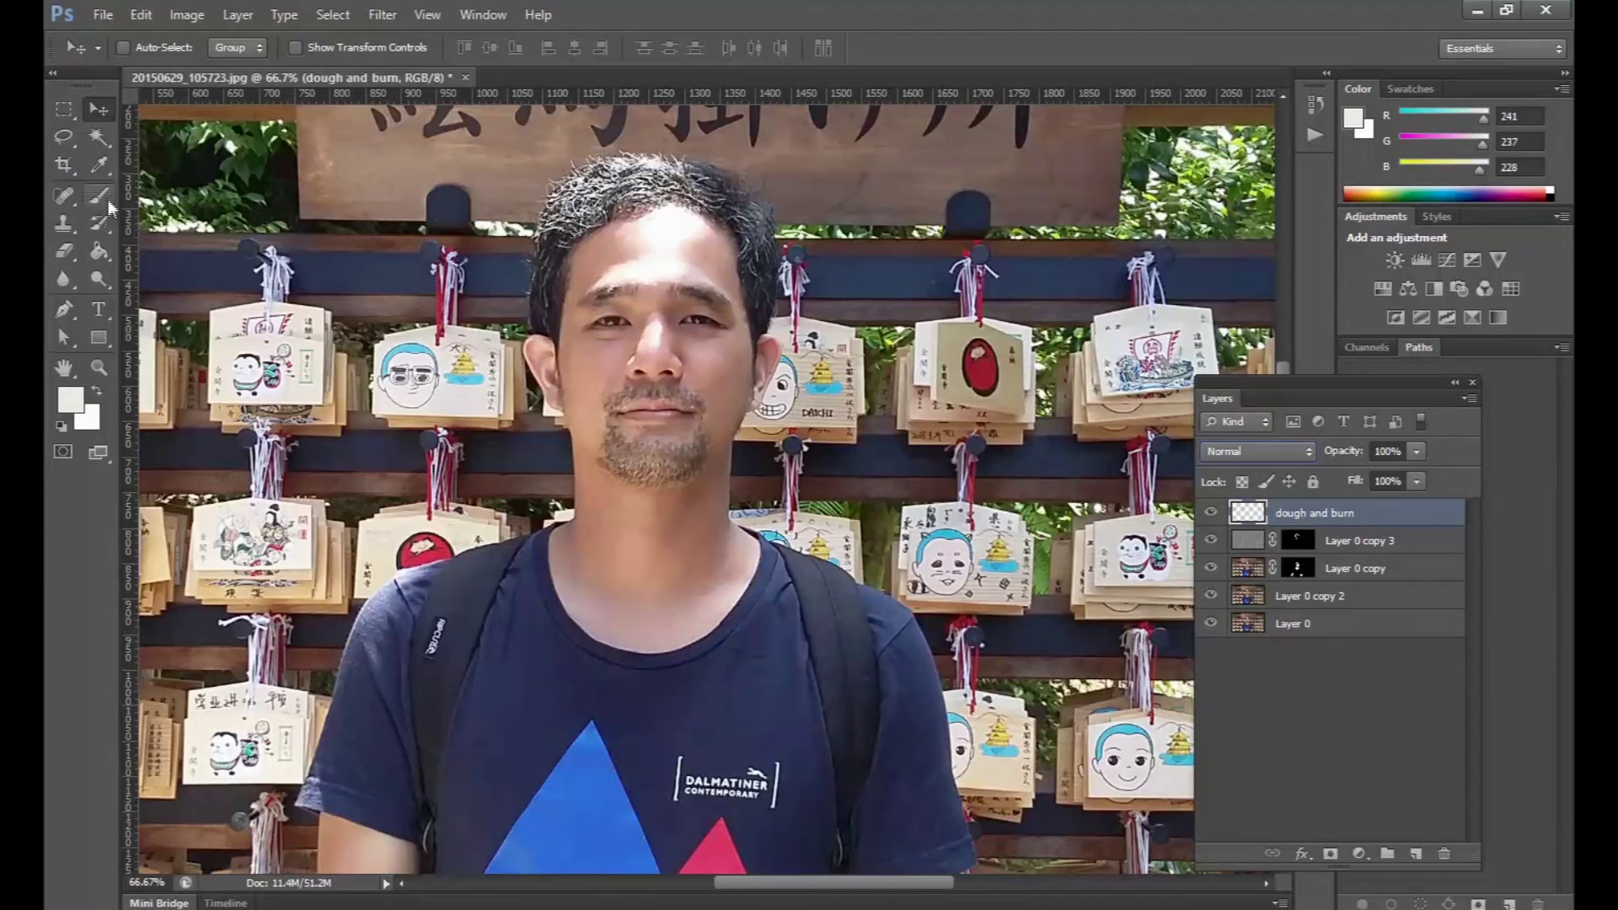
right_click(100, 196)
click(152, 192)
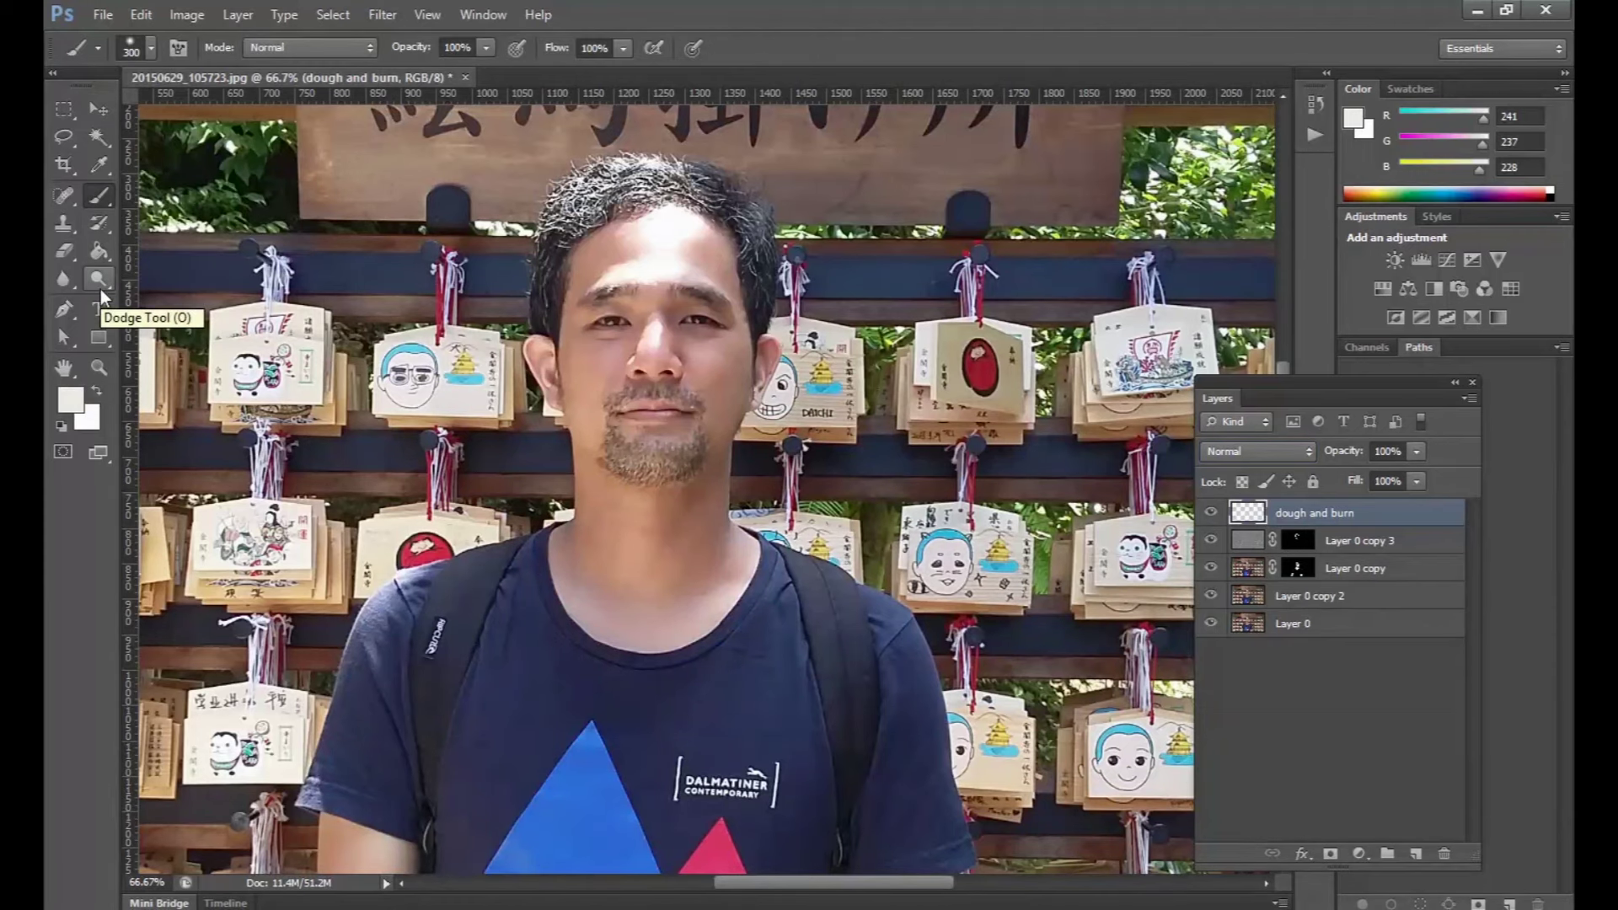
Step: Set the 'dough and burn' layer to Color Burn and test a stroke on the cheek
key(ctrl+plus)
right_click(552, 274)
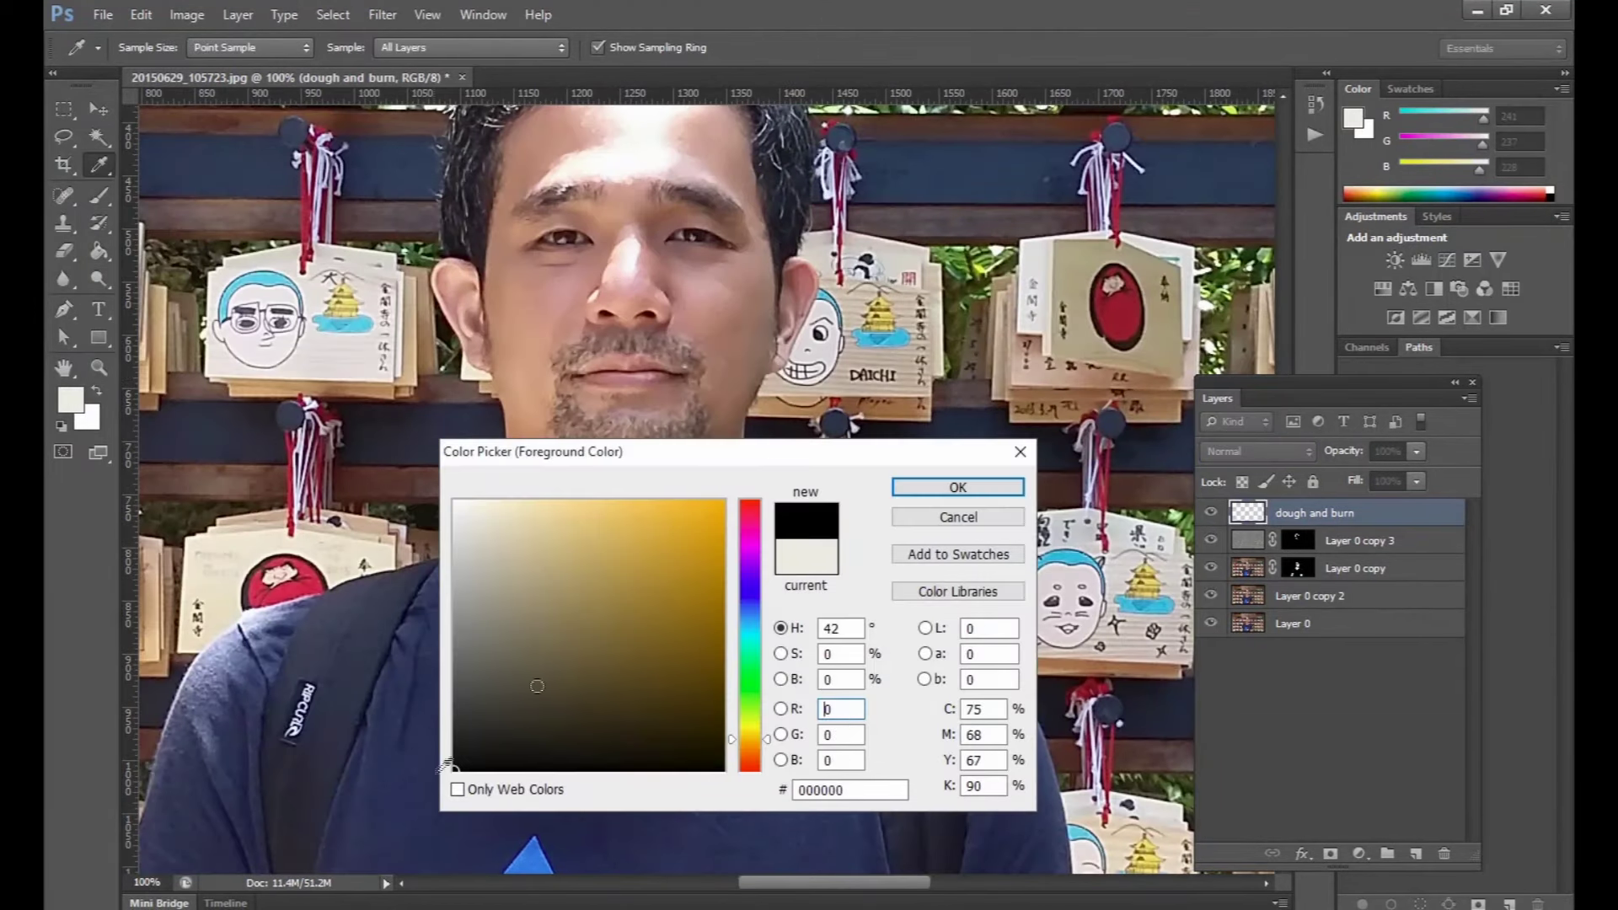
click(1256, 451)
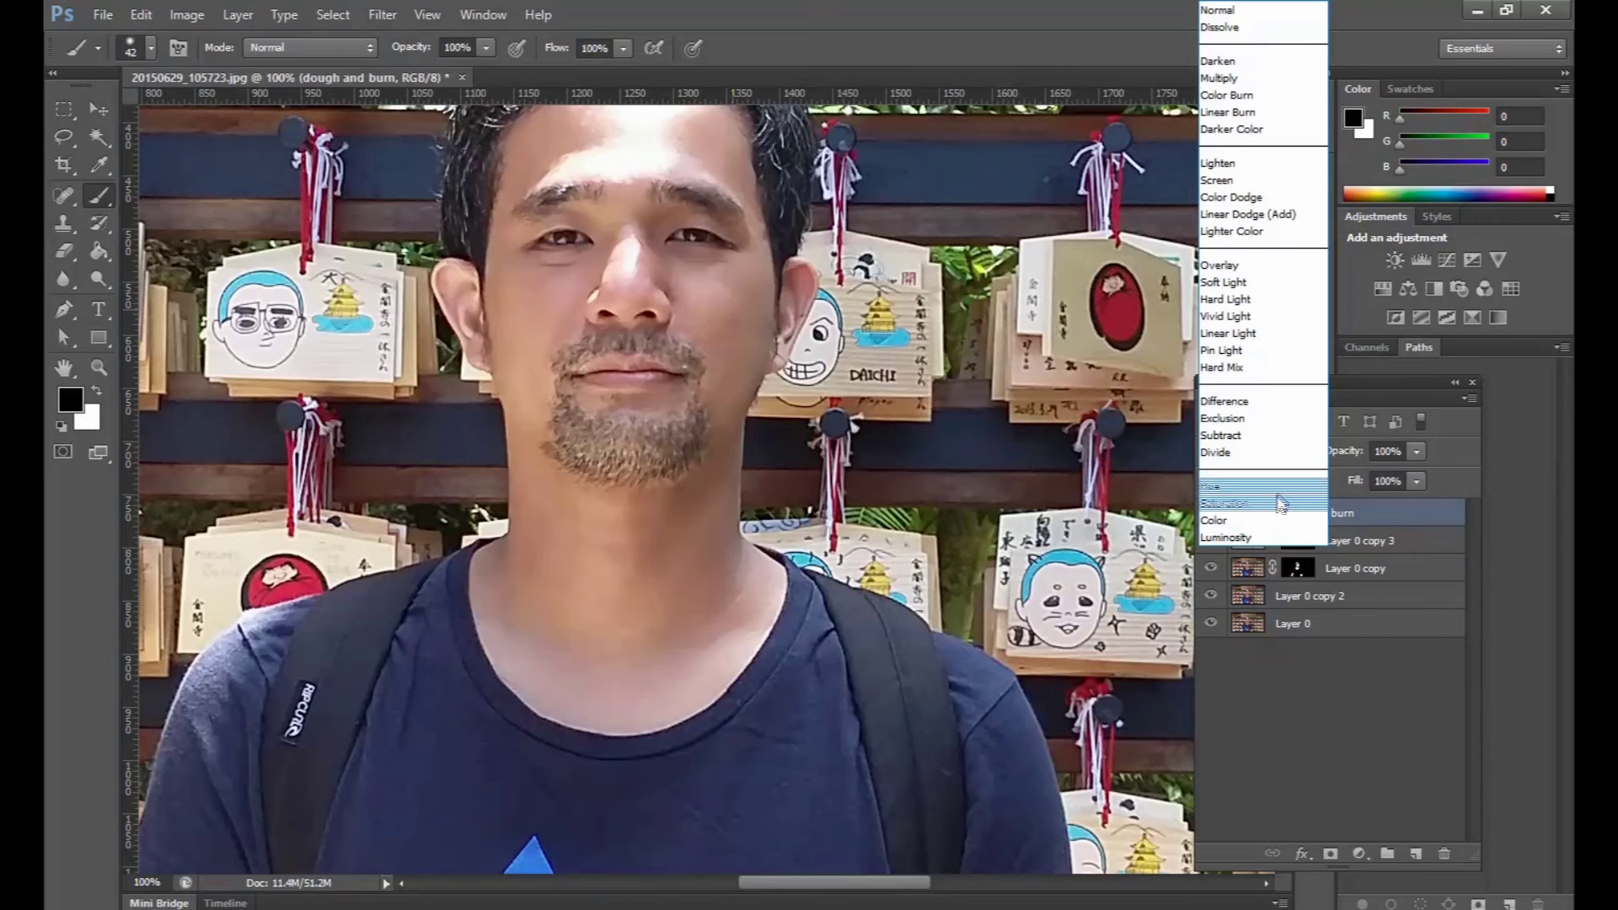
click(1275, 97)
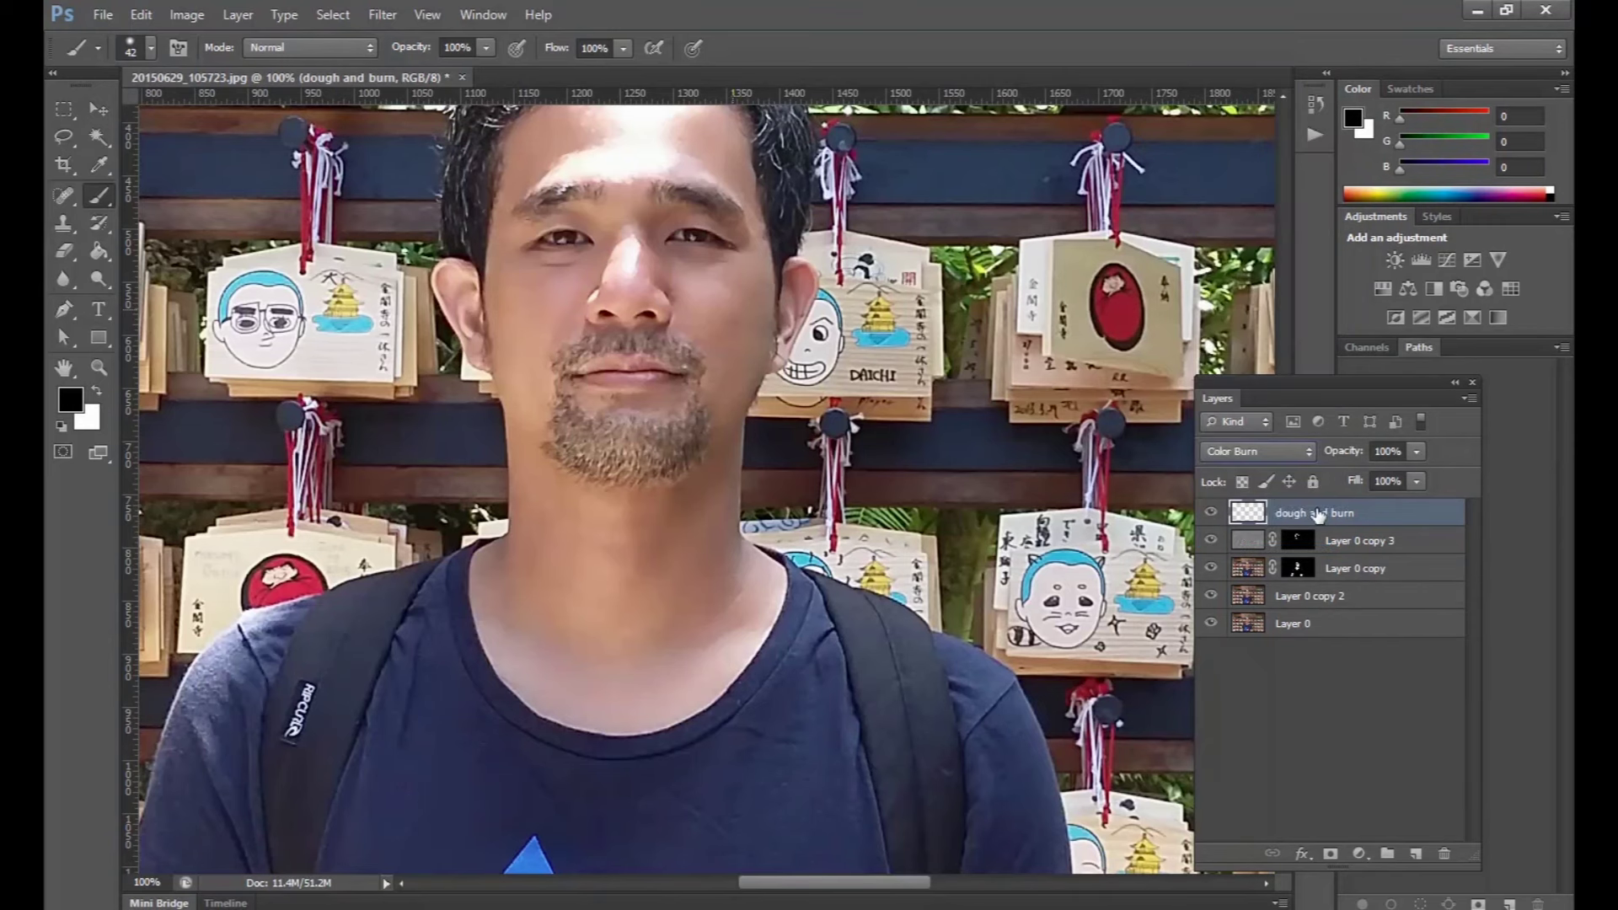
drag(504, 287, 531, 420)
key(ctrl+z)
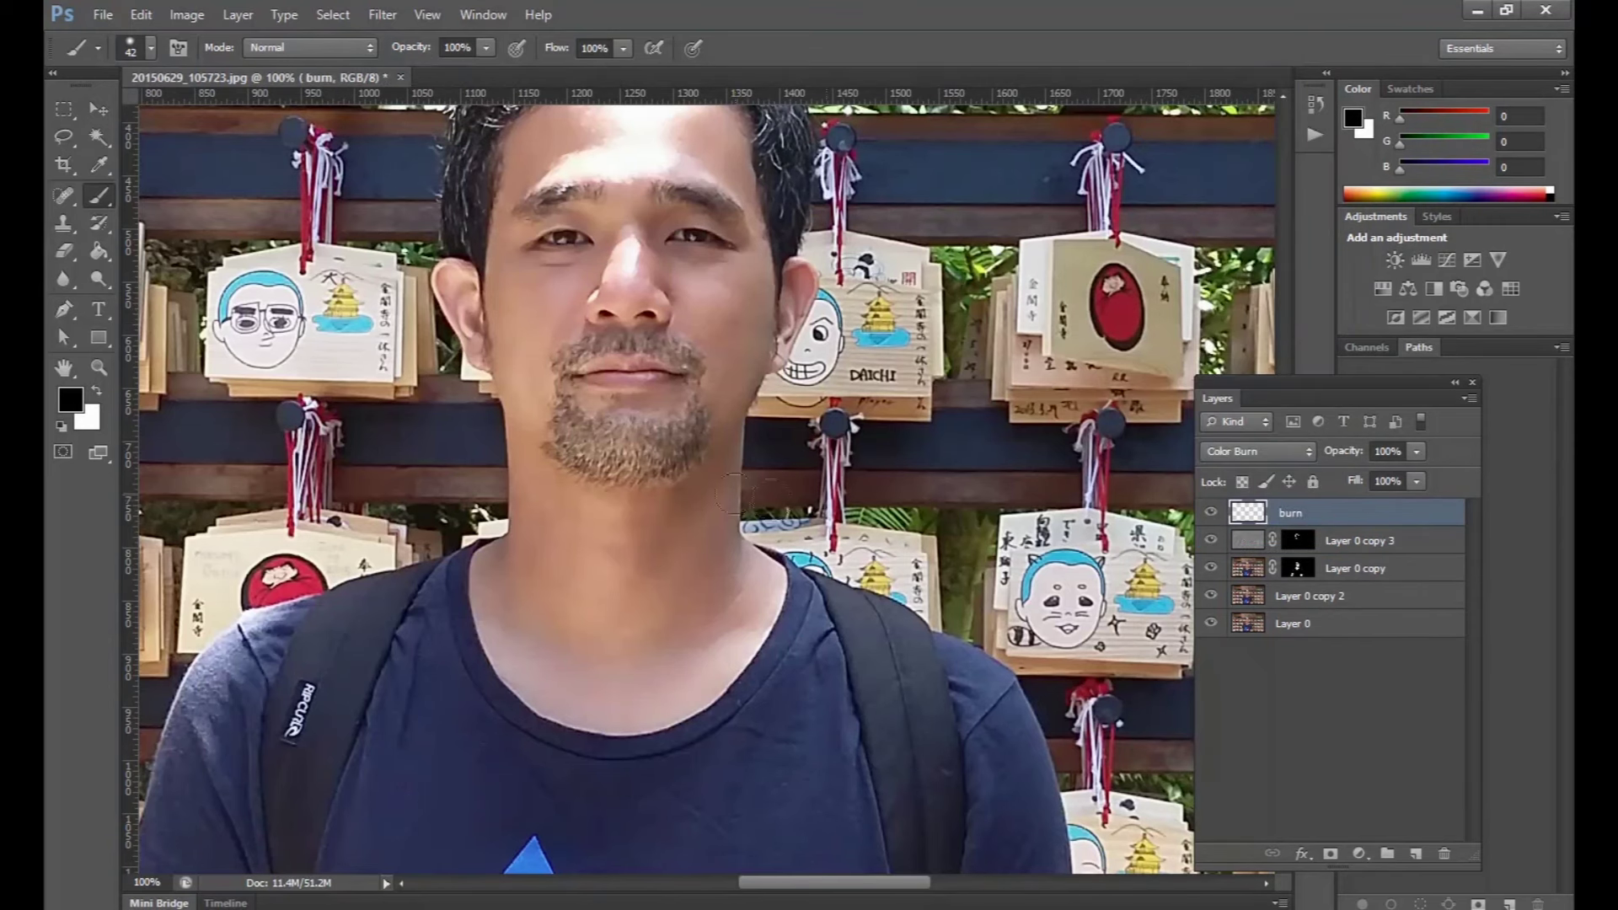
key(x)
Step: Paint black strokes across the face on the soloed burn layer, then delete it
alt+click(1211, 512)
key(alt)
key(x)
drag(253, 380, 906, 527)
mouse_move(270, 224)
mouse_down()
mouse_move(936, 328)
mouse_move(801, 181)
mouse_up()
drag(1287, 521, 1445, 854)
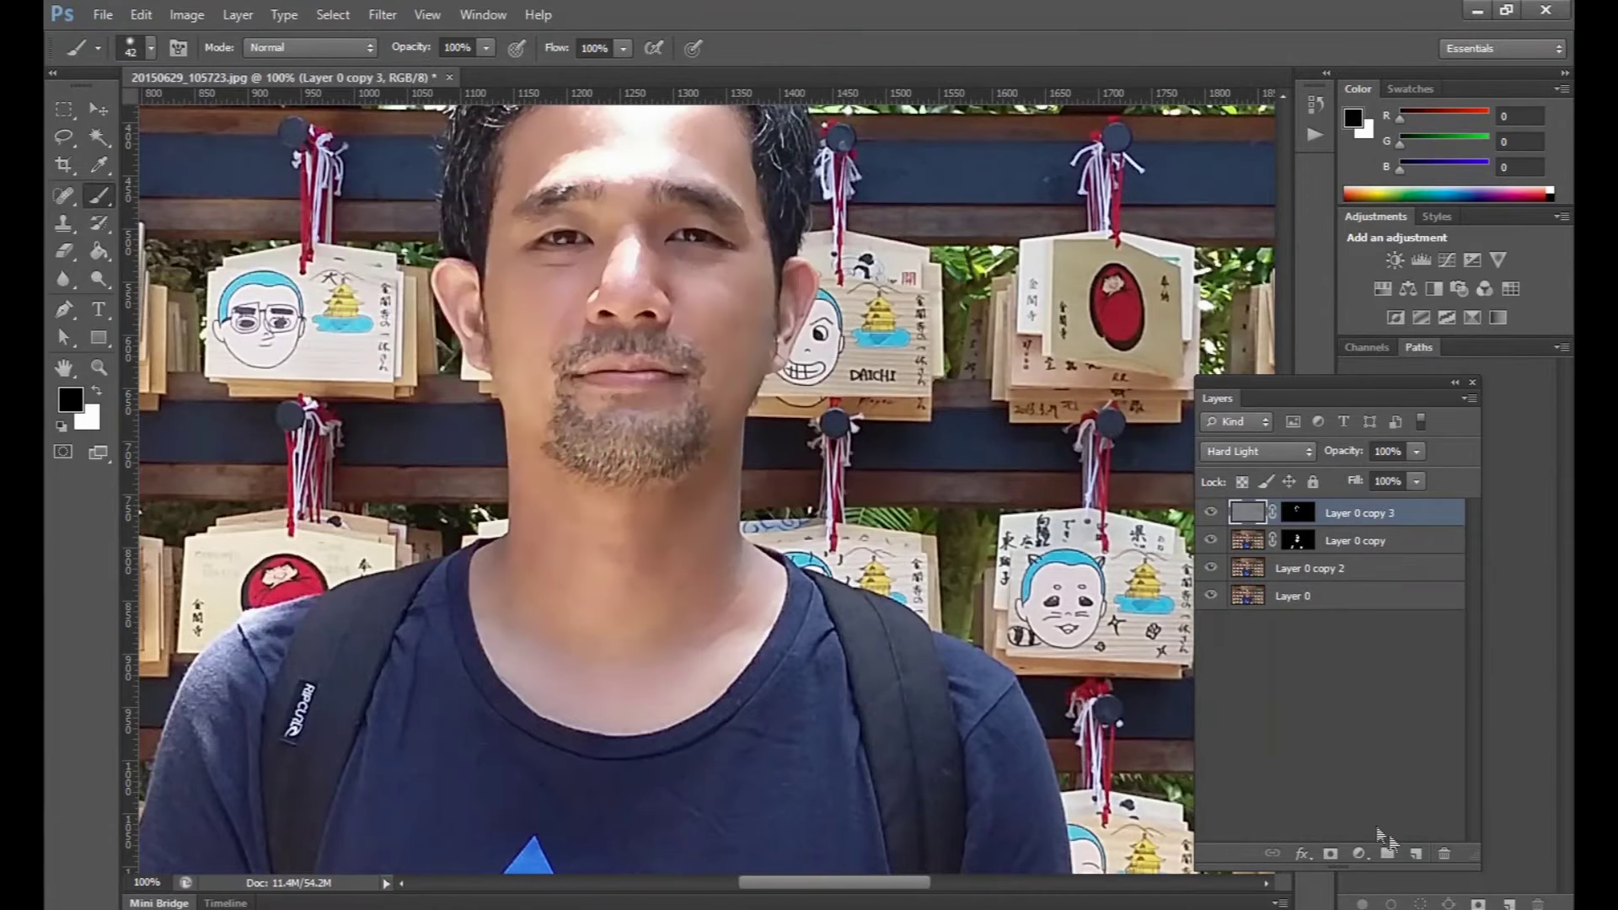
key(ctrl+minus)
key(ctrl+minus)
key(ctrl+minus)
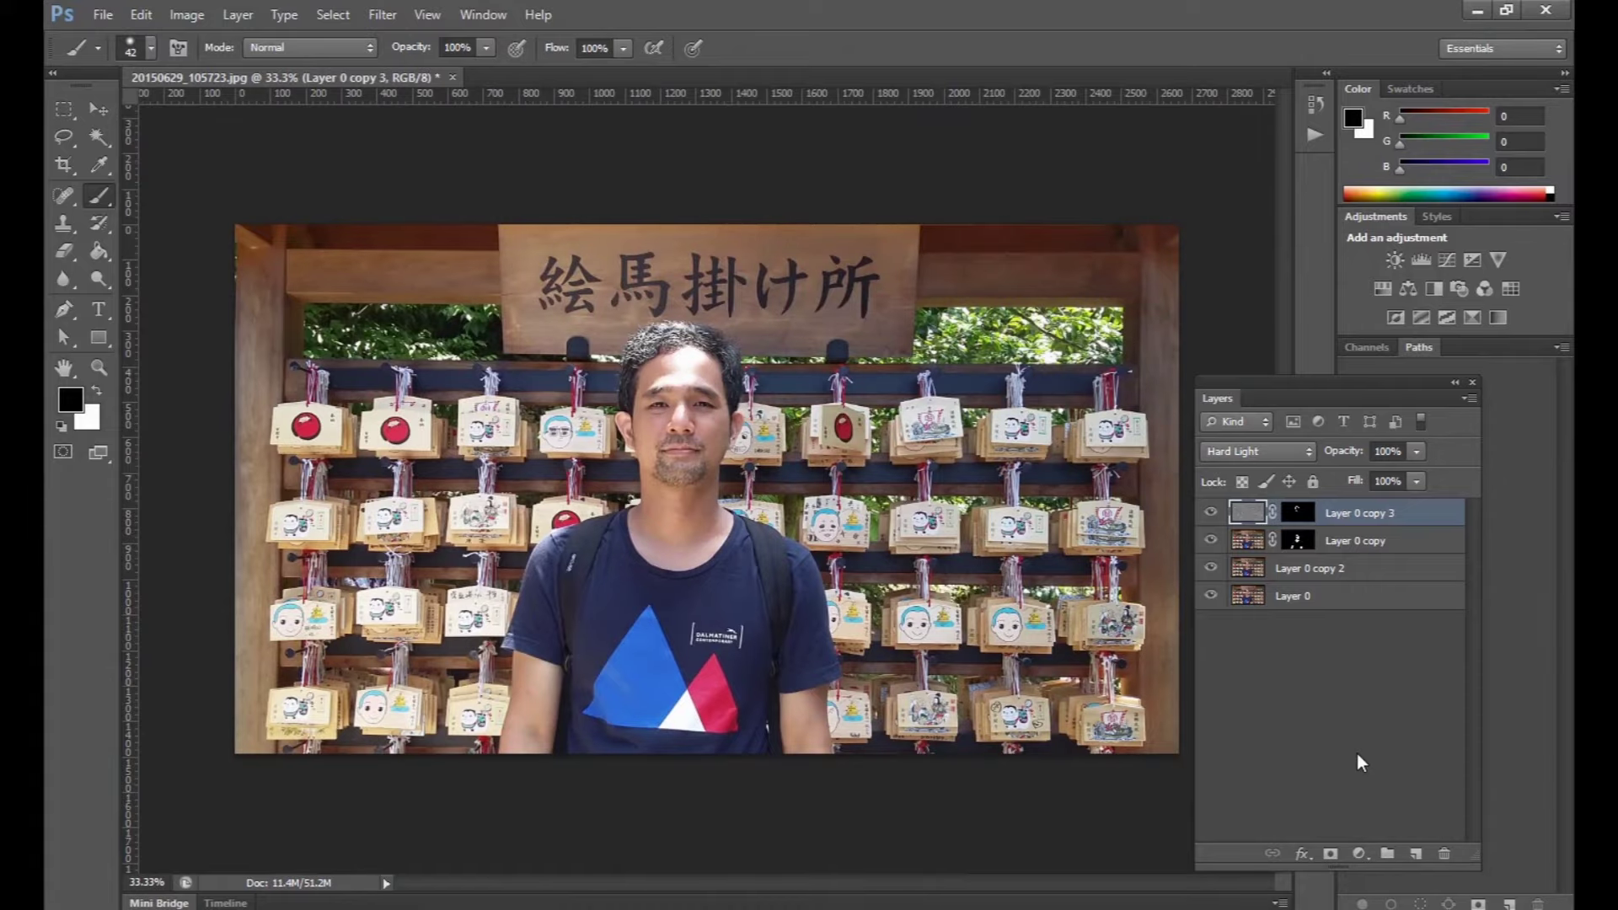
Step: Add a Levels adjustment layer set to 5 / 0.84 / 255 to darken the tones
key(ctrl+plus)
key(ctrl+minus)
click(1359, 854)
click(1409, 415)
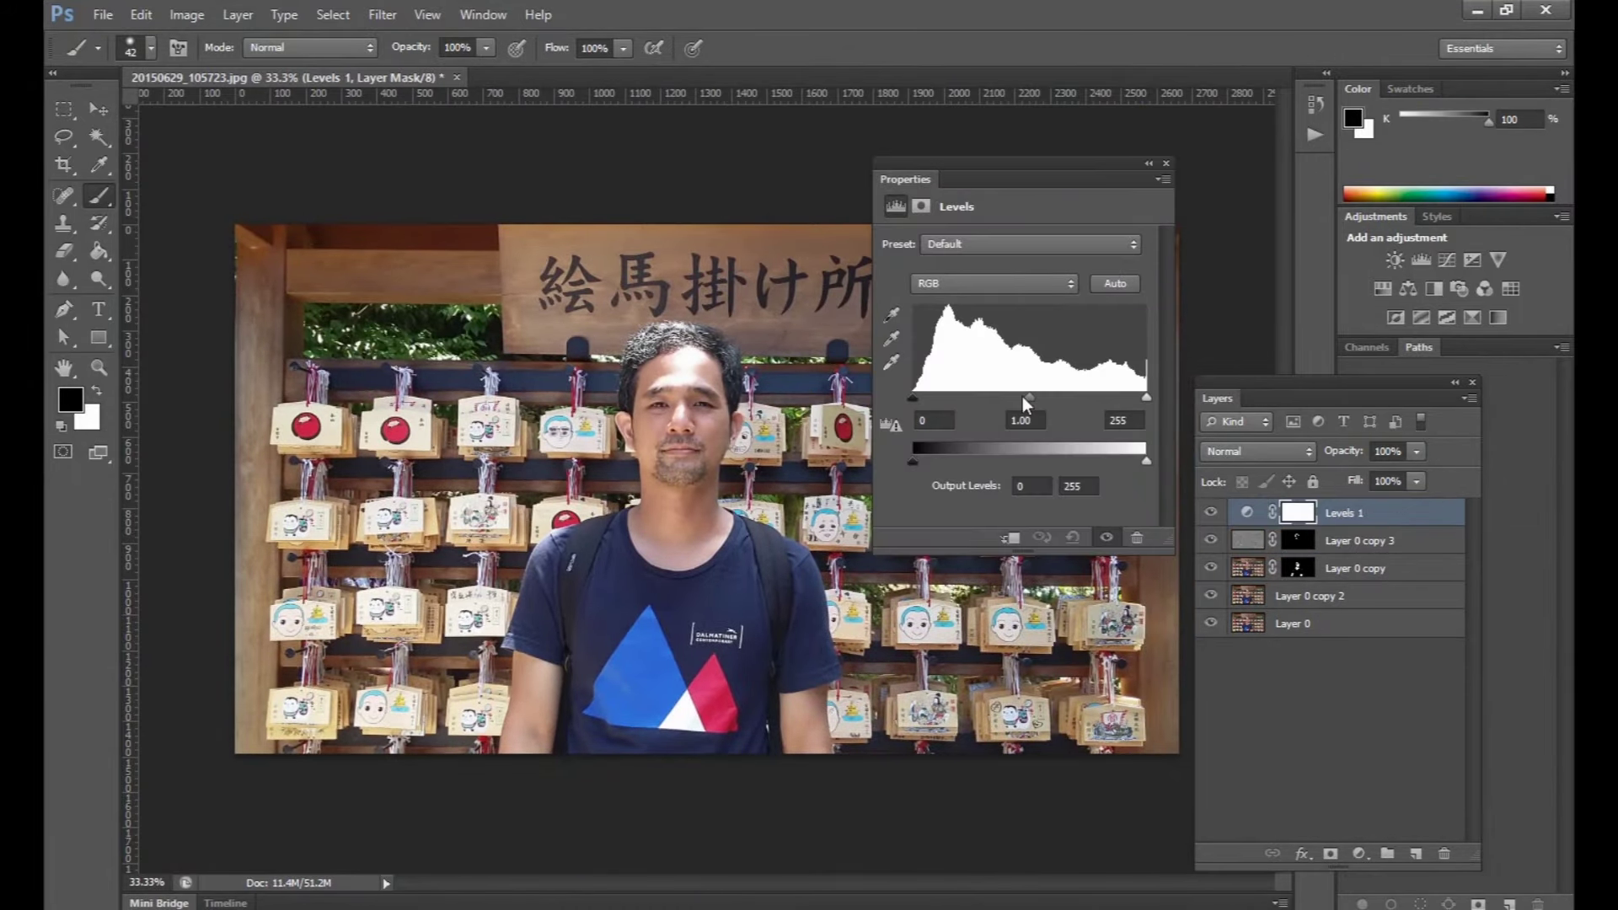
drag(1027, 397, 1046, 397)
drag(913, 397, 918, 397)
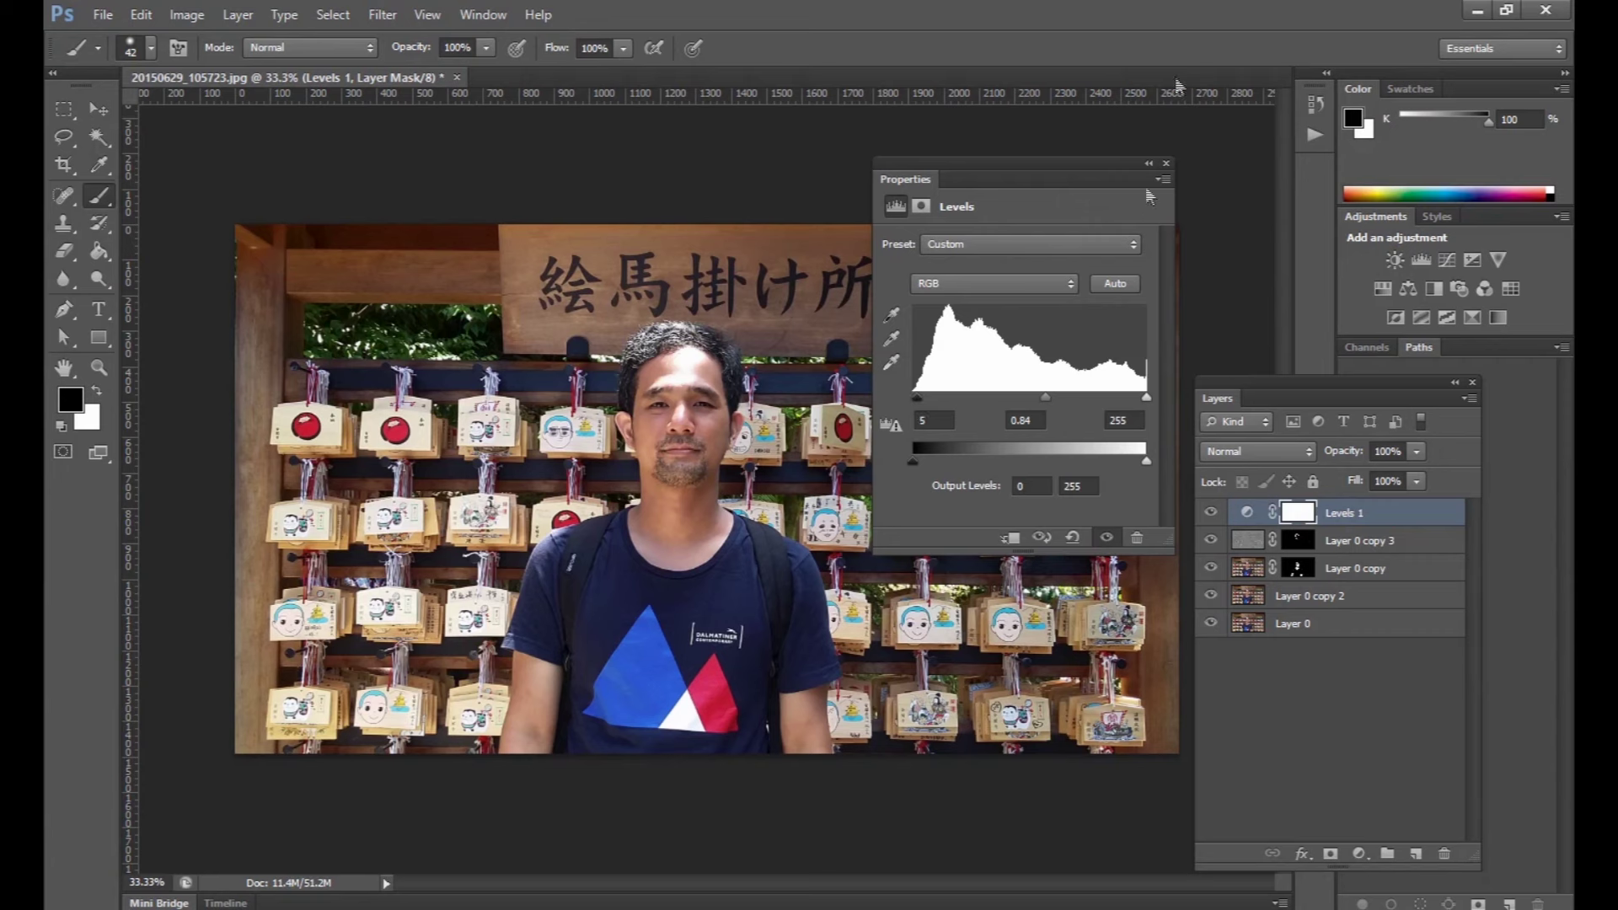
drag(1143, 403, 1148, 402)
drag(1045, 399, 1043, 406)
click(1167, 163)
Step: Add a Hue/Saturation adjustment layer with Hue set to -5
click(1359, 854)
click(1419, 585)
drag(1015, 322, 1014, 322)
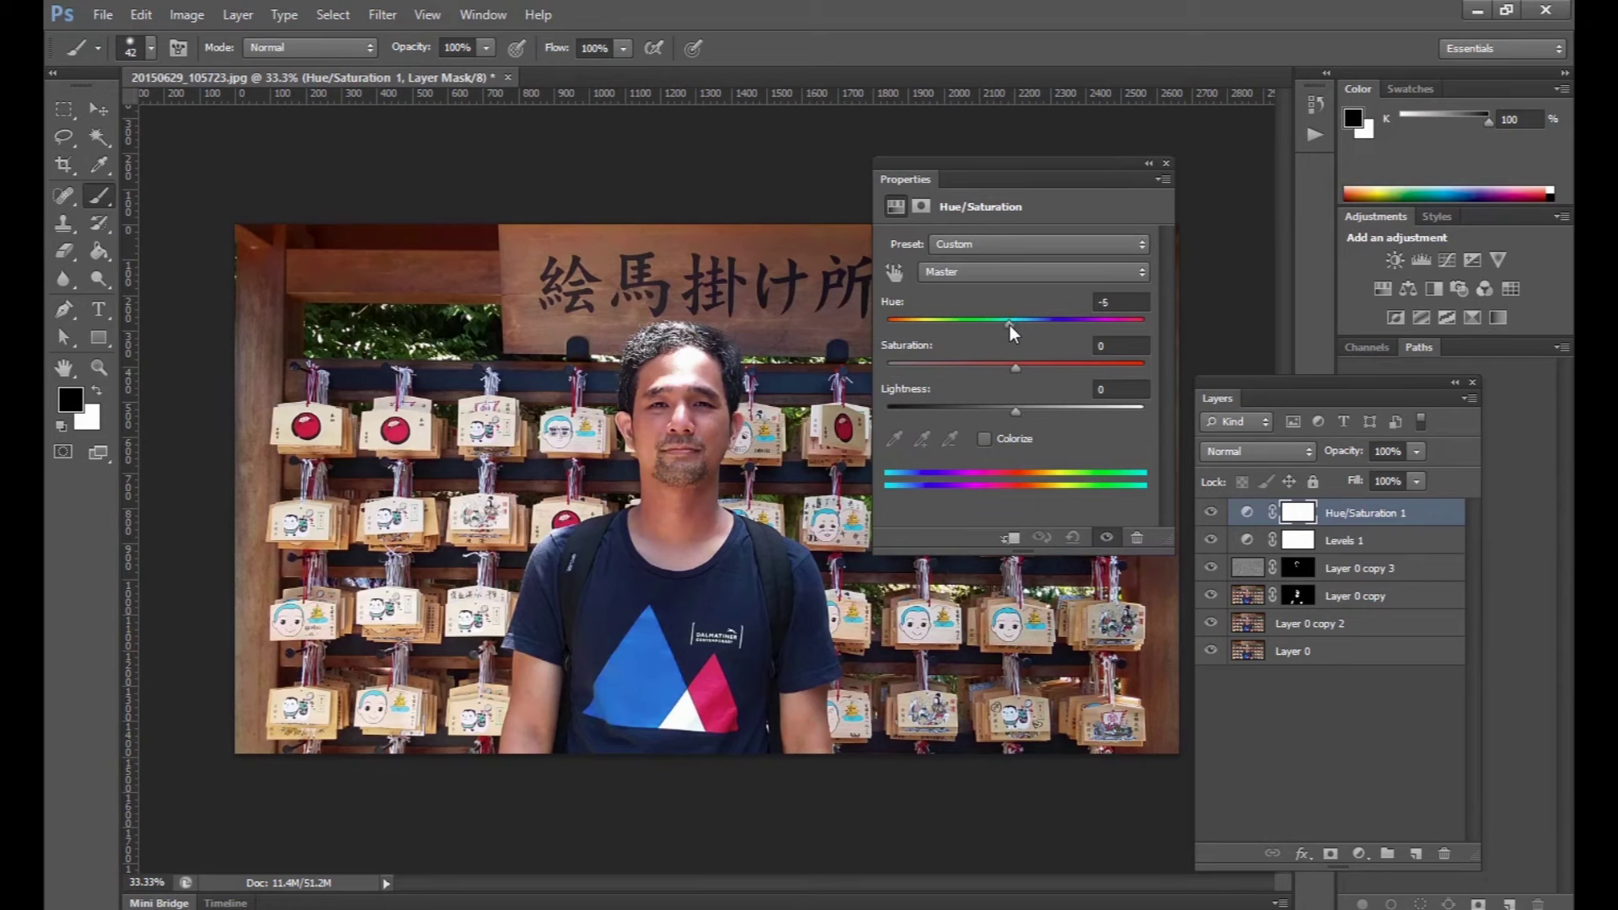
click(1167, 163)
click(1358, 854)
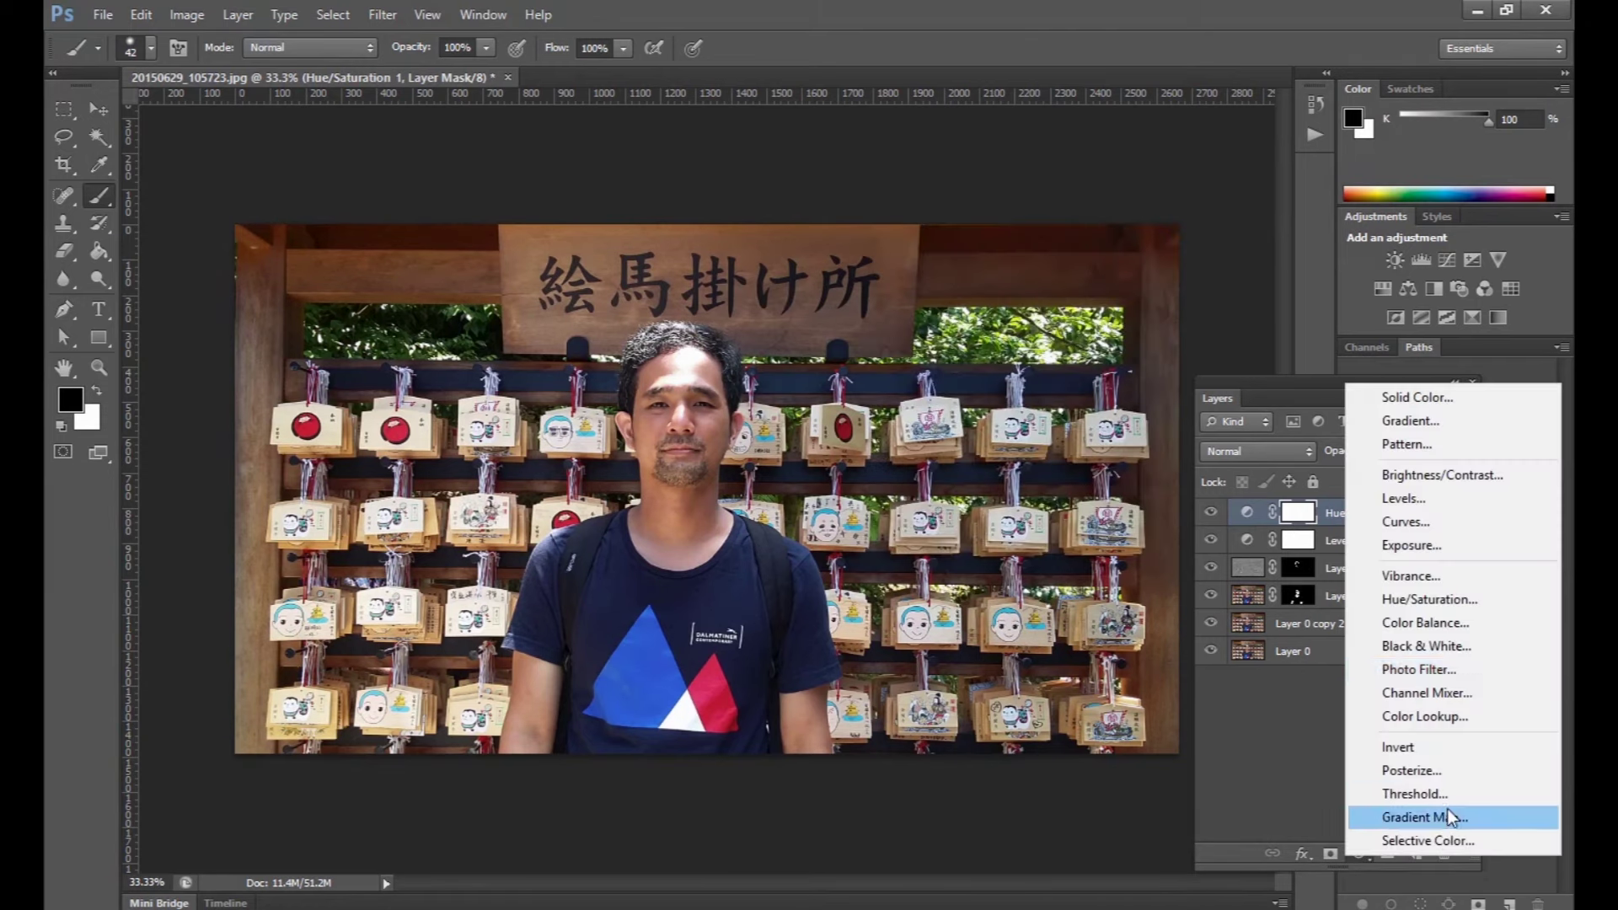
Step: Add a Gradient Map adjustment layer with a teal-to-gold gradient
click(1424, 817)
click(1007, 249)
click(893, 676)
click(995, 763)
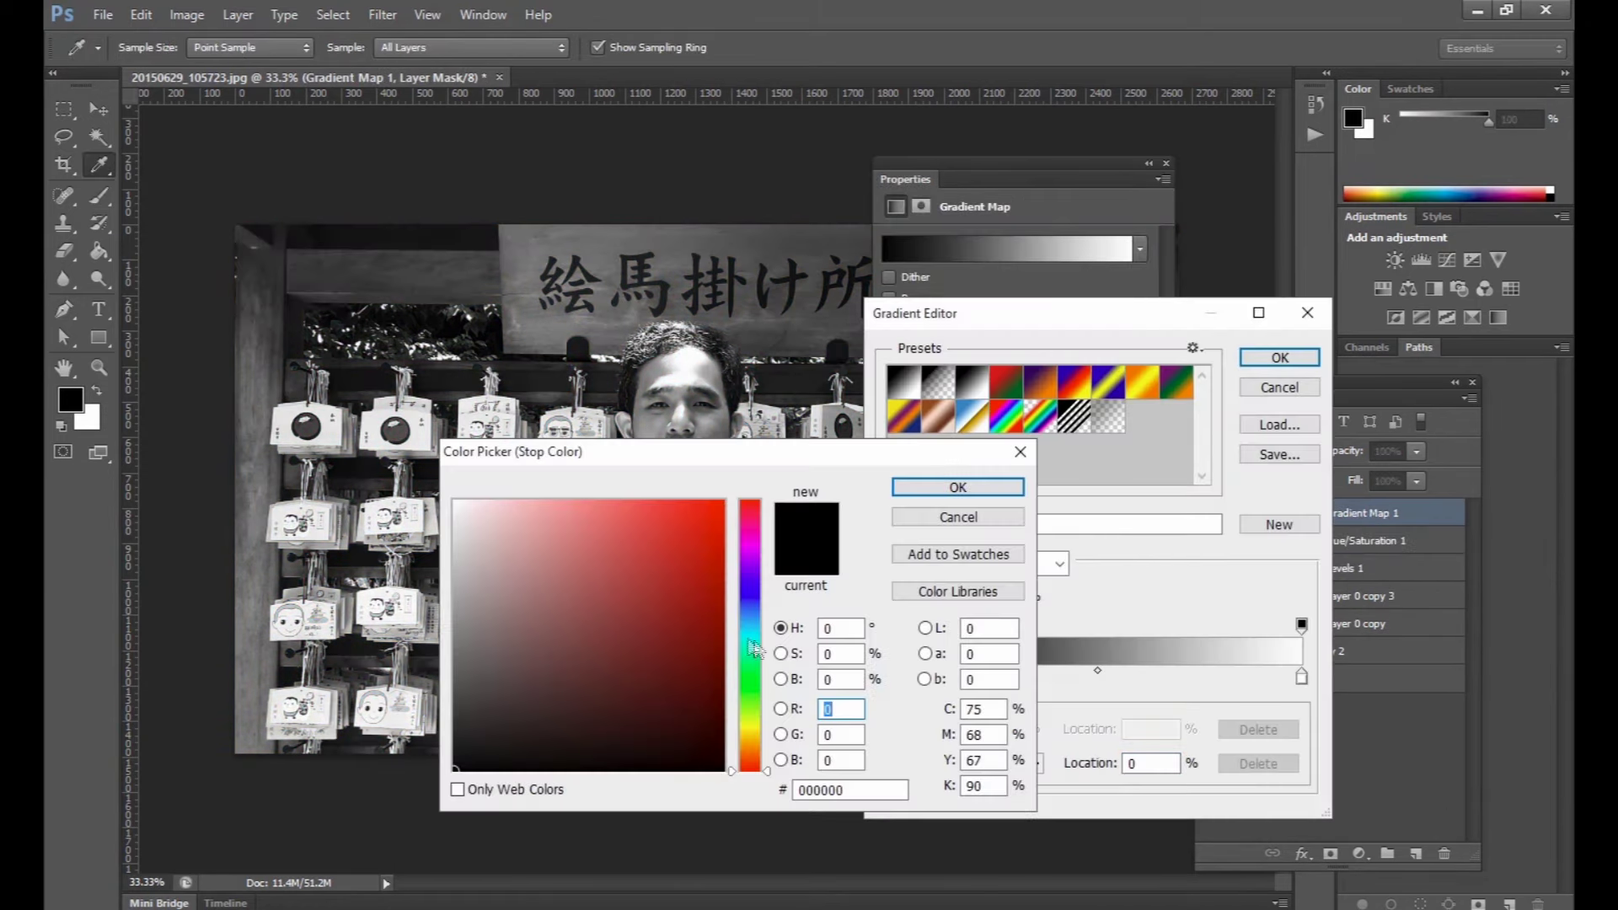
drag(871, 456, 1189, 502)
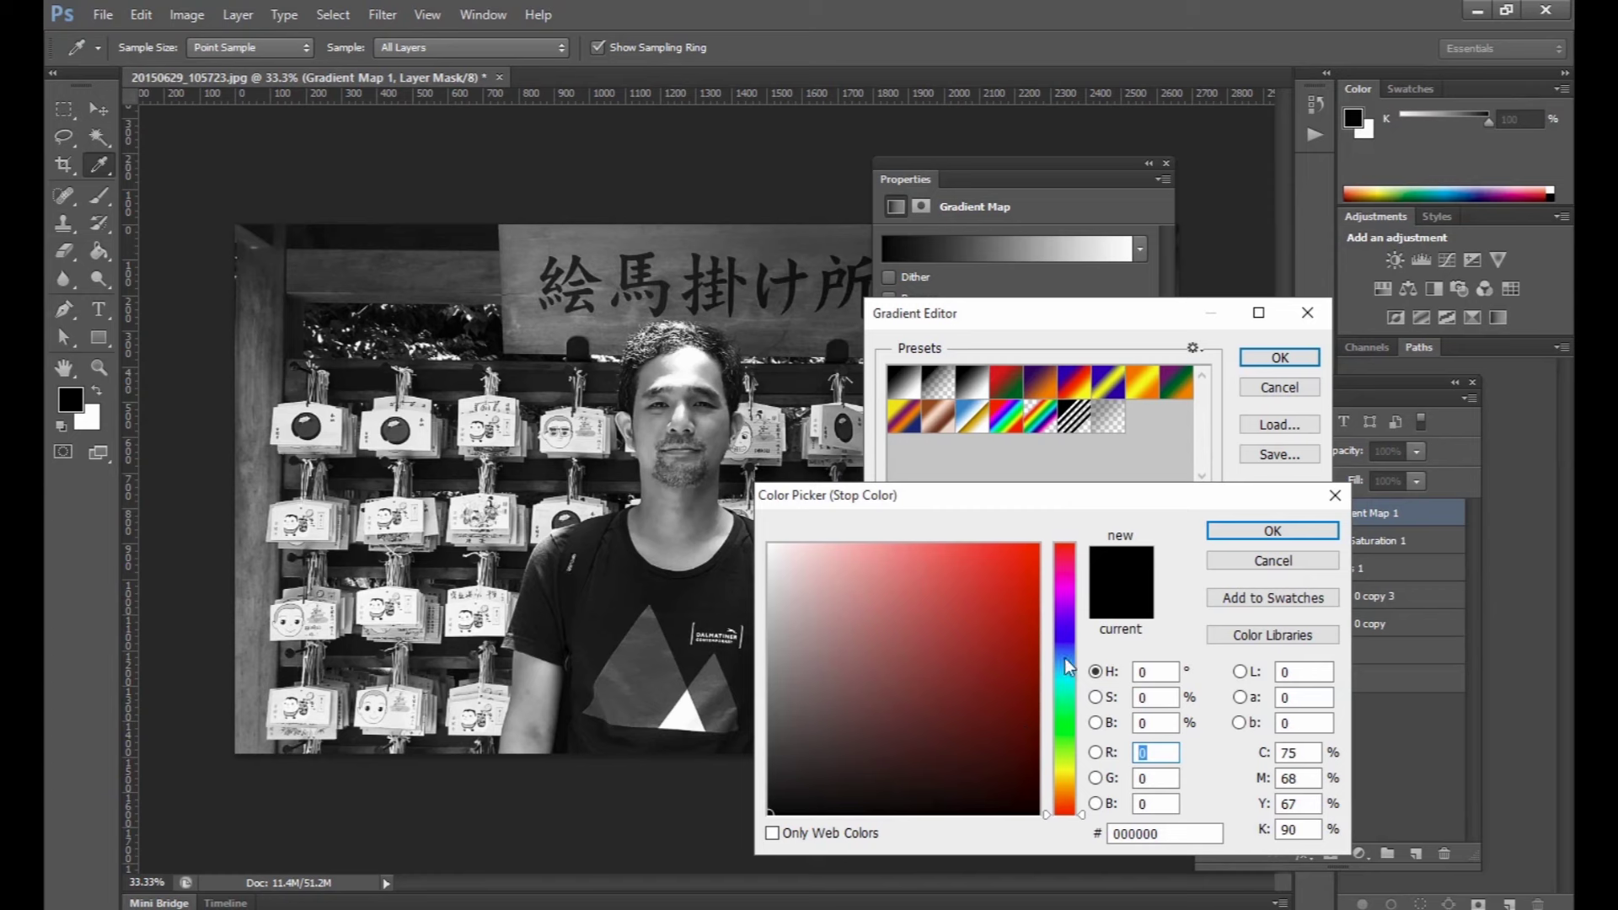
click(1067, 683)
click(900, 741)
click(1272, 530)
double_click(1297, 672)
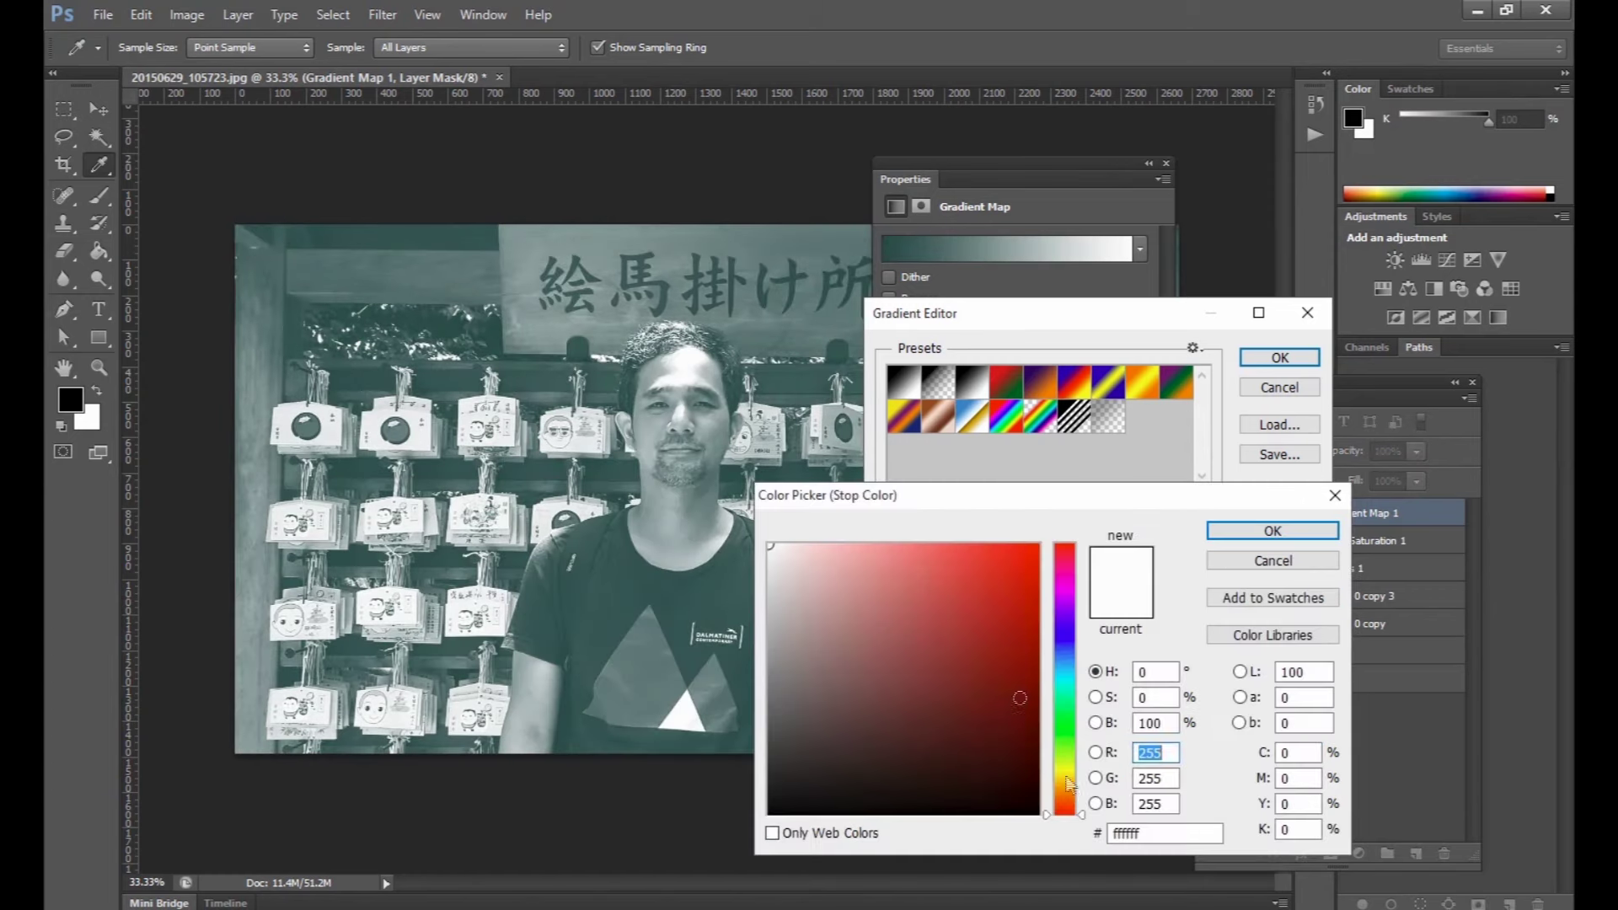
click(1067, 783)
click(1020, 649)
key(Return)
key(Return)
click(1256, 451)
Step: Blend Gradient Map 1 in Soft Light and move Hue/Saturation 1 above it
click(1239, 65)
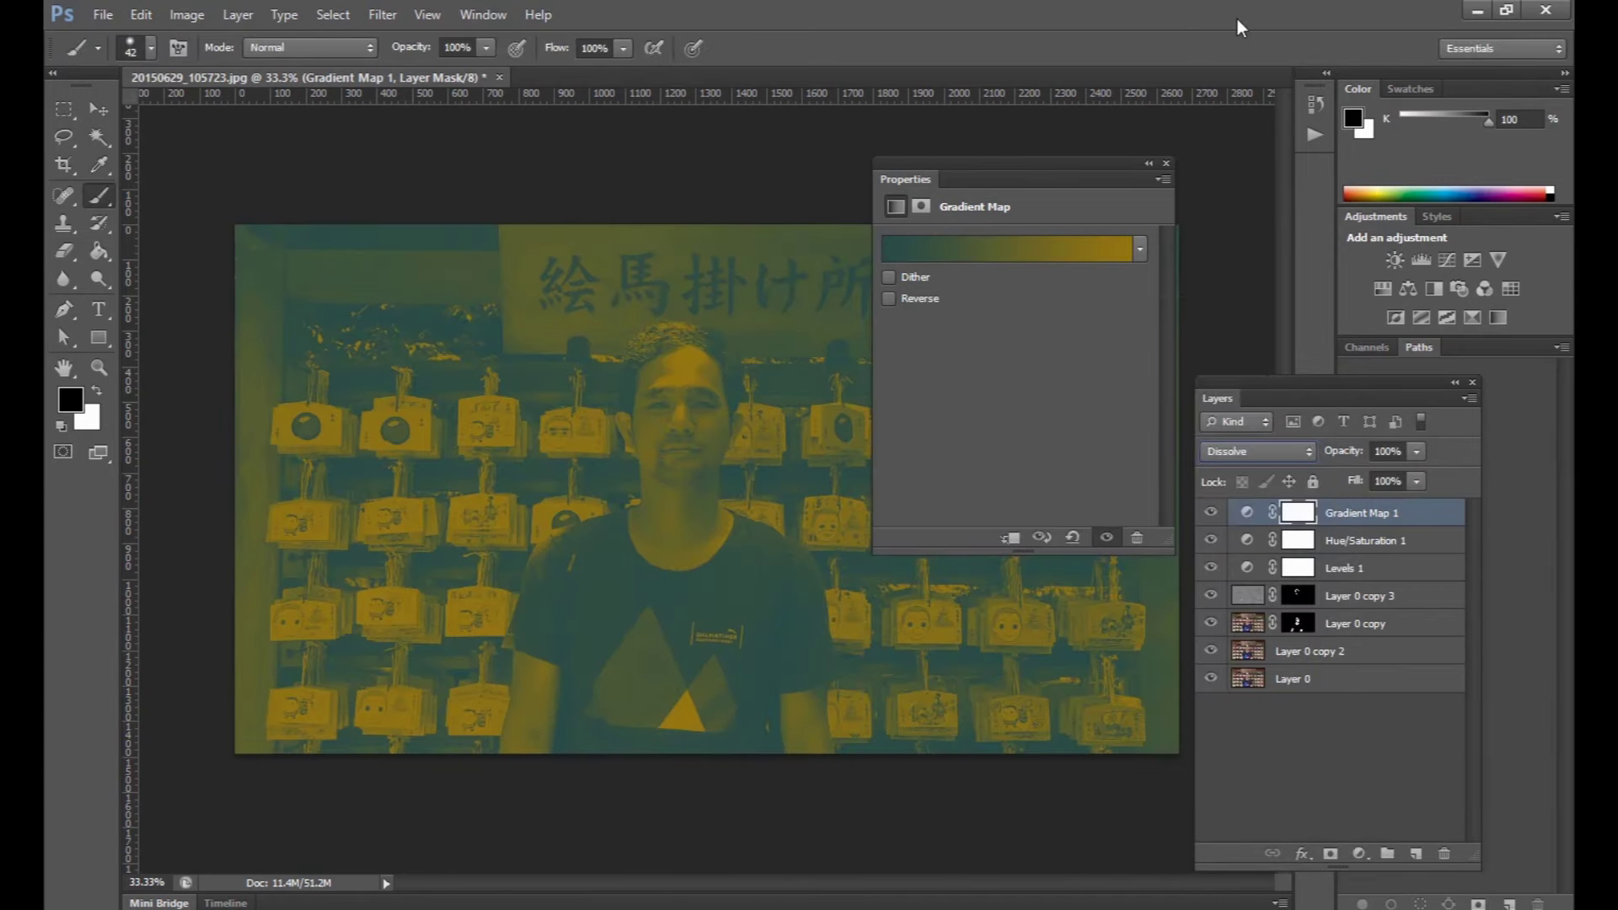
key(b)
key(Down)
key(Down)
key(Down)
key(Down)
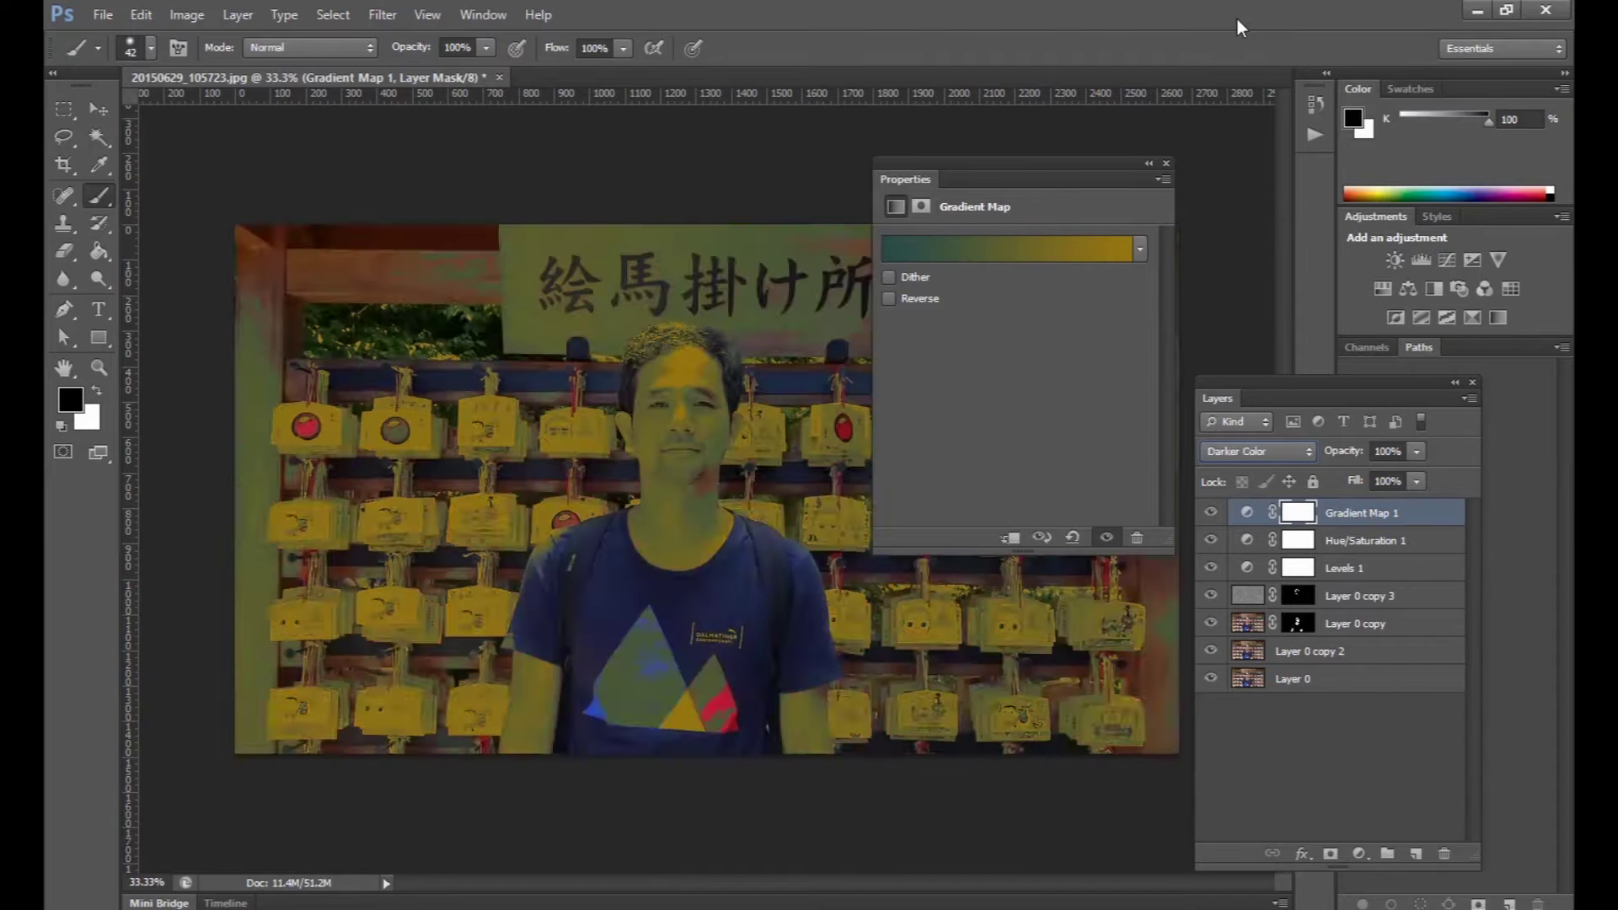
key(Down)
key(Down)
key(Down)
key(Down)
key(Down)
key(Down)
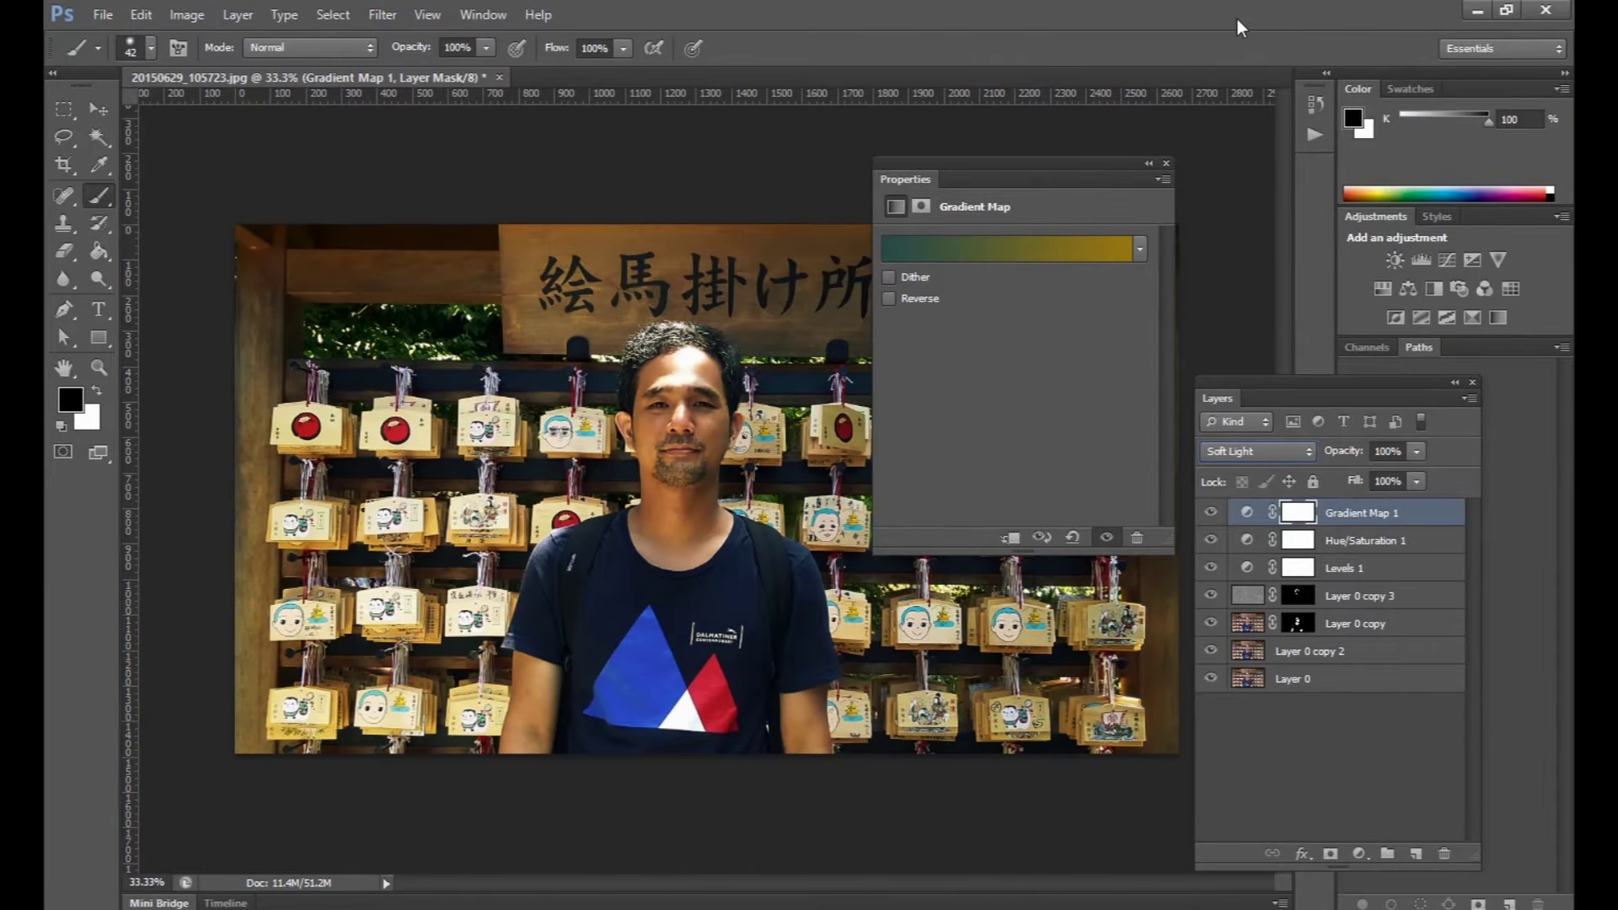
drag(1365, 540, 1439, 518)
Step: Add a Photo Filter adjustment layer set to Cyan at 25% density
double_click(1439, 518)
click(1081, 209)
click(1421, 540)
click(1360, 854)
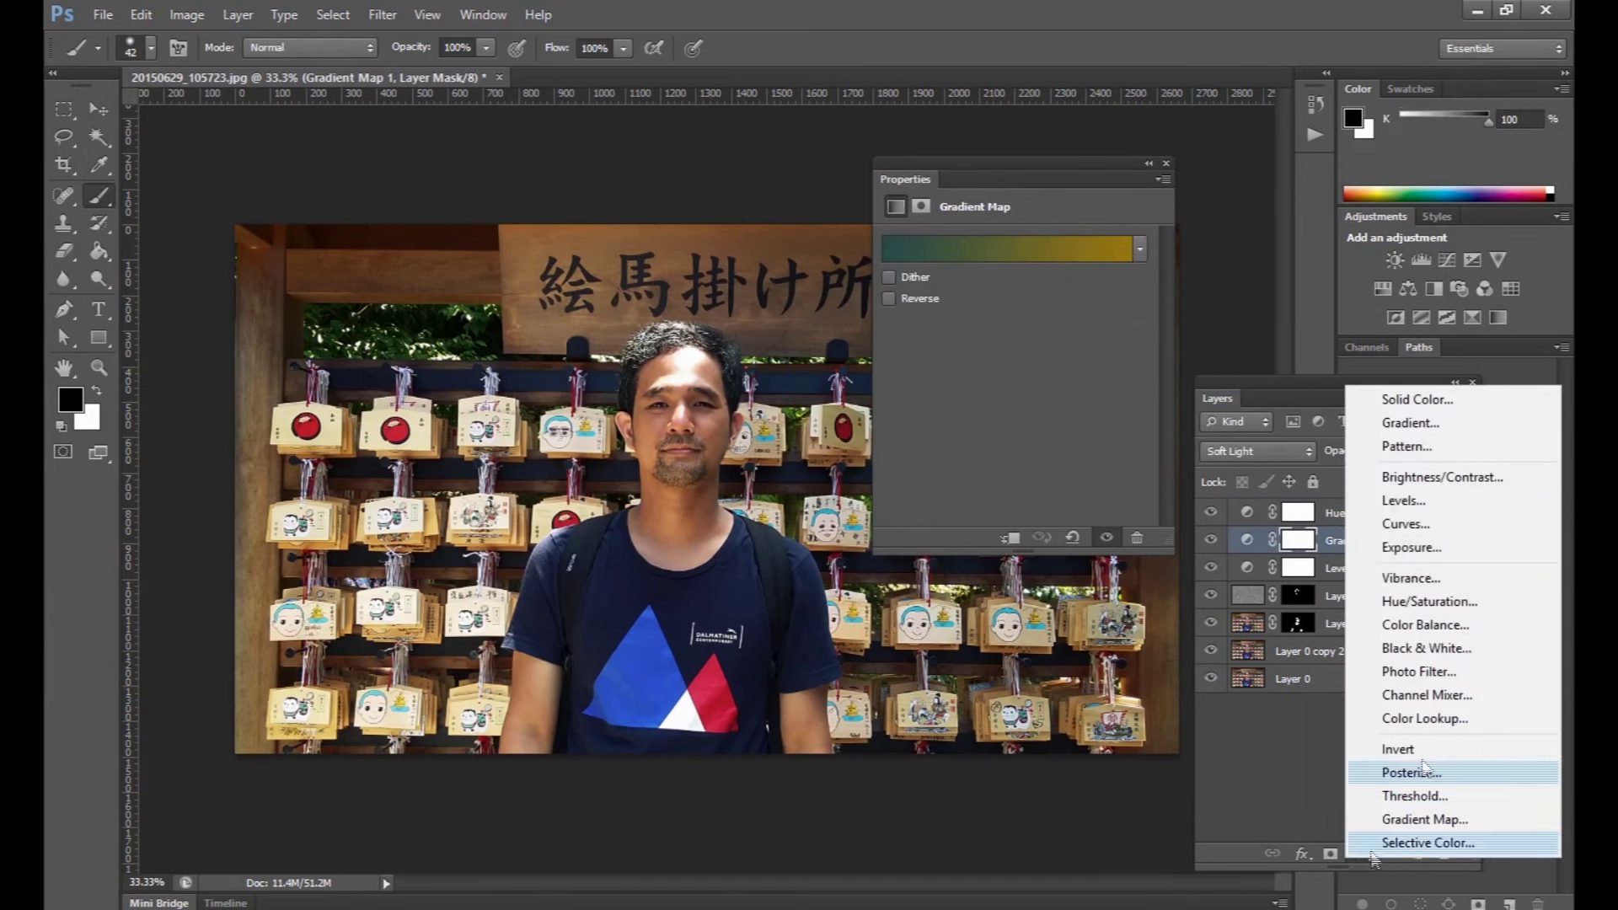
click(1420, 672)
click(1044, 247)
click(1067, 430)
Step: Lower Hue/Saturation 1 saturation to -33 and add an empty Layer 1 above Photo Filter 1
mouse_move(1211, 540)
mouse_down()
mouse_move(1214, 600)
mouse_move(1211, 539)
mouse_up()
click(1298, 512)
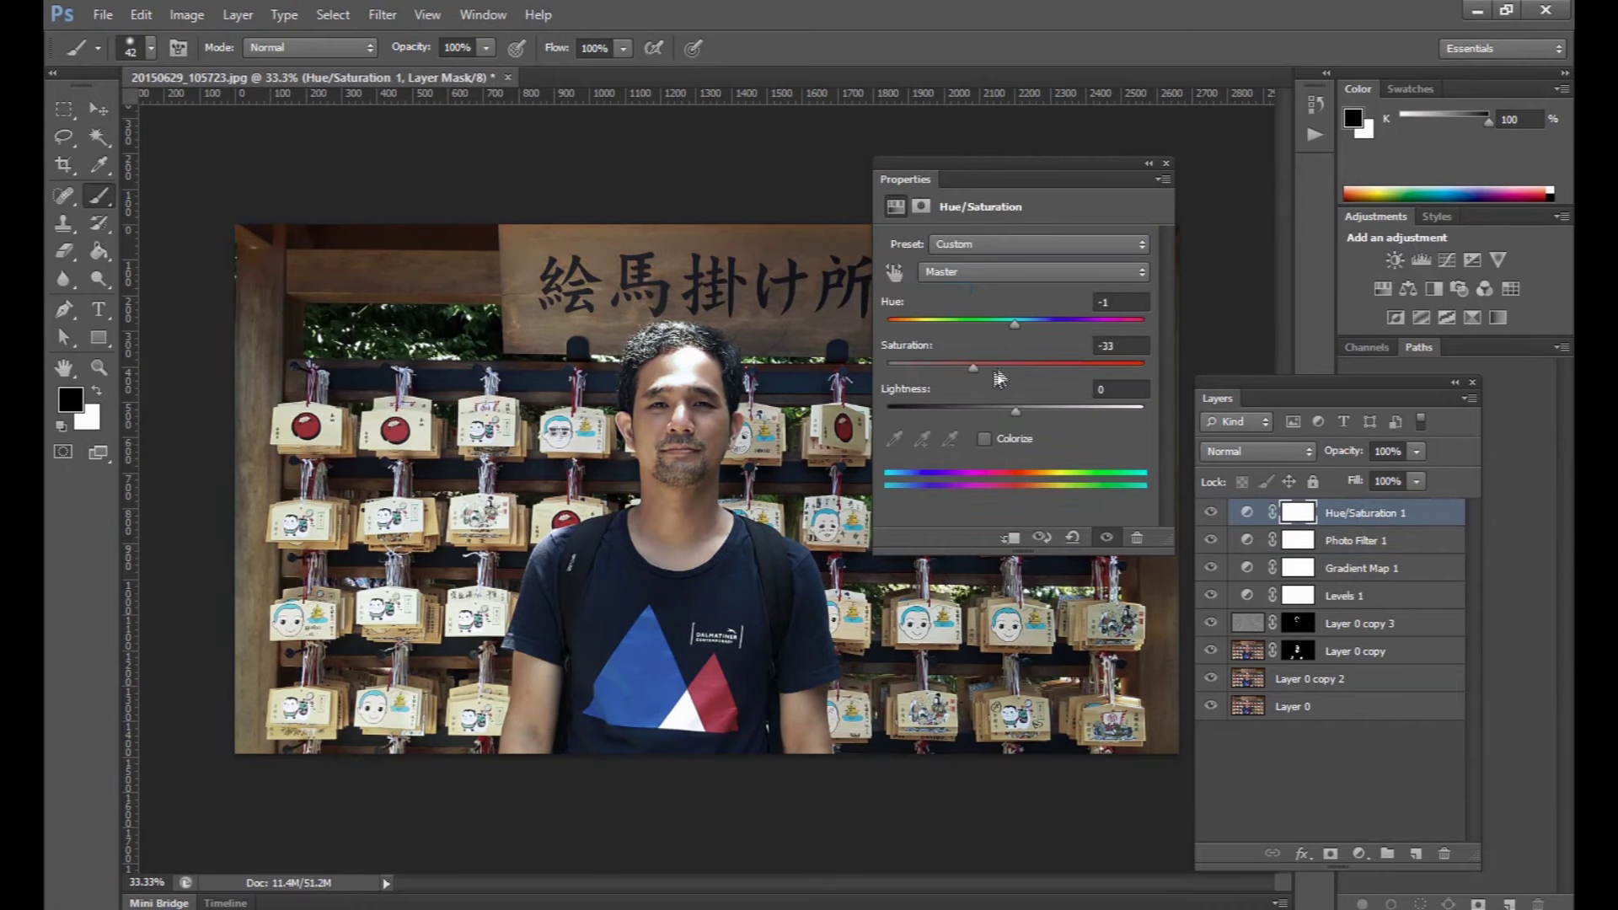
click(1349, 540)
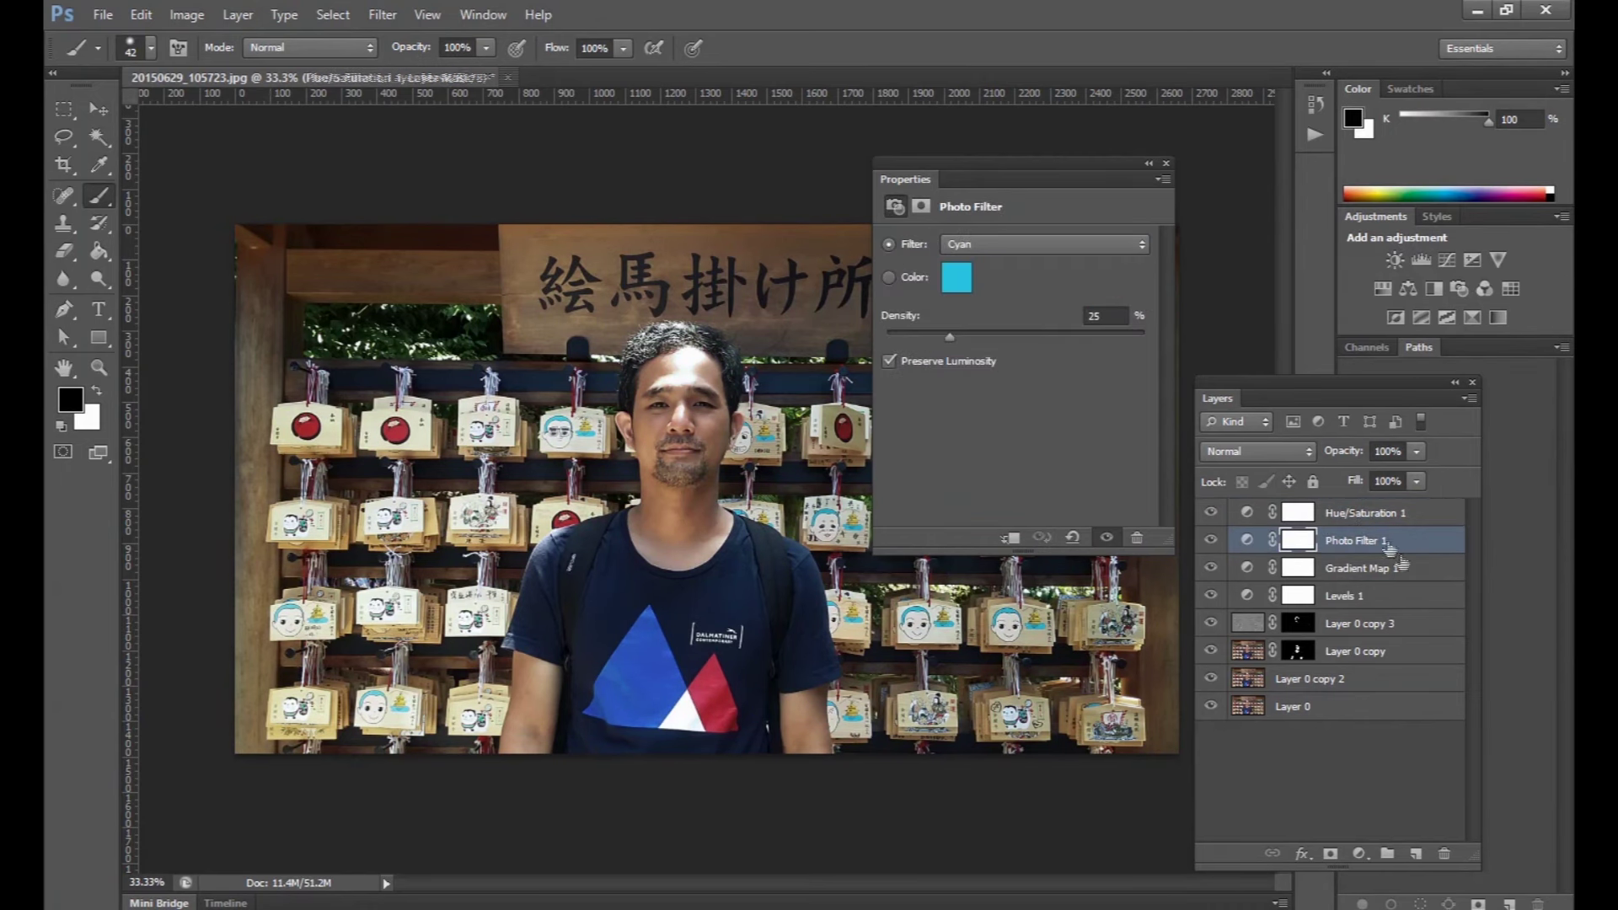
click(1417, 854)
click(488, 18)
click(487, 18)
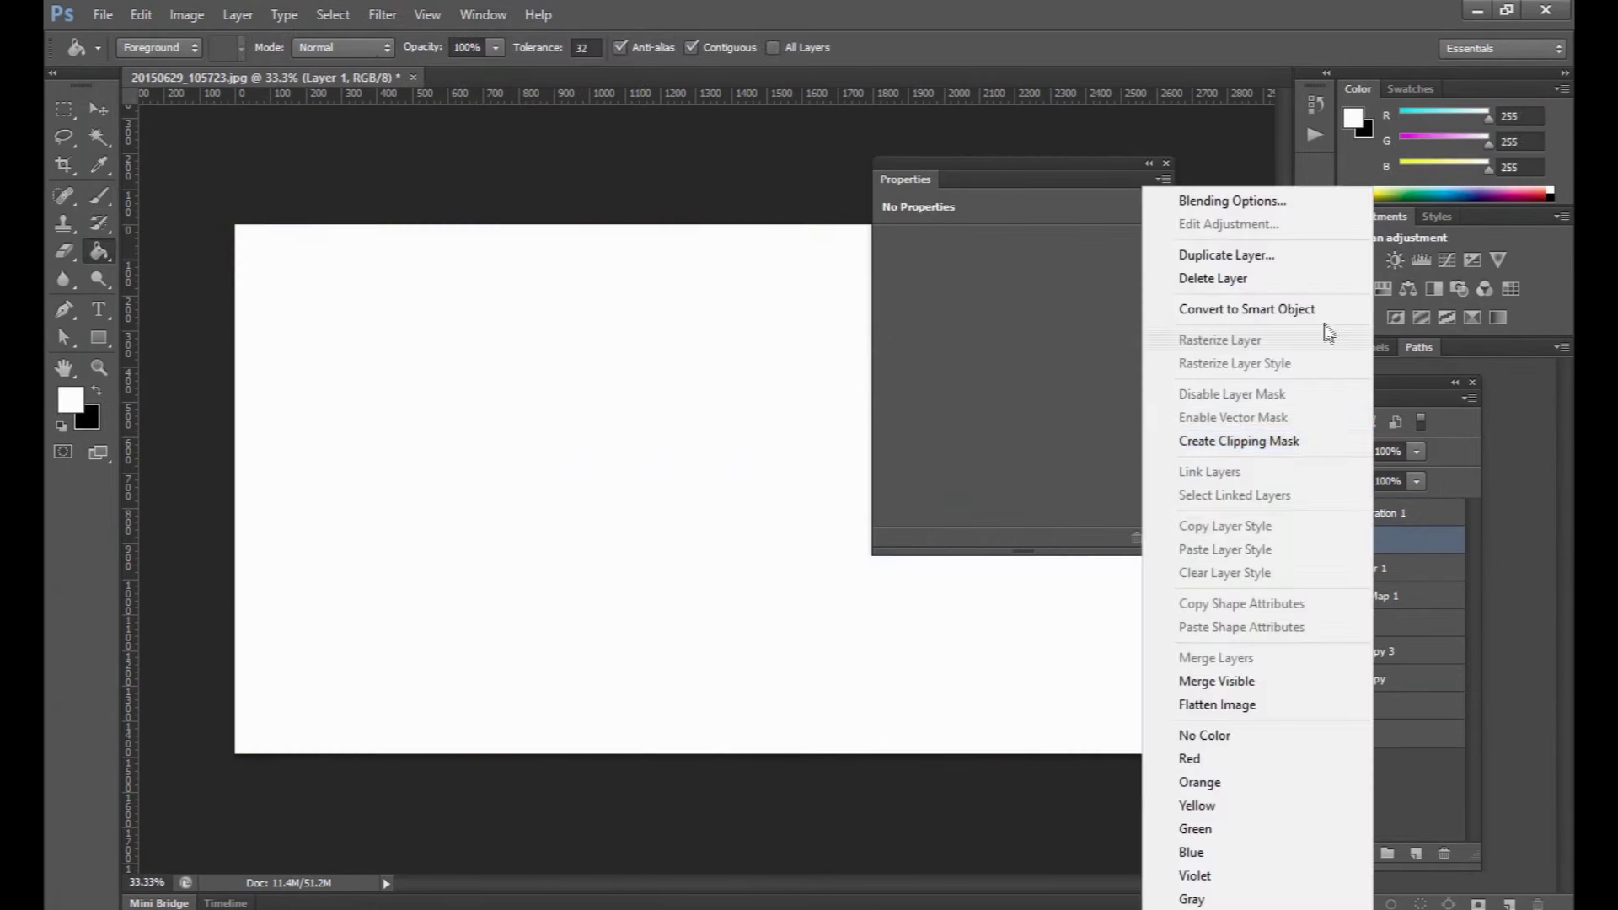
Step: Fill Layer 1 white and render a widened Lighting Effects spotlight, bright centre to dark corners
click(1247, 308)
click(385, 15)
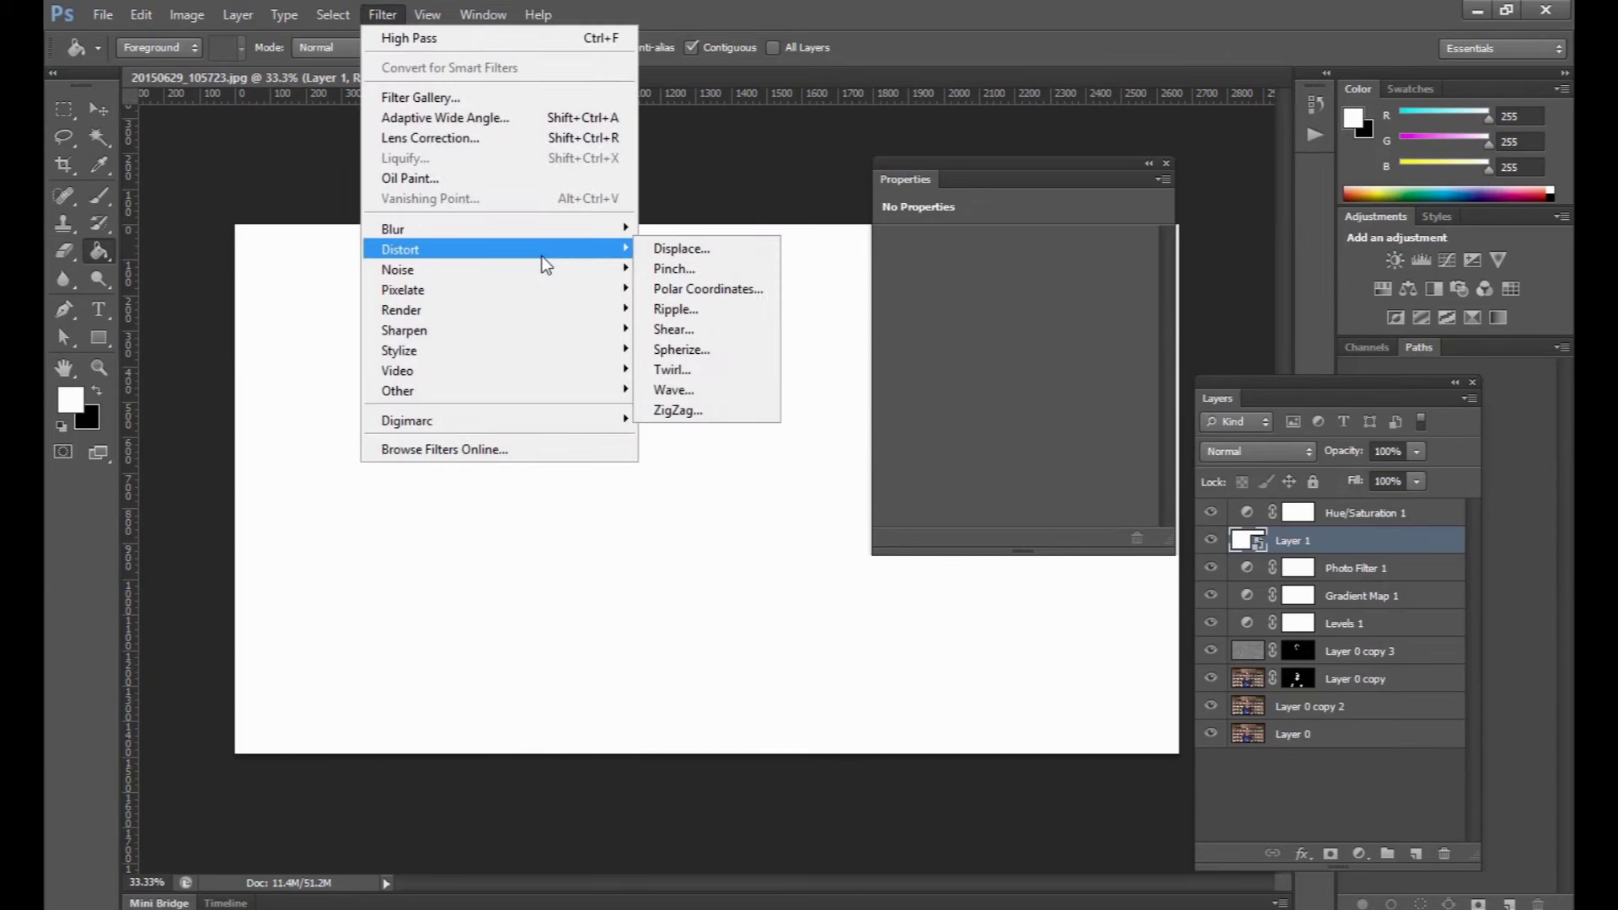
click(720, 329)
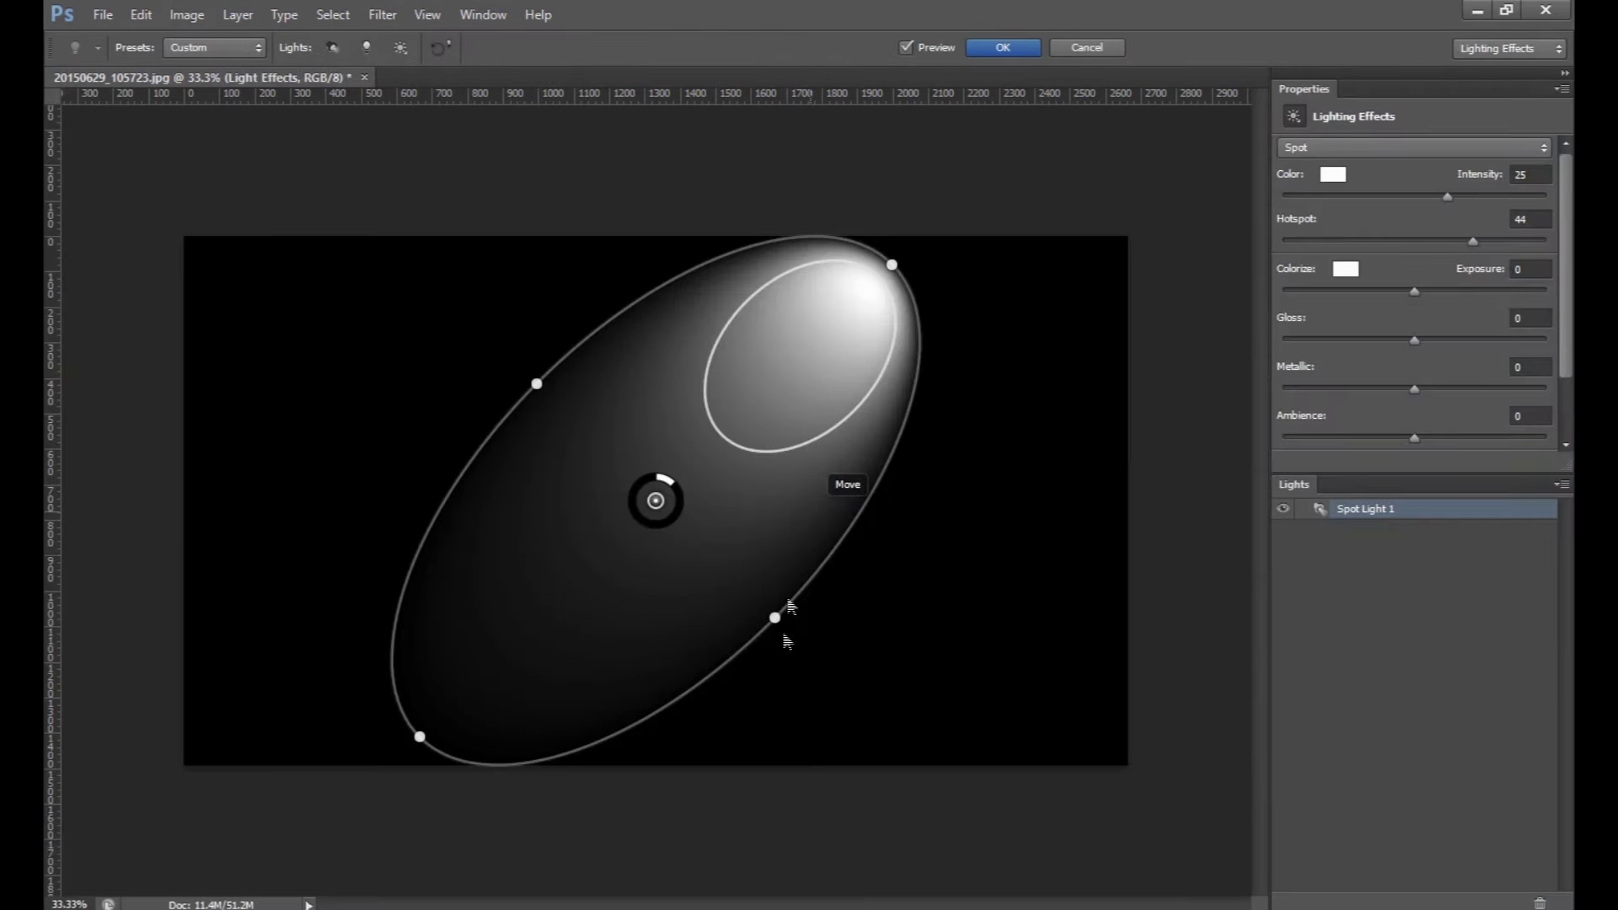
drag(534, 384, 251, 150)
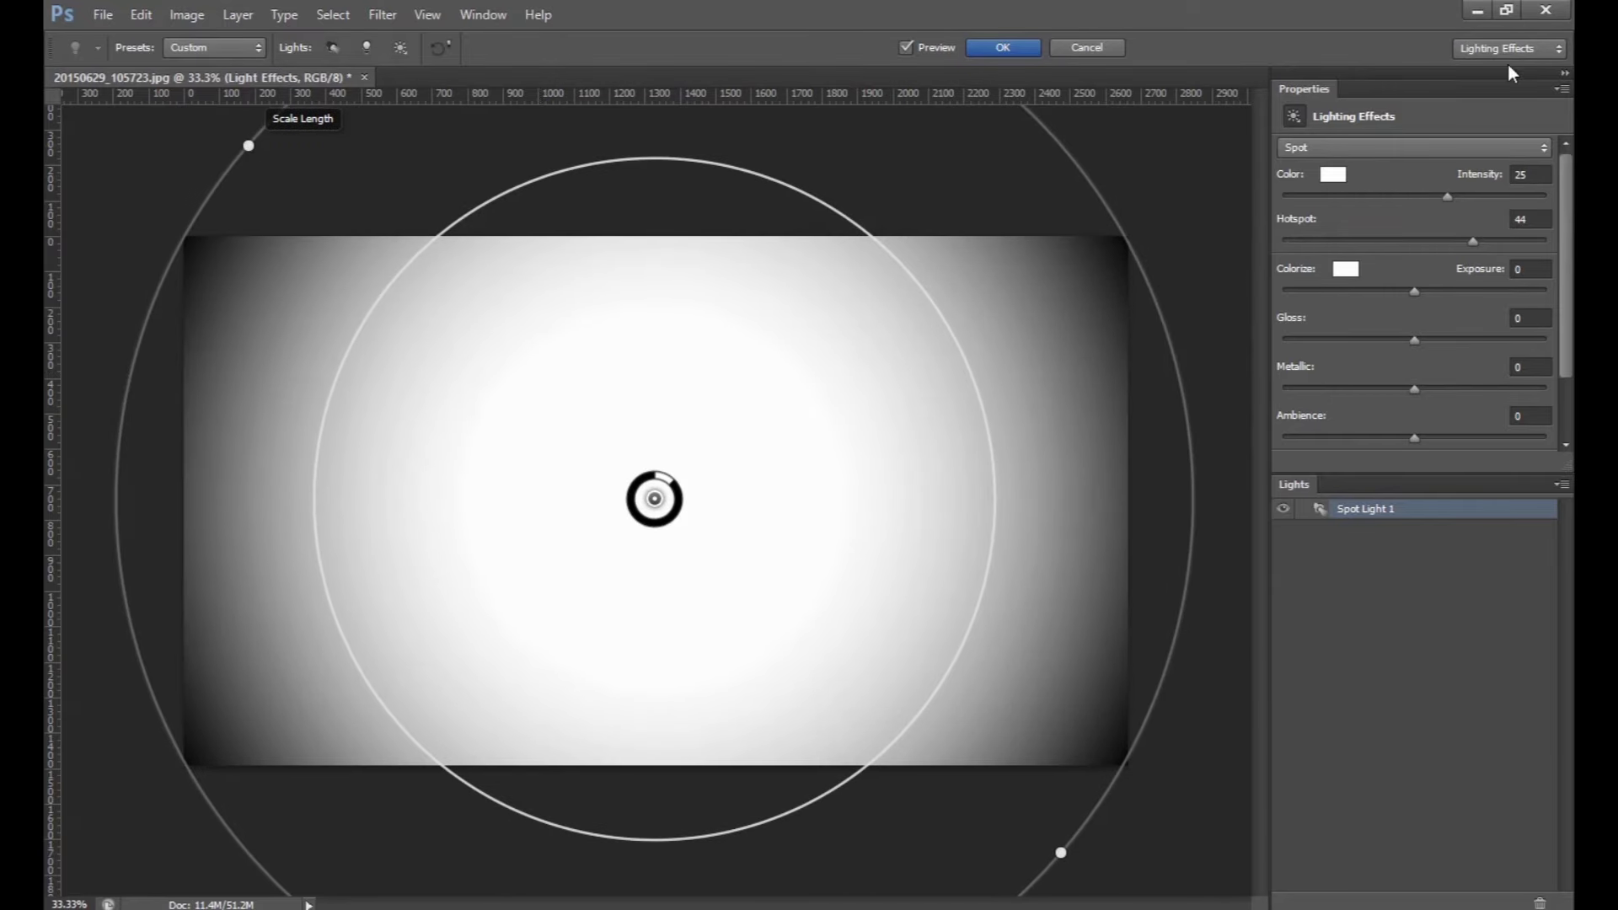
click(1003, 47)
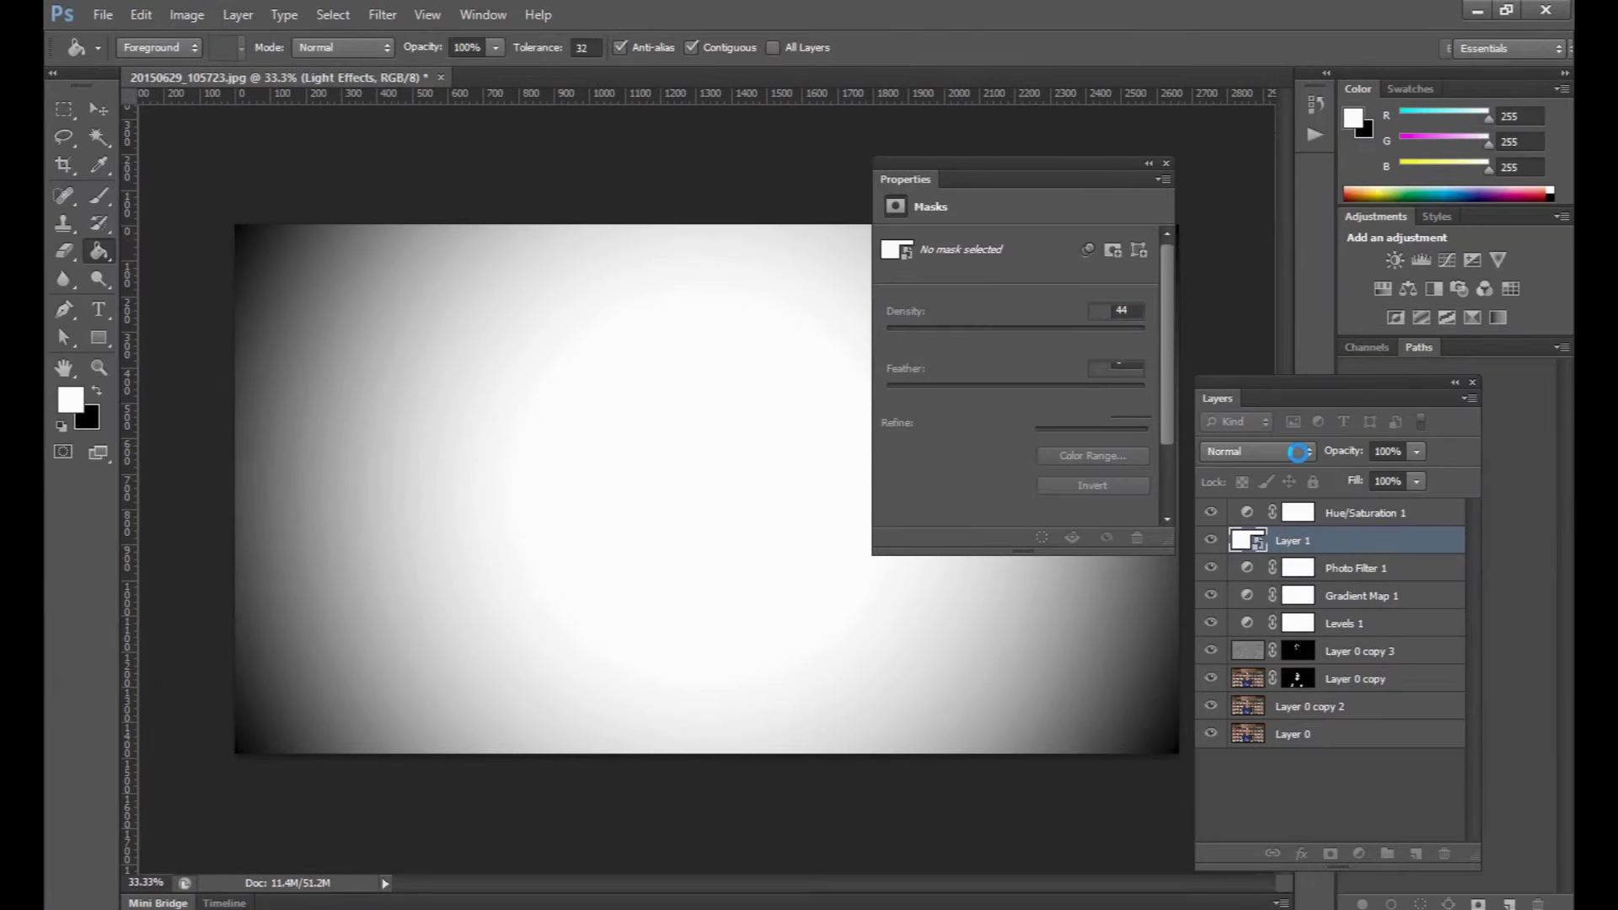
Step: Try Soft Light and Hard Light on the lighting layer, settling on Multiply
click(1299, 452)
click(1281, 182)
click(1256, 452)
click(1277, 278)
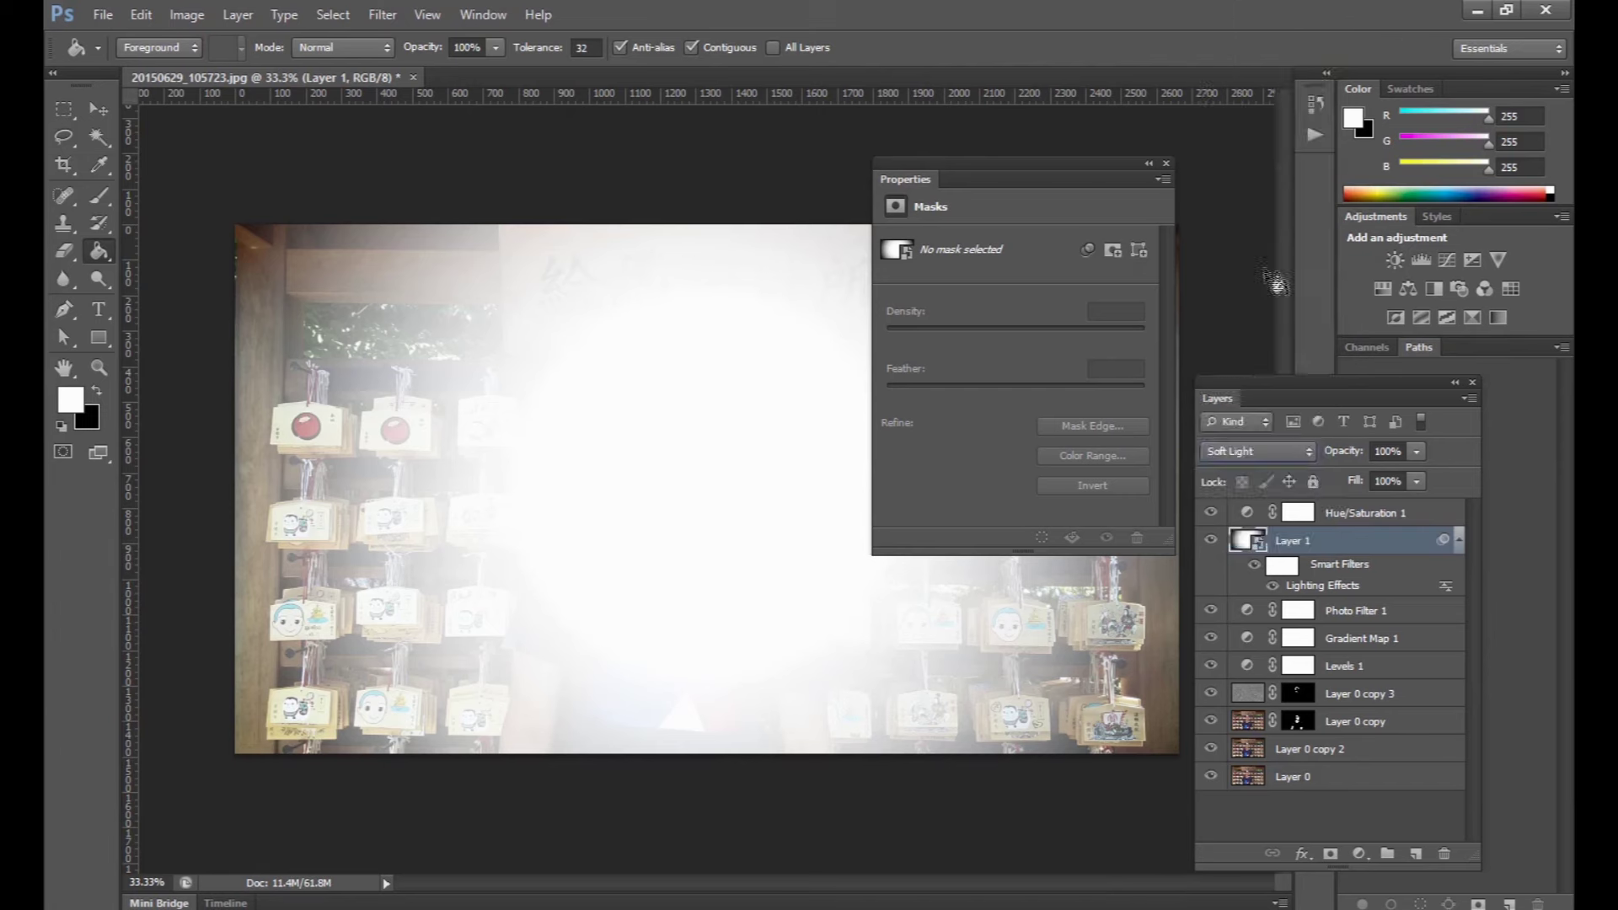
click(1256, 452)
click(1277, 278)
click(1256, 452)
click(1277, 279)
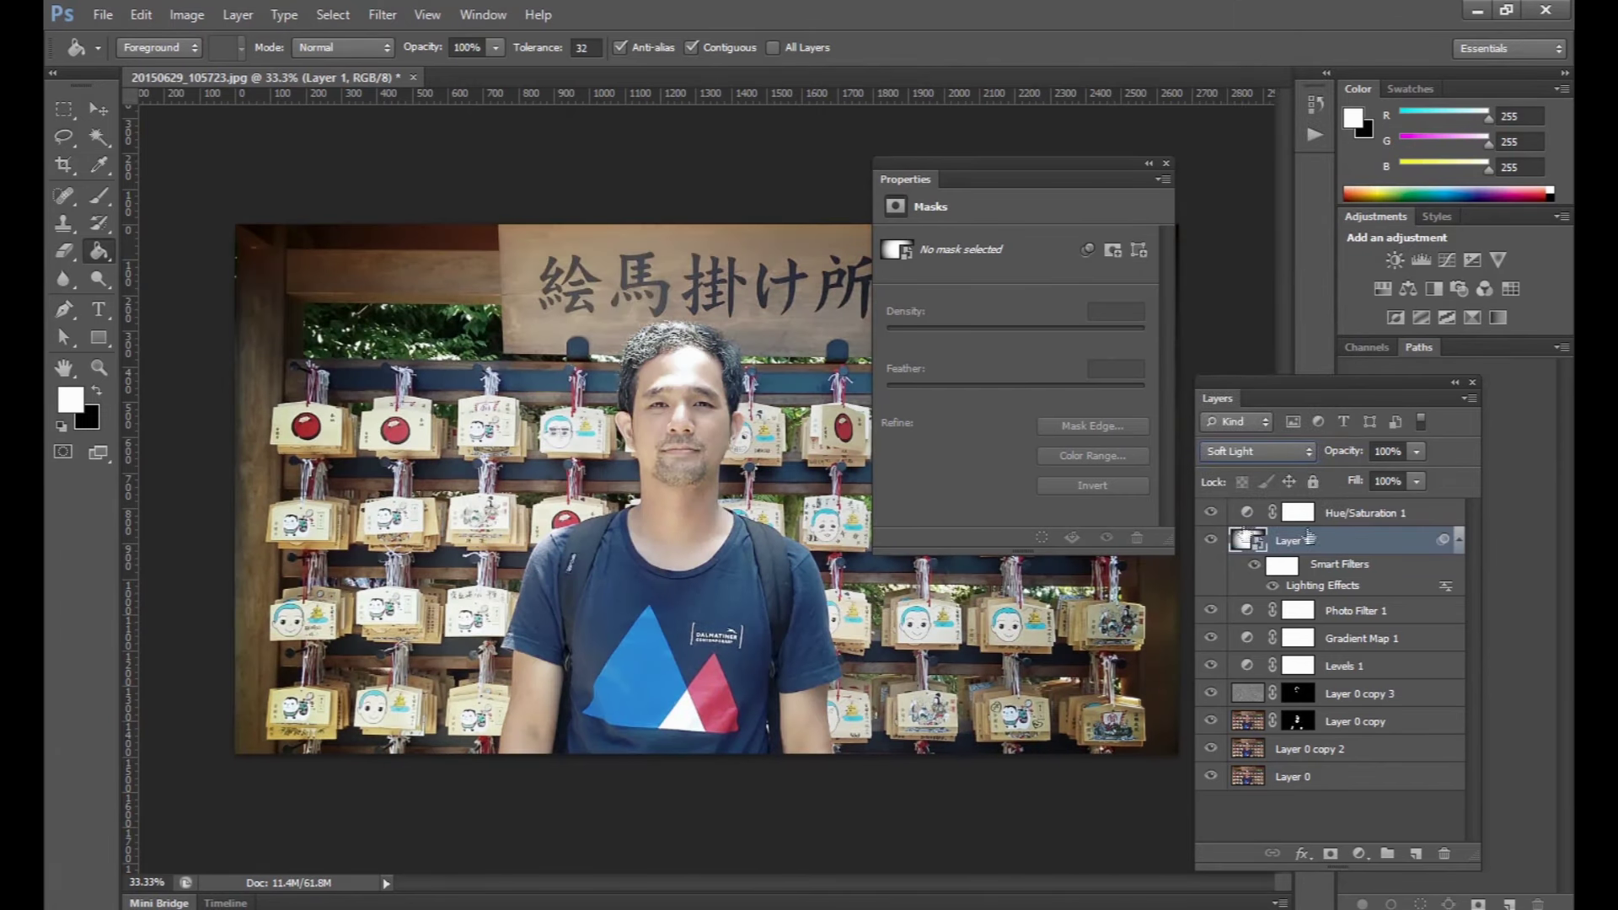
click(1256, 452)
click(1305, 304)
click(1256, 452)
click(1264, 182)
click(1256, 452)
click(1239, 77)
Step: Set Hue/Saturation 1 saturation to -30 and move its settings panel off the photo
click(1212, 512)
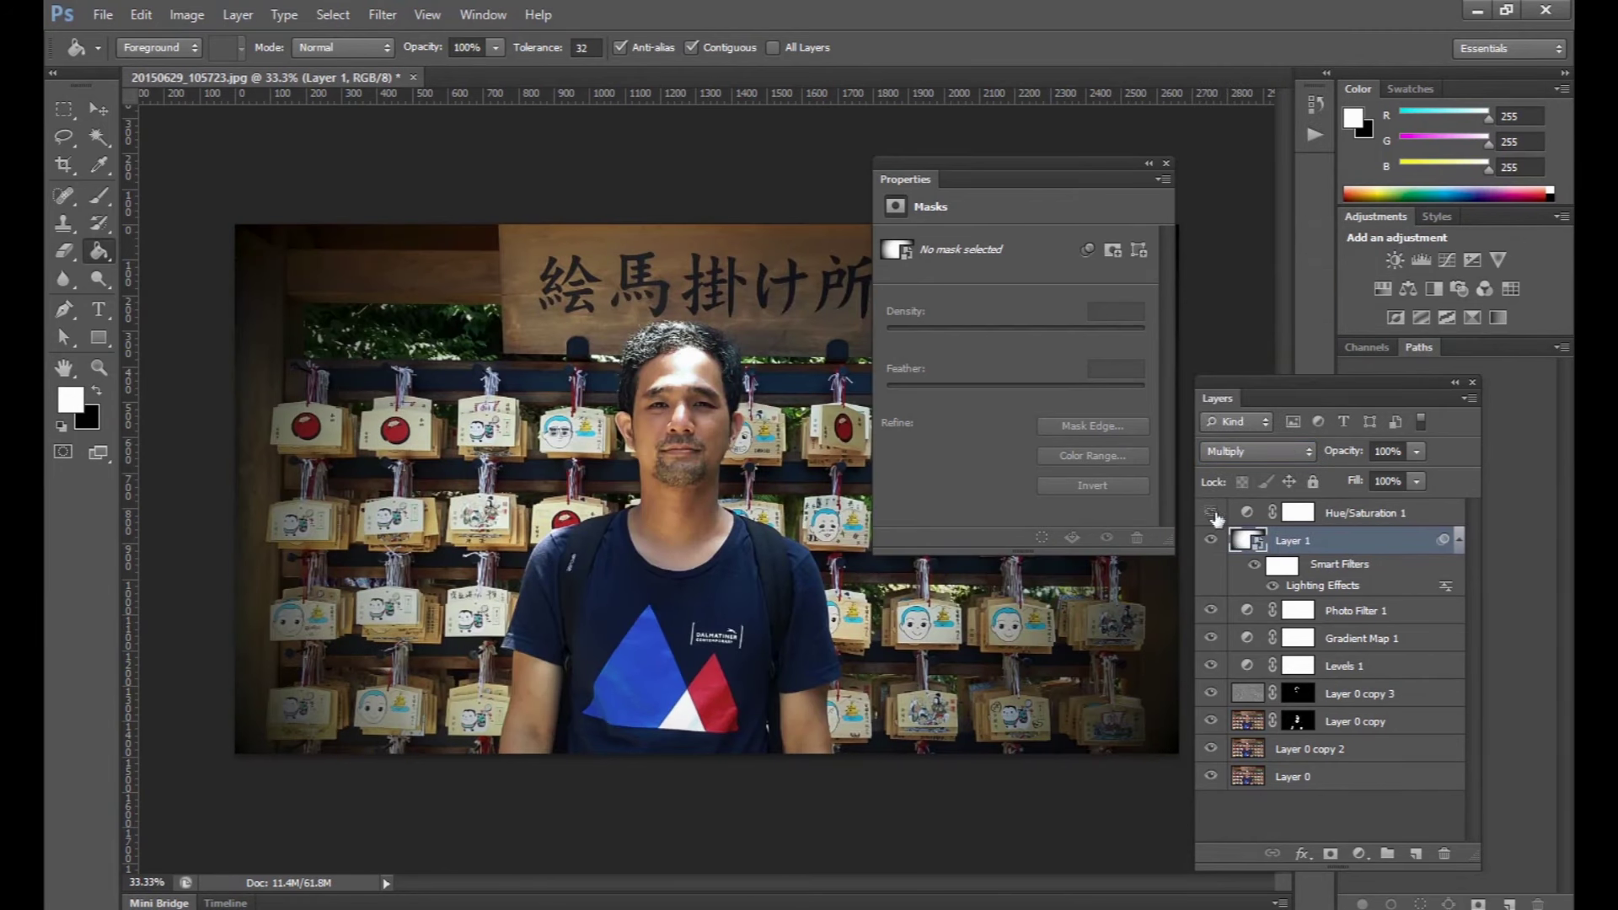
click(1381, 521)
click(1107, 346)
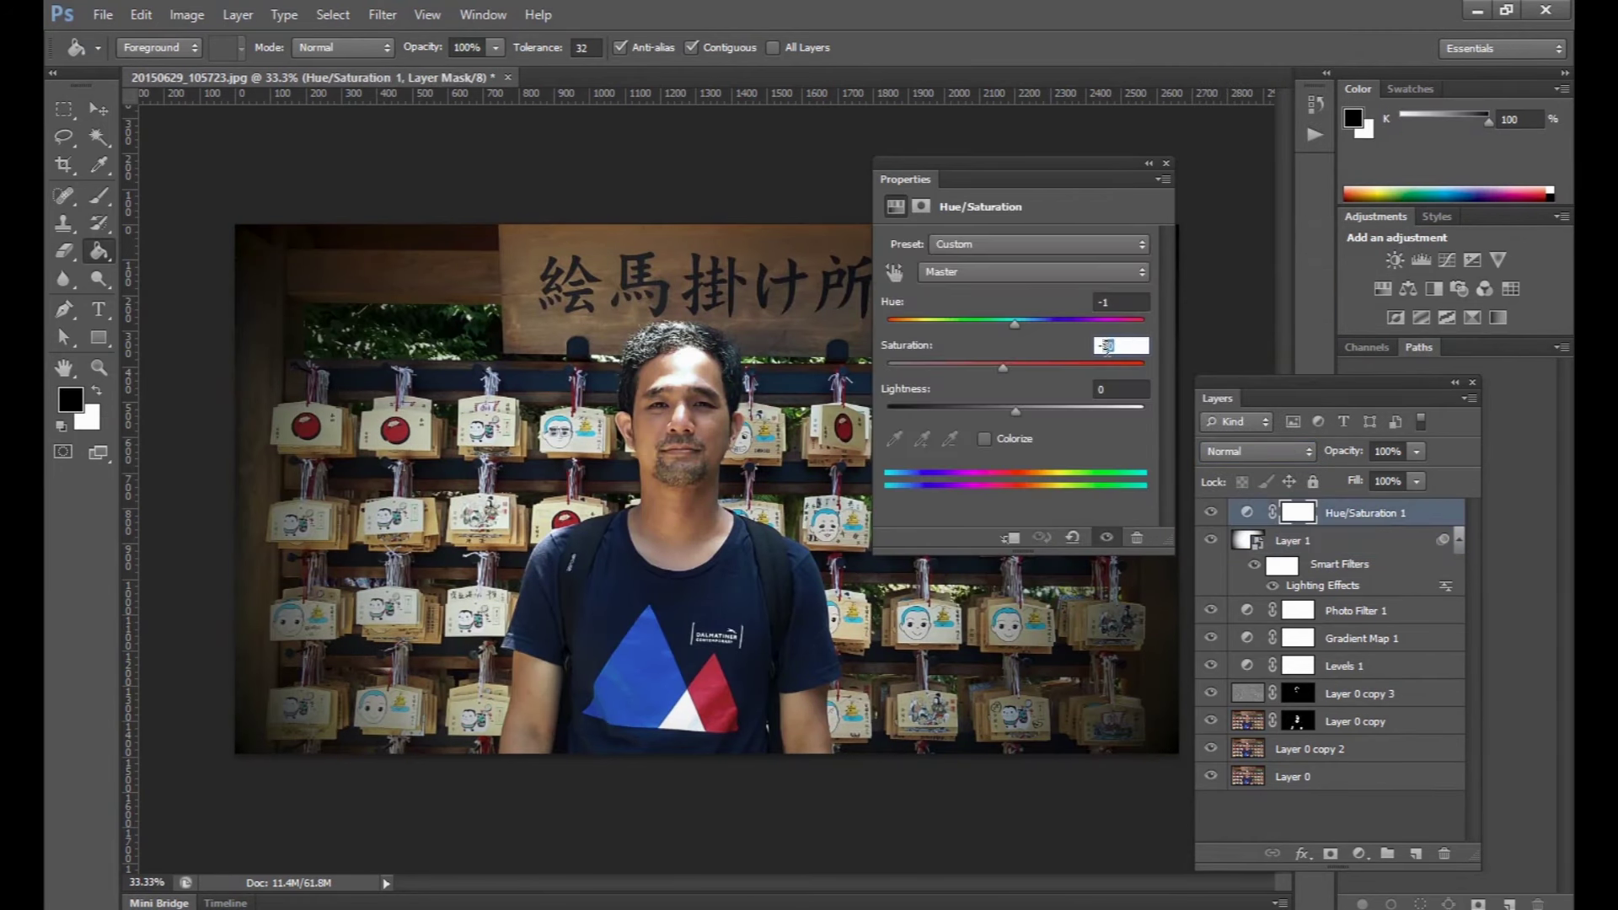
key(Return)
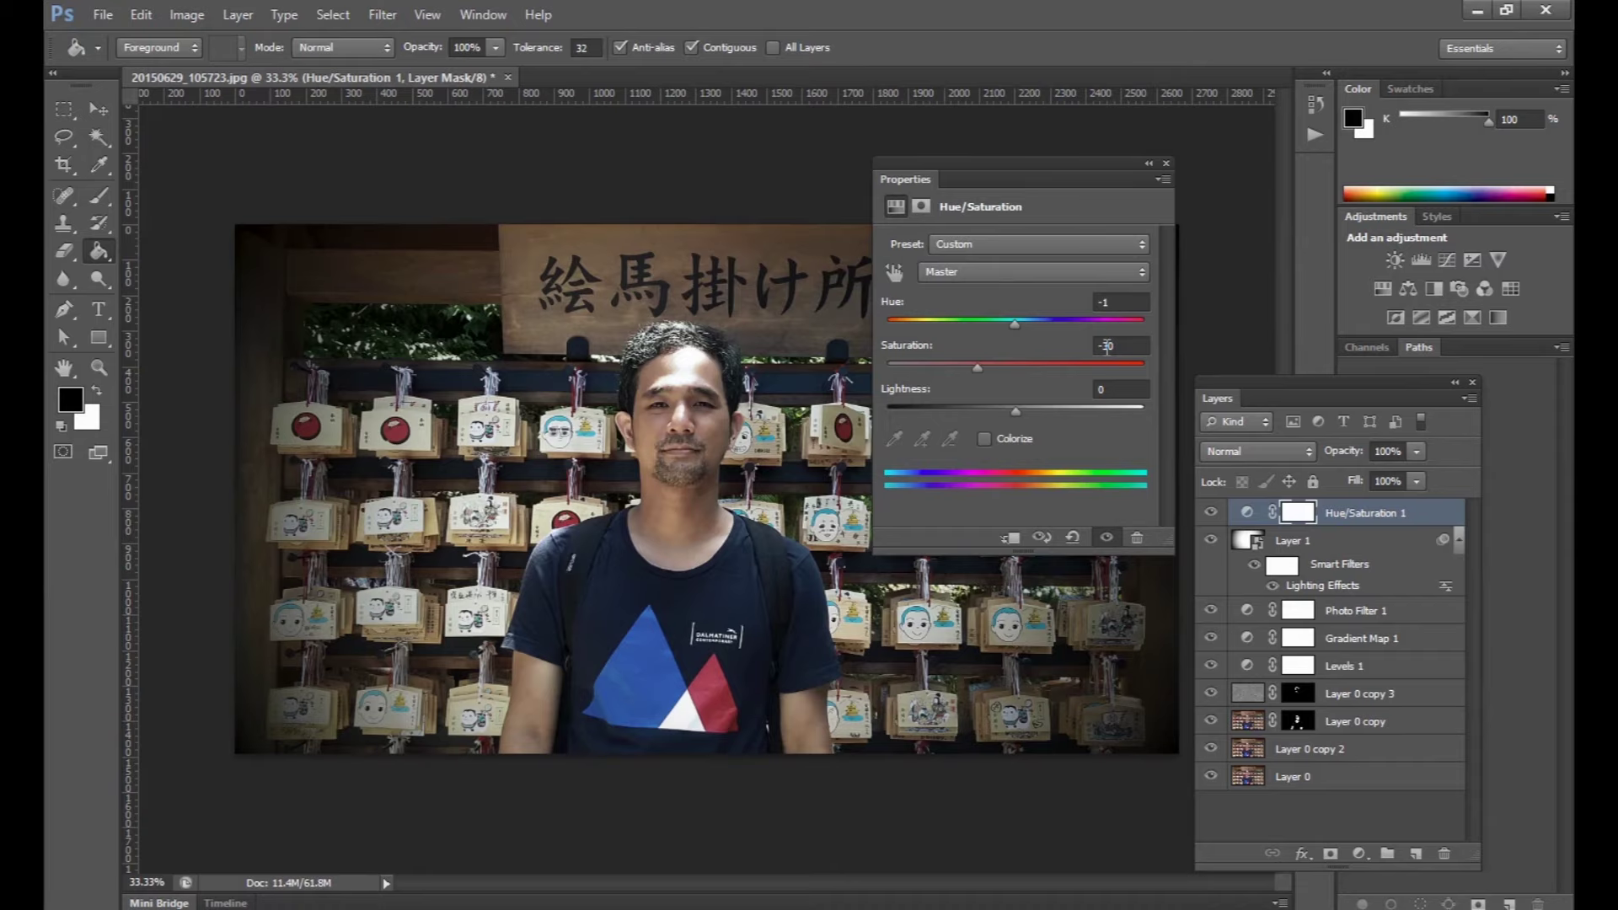
click(1211, 638)
click(1212, 638)
drag(1044, 168, 1165, 123)
scroll(822, 411, up, 1)
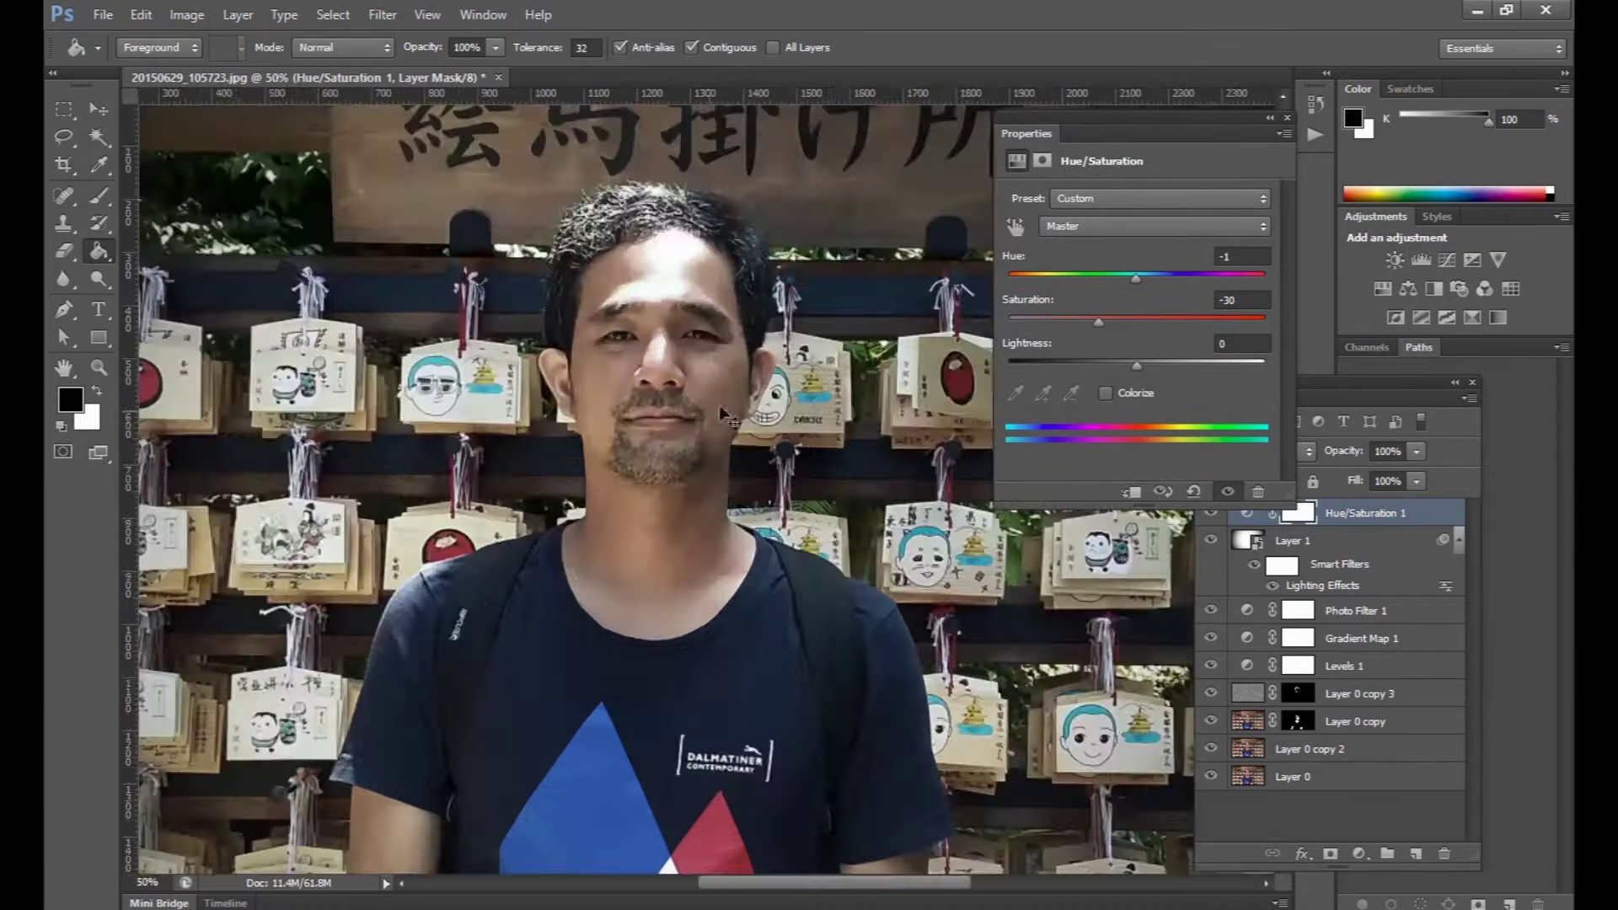
scroll(822, 411, down, 1)
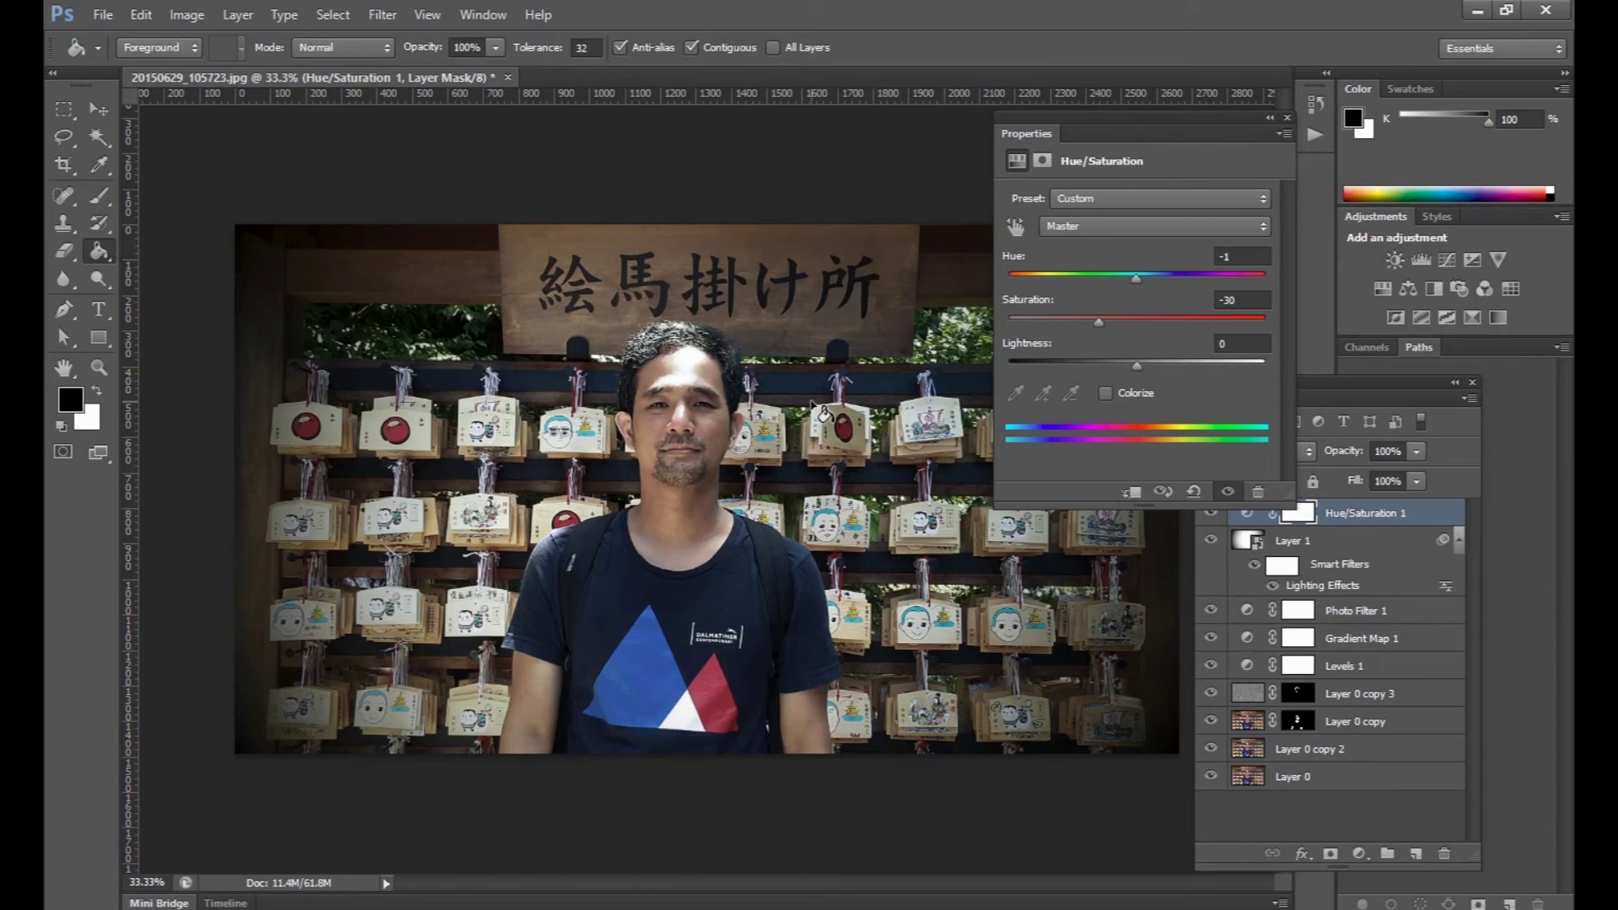
click(1366, 610)
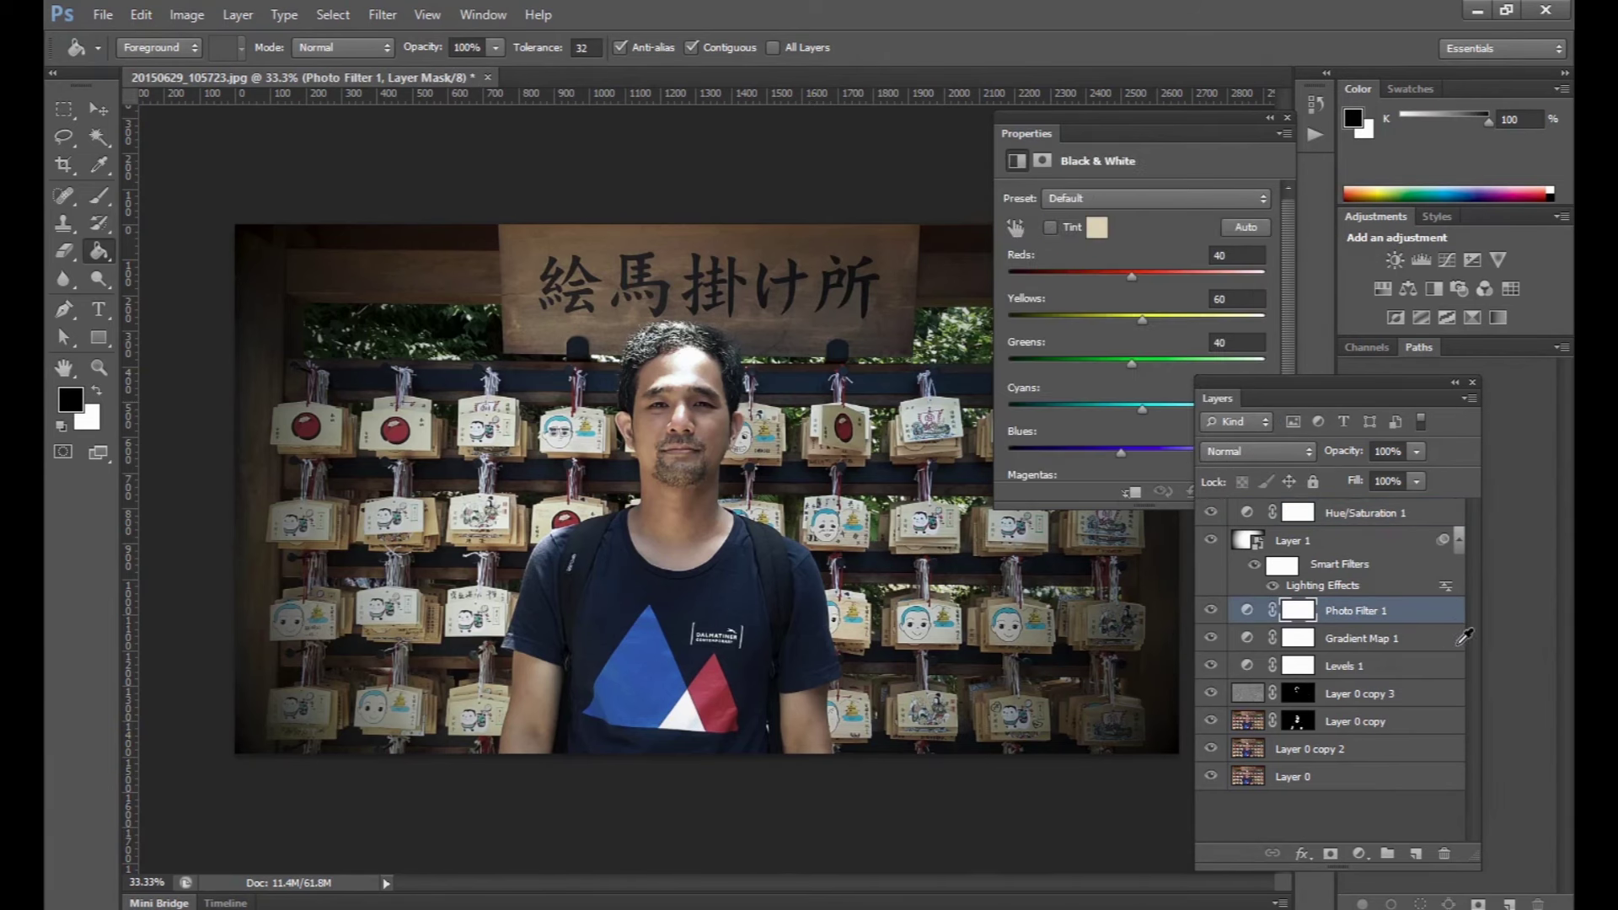
Step: Add a Black & White adjustment layer at 66% opacity
click(1417, 451)
mouse_move(1419, 475)
mouse_down()
mouse_move(1359, 478)
mouse_move(1384, 478)
mouse_up()
click(1298, 610)
key(b)
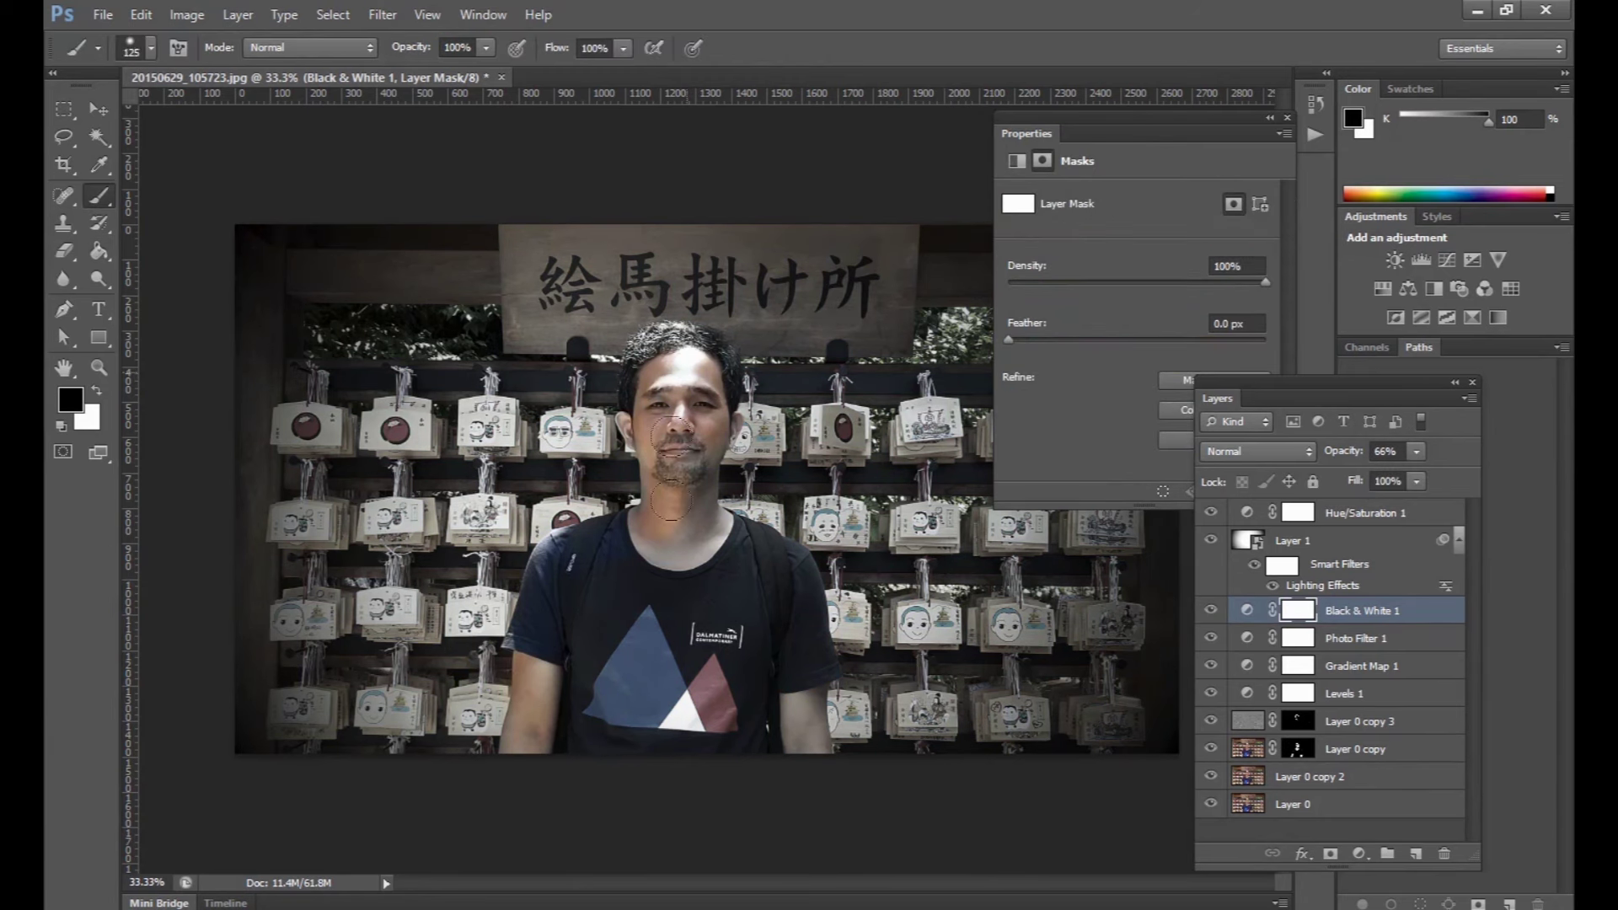
Step: Paint its mask to restore colour on the man and raise opacity to 76%
drag(689, 681, 788, 567)
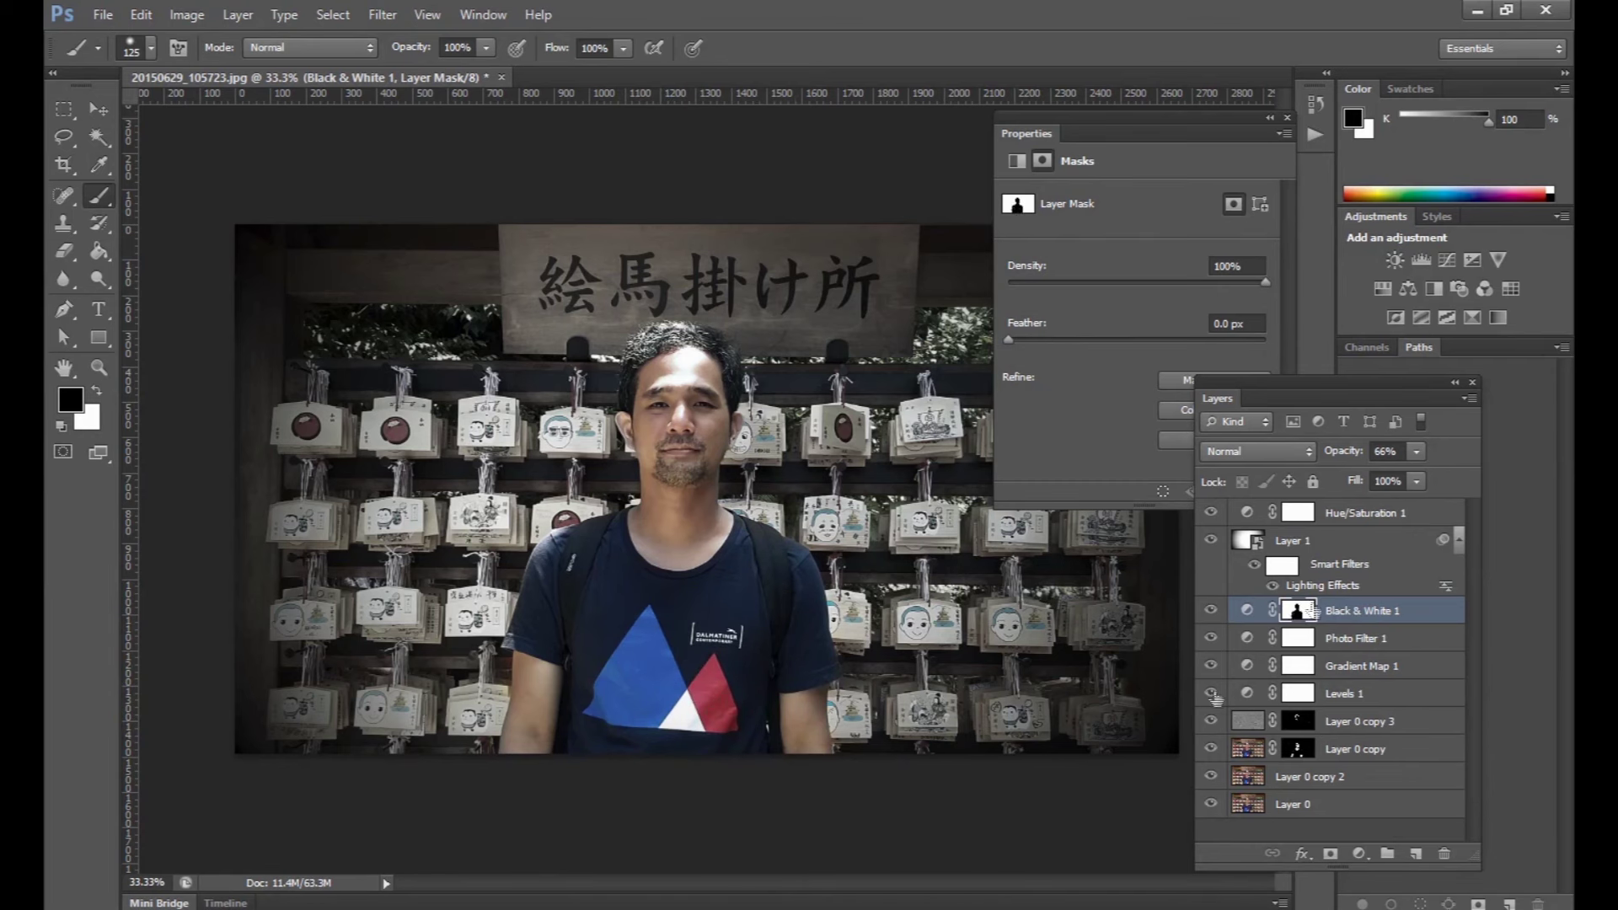
click(1247, 610)
click(1417, 451)
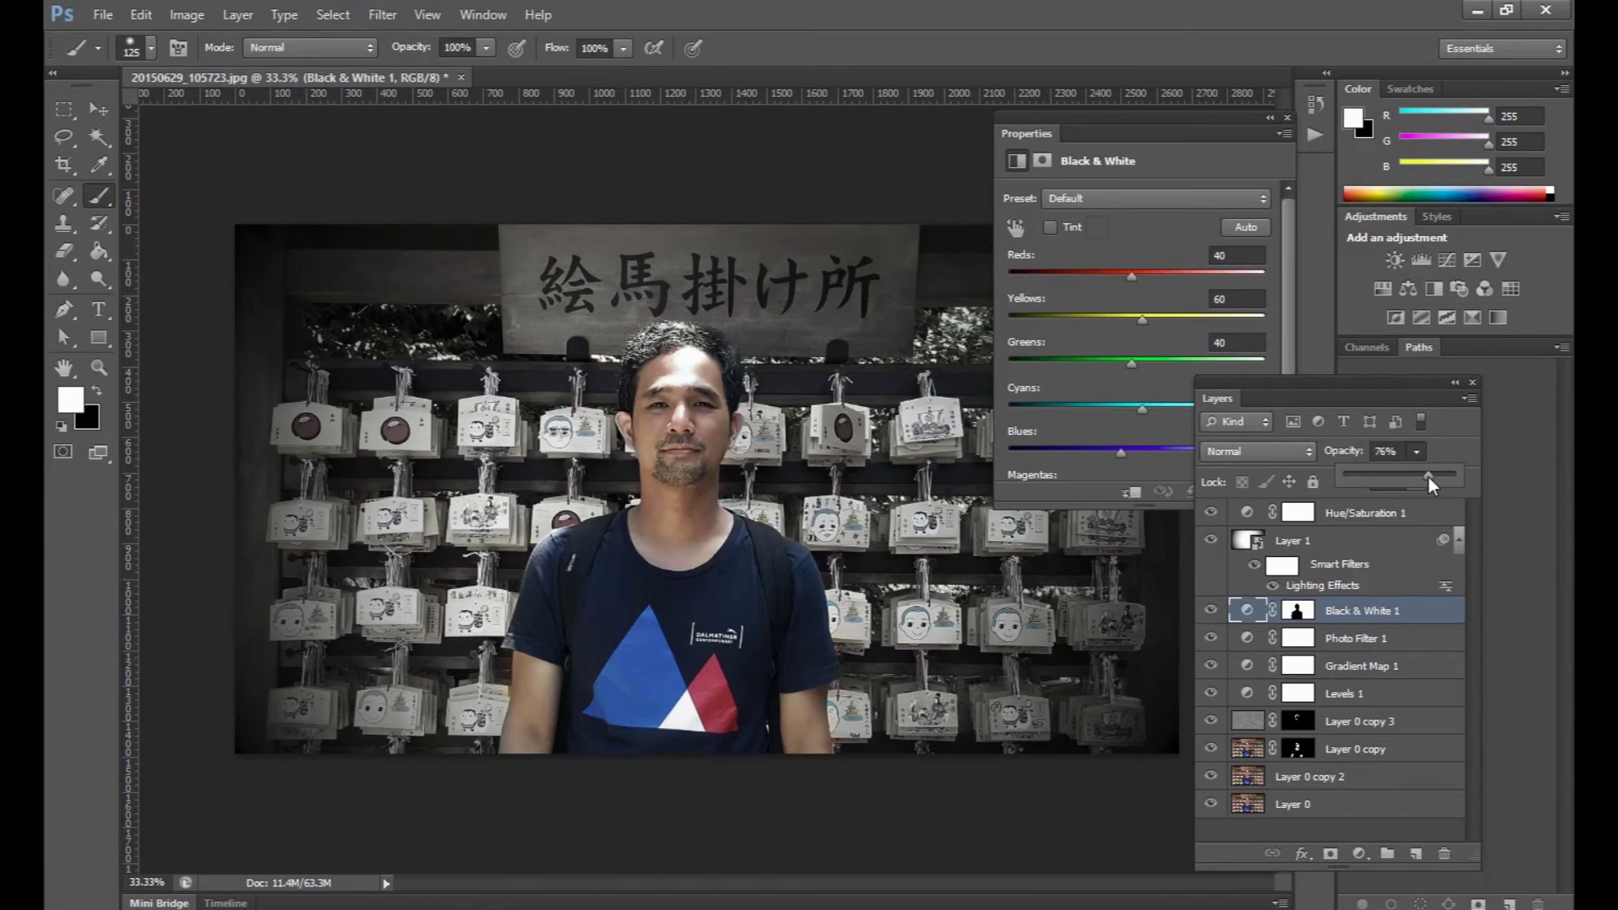
drag(1345, 387, 1395, 396)
click(1416, 518)
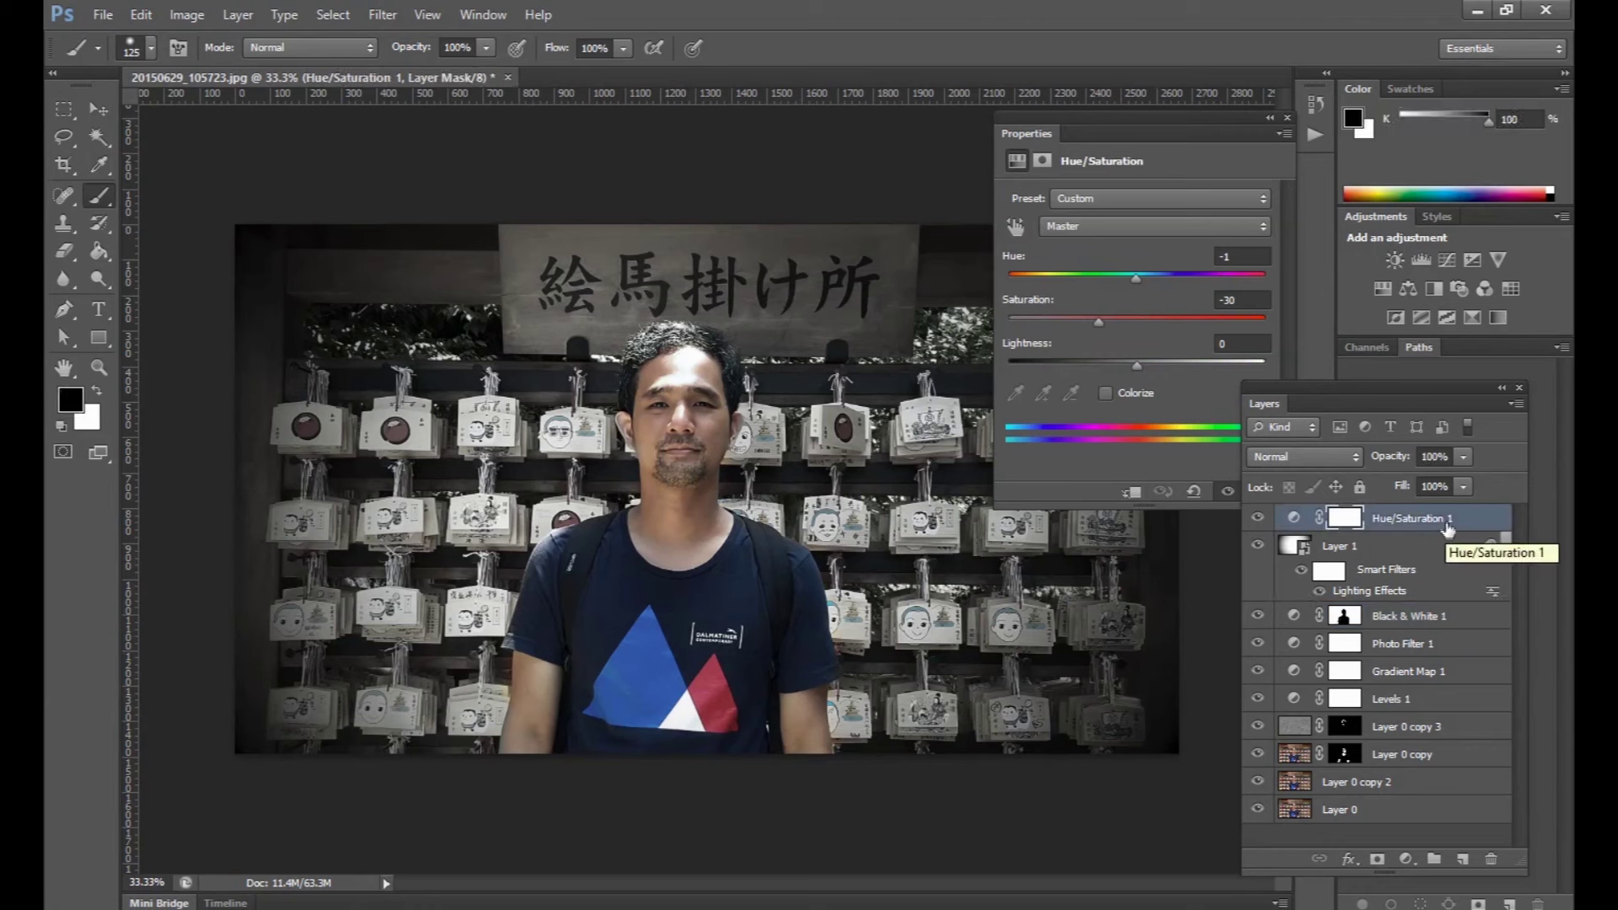
Step: Add an empty Layer 2 and move it to the top of the layer stack
click(1399, 548)
click(1462, 859)
click(98, 393)
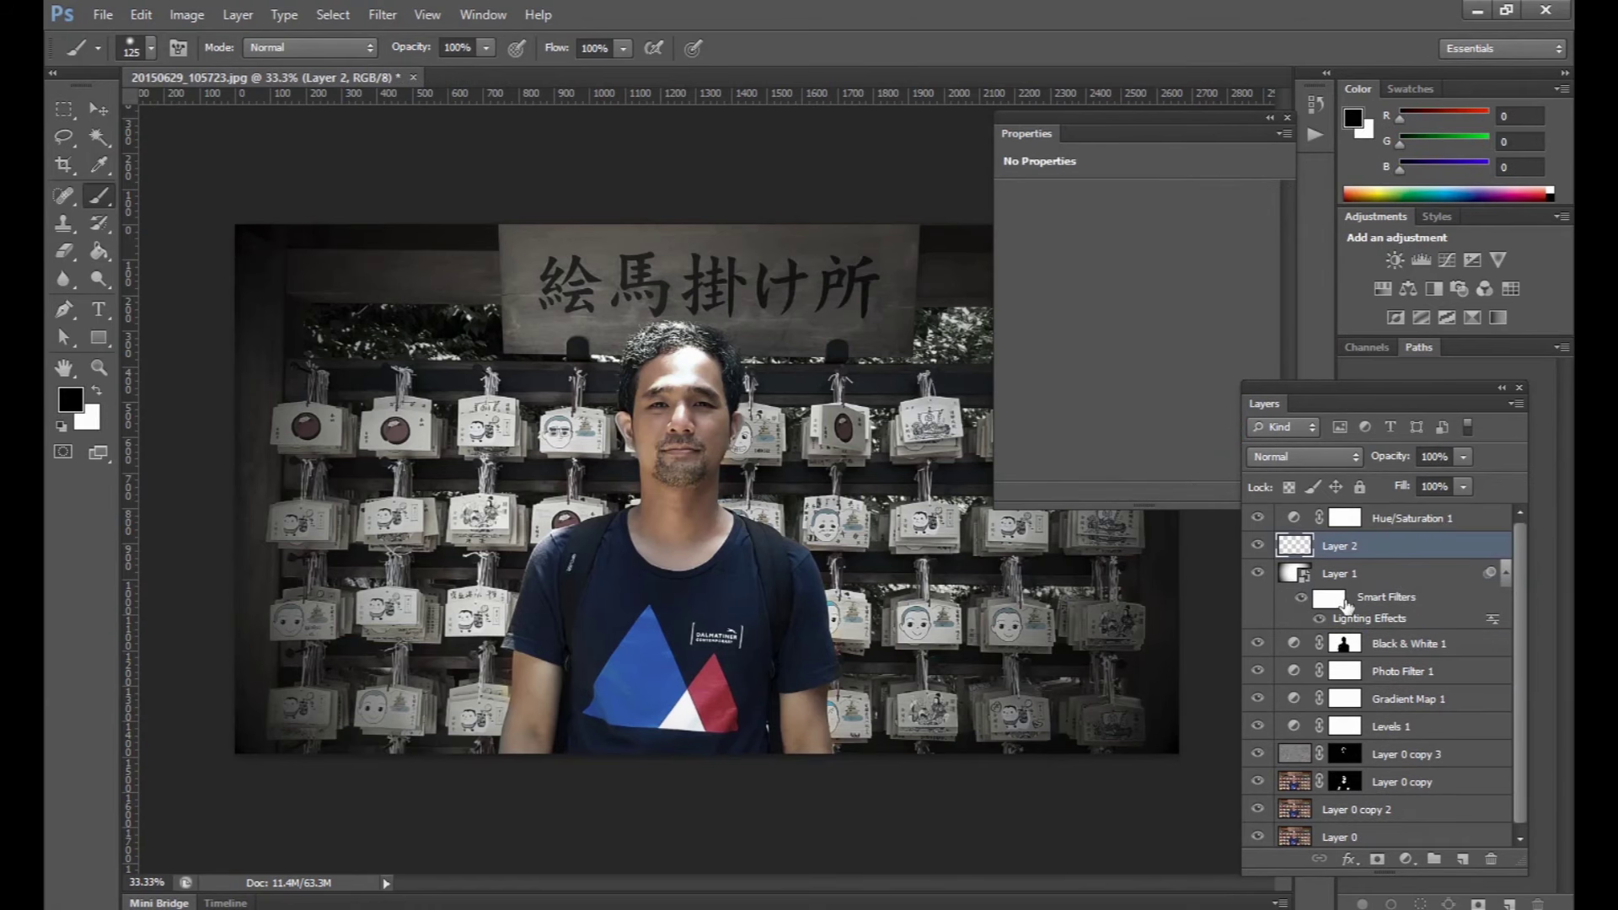
scroll(1347, 605, down, 1)
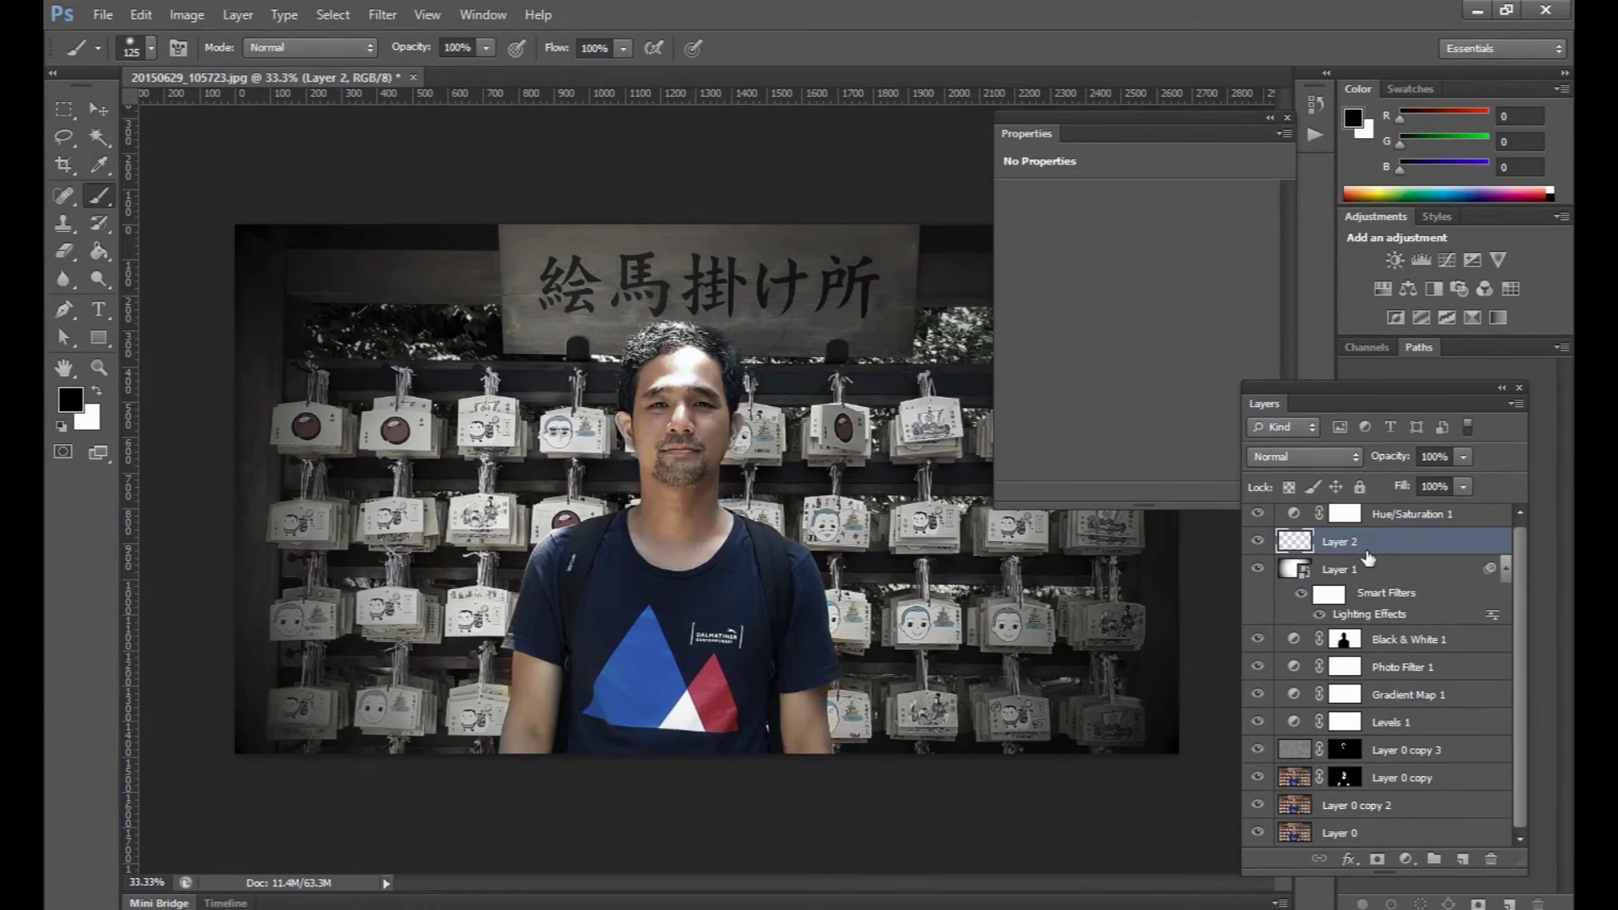
drag(1358, 557, 1349, 505)
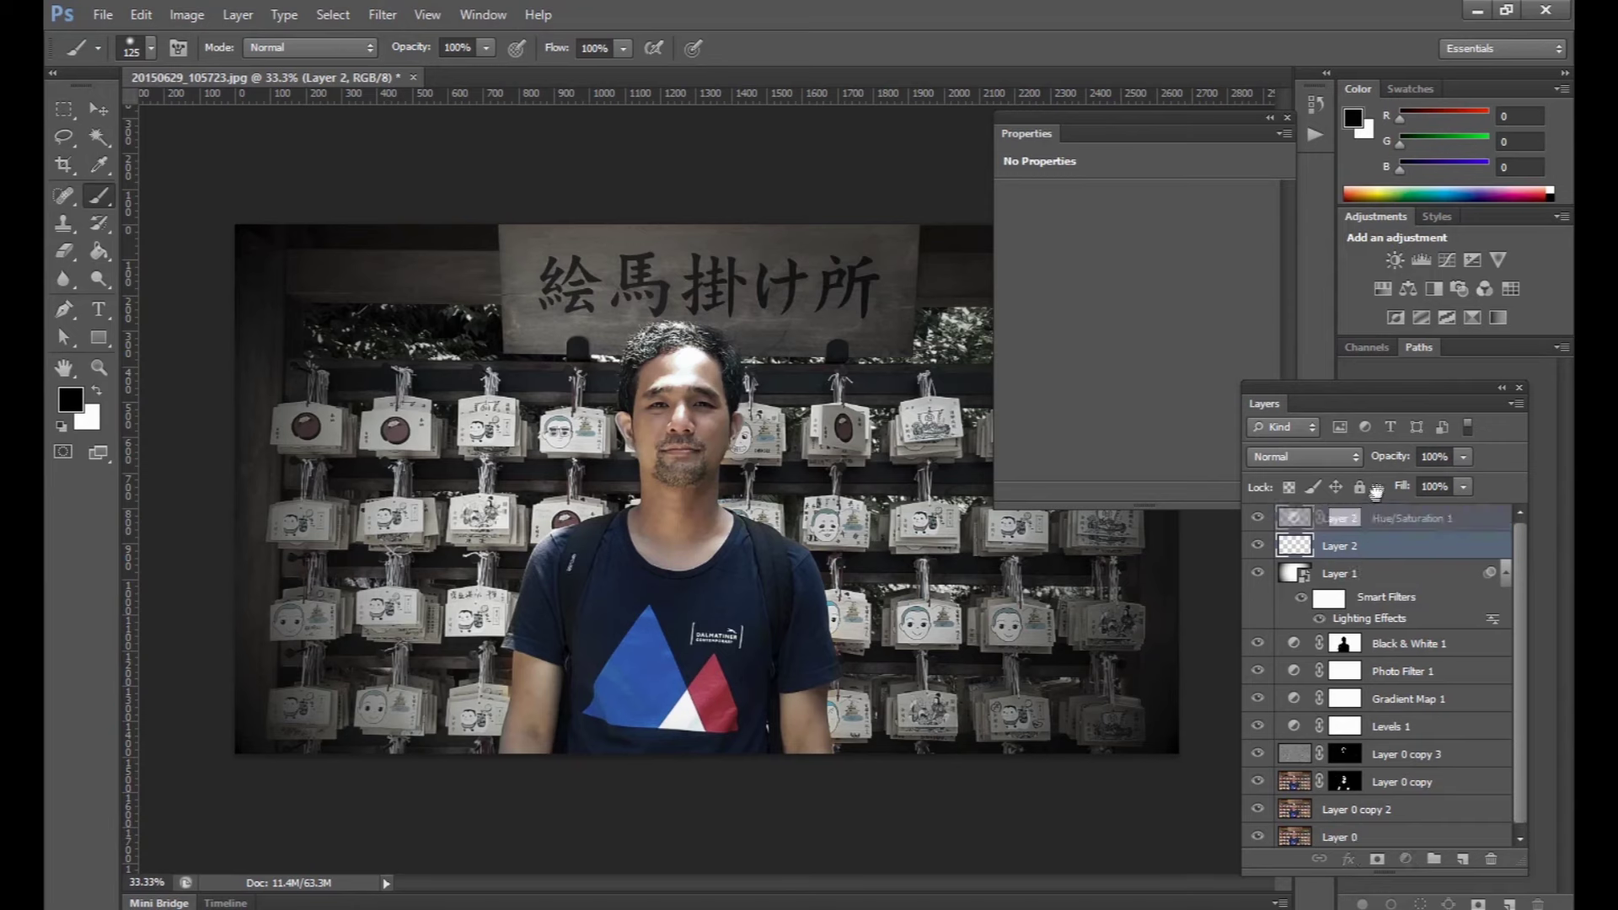
Step: Try the blur and burn tools, swap foreground colours and shrink the brush
click(64, 279)
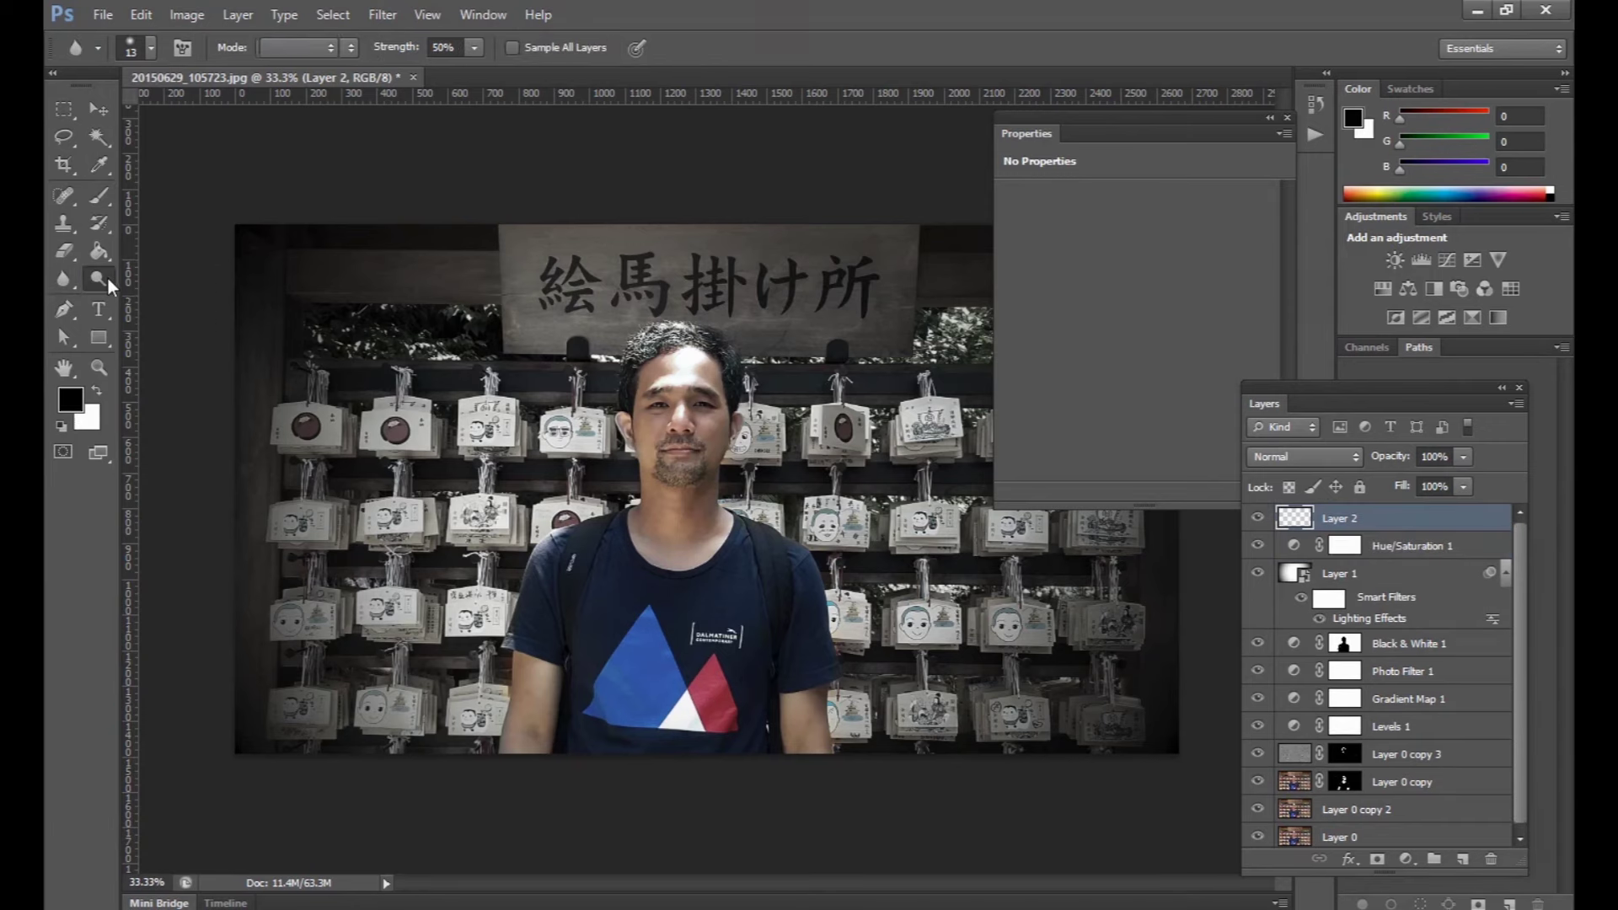
drag(99, 279, 146, 297)
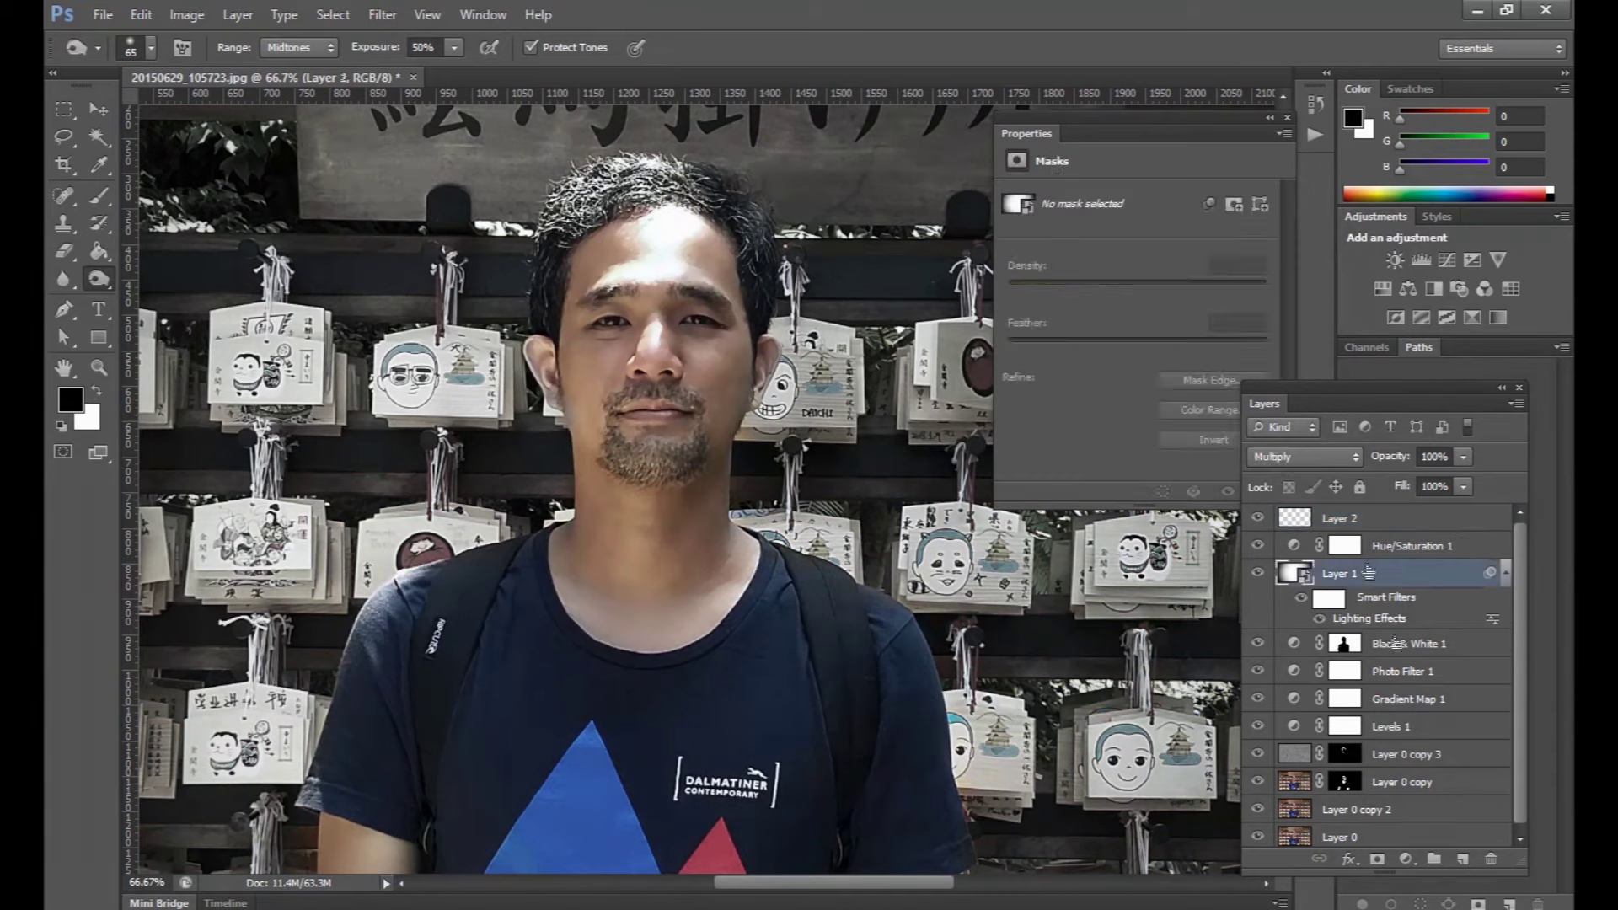
key(x)
key(bracketleft)
key(bracketleft)
key(bracketleft)
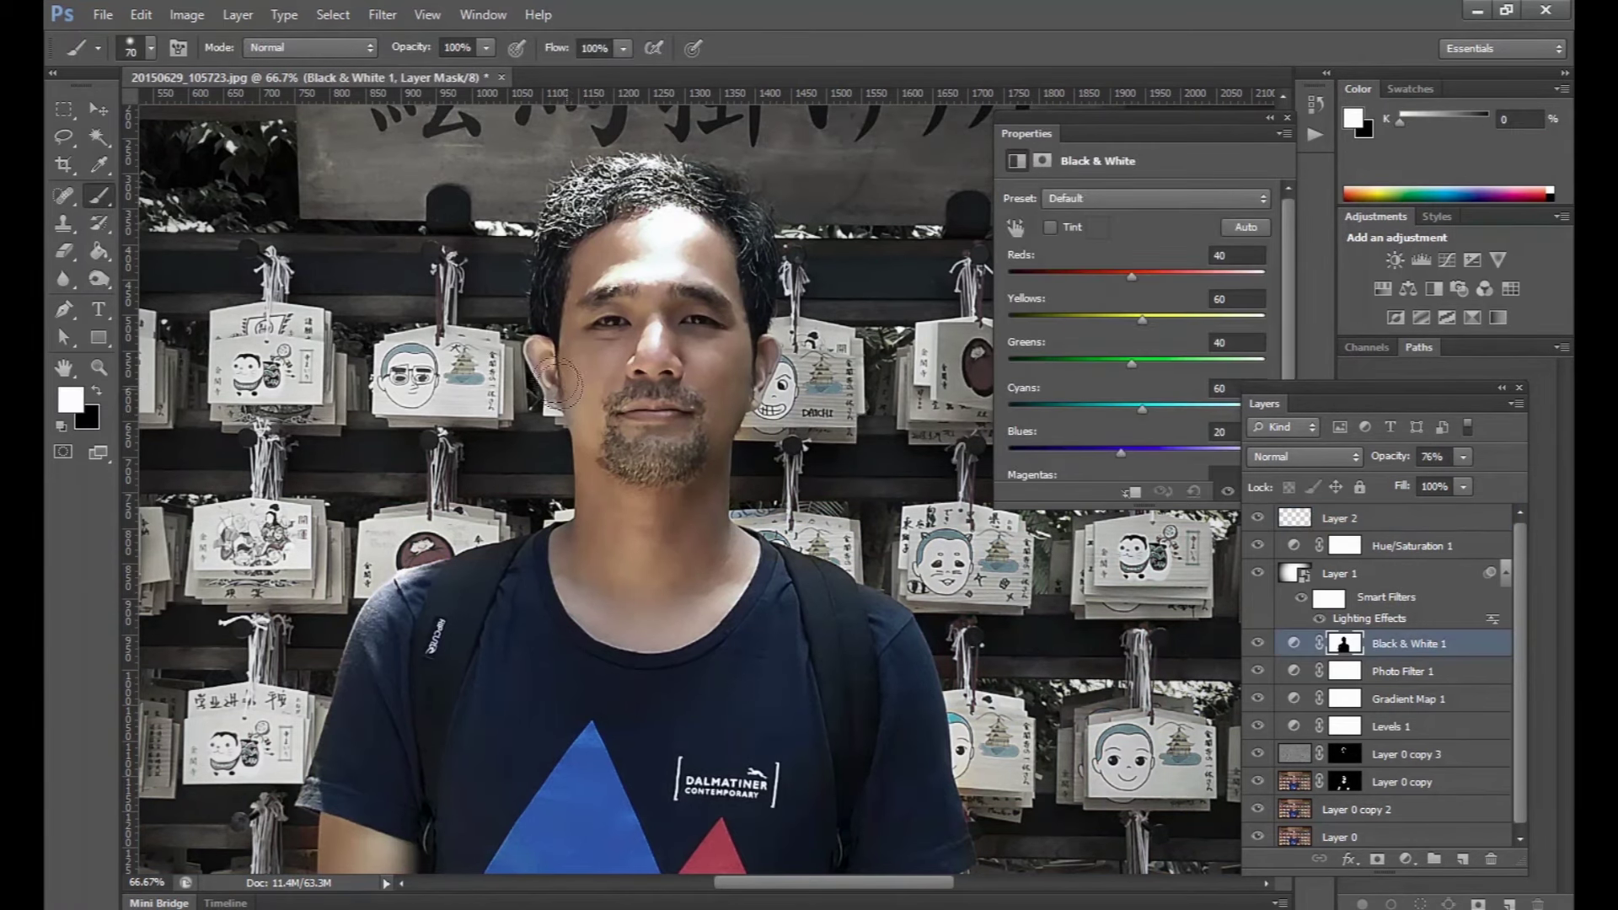
key(x)
scroll(489, 618, down, 5)
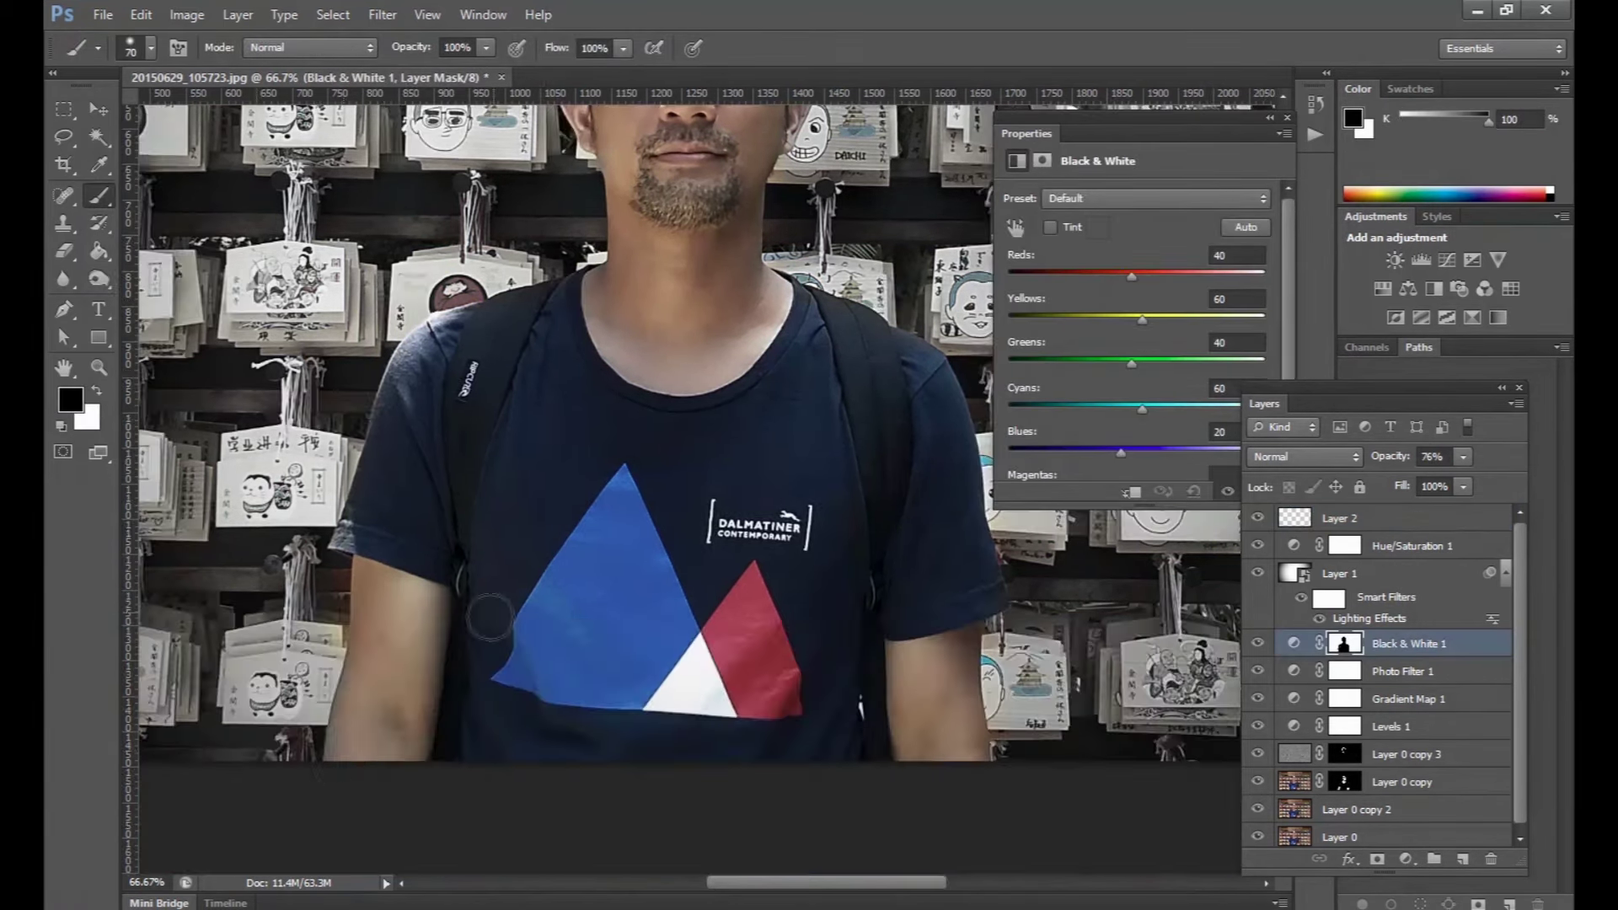
scroll(746, 279, up, 6)
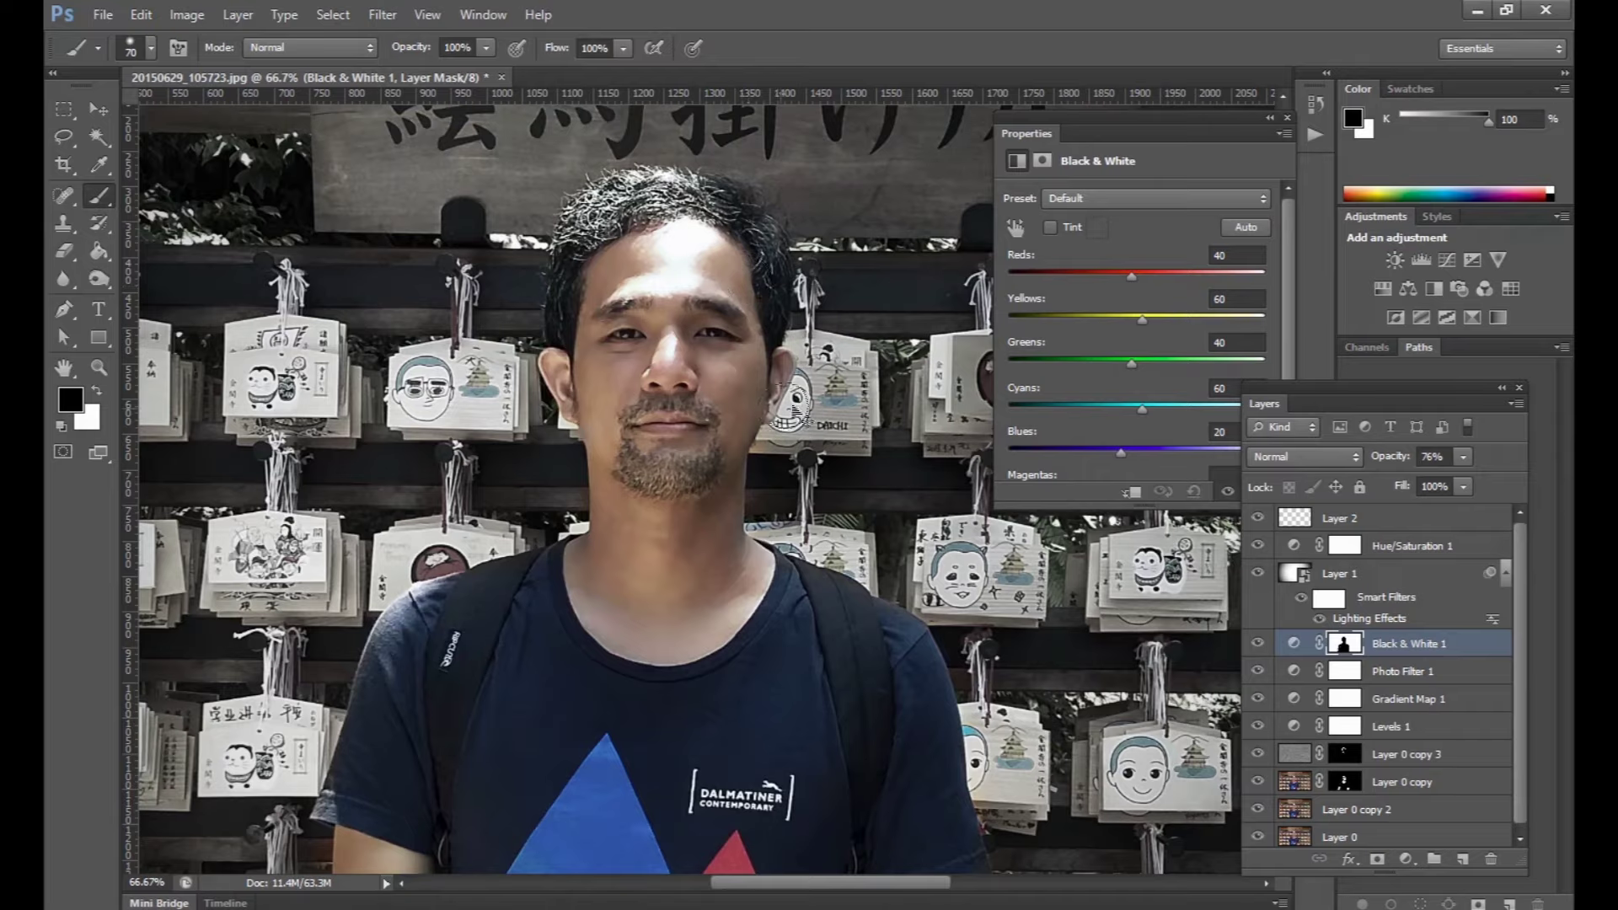
key(ctrl+minus)
key(ctrl+minus)
key(ctrl+minus)
key(ctrl+plus)
key(v)
key(ctrl+plus)
key(ctrl+minus)
key(alt+bracketright)
key(alt+bracketright)
key(alt+bracketright)
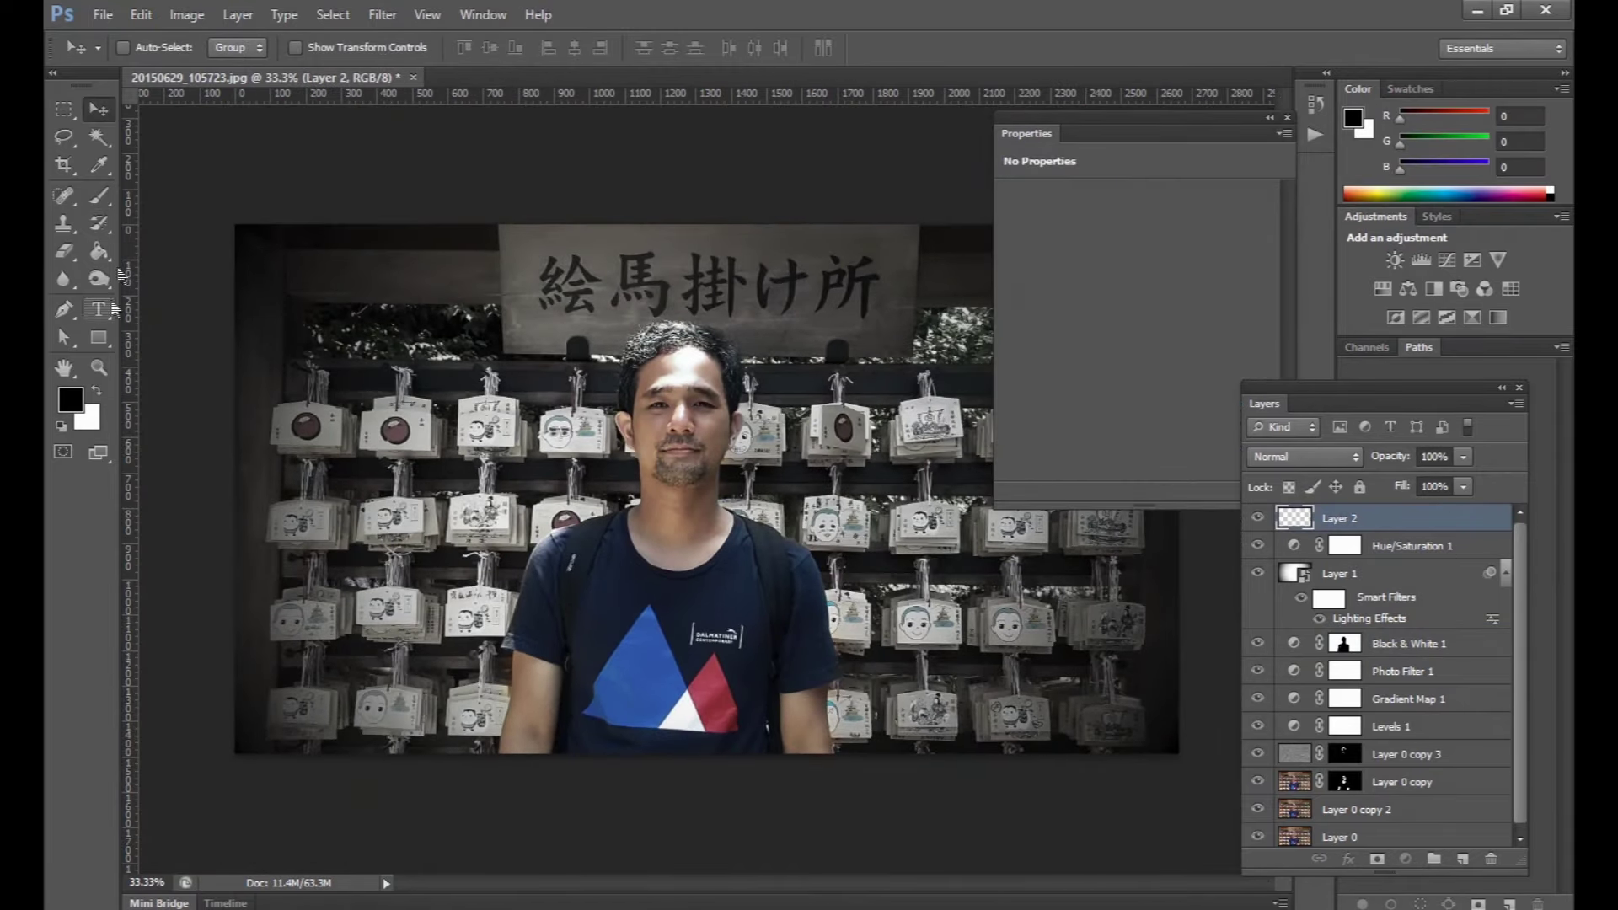
Step: Paint a black test stroke on Layer 2 with a size-100 brush and set it to Color Dodge
key(b)
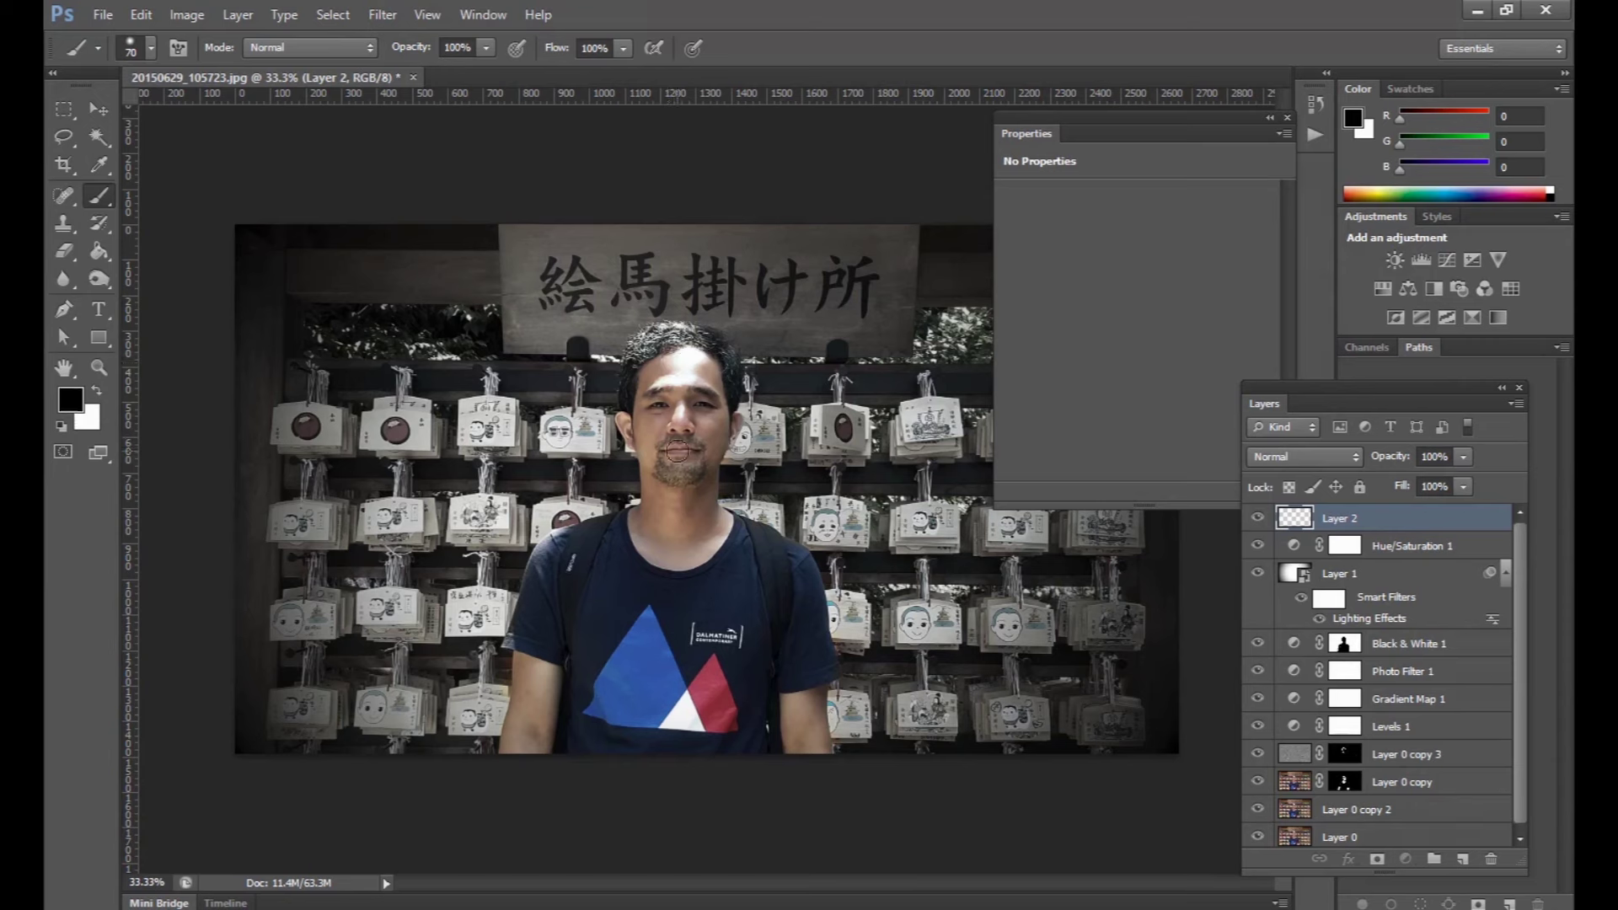
key(bracketright)
key(bracketright)
key(bracketright)
drag(653, 363, 649, 527)
click(1304, 456)
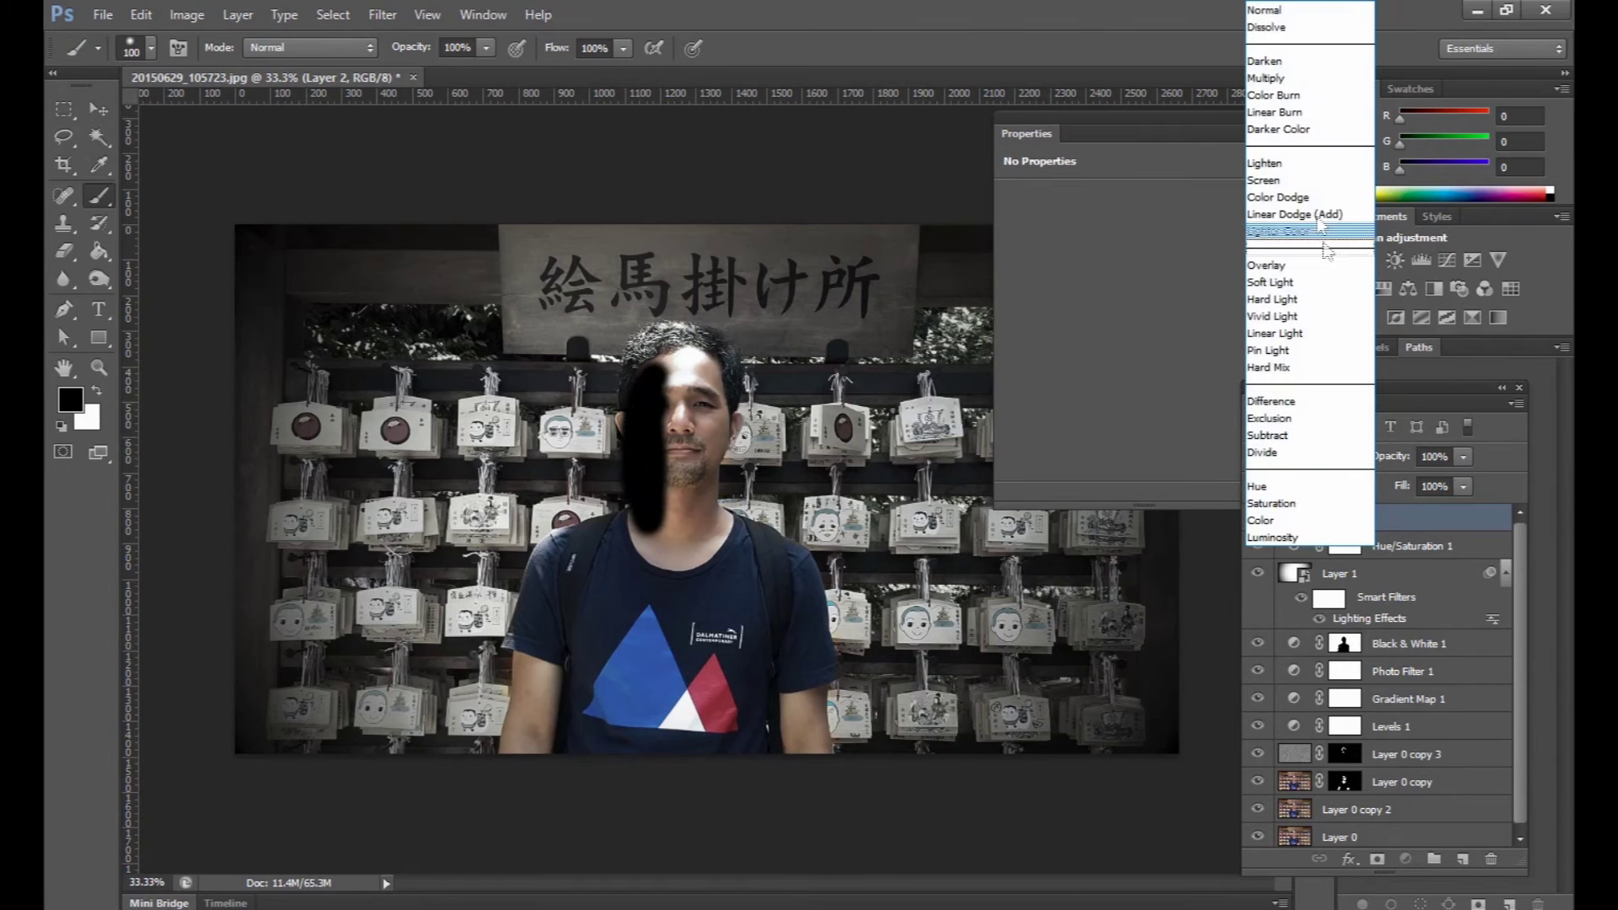
click(1278, 197)
Step: Move Layer 2 down the stack, then delete it
click(1257, 516)
drag(1409, 518, 1437, 771)
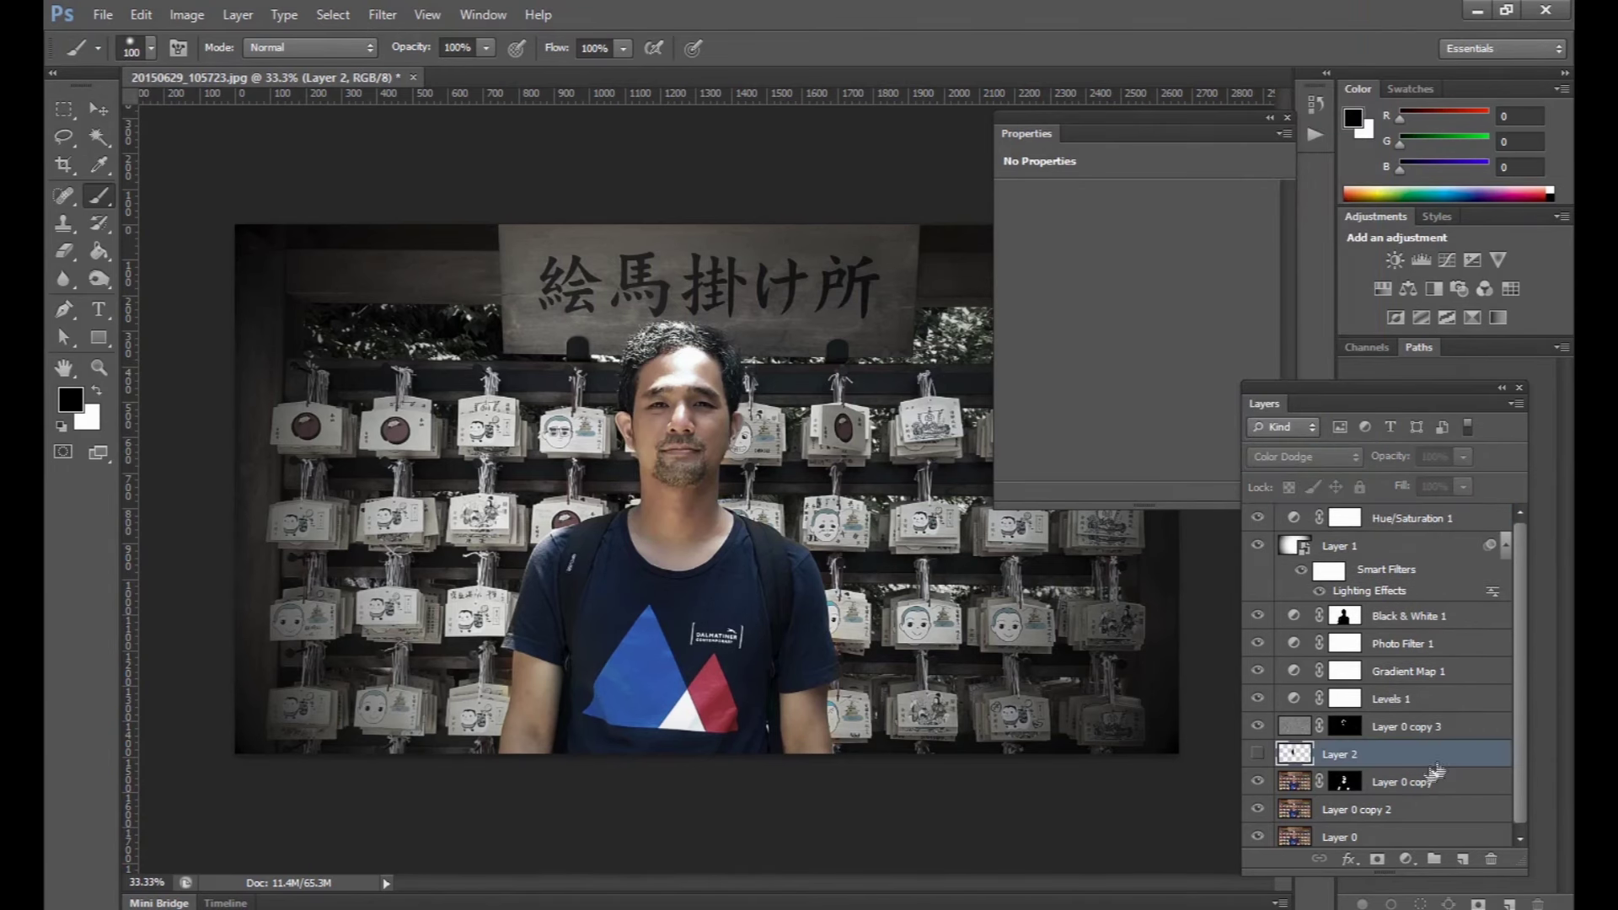
click(1258, 752)
key(ctrl+bracketleft)
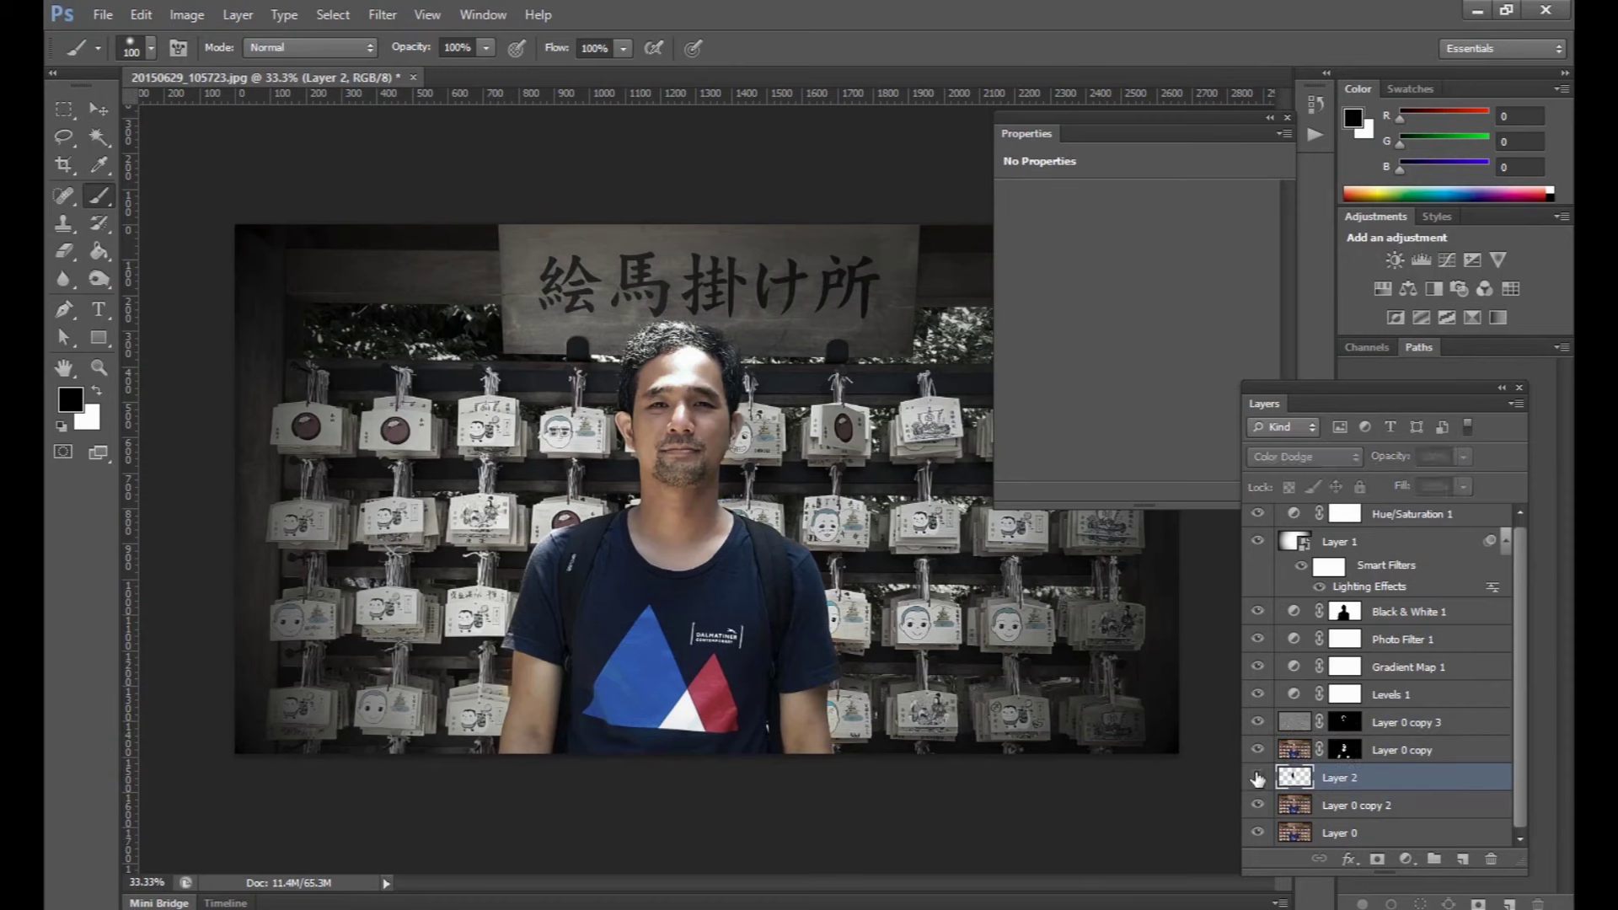
click(1304, 456)
click(1315, 198)
drag(1433, 777, 1491, 859)
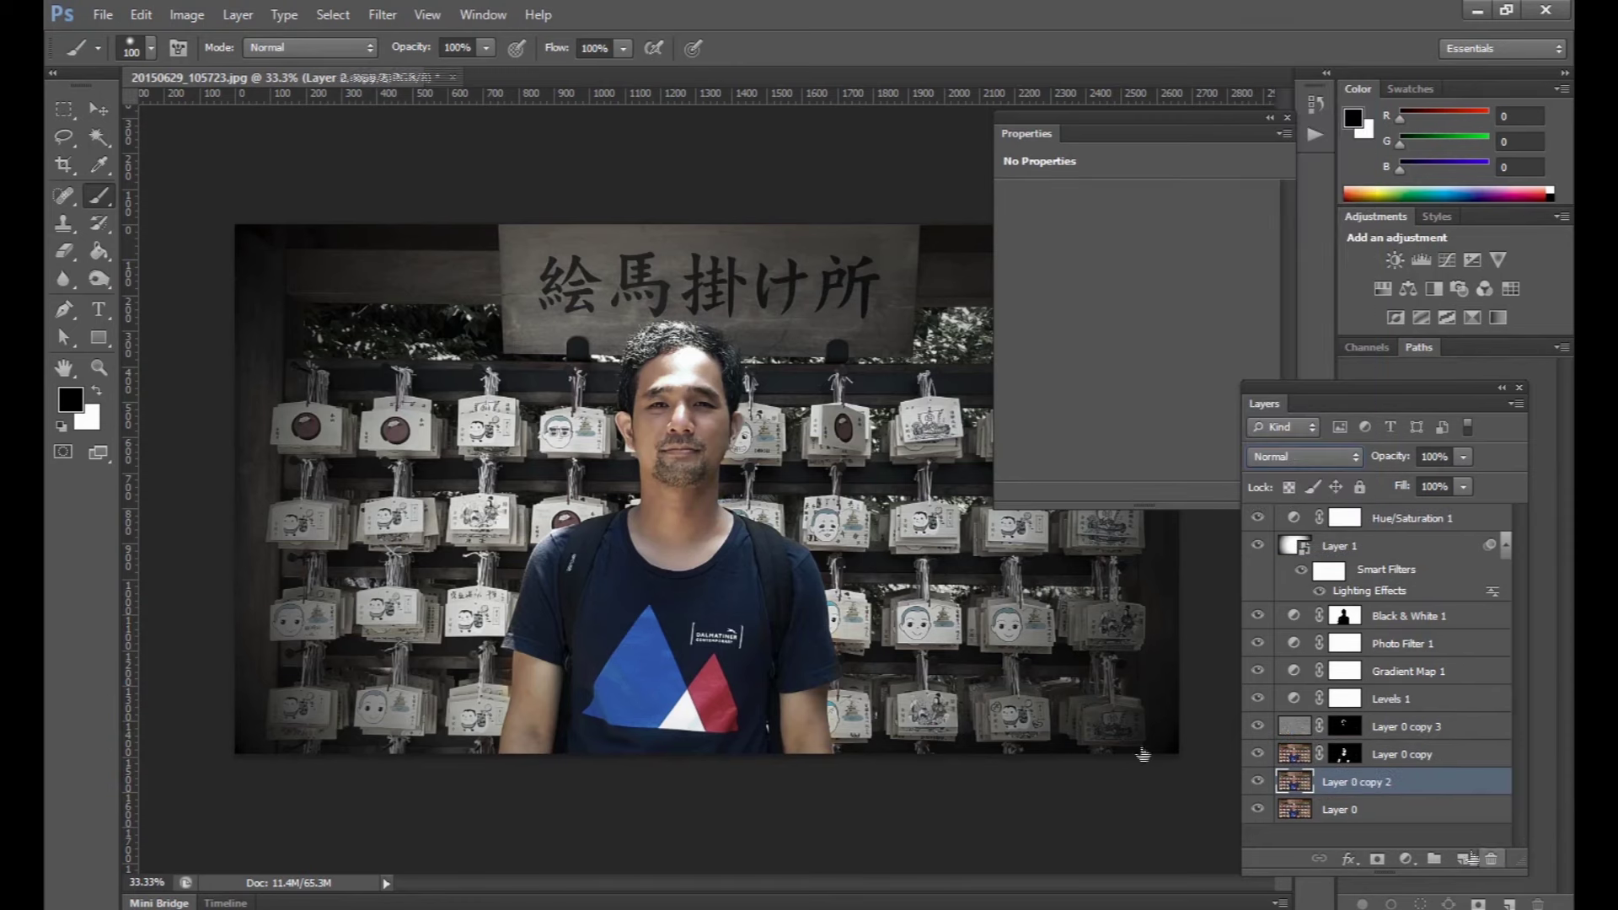
Step: Reselect Hue/Saturation 1 and select the whole canvas
key(ctrl+plus)
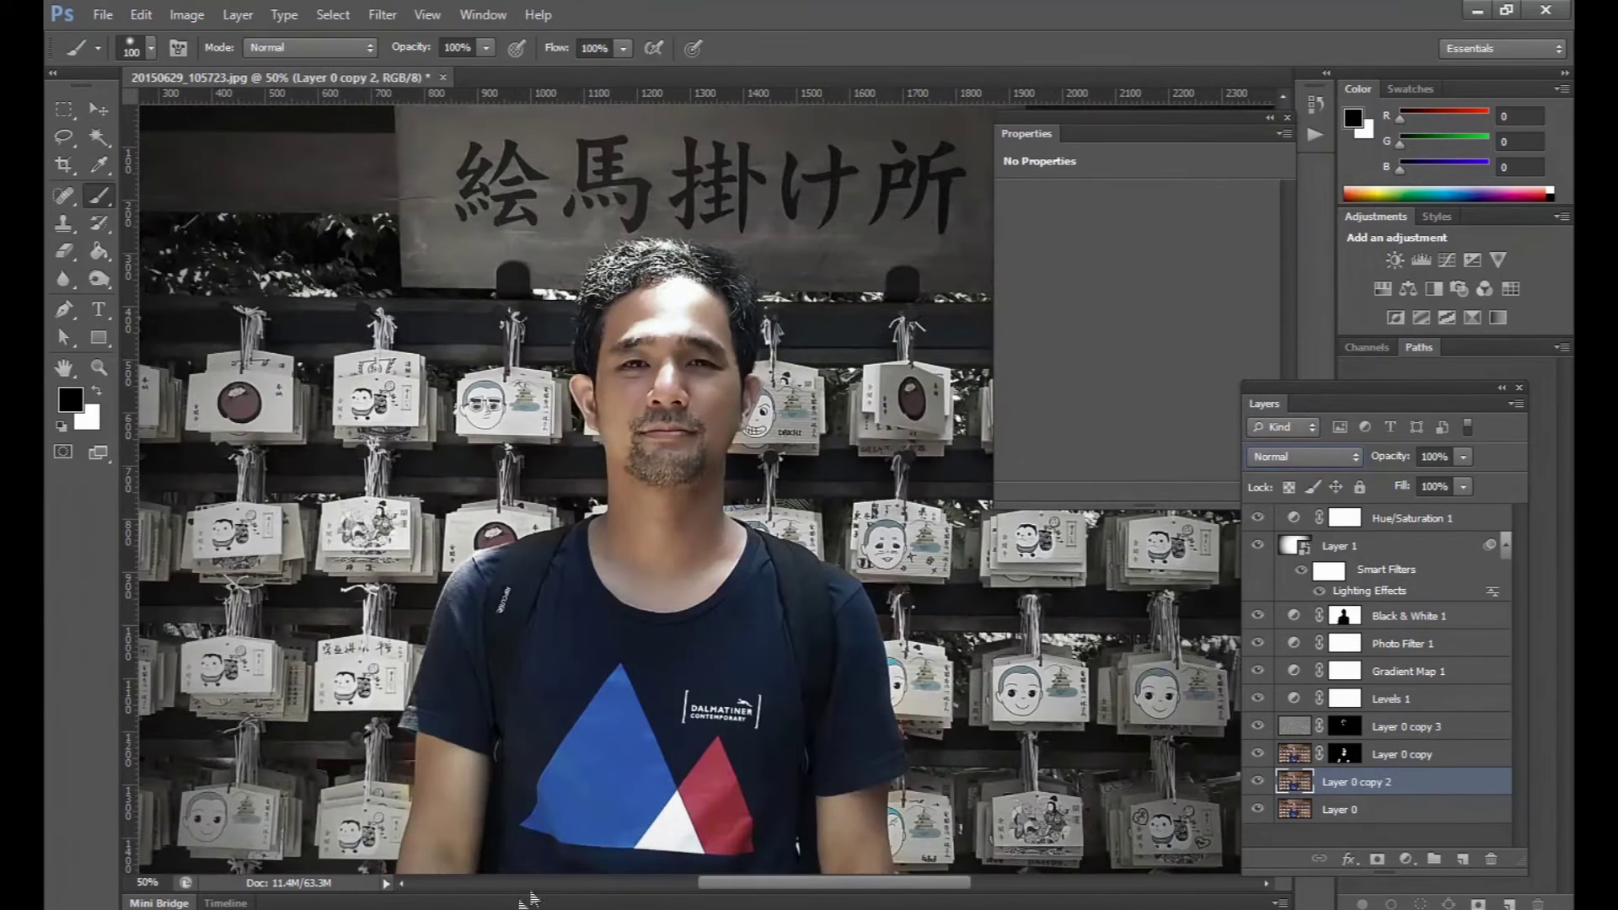
click(1418, 521)
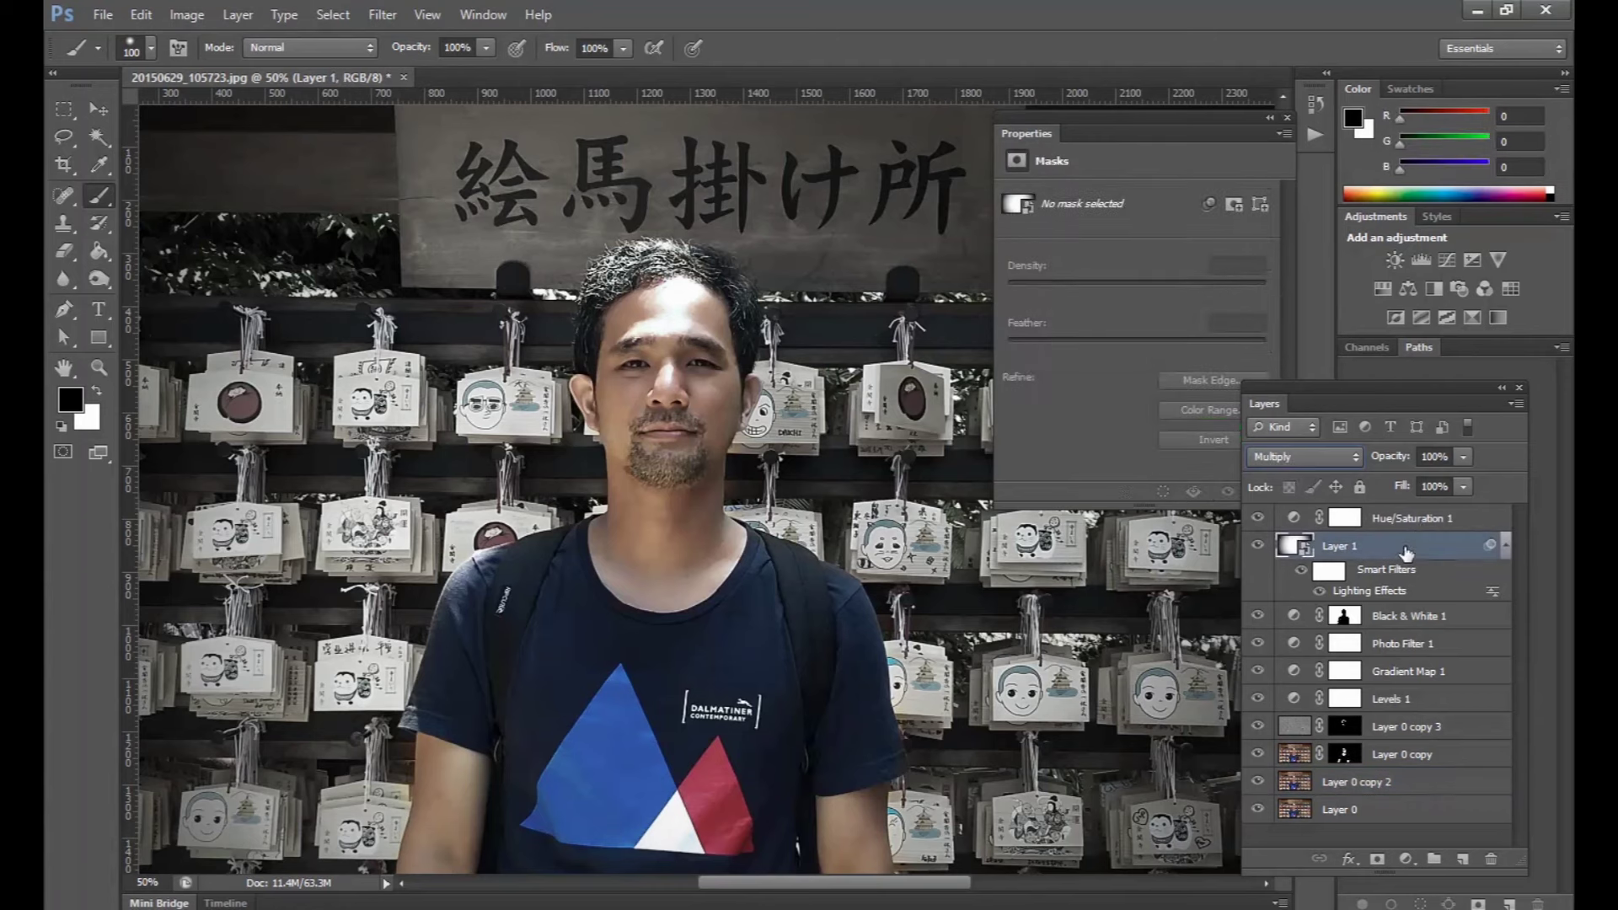
click(1390, 757)
click(1446, 521)
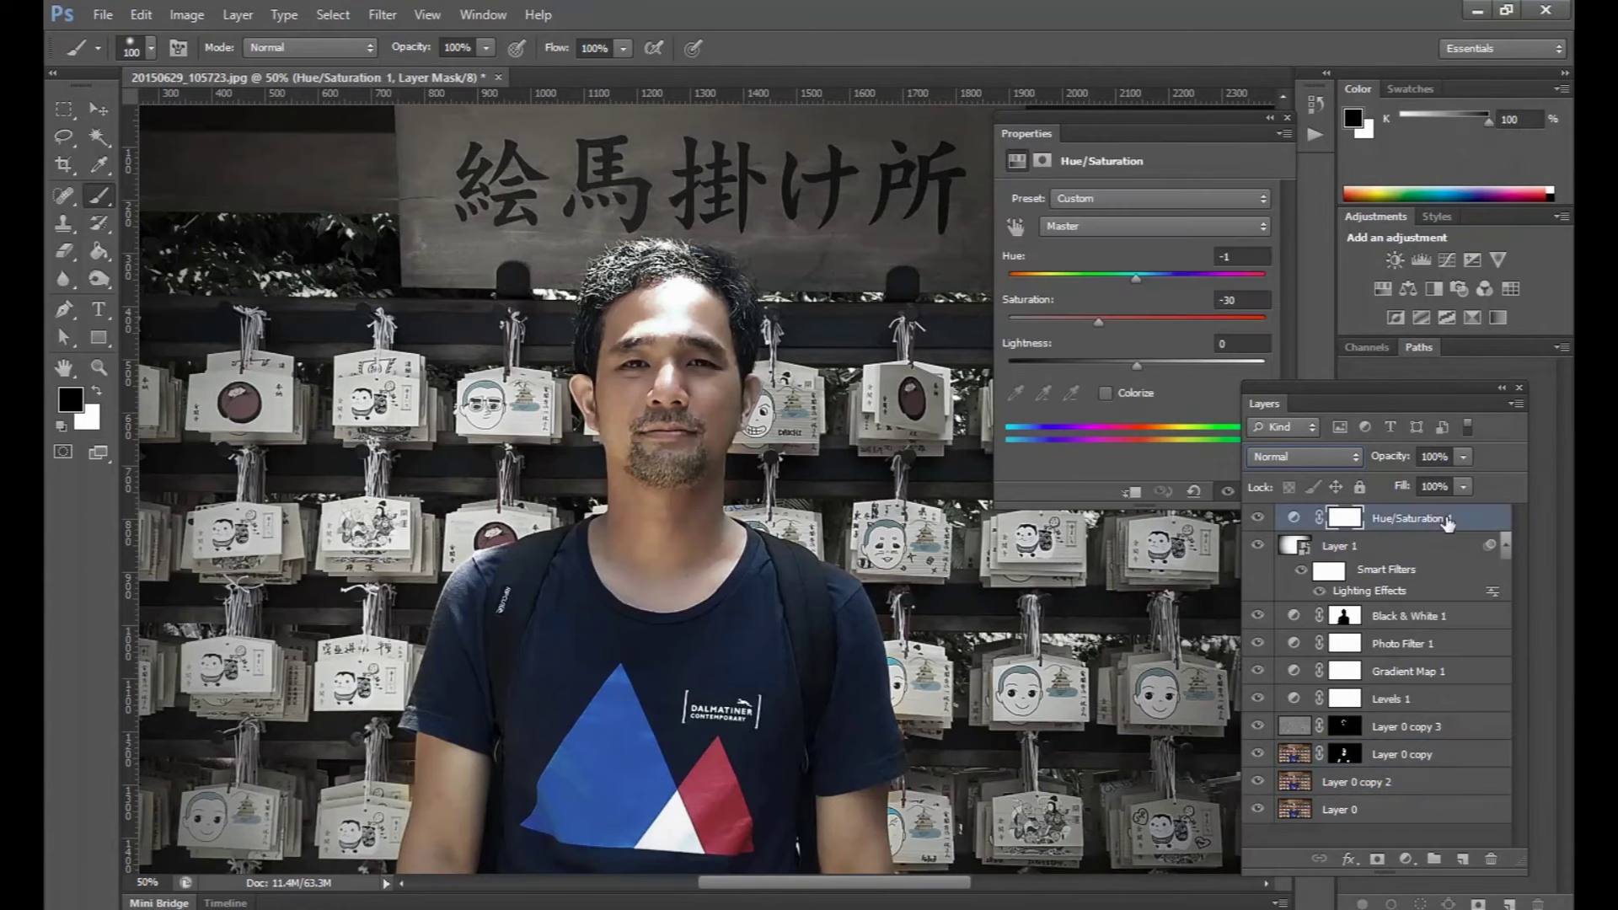
key(ctrl+minus)
key(ctrl+a)
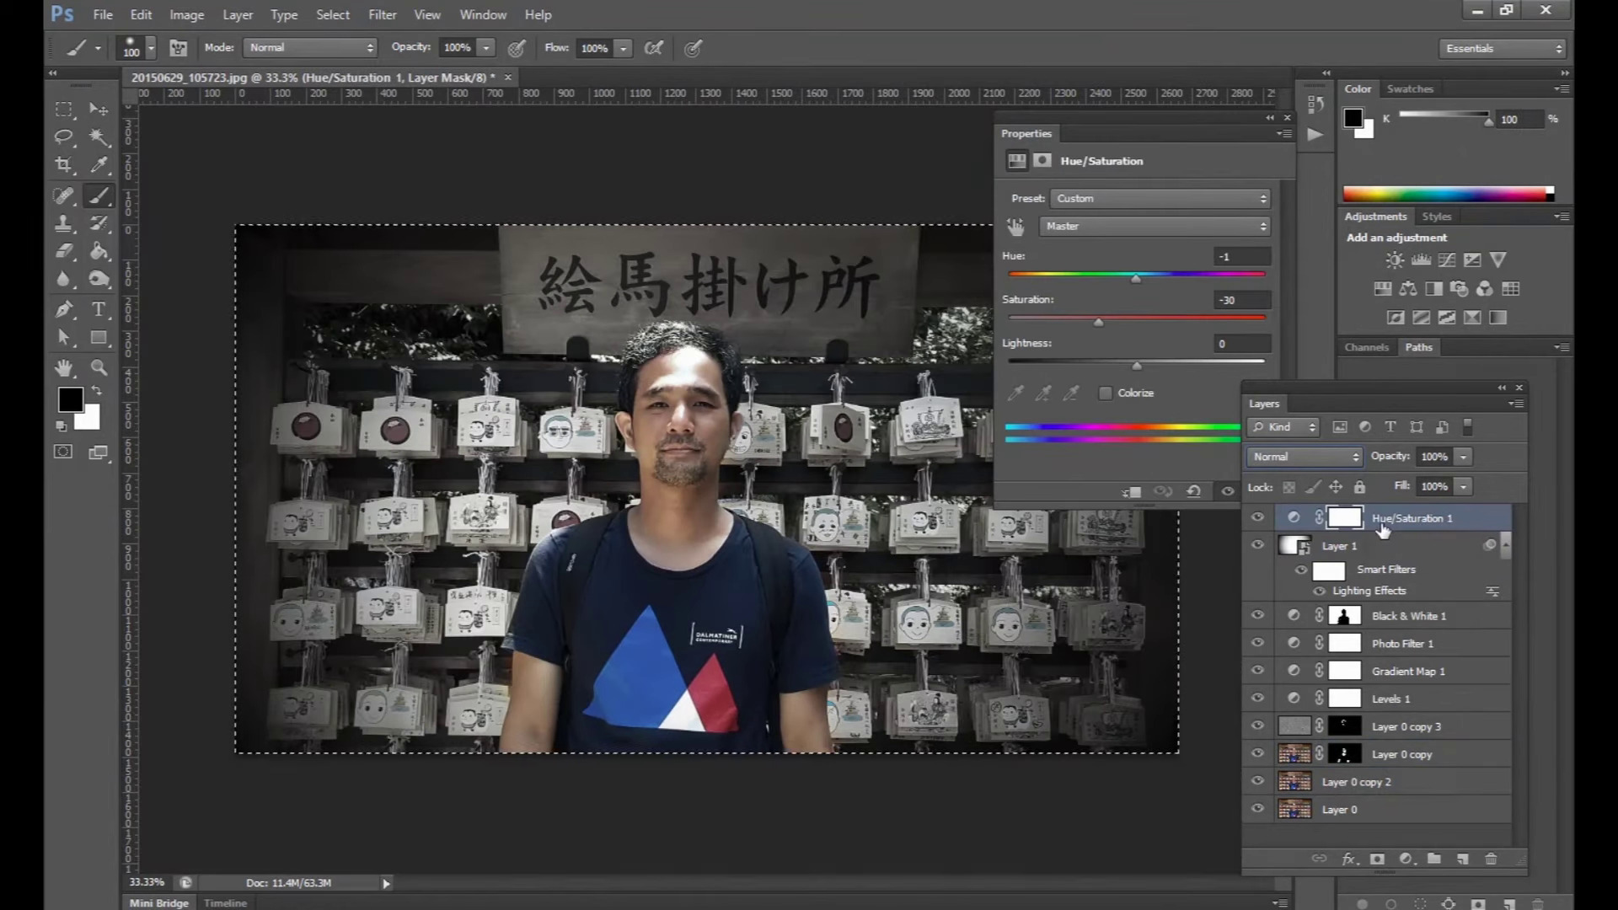
Step: Stamp all visible layers into a merged Layer 2 on top
click(1400, 546)
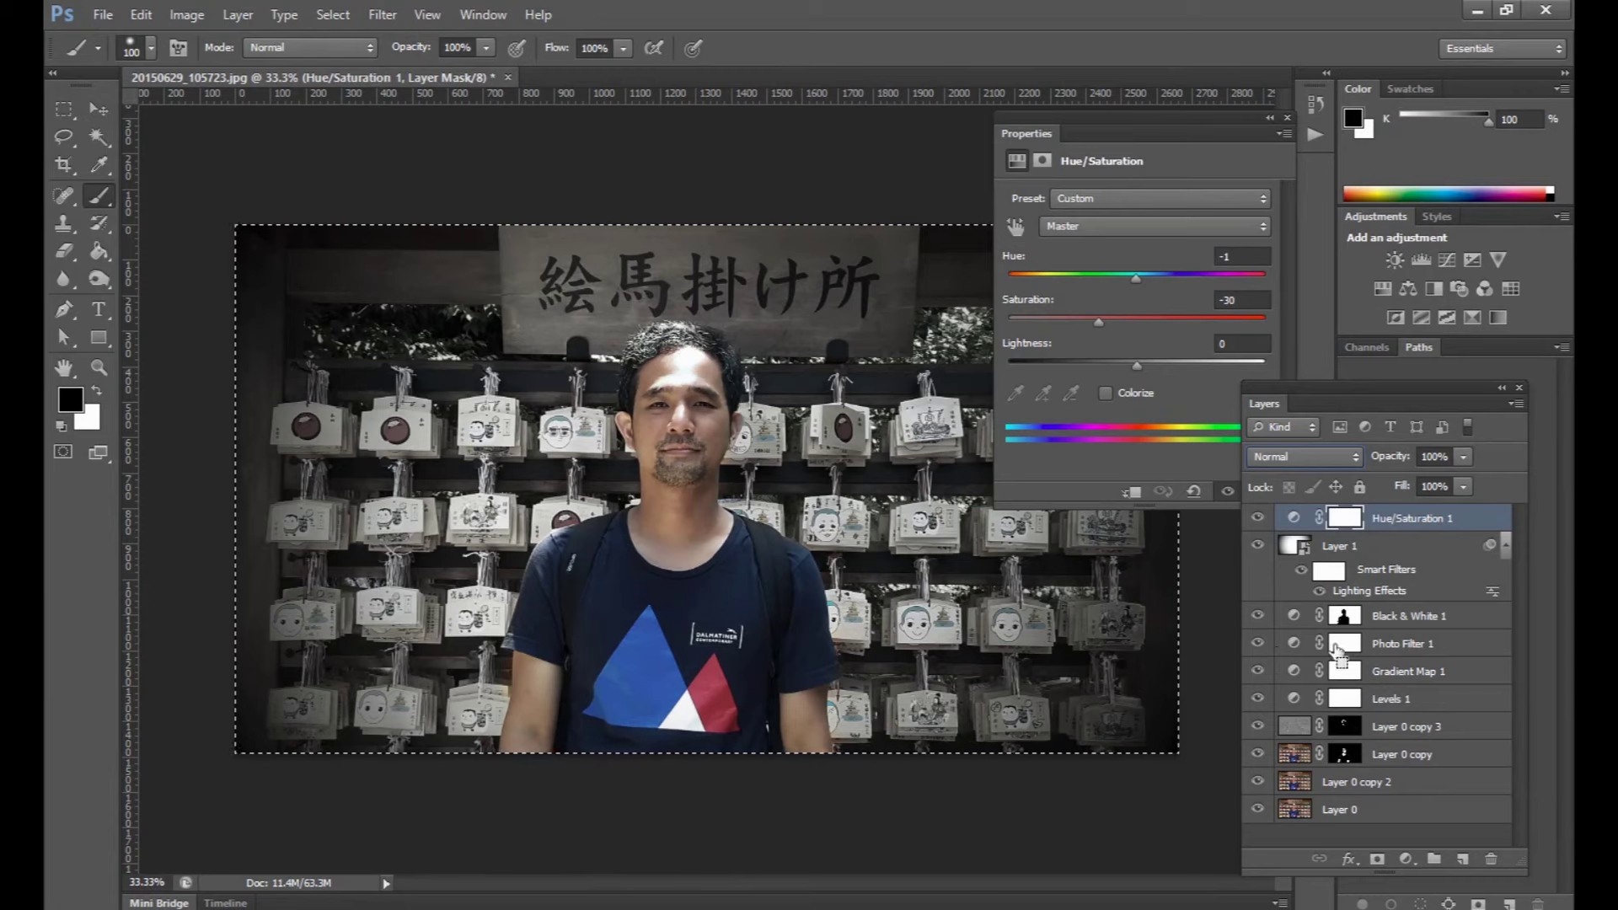
key(ctrl+d)
key(ctrl+shift+alt+e)
drag(1258, 546, 1254, 835)
Step: Choose the Dodge tool and set its exposure to 30%
click(99, 279)
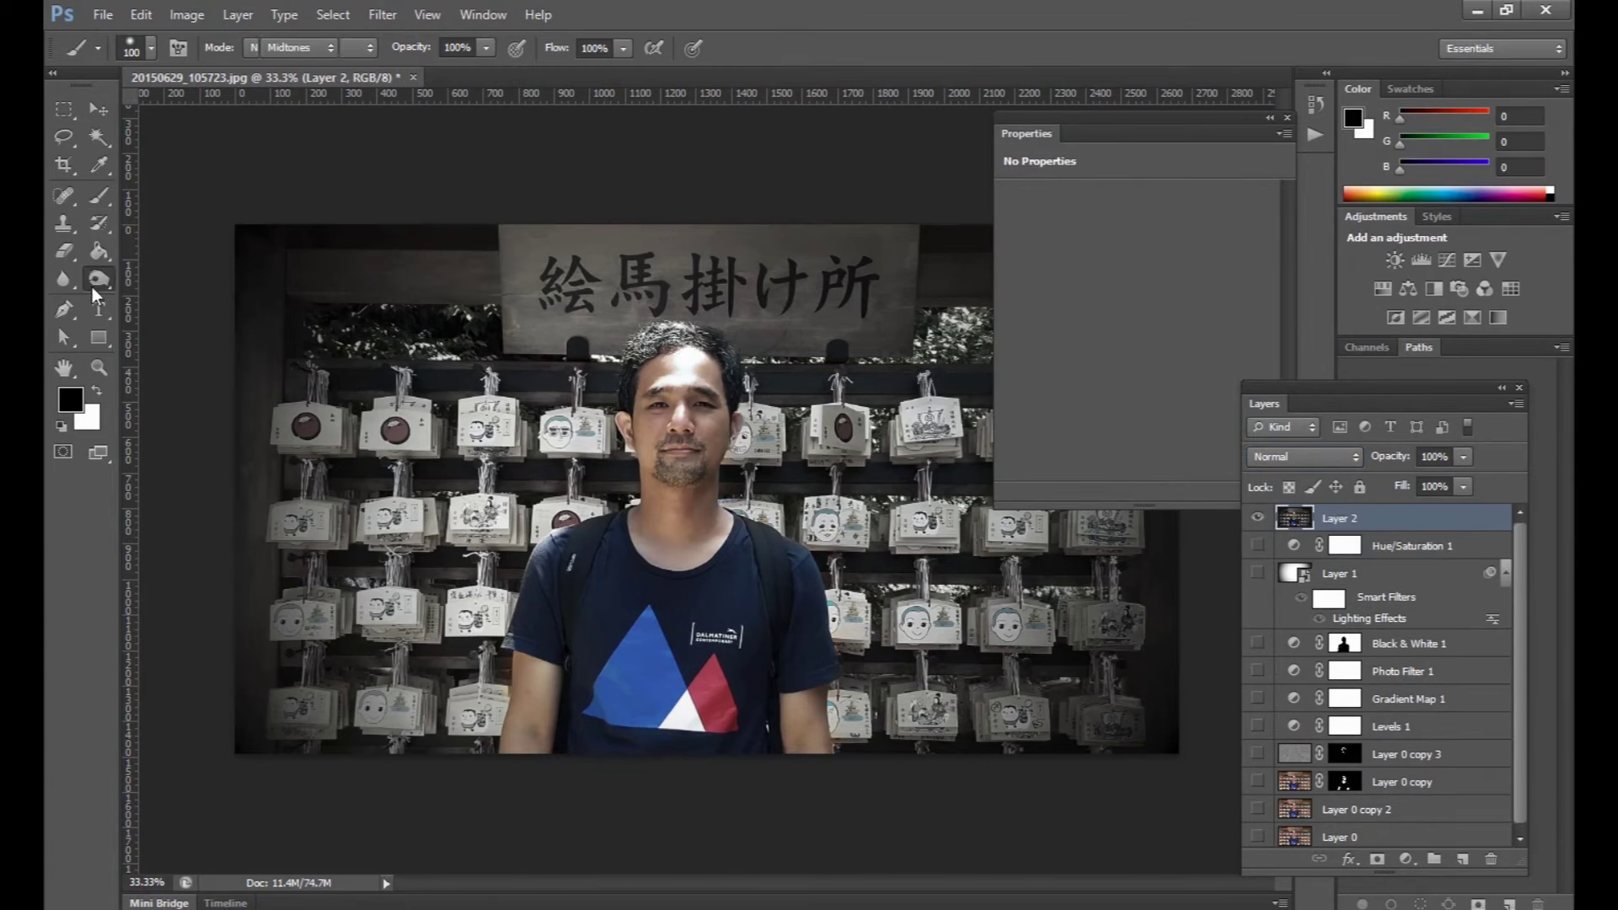
key(ctrl+1)
key(ctrl+plus)
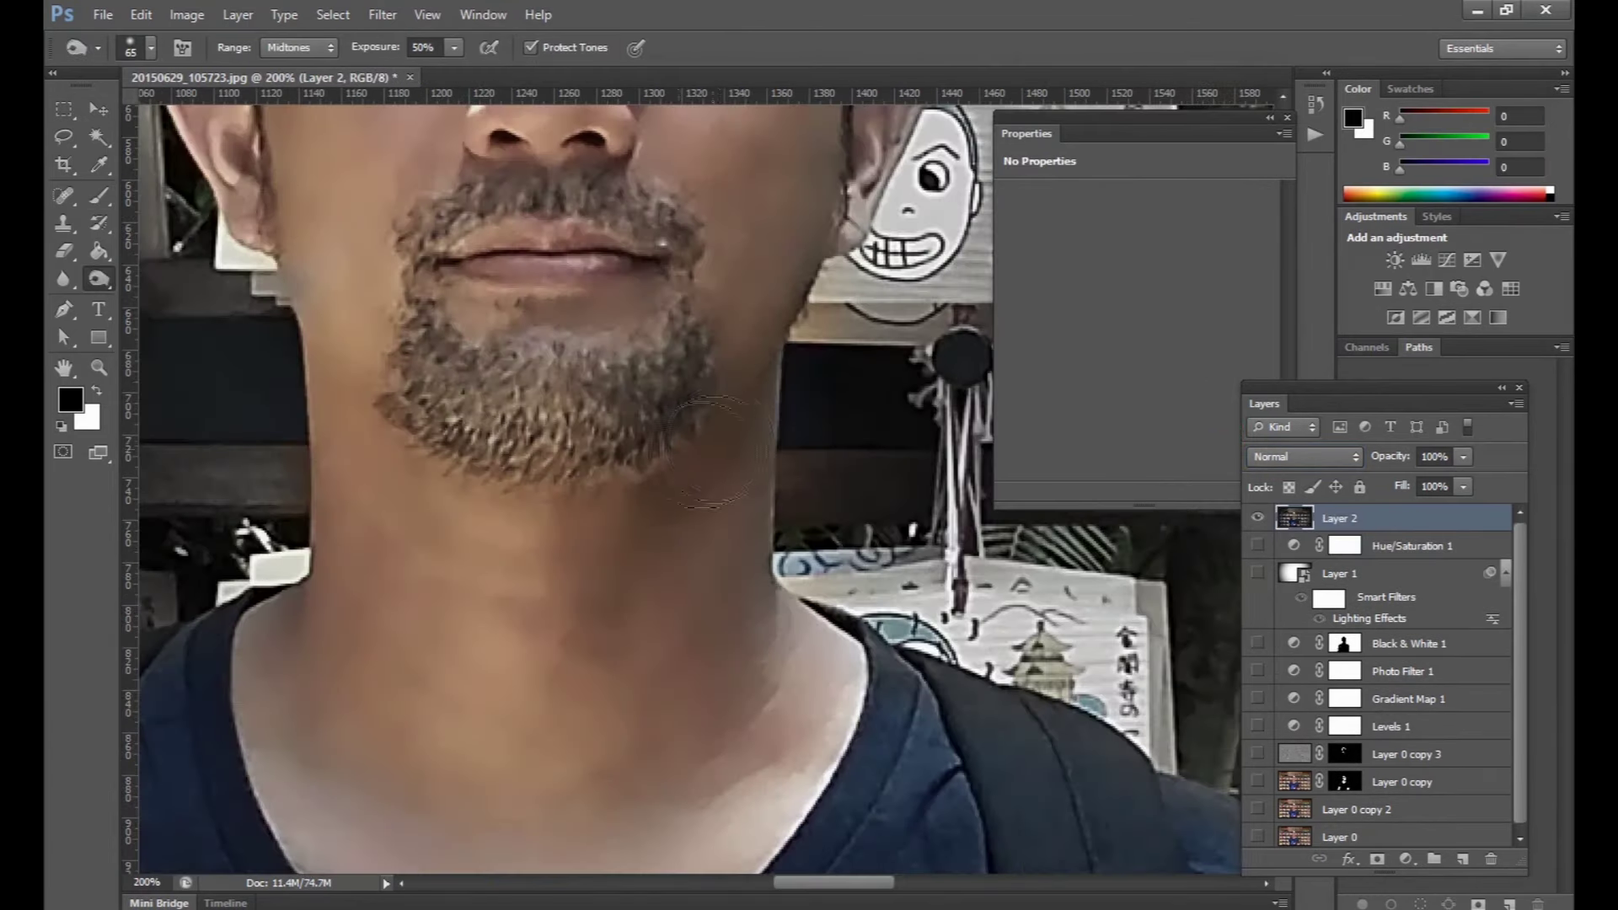
click(433, 47)
text(30)
key(Return)
key(ctrl+minus)
key(ctrl+minus)
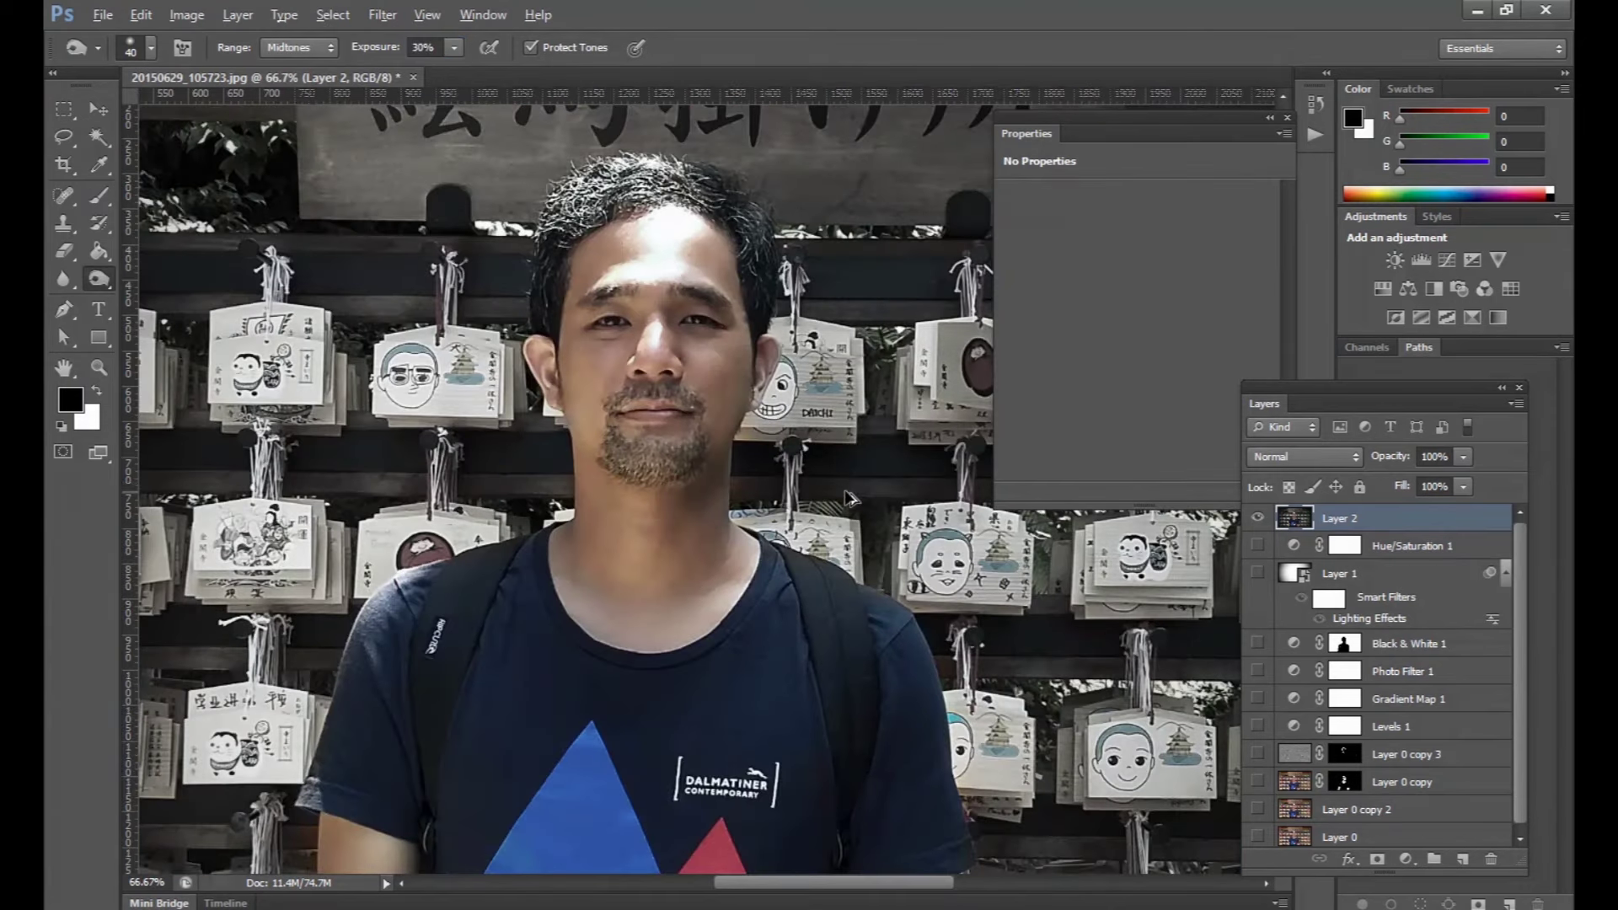
click(426, 47)
text(10)
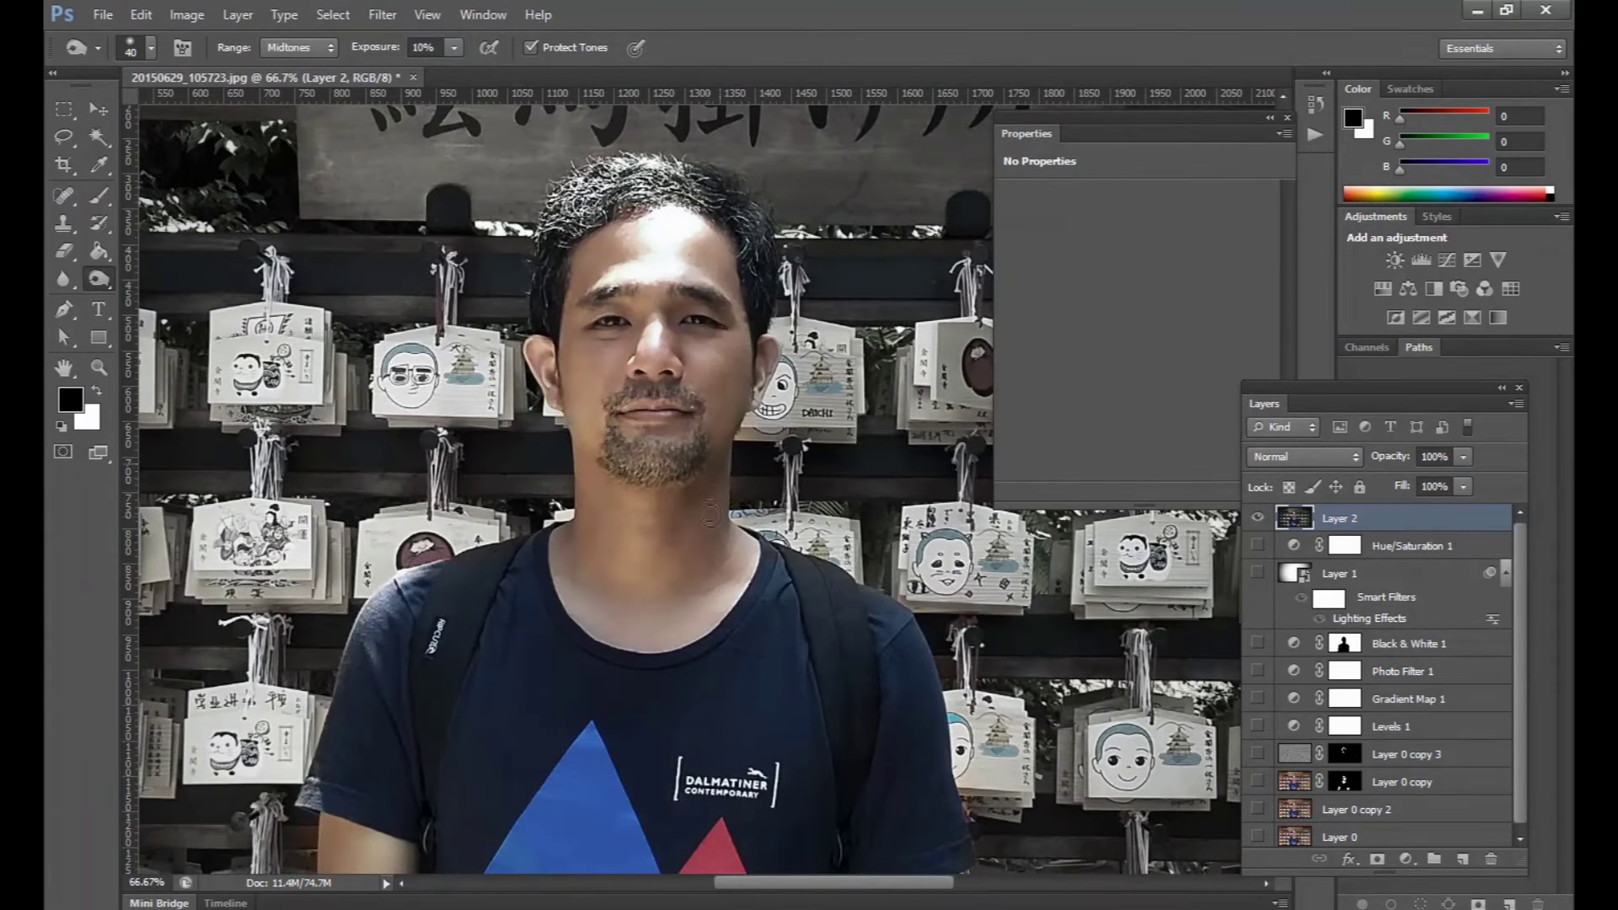
Step: Dodge the man's forehead and nose at 14% exposure with a size-80 brush
drag(619, 693, 682, 457)
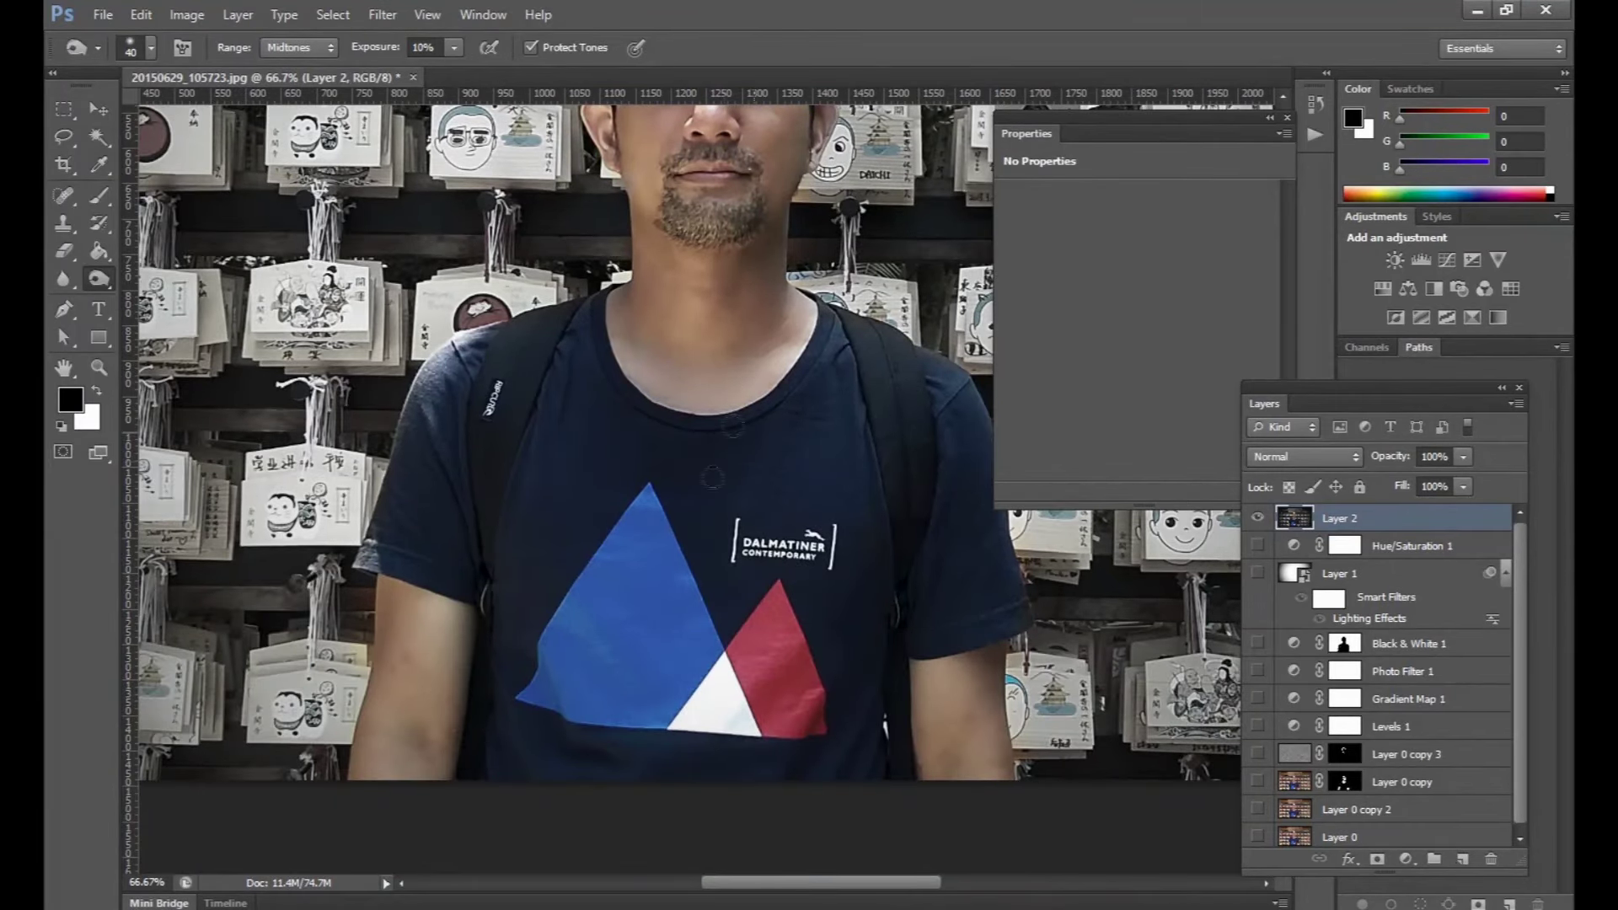
scroll(802, 372, up, 5)
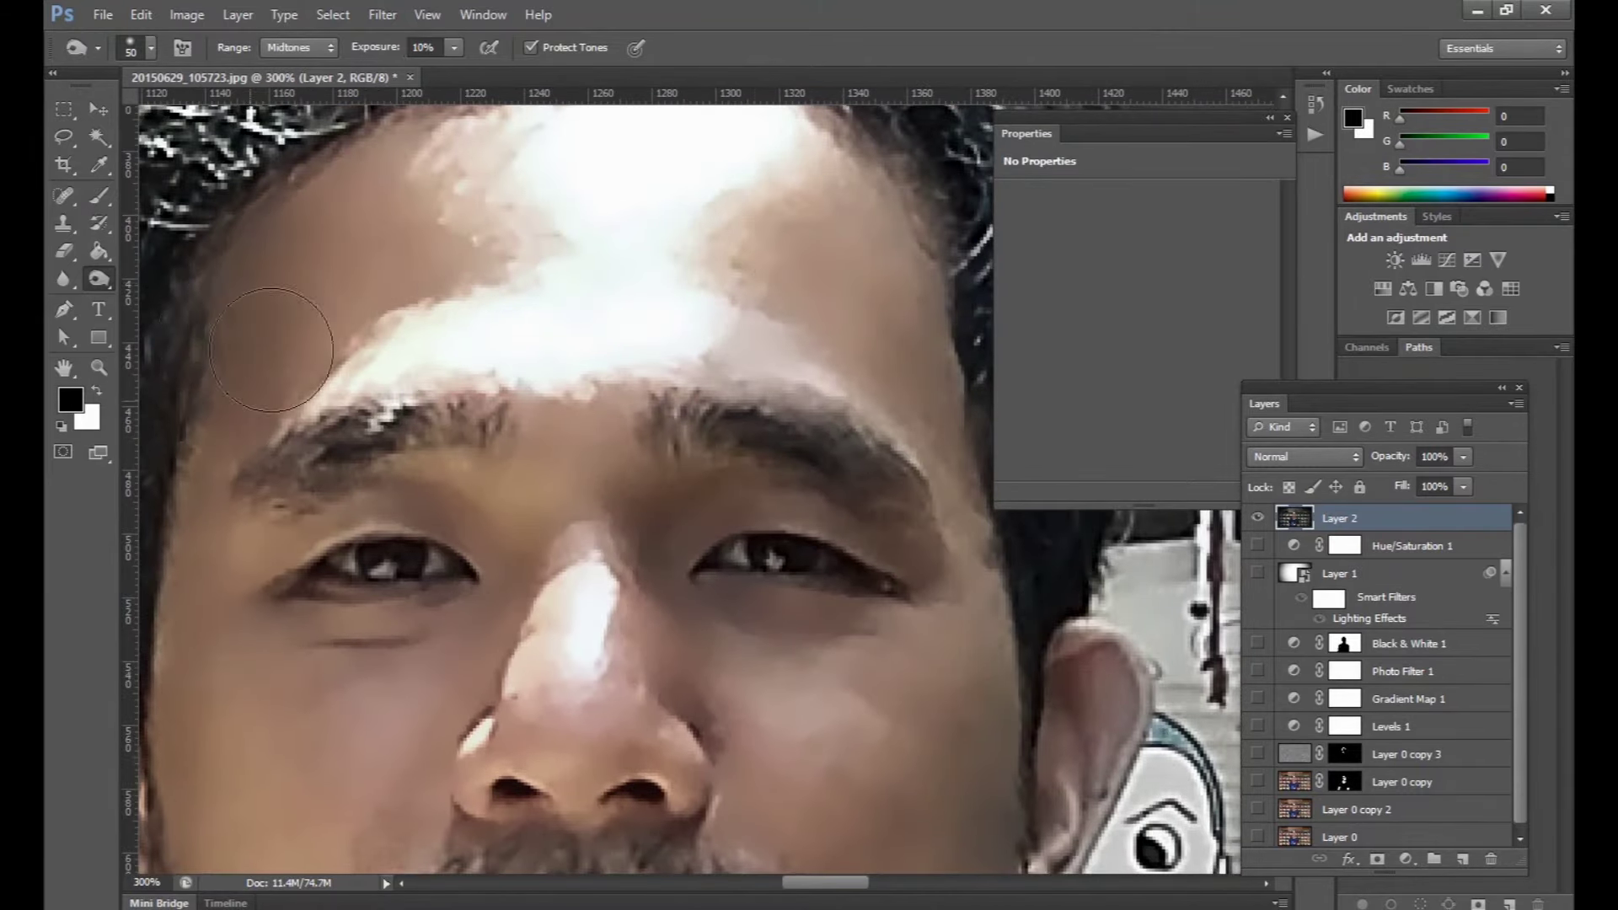
drag(936, 573, 699, 571)
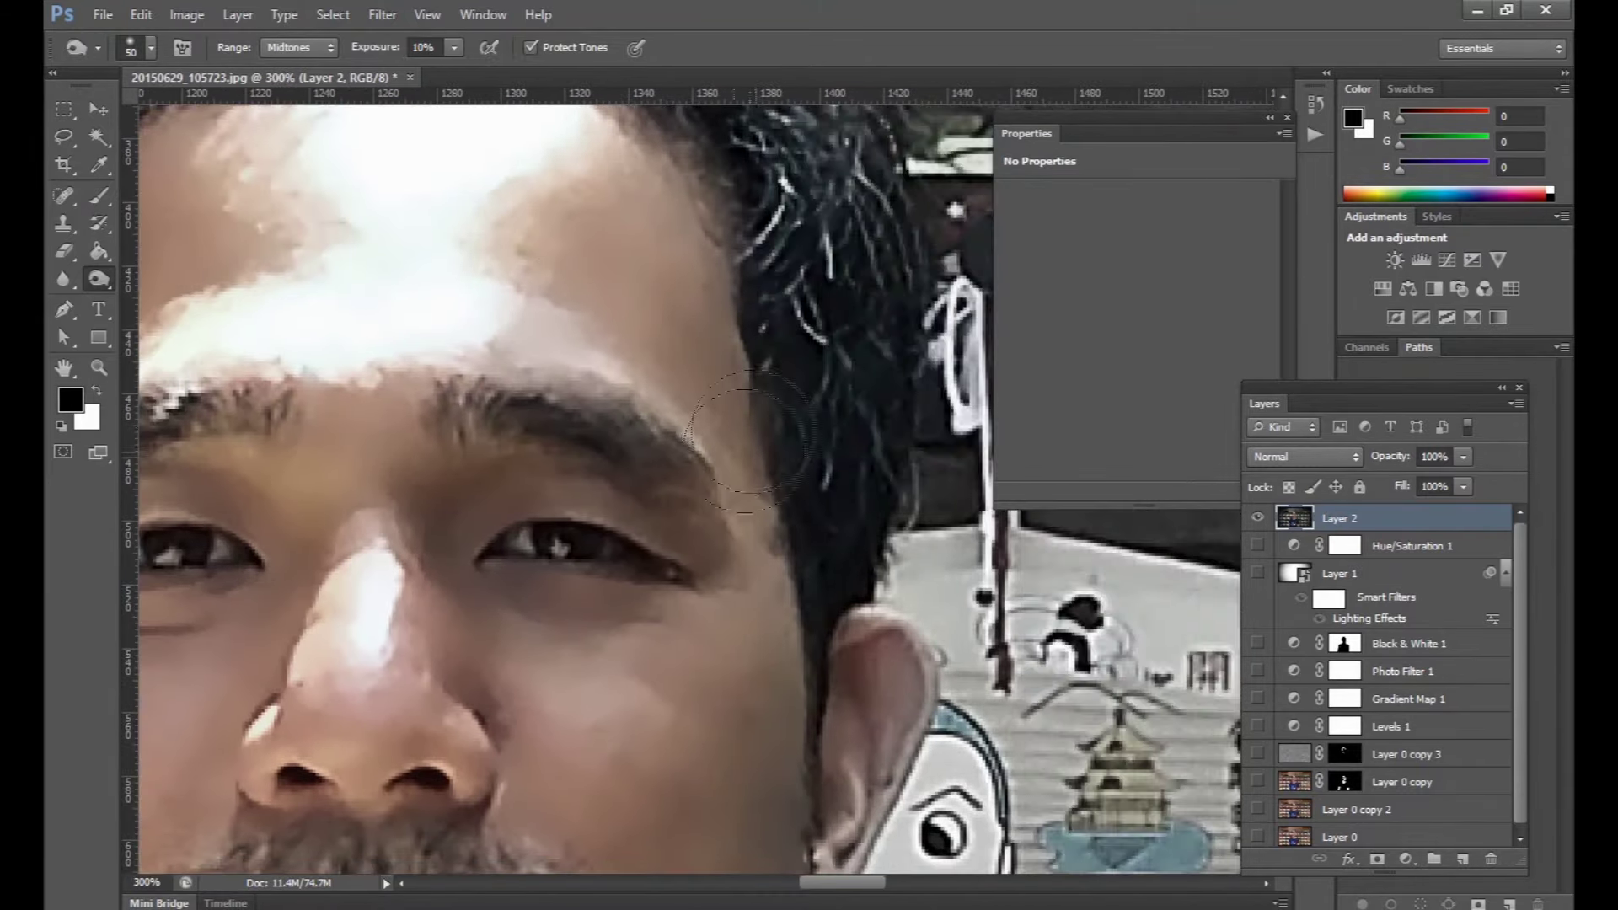
key(ctrl+minus)
key(ctrl+minus)
key(ctrl+minus)
key(ctrl+minus)
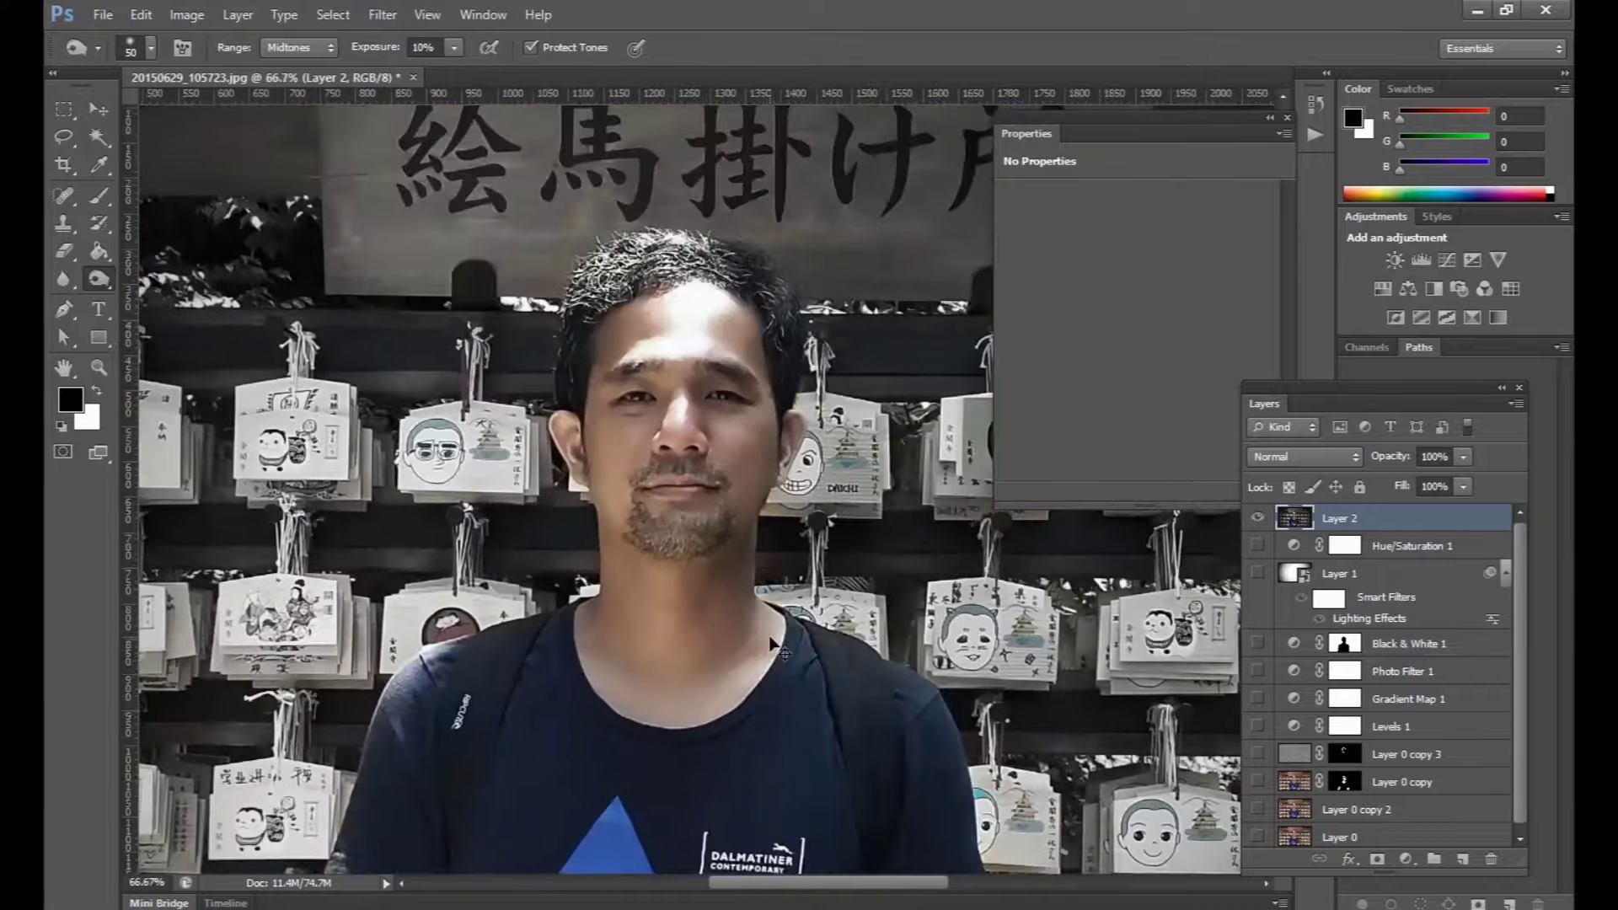
scroll(774, 645, down, 2)
drag(454, 47, 462, 73)
key(bracketright)
key(bracketright)
key(bracketright)
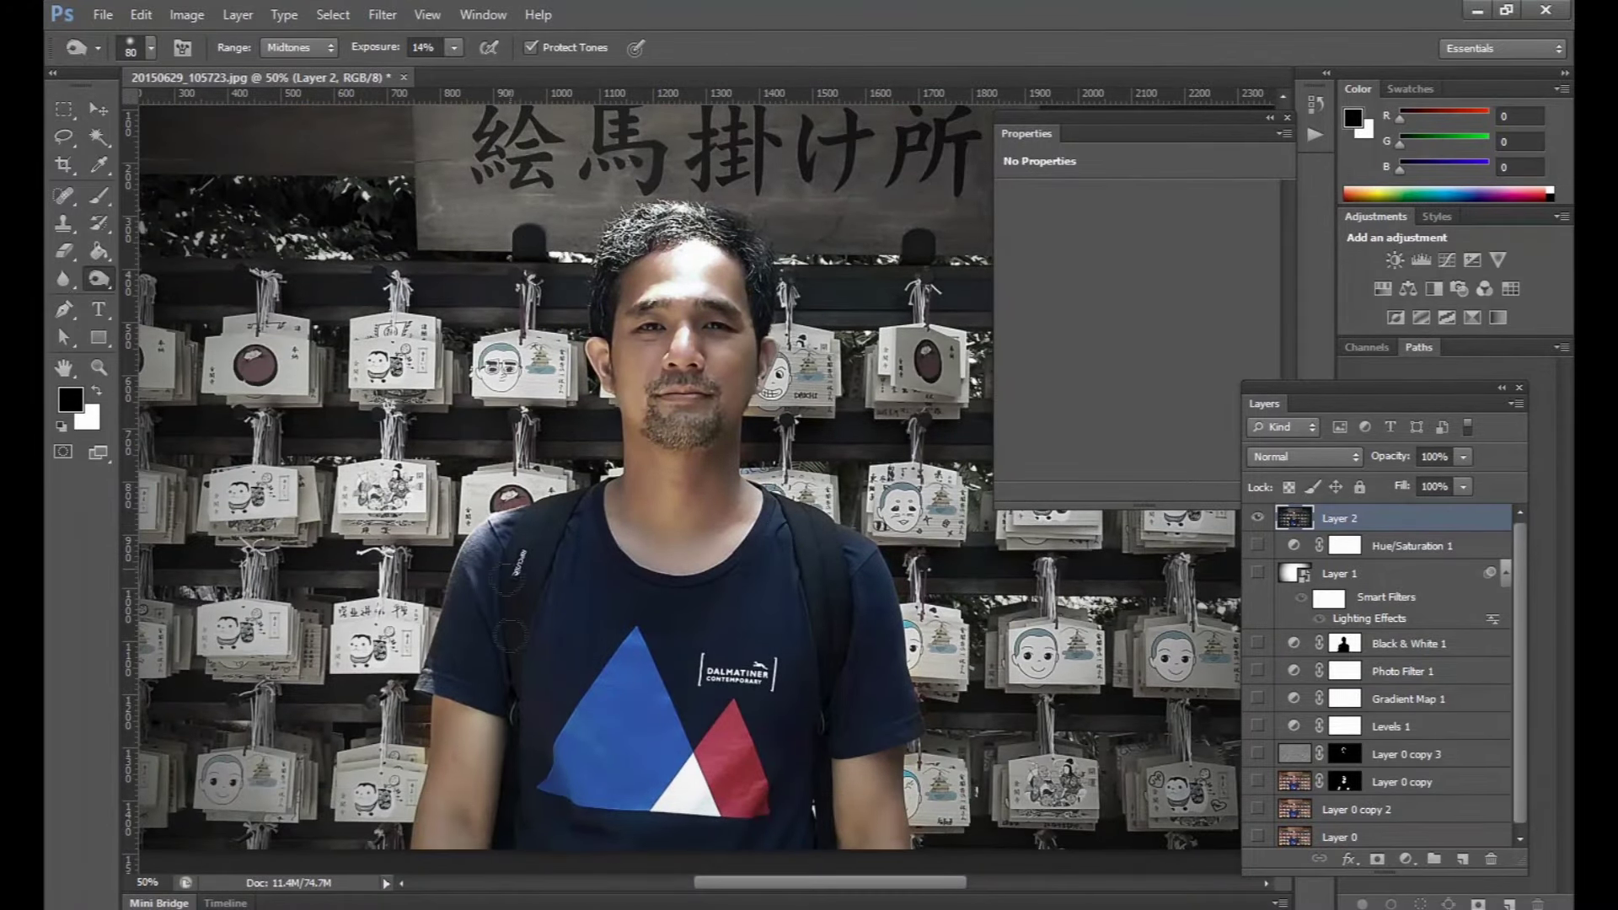
scroll(674, 459, up, 2)
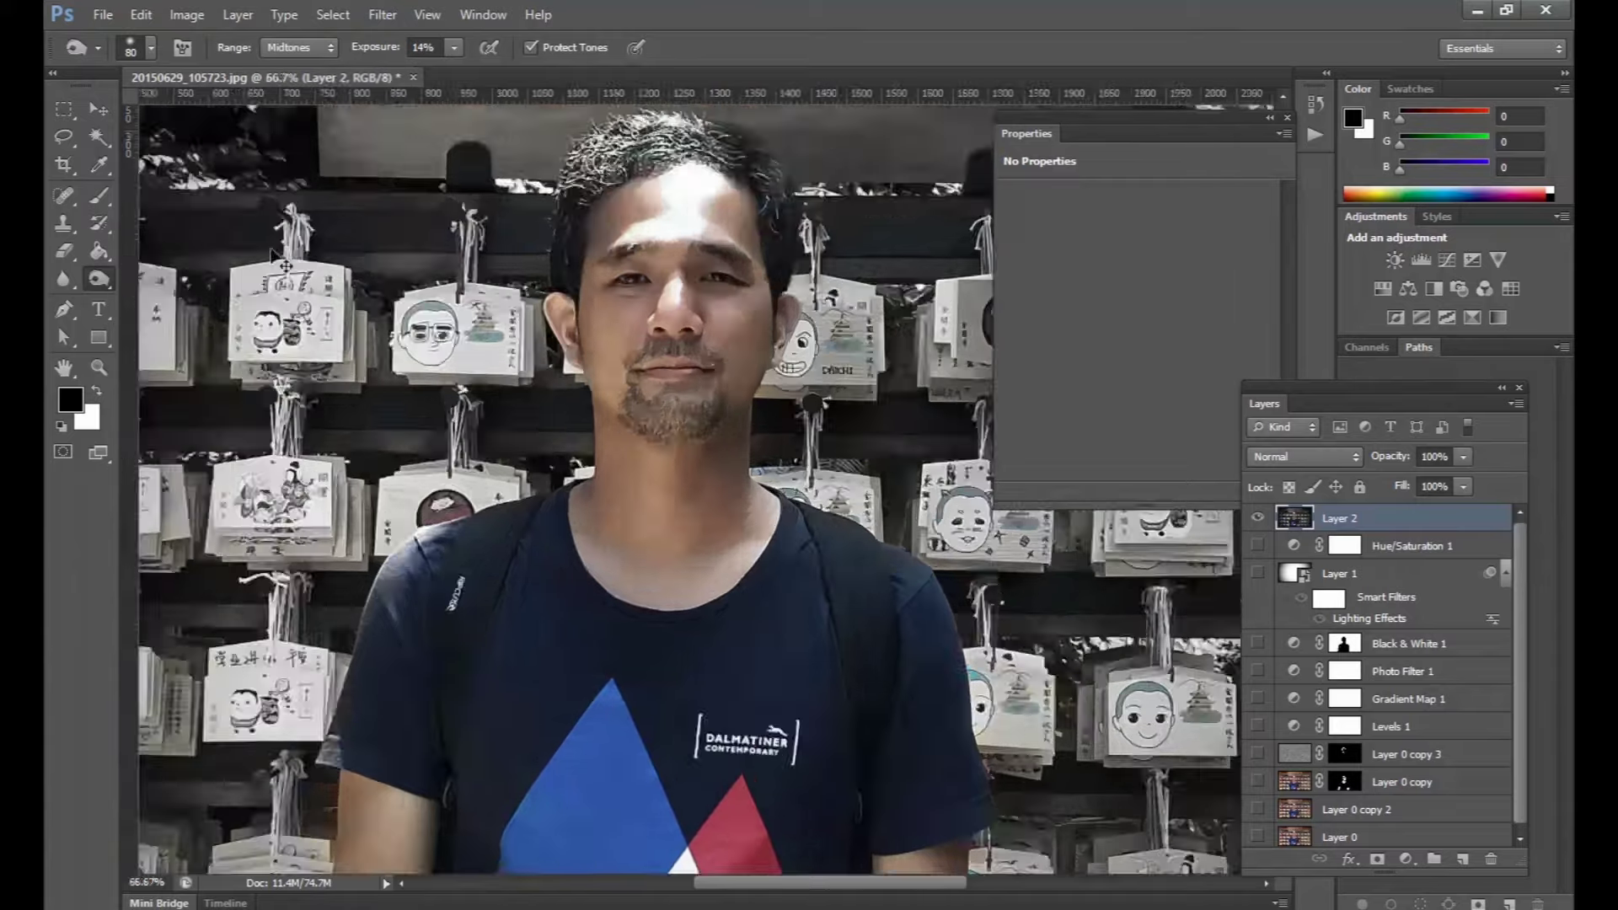
right_click(98, 278)
Step: Switch to the Dodge tool at 15% exposure and zoom in on the man's face
click(173, 275)
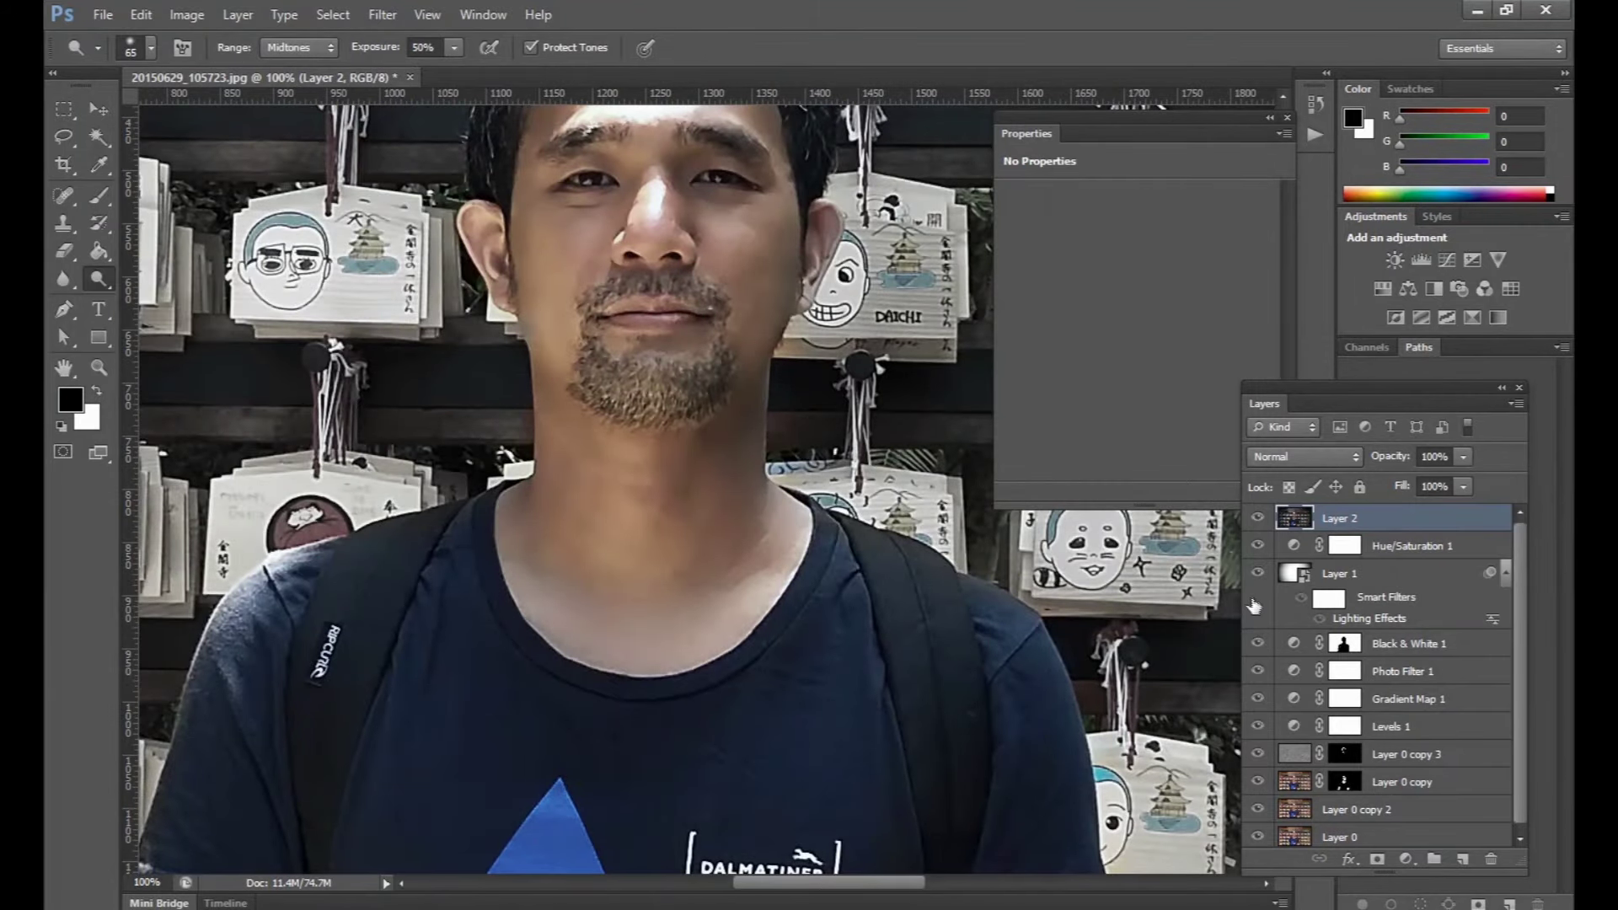
scroll(759, 421, down, 2)
drag(1319, 387, 1375, 118)
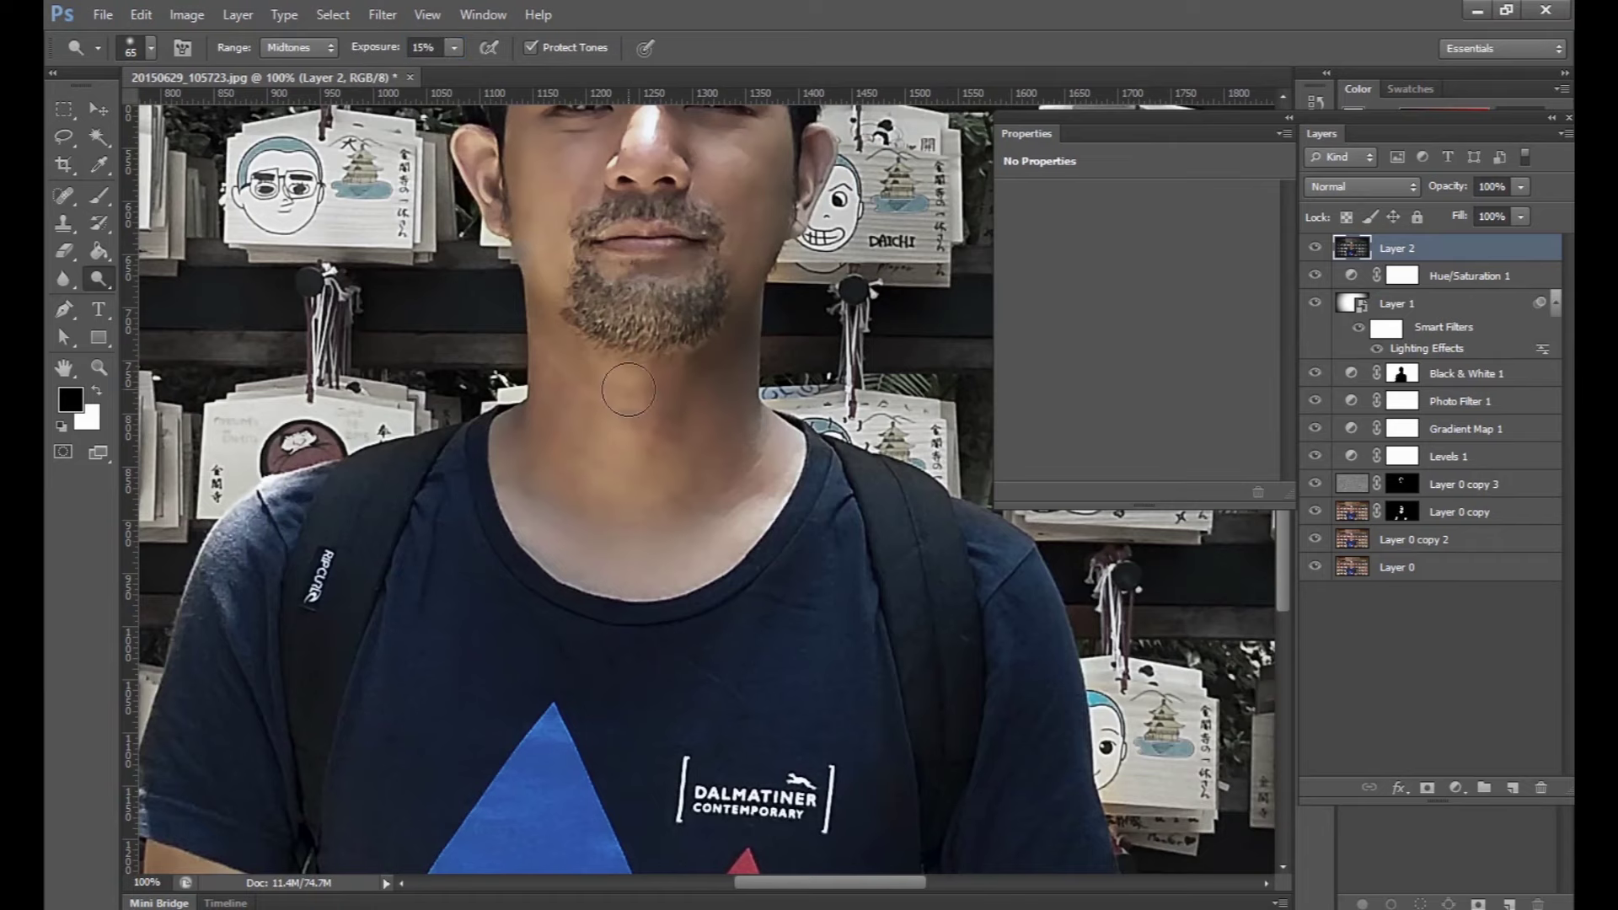
drag(759, 535, 764, 327)
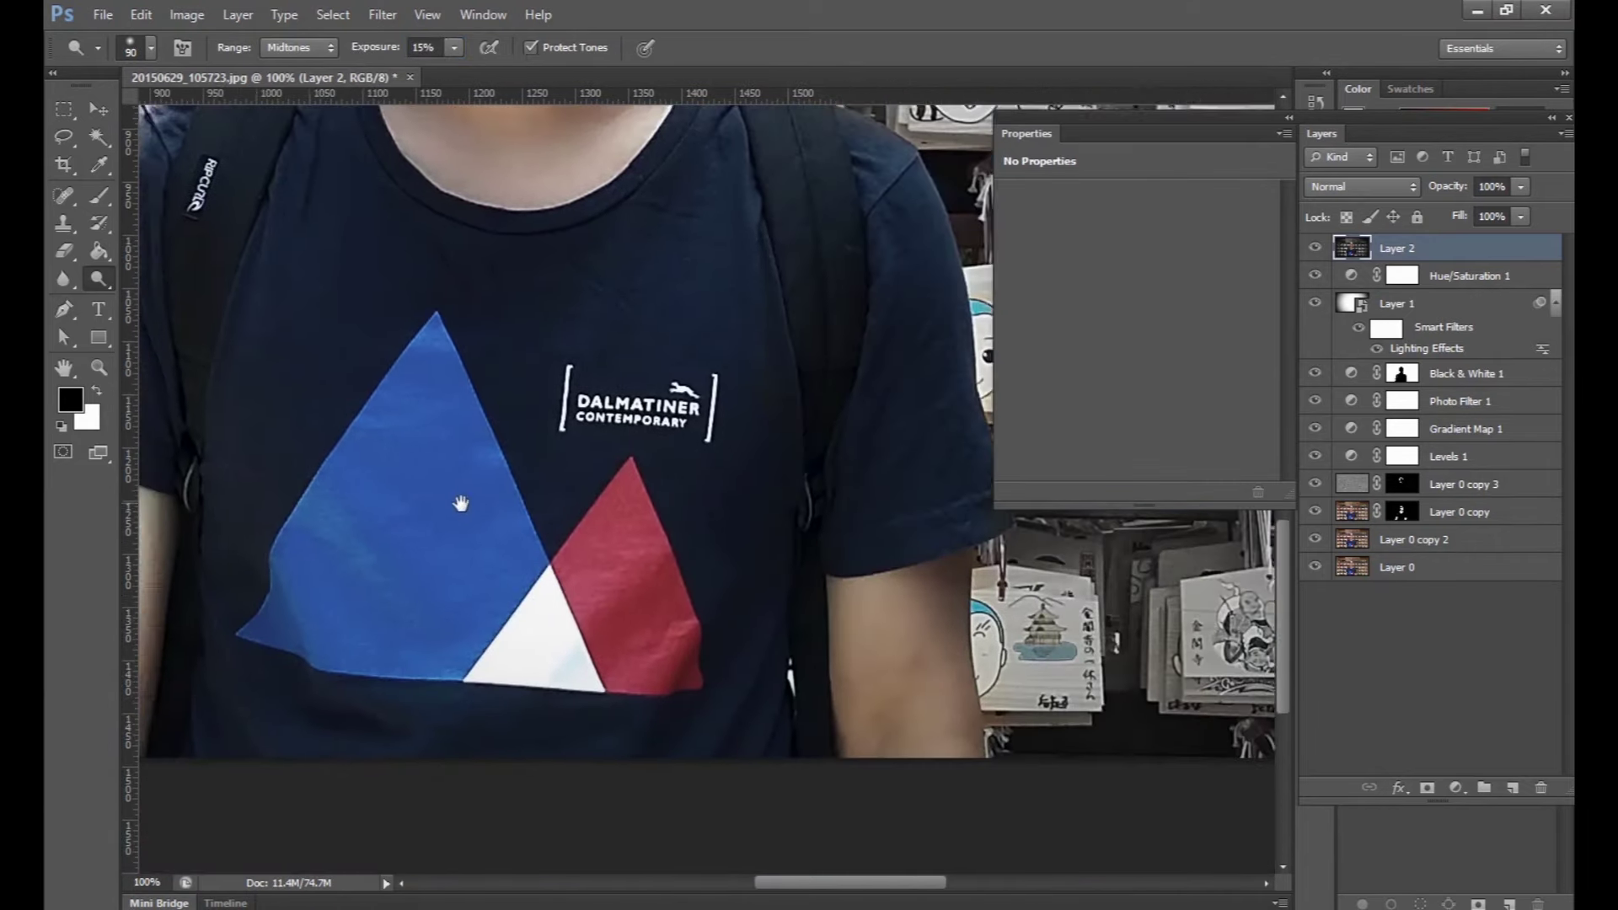
key(ctrl+minus)
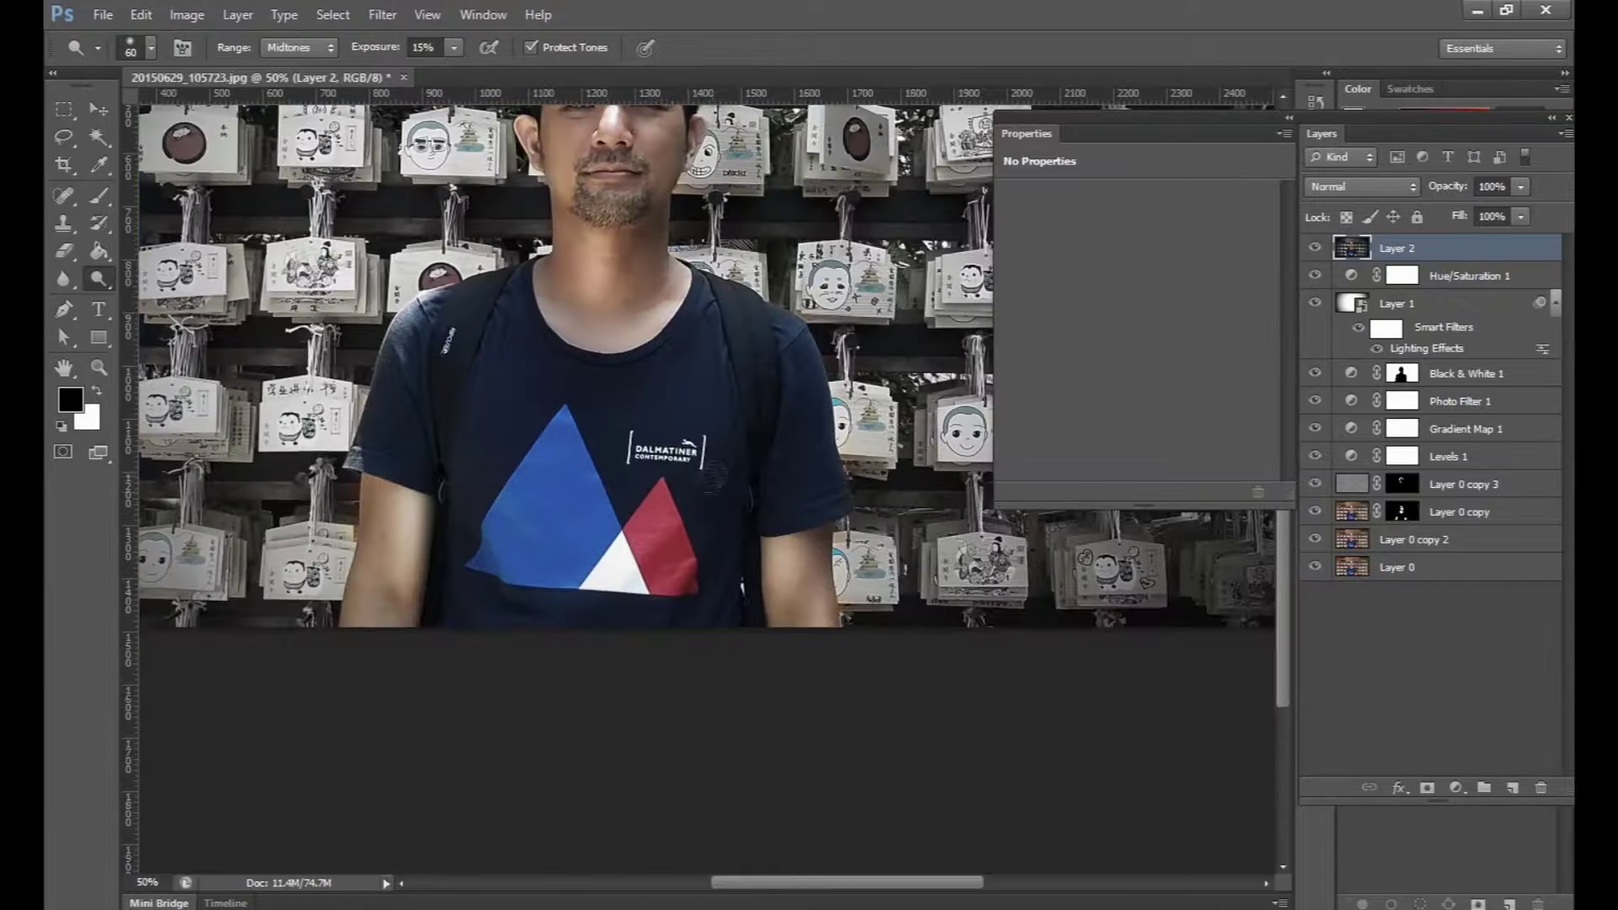
key(ctrl+plus)
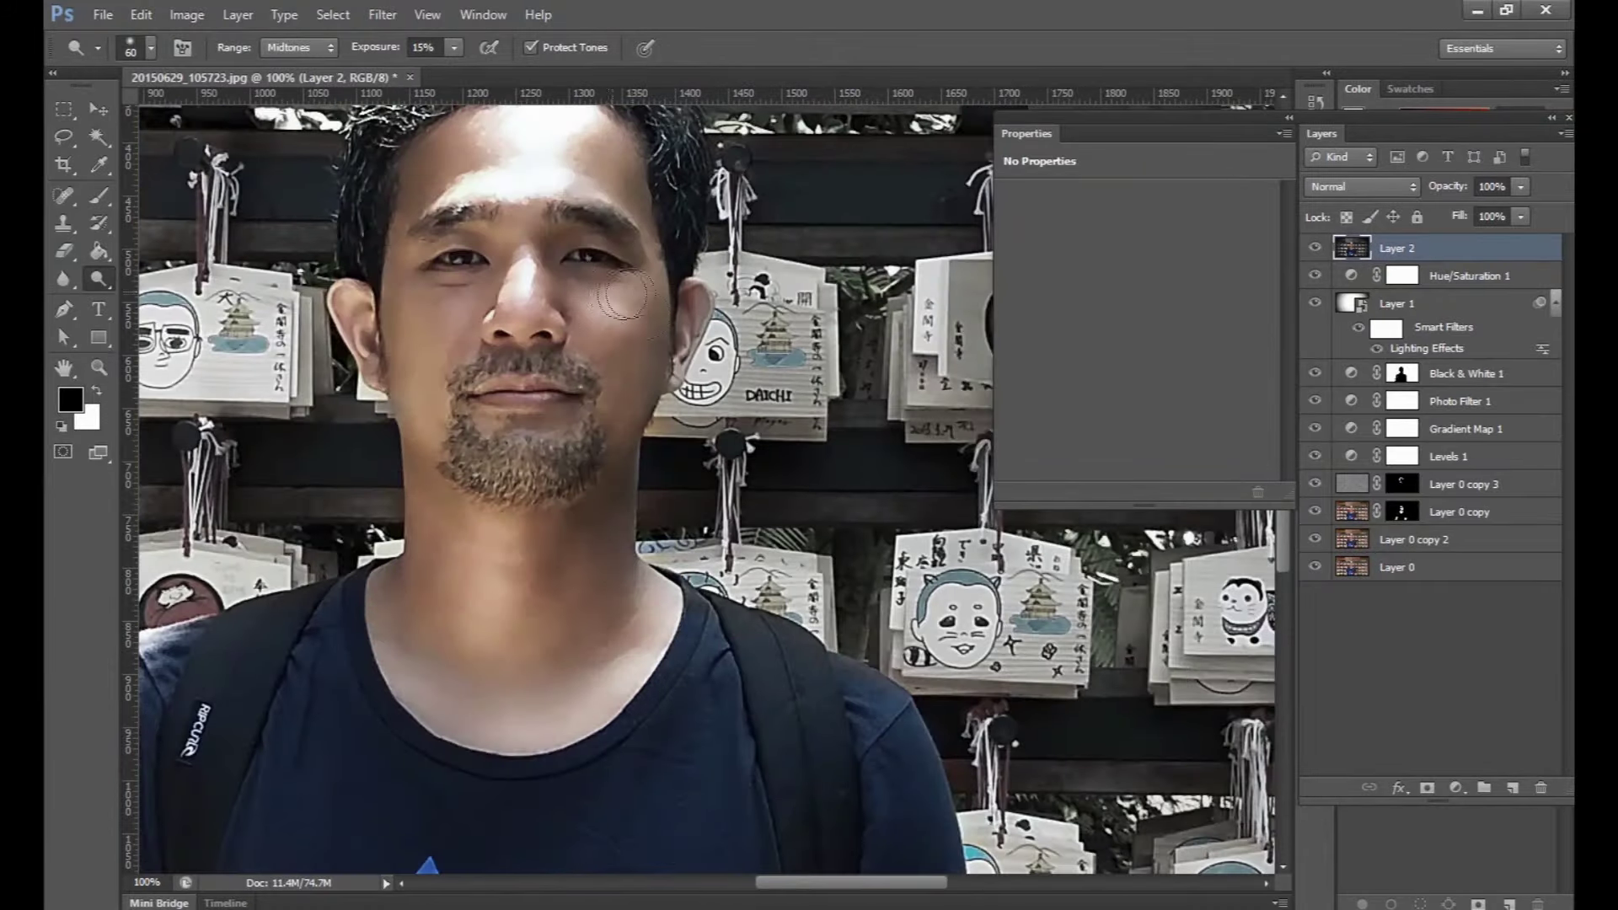
Step: Dodge the cheek and forehead, zooming to 300% and shrinking the brush to 9
drag(438, 303, 434, 312)
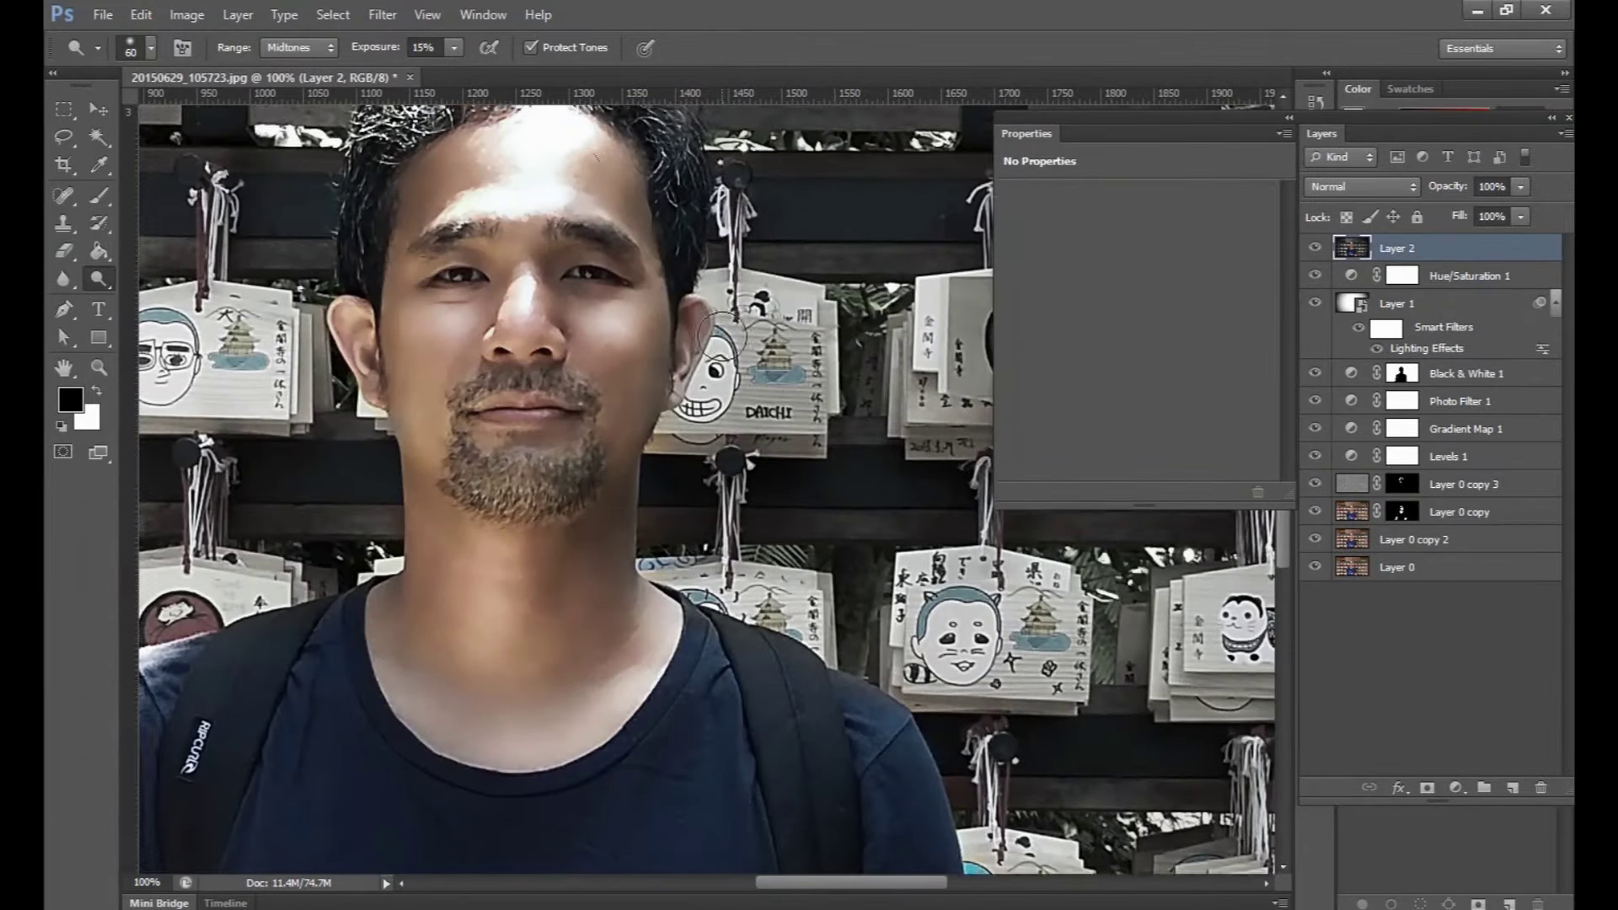
scroll(434, 312, up, 2)
drag(590, 215, 484, 223)
key(ctrl+minus)
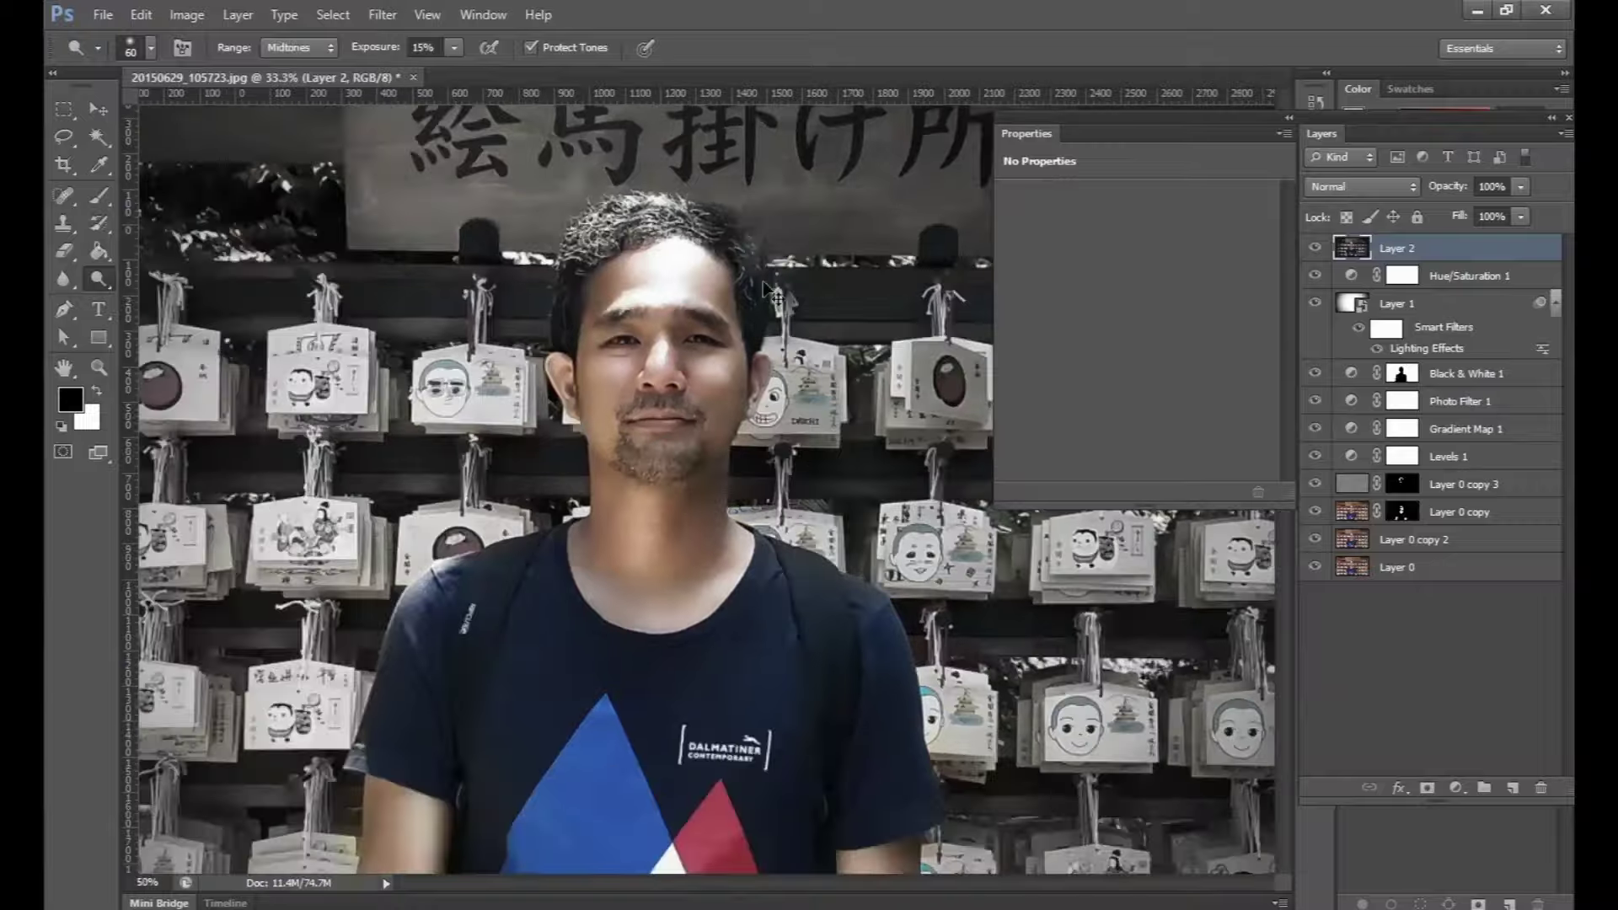
key(ctrl+plus)
key(ctrl+plus)
key(ctrl+plus)
key(ctrl+plus)
key(ctrl+plus)
key(ctrl+plus)
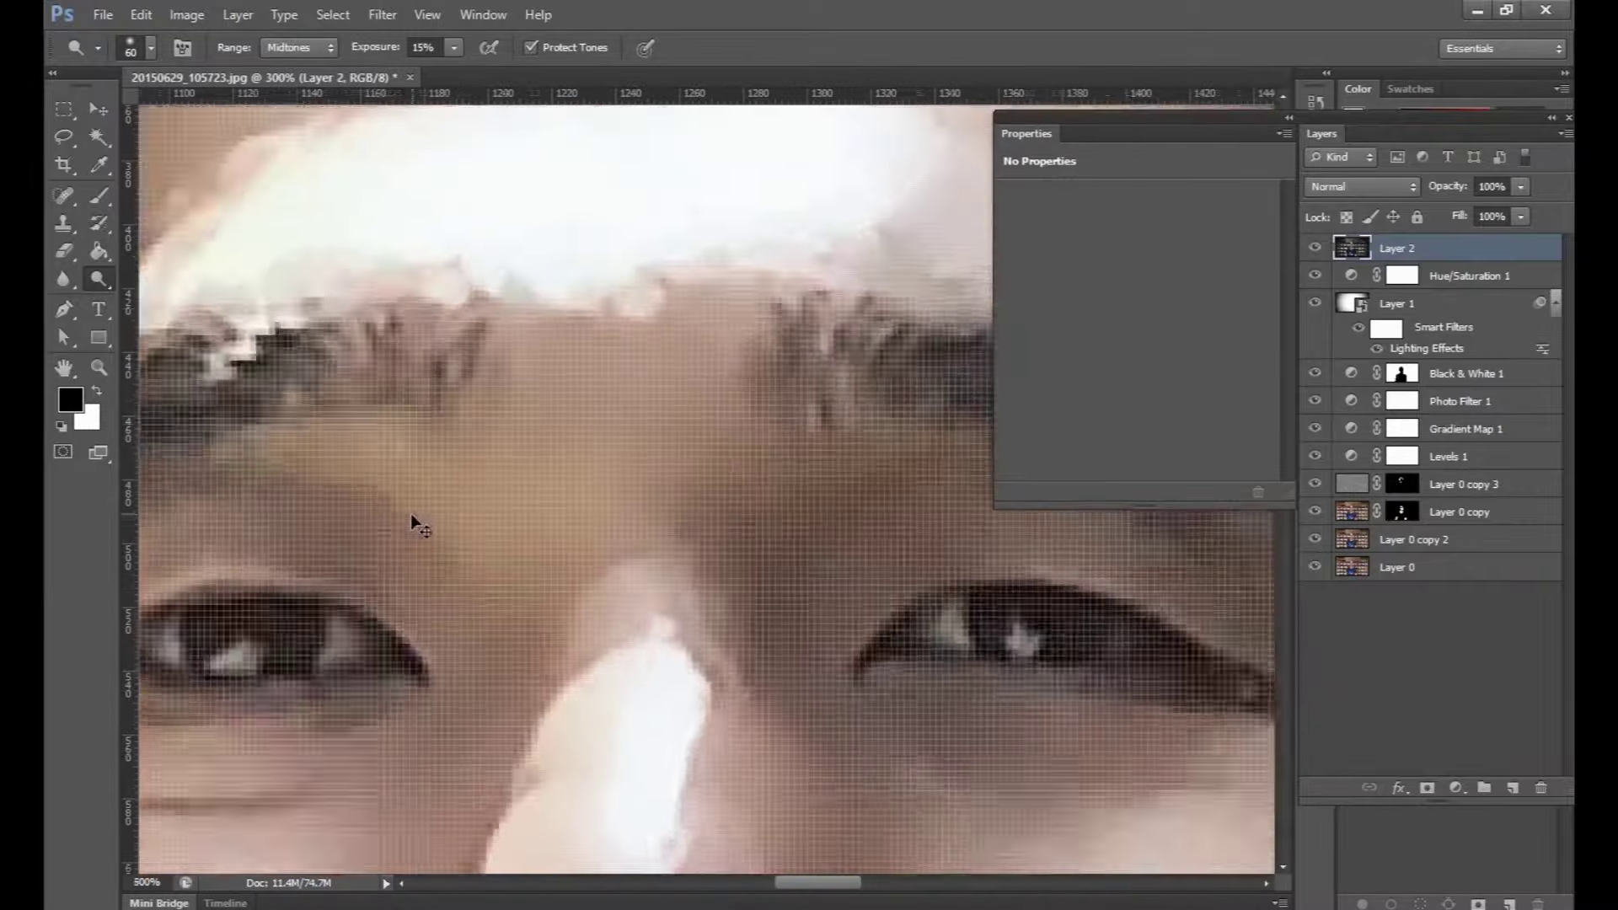
key(ctrl+plus)
key(bracketleft)
key(bracketleft)
key(bracketleft)
key(ctrl+minus)
key(ctrl+minus)
key(ctrl+minus)
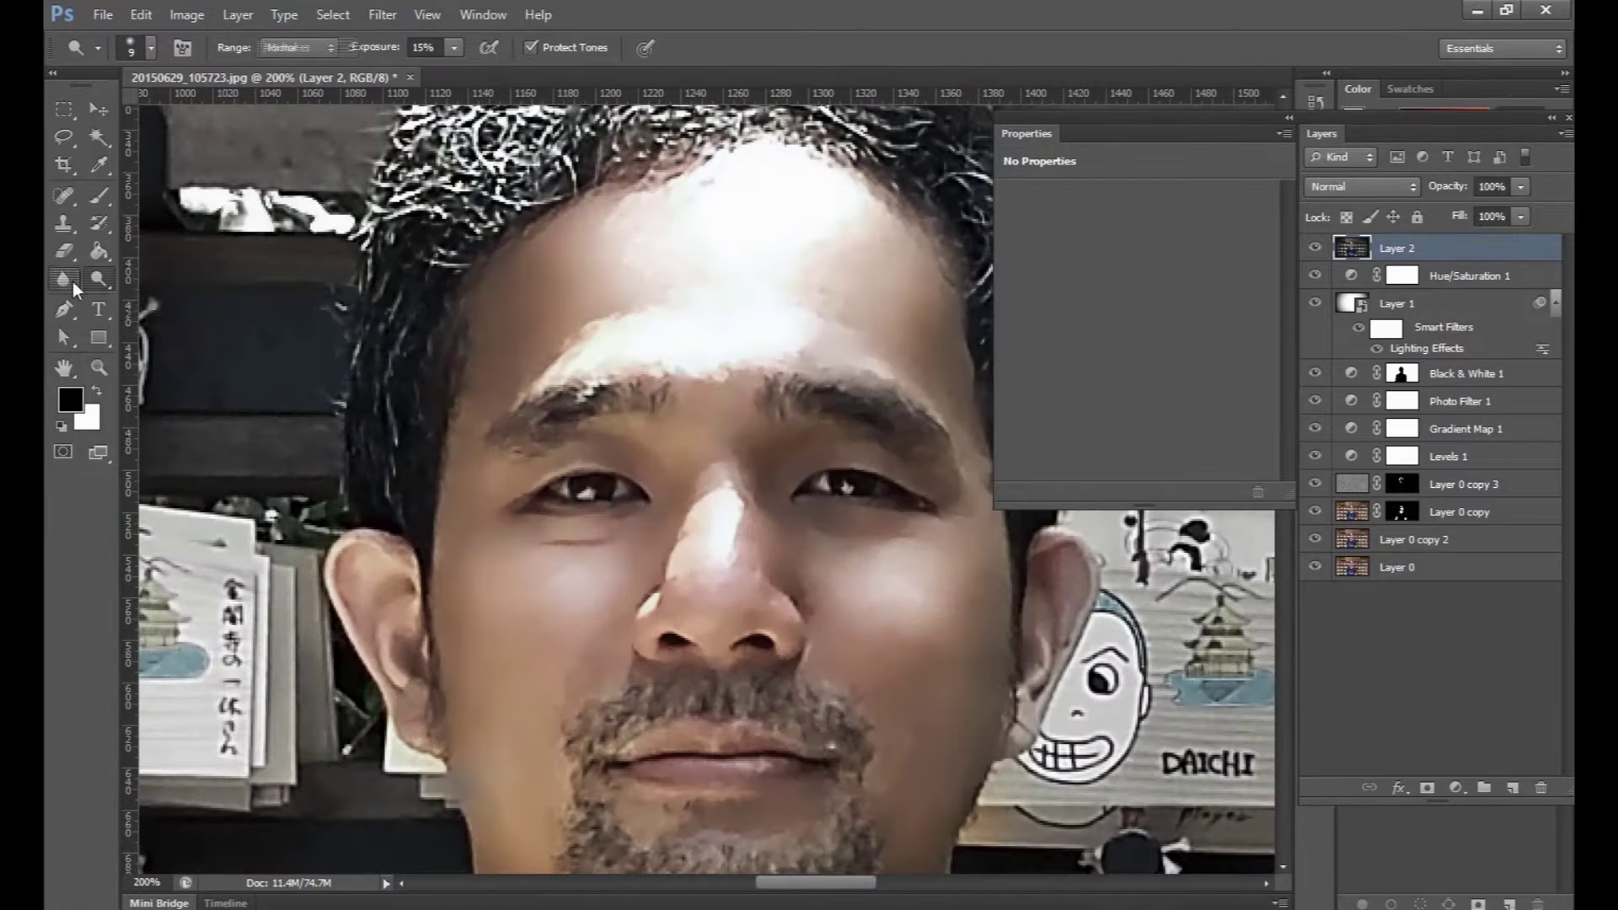
Step: Sharpen the beard from the left side to the chin, then lower Strength to 15%
right_click(64, 278)
click(126, 301)
scroll(708, 489, down, 5)
drag(533, 663, 679, 654)
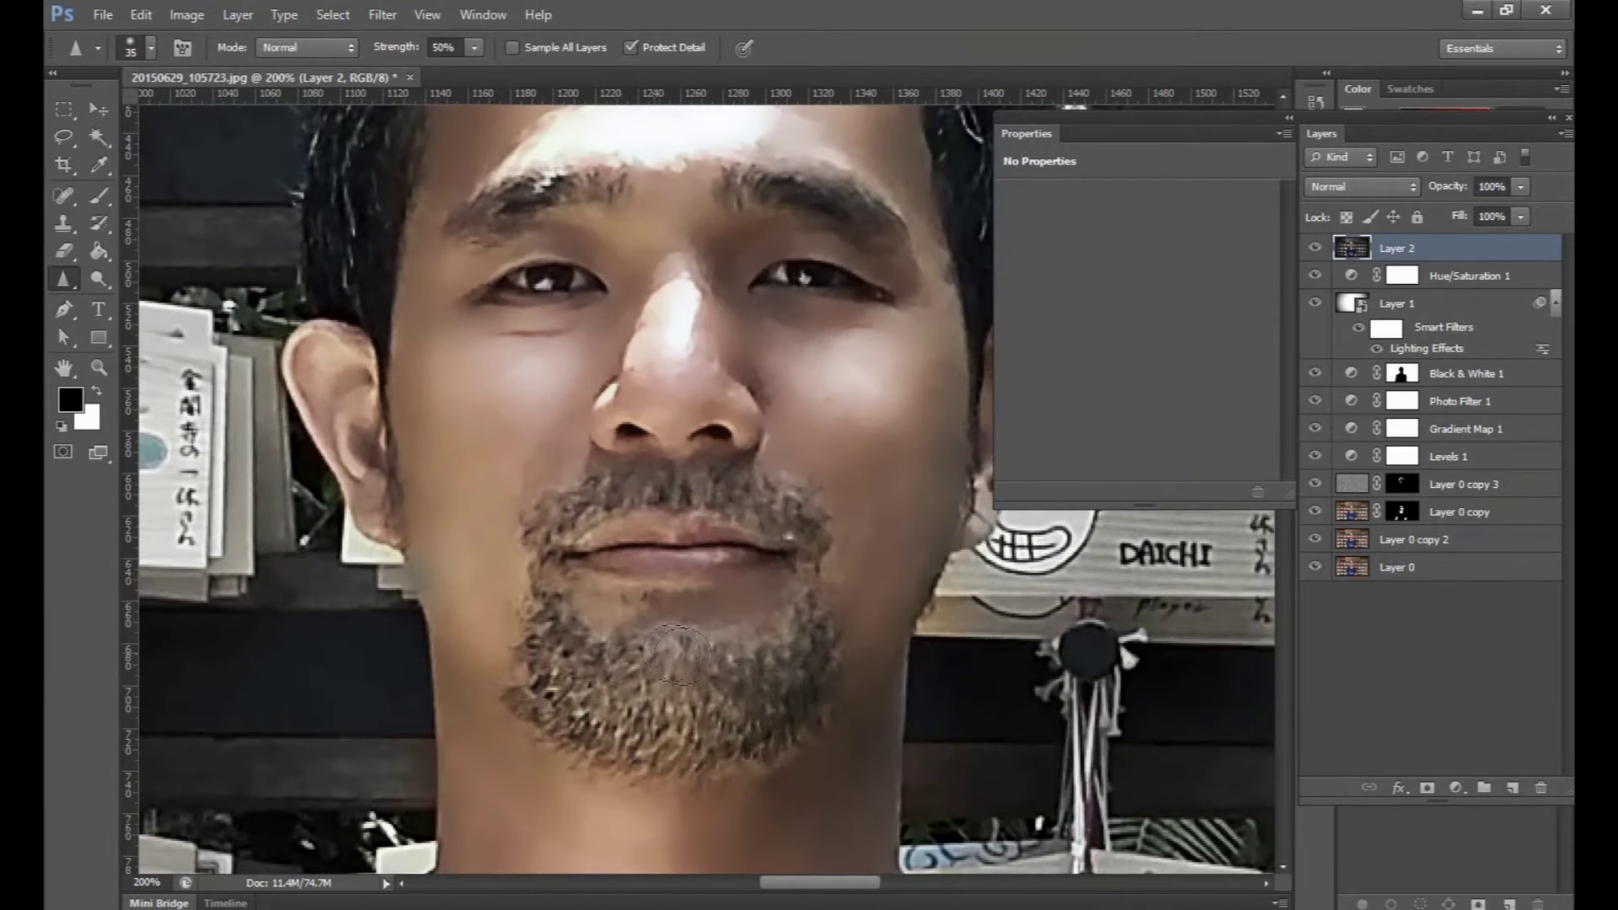
key(1)
key(5)
Step: Zoom out to review the sharpened face, then the entire photo
key(ctrl+minus)
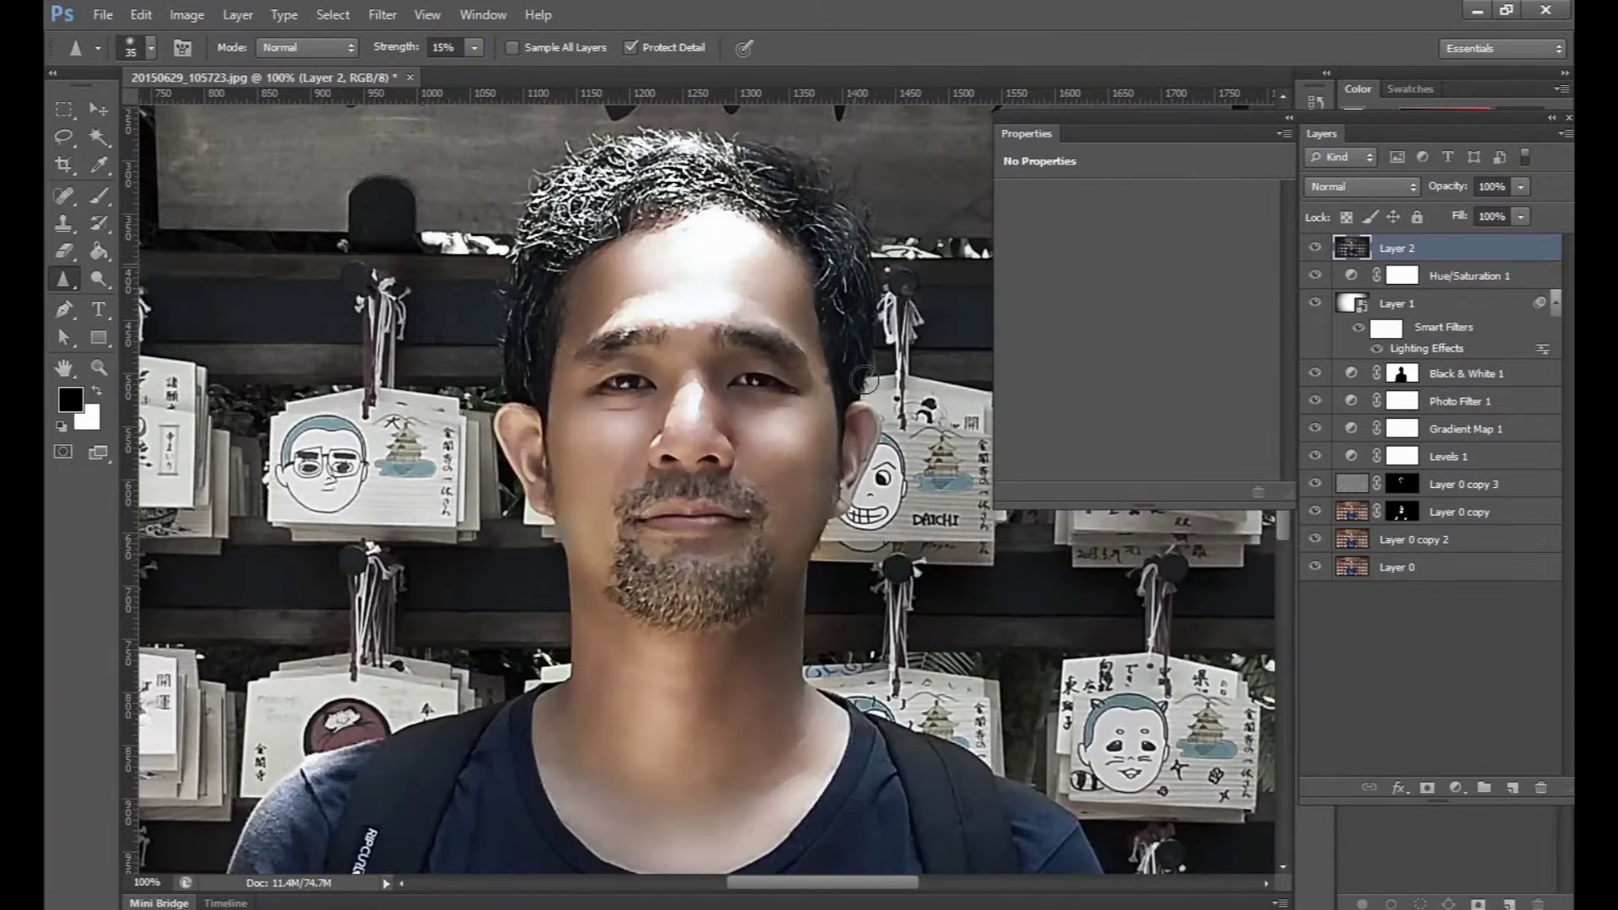
key(ctrl+minus)
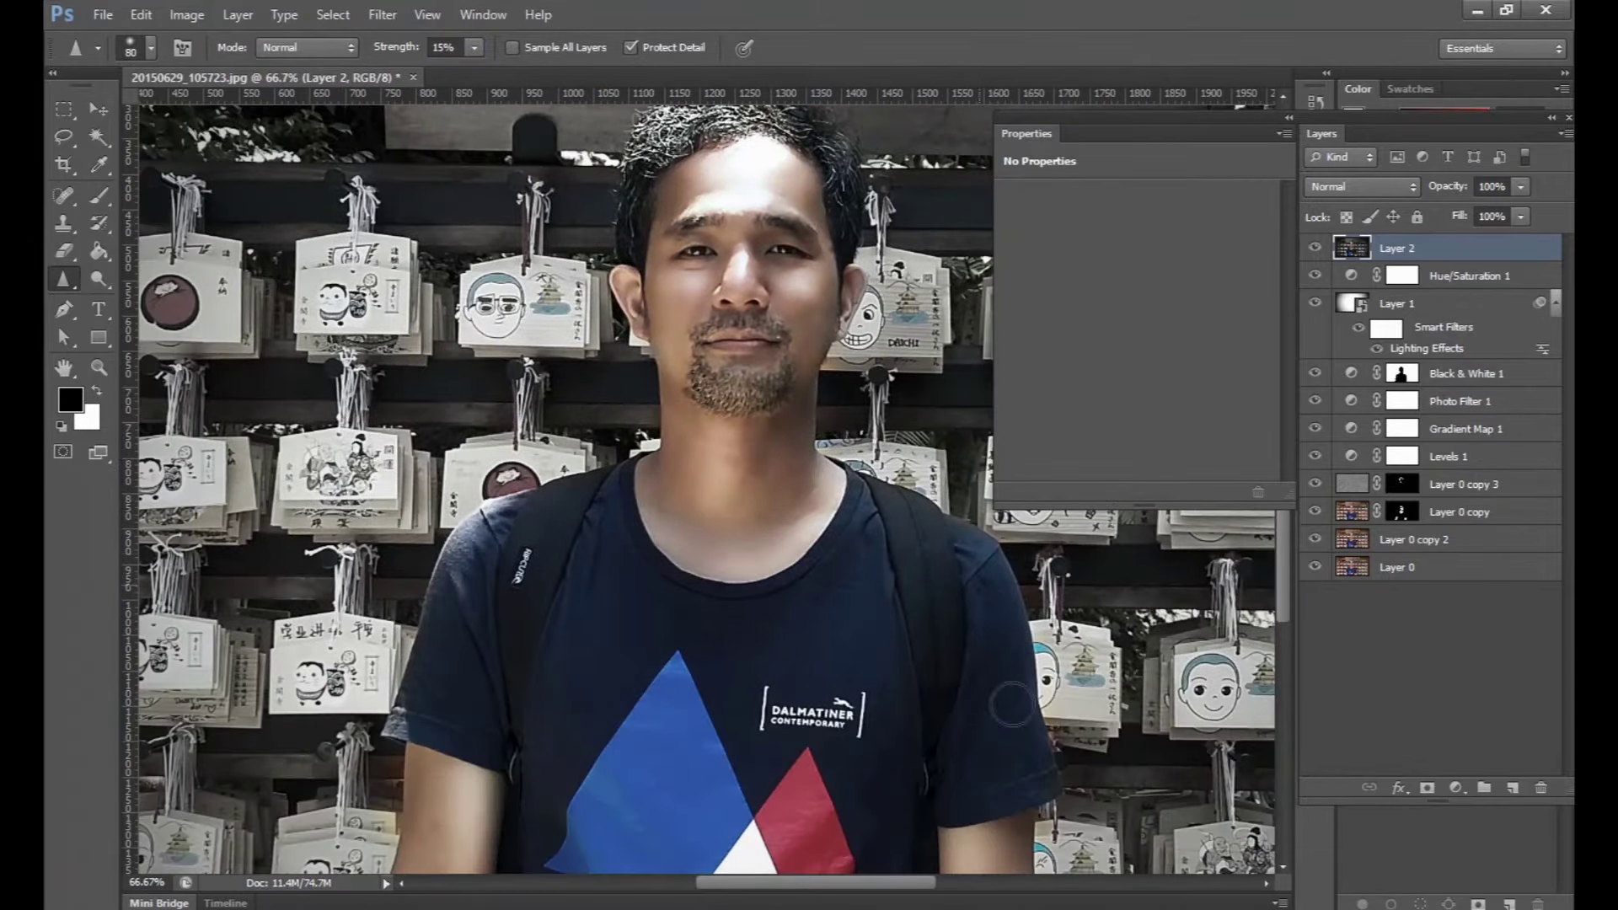
scroll(745, 656, down, 5)
scroll(716, 580, up, 6)
scroll(716, 580, right, 3)
key(ctrl+minus)
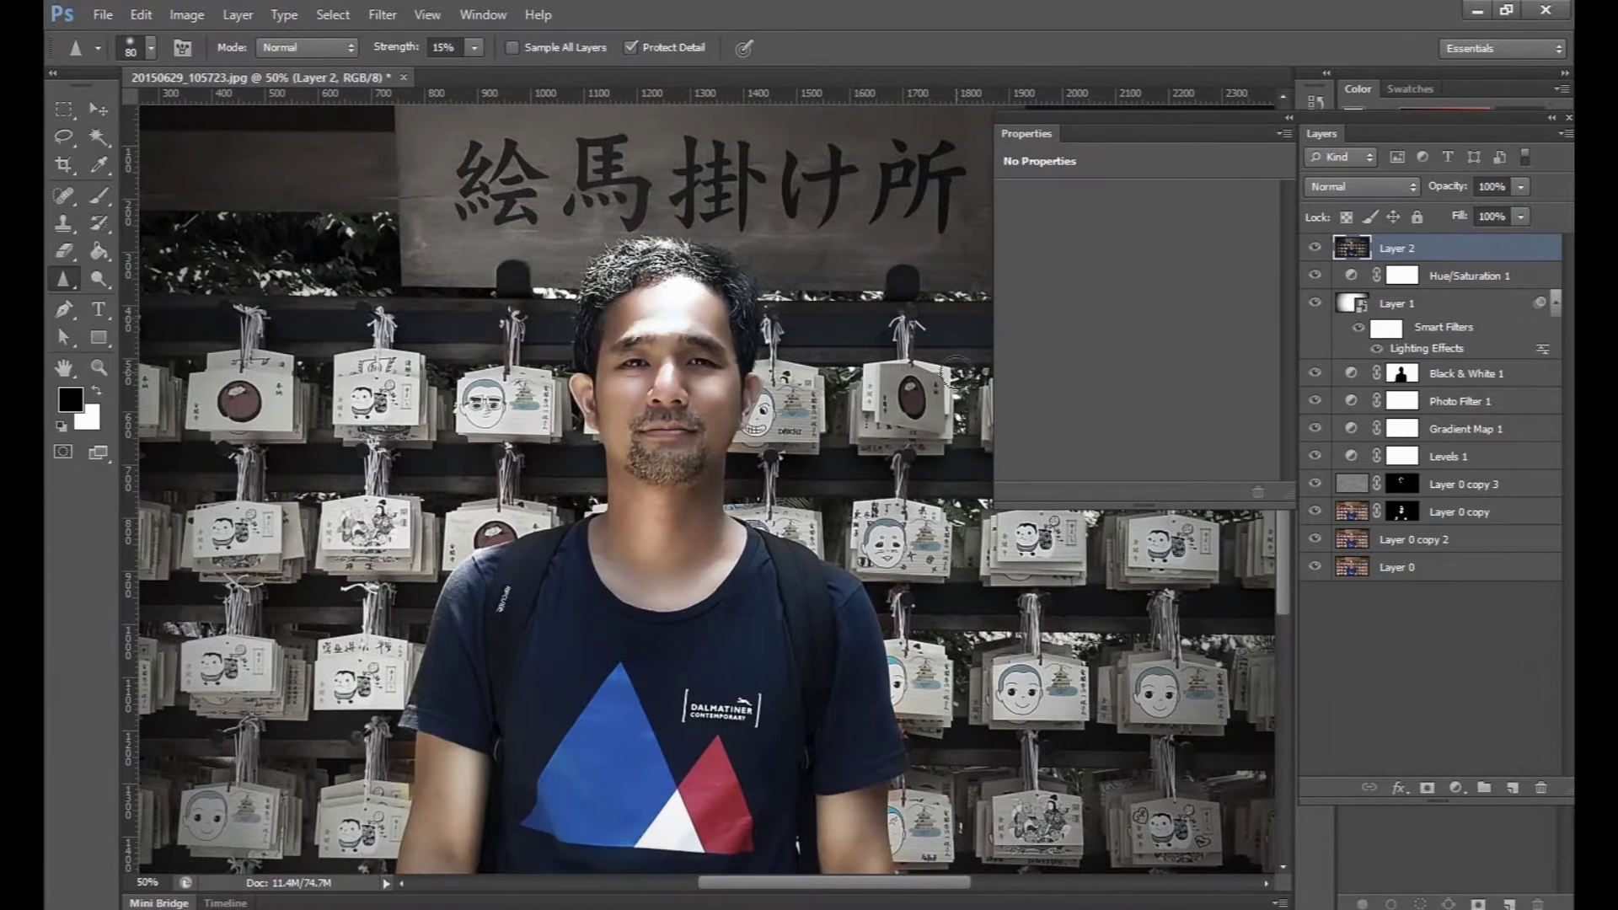
key(ctrl+plus)
key(ctrl+plus)
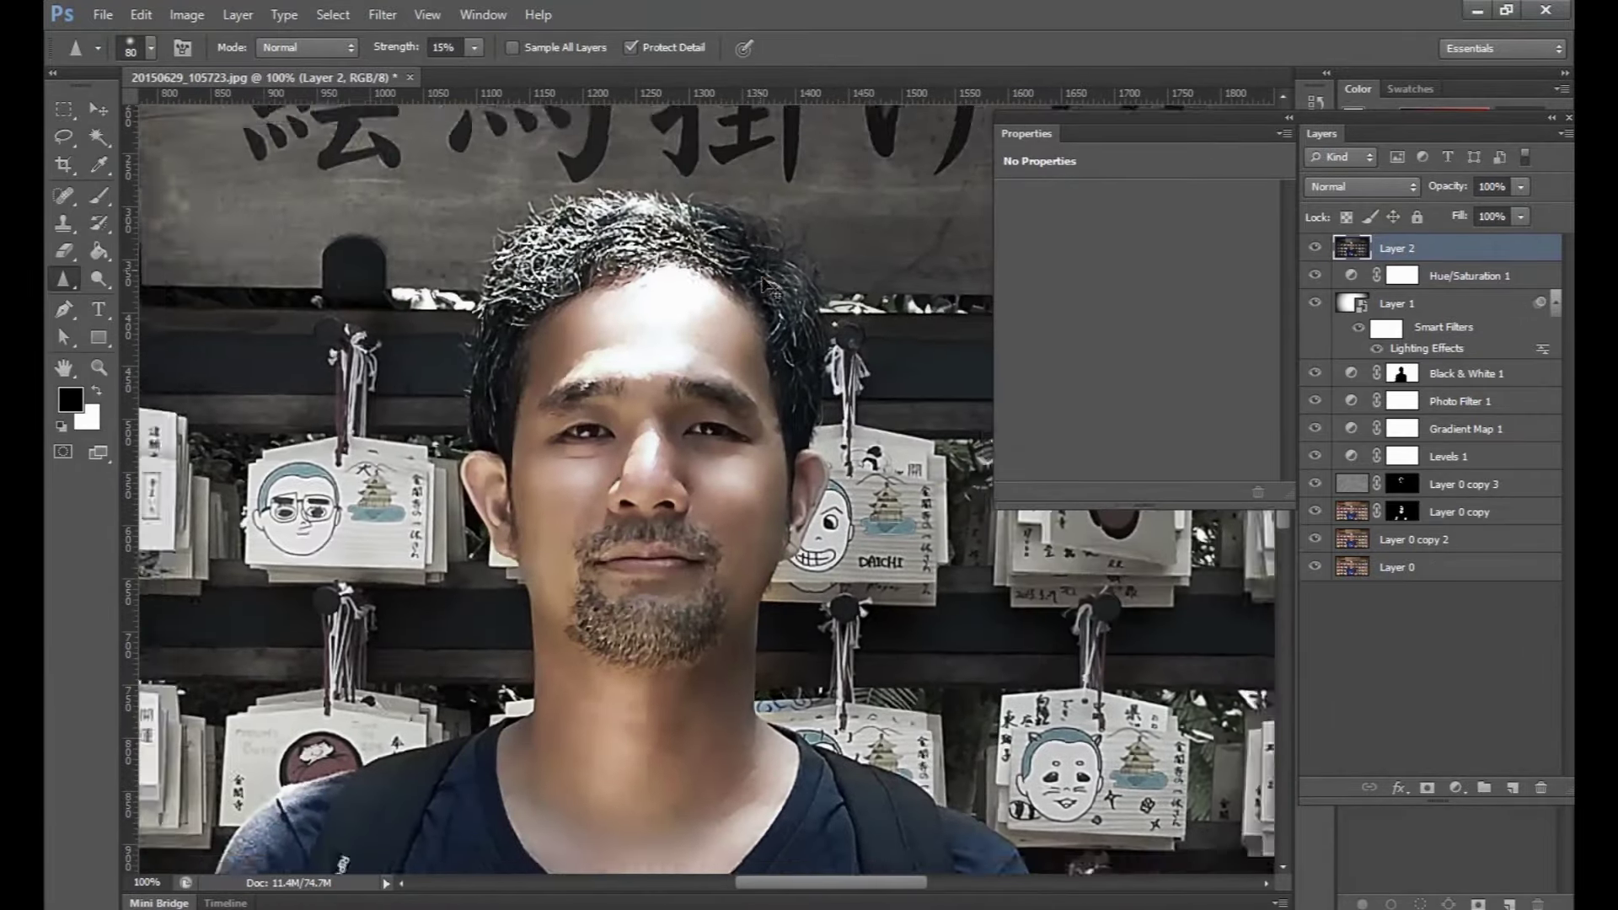
key(ctrl+minus)
key(ctrl+minus)
key(ctrl+minus)
Step: Dock the Layers panel beside Channels and Paths, and duplicate Layer 2 as Layer 2 copy
drag(1025, 117, 623, 118)
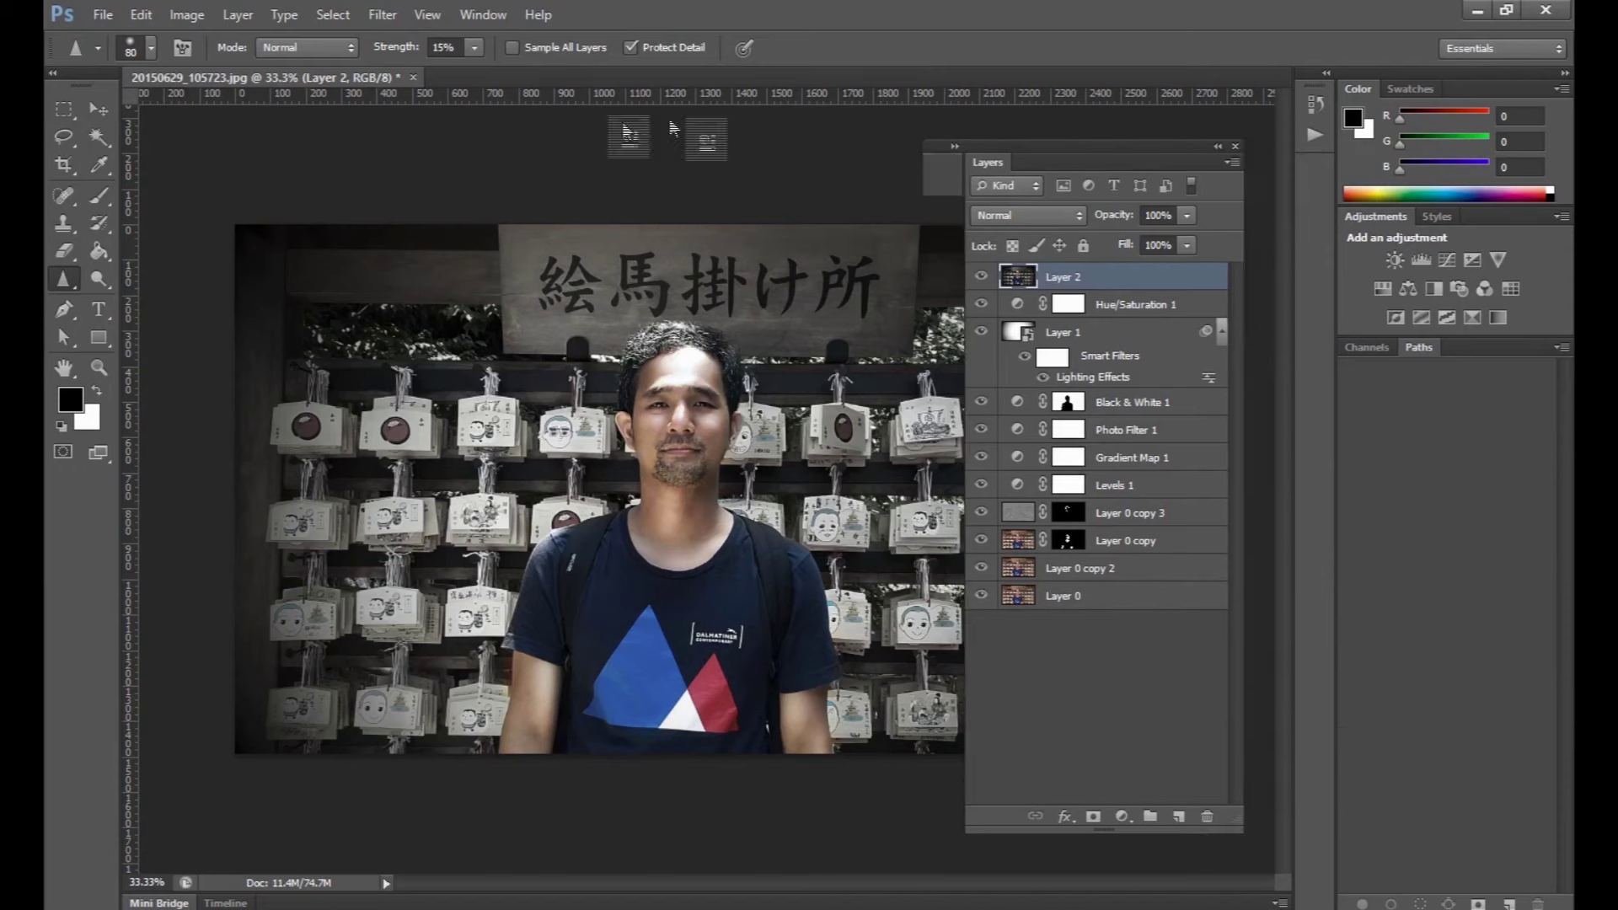
click(630, 139)
key(v)
drag(1187, 128, 1464, 347)
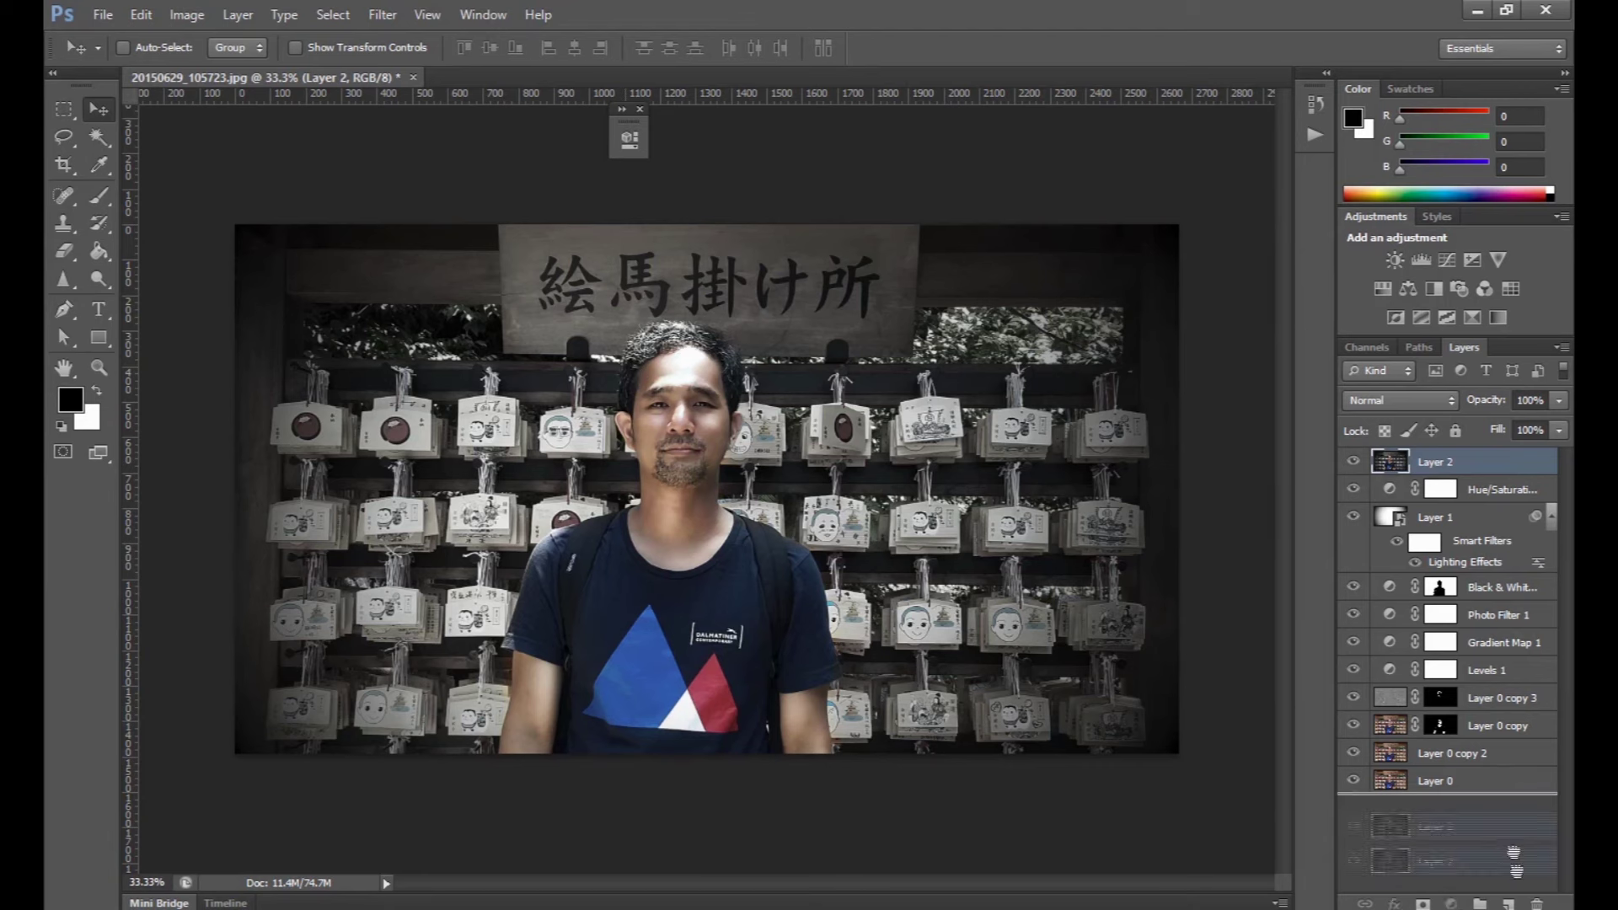
key(ctrl+j)
click(383, 14)
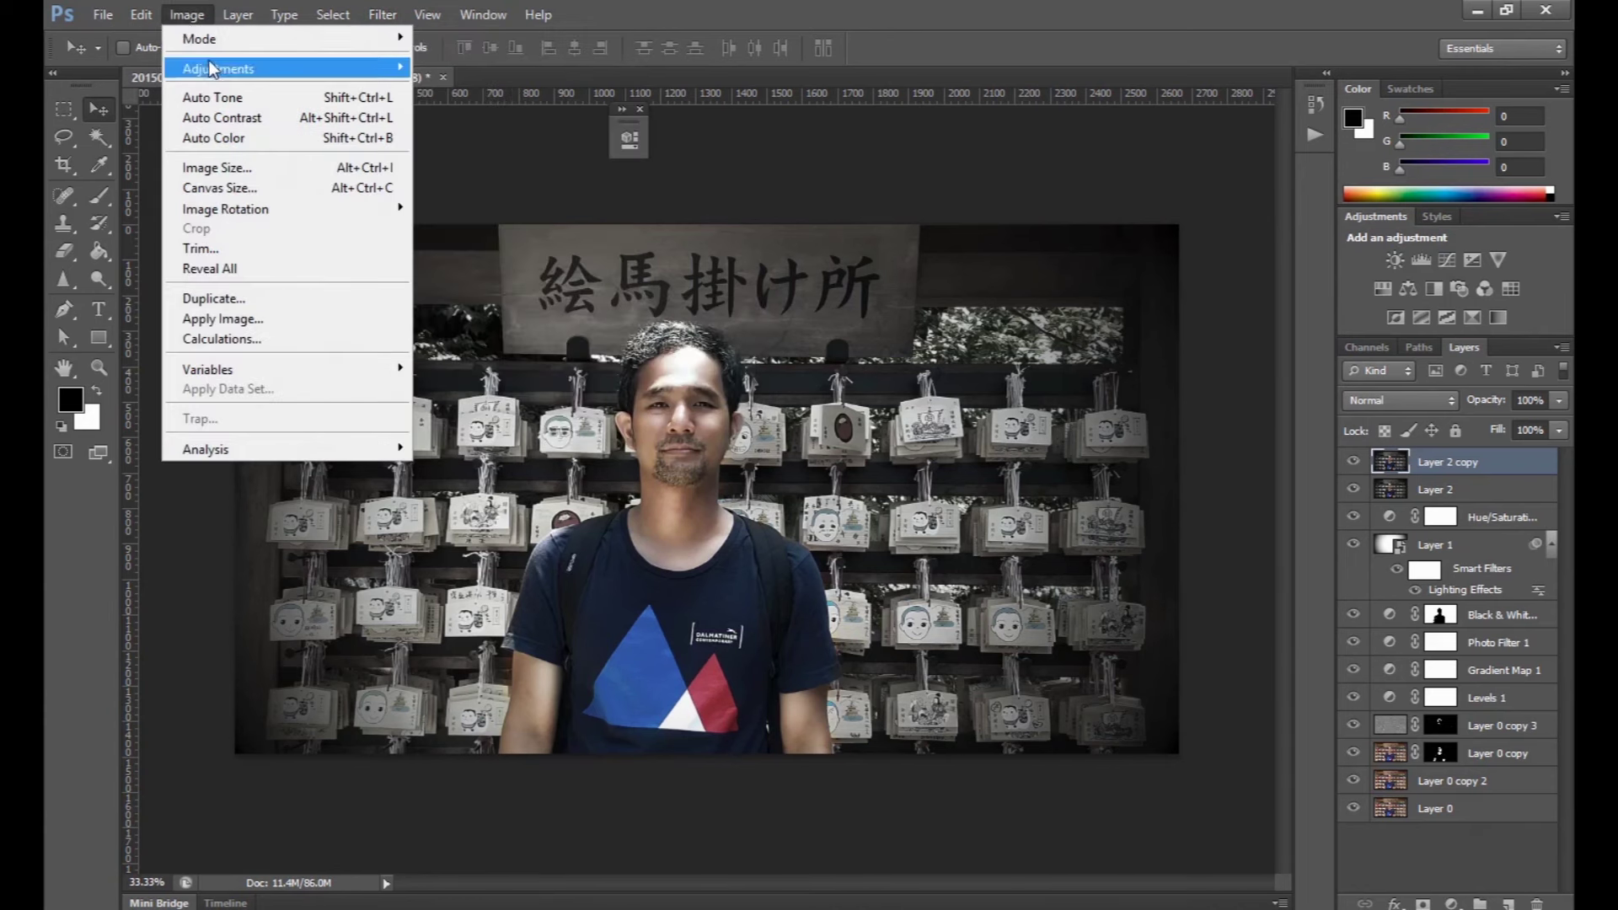
mouse_move(219, 68)
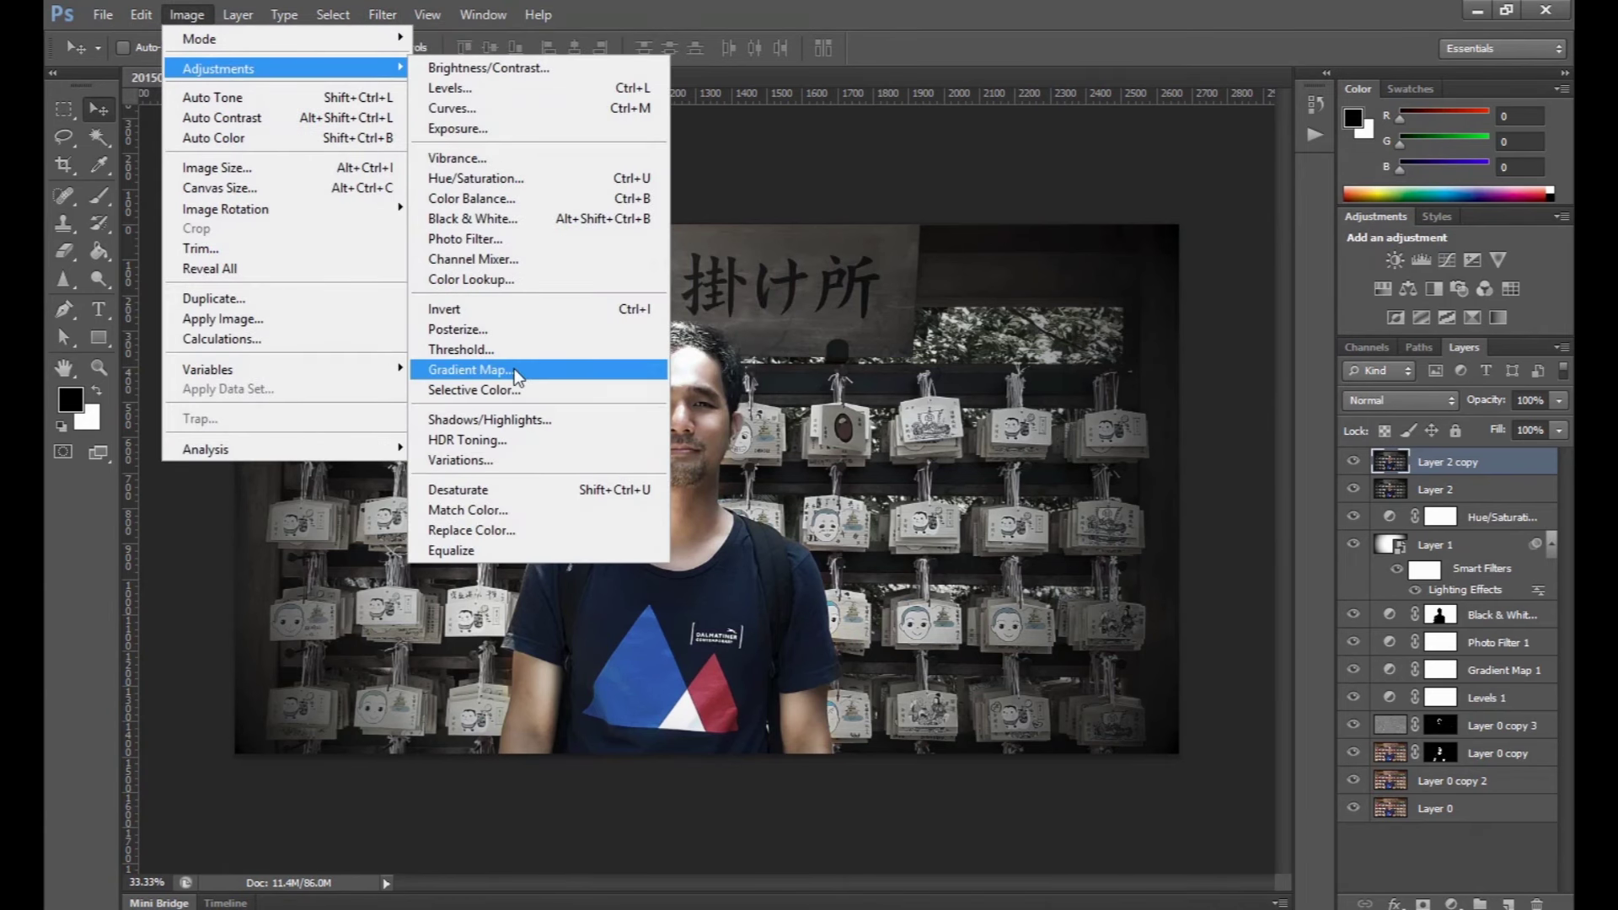
Step: Apply a Darker Variations adjustment to Layer 2 copy
click(519, 279)
key(Escape)
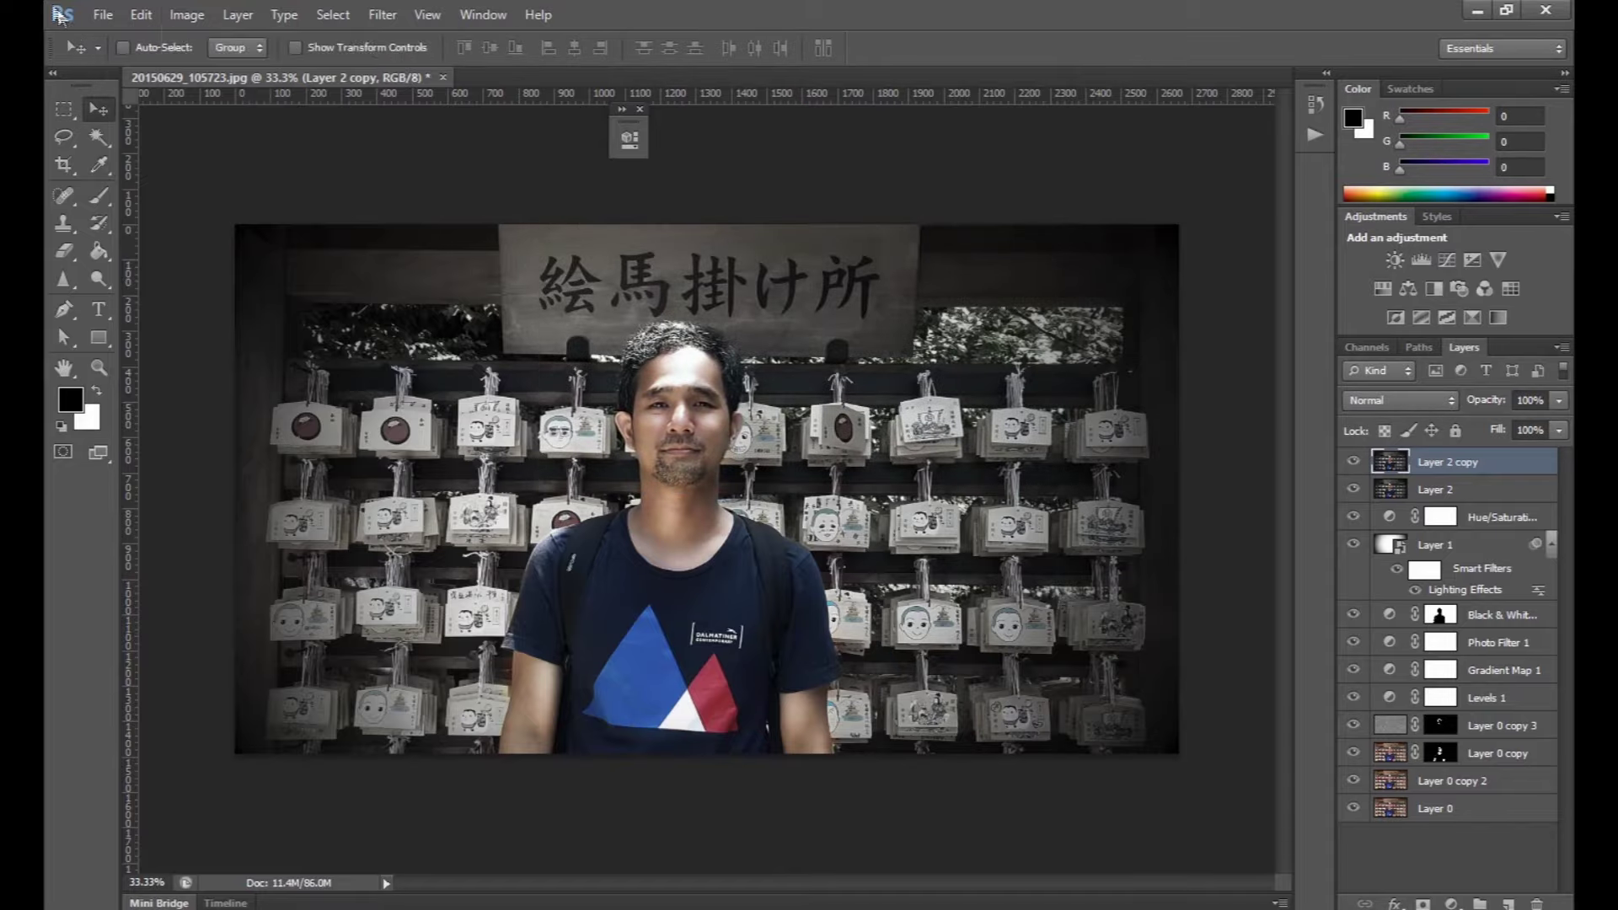
click(186, 15)
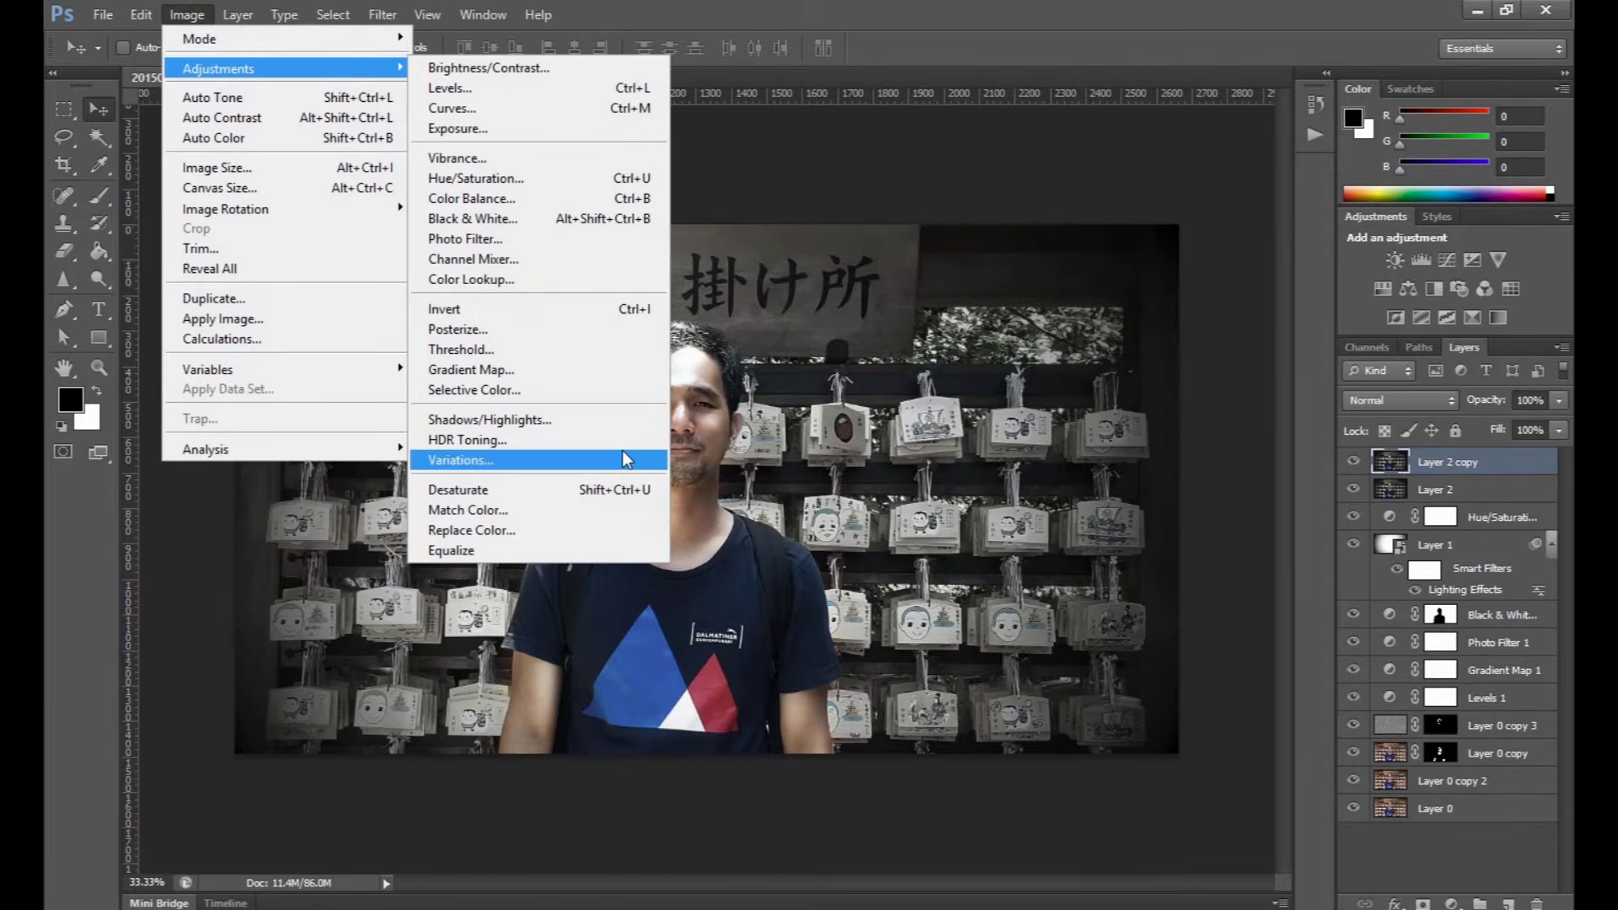
click(622, 458)
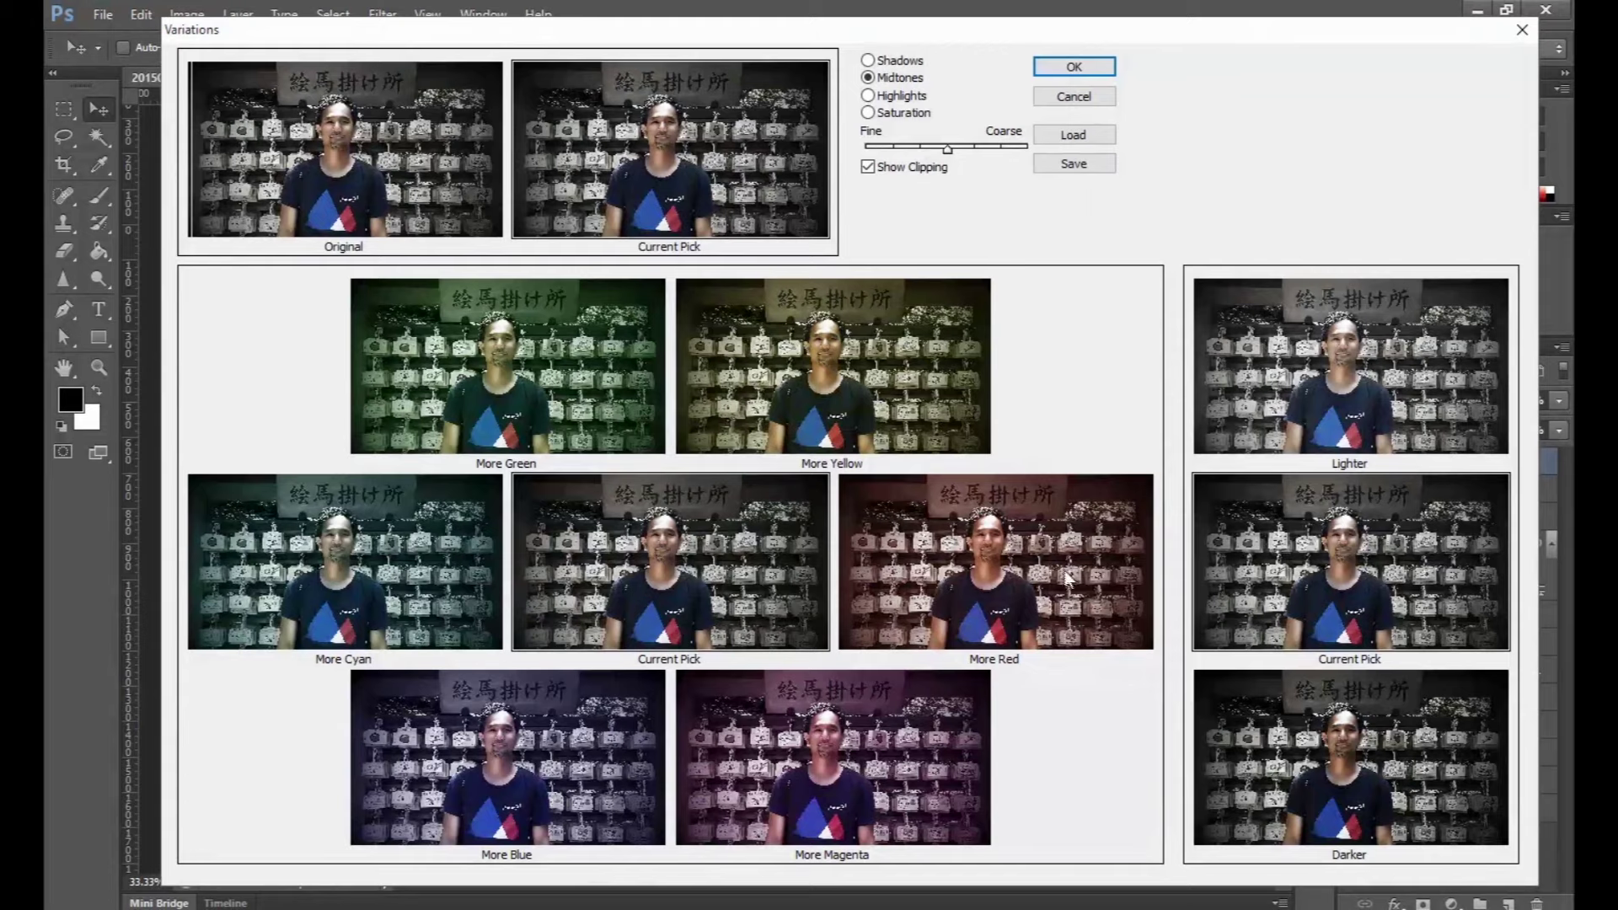
click(1363, 772)
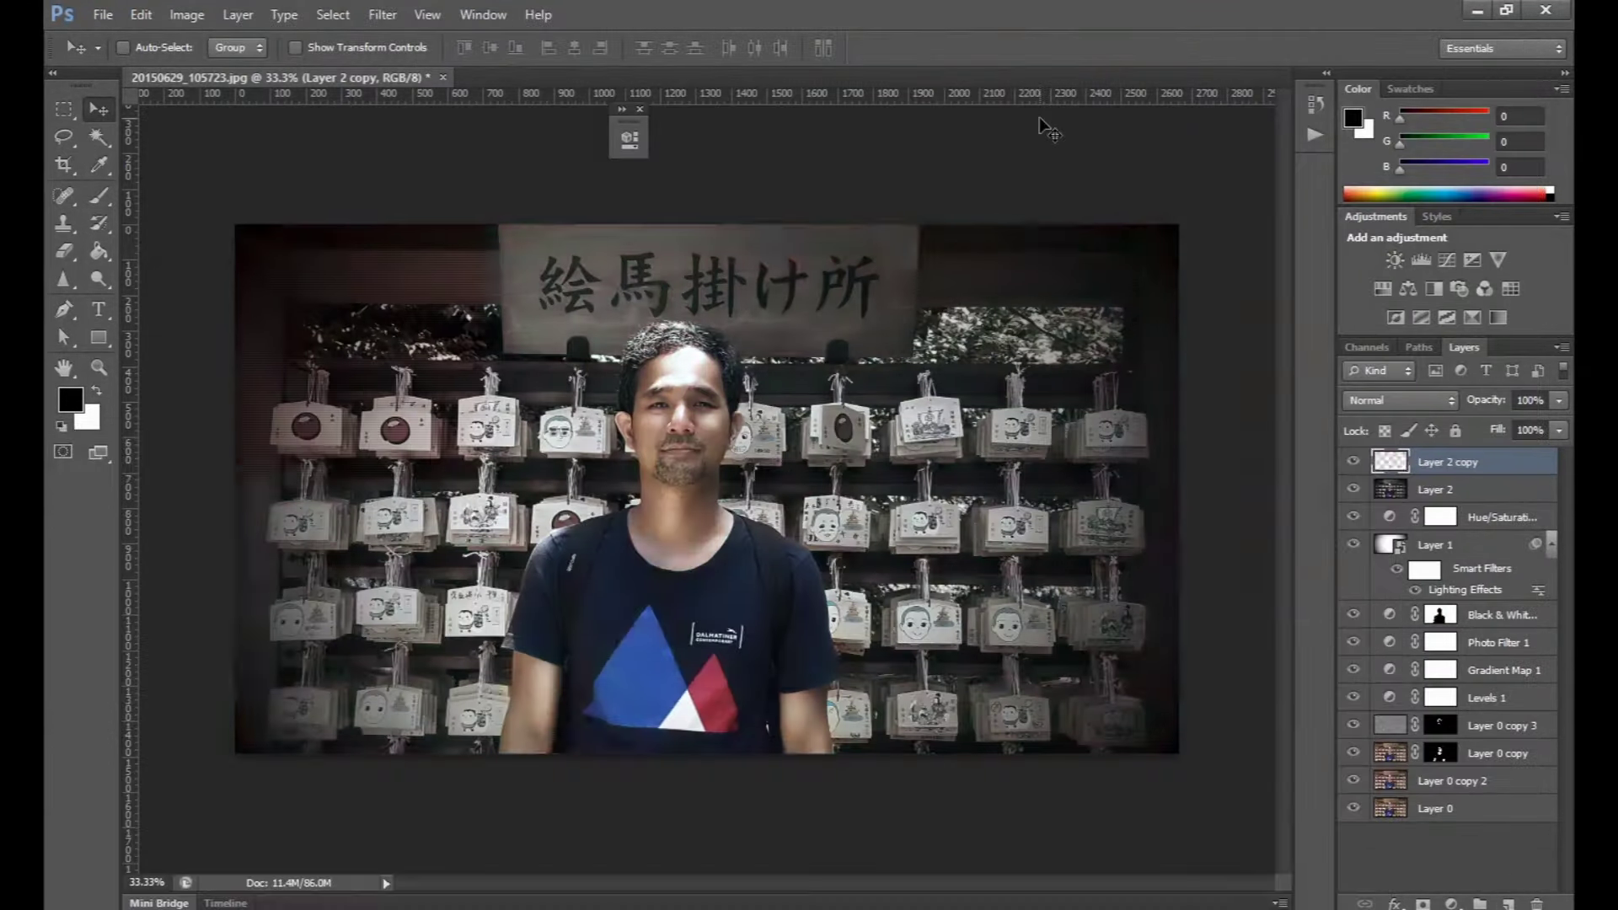
Step: Blend Layer 2 copy in Soft Light at 40% opacity
click(1446, 403)
click(1421, 282)
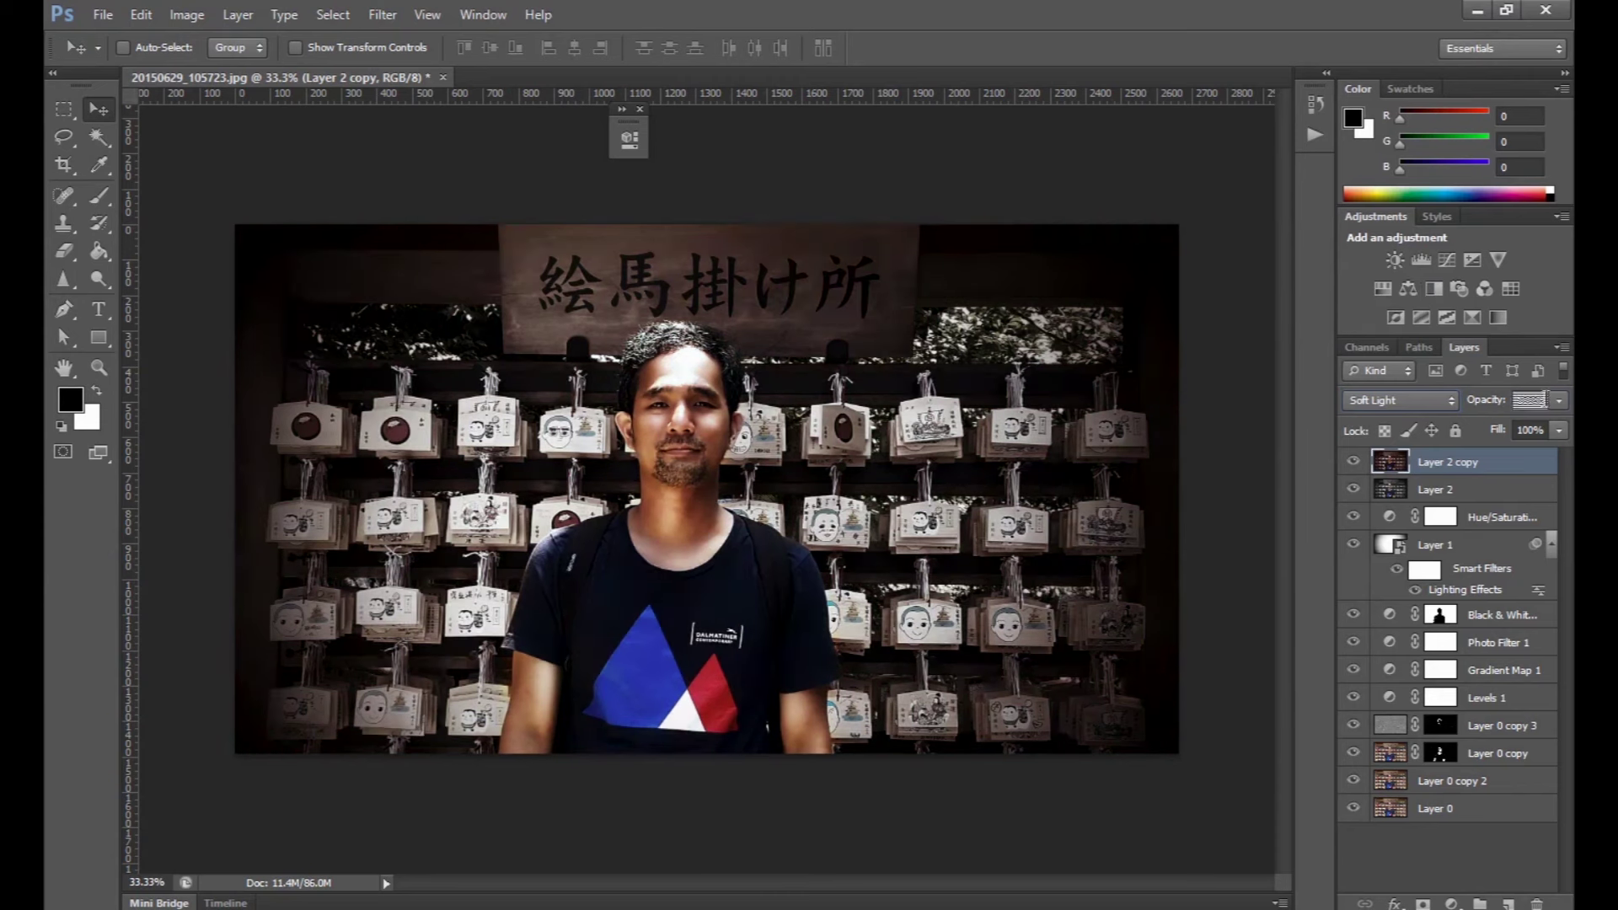
text(40)
key(Return)
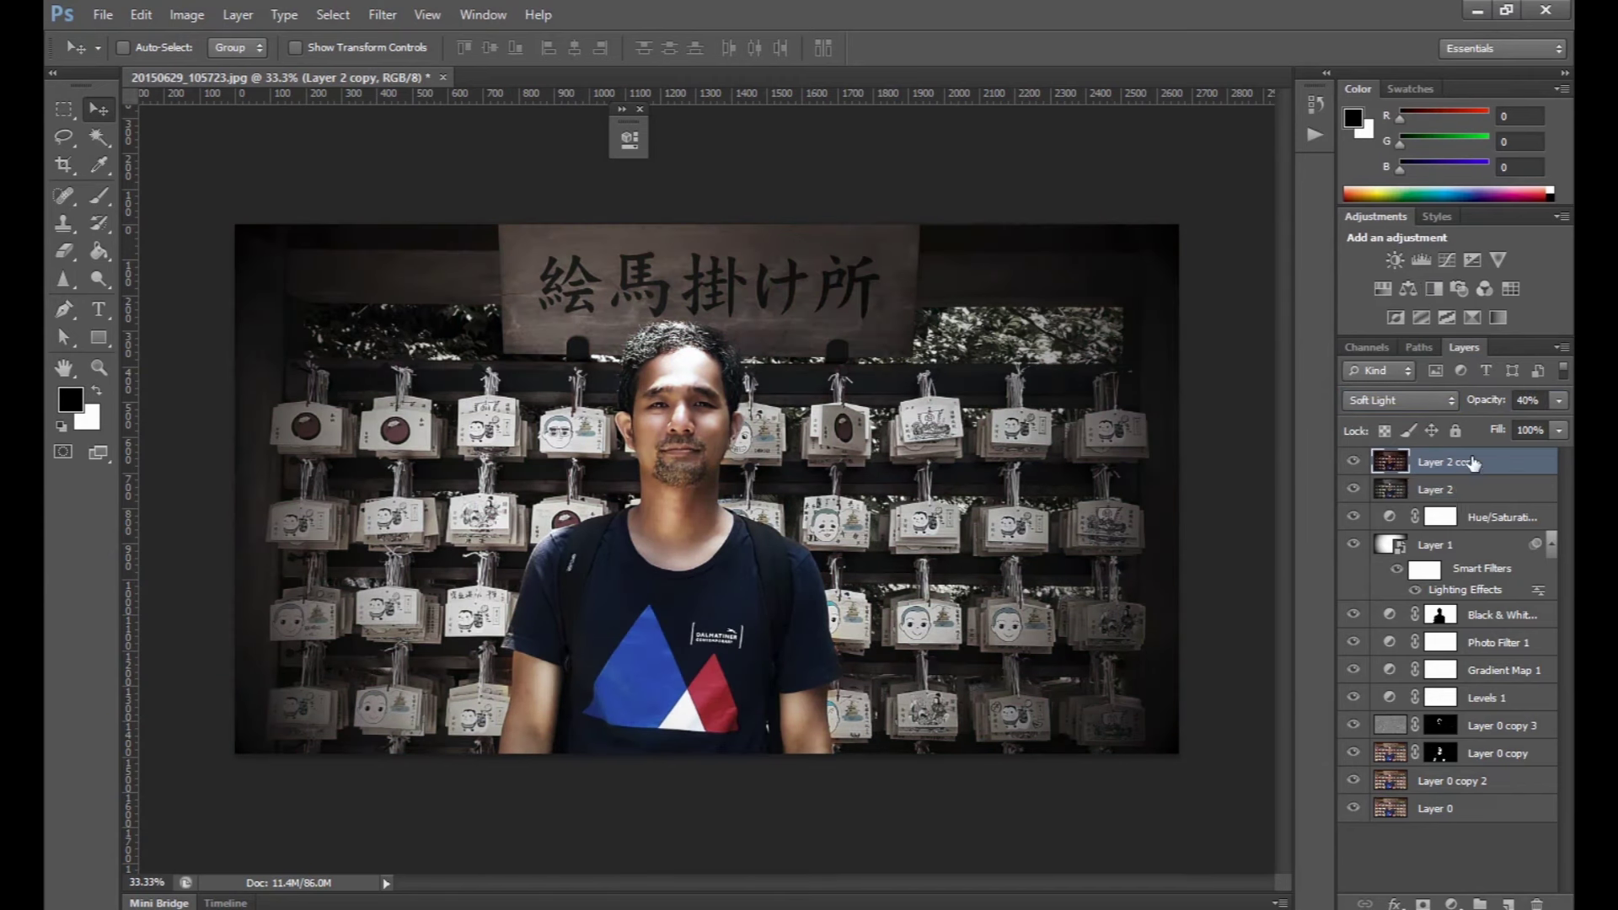
Step: Compare Layer 2 copy on and off, keeping it in Soft Light at 30% opacity
click(1352, 463)
click(1388, 183)
click(1420, 401)
click(1434, 281)
Step: Add a white three-line credit with the author's name and web addresses
click(103, 317)
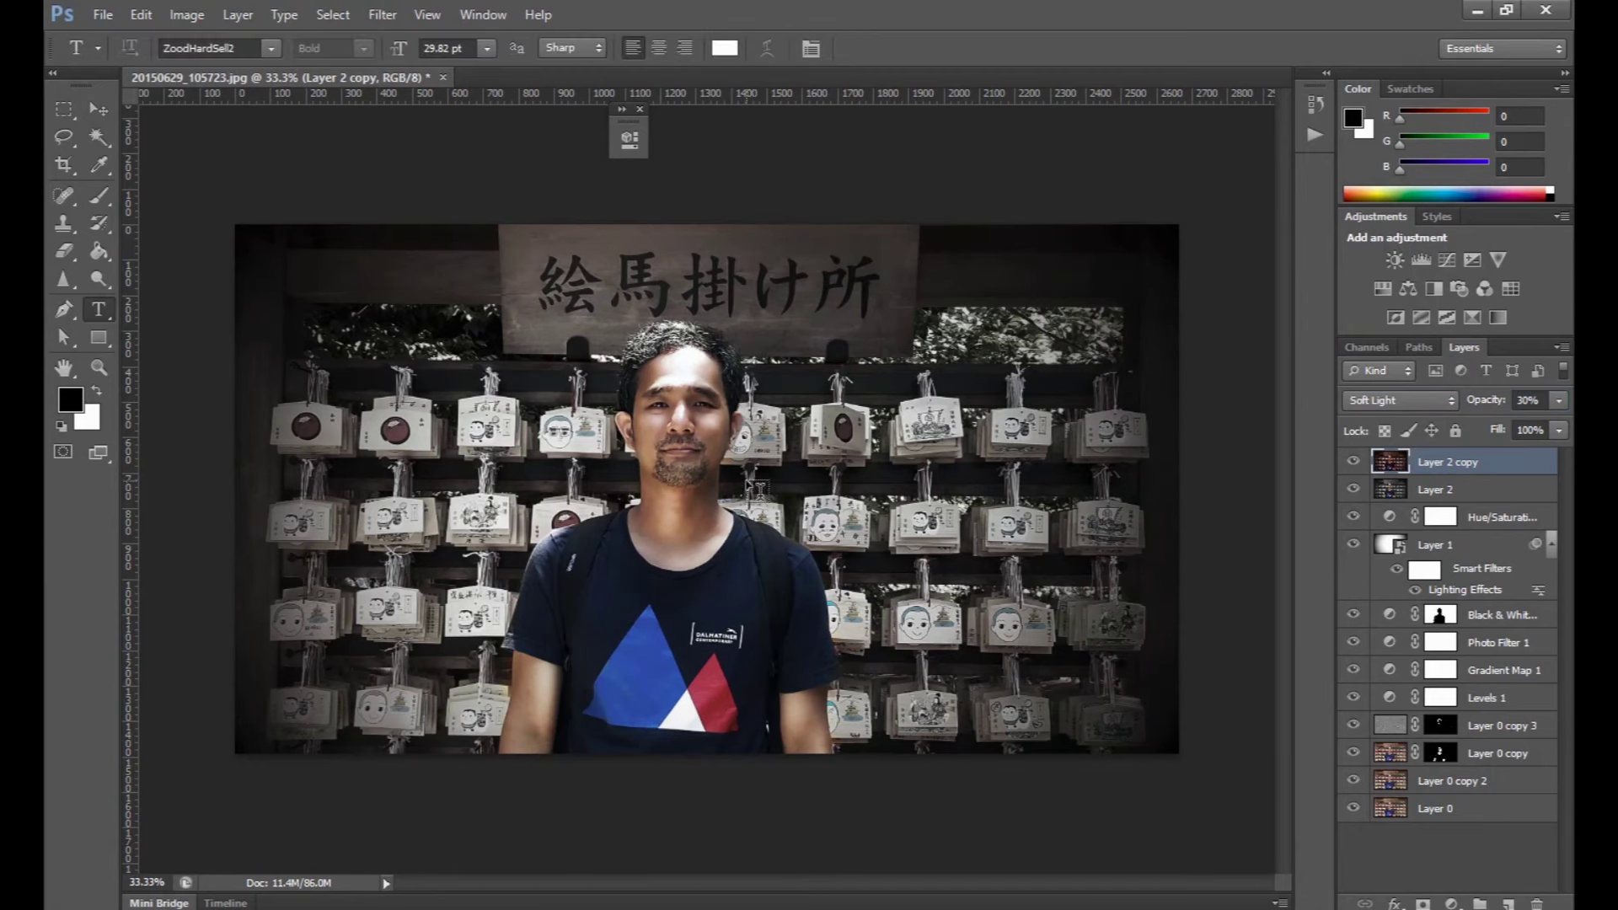
click(903, 511)
key(ctrl+Return)
key(v)
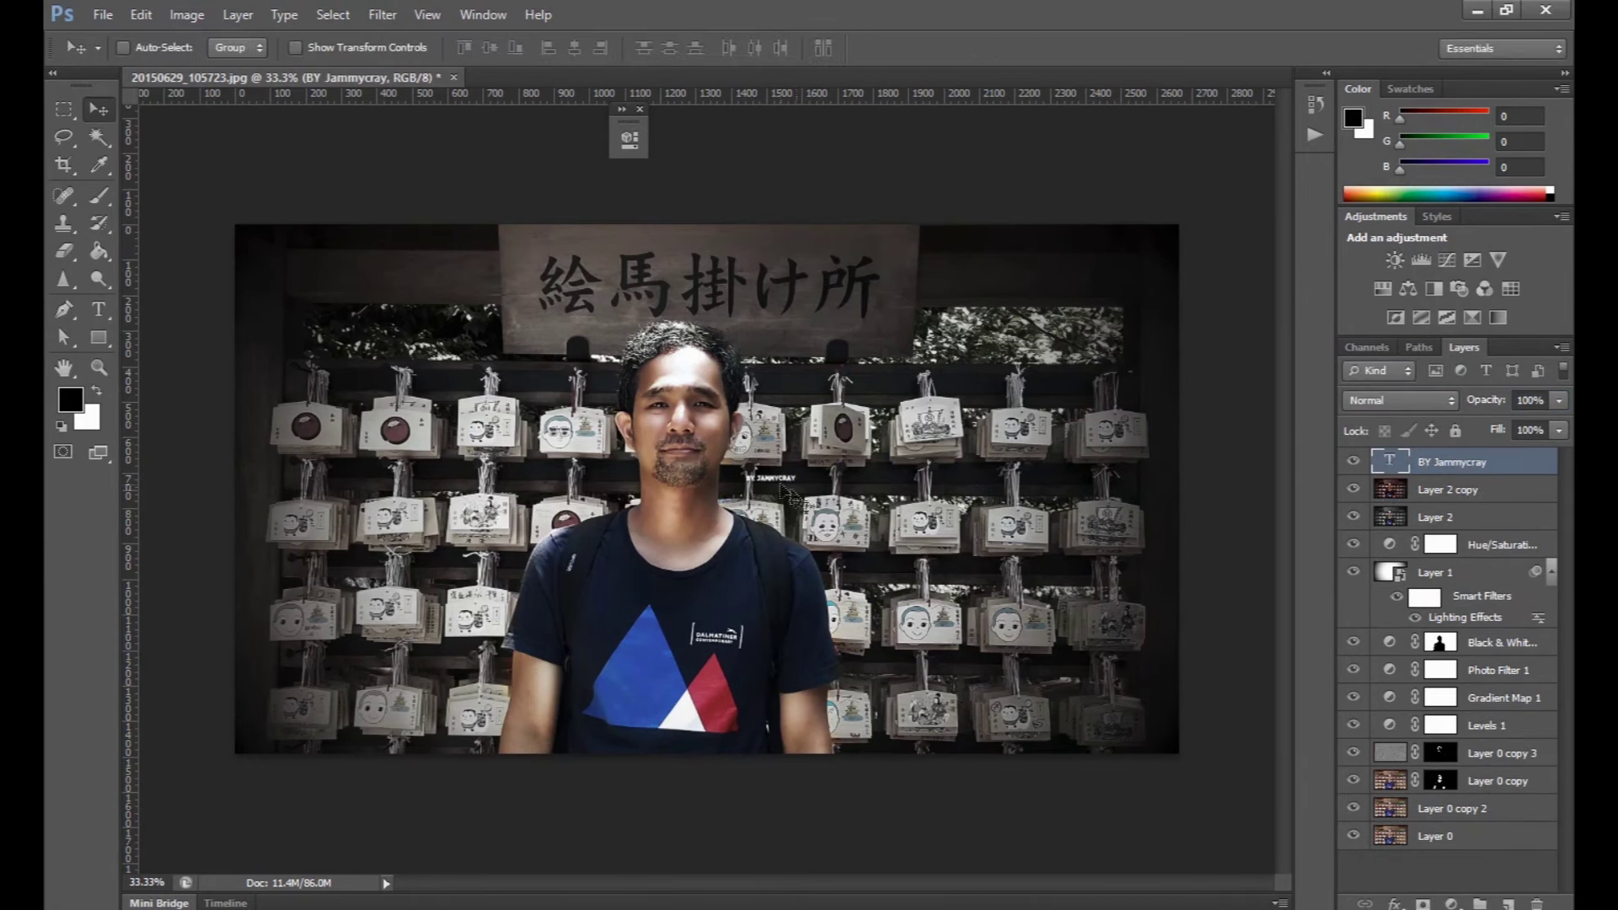
scroll(689, 605, up, 2)
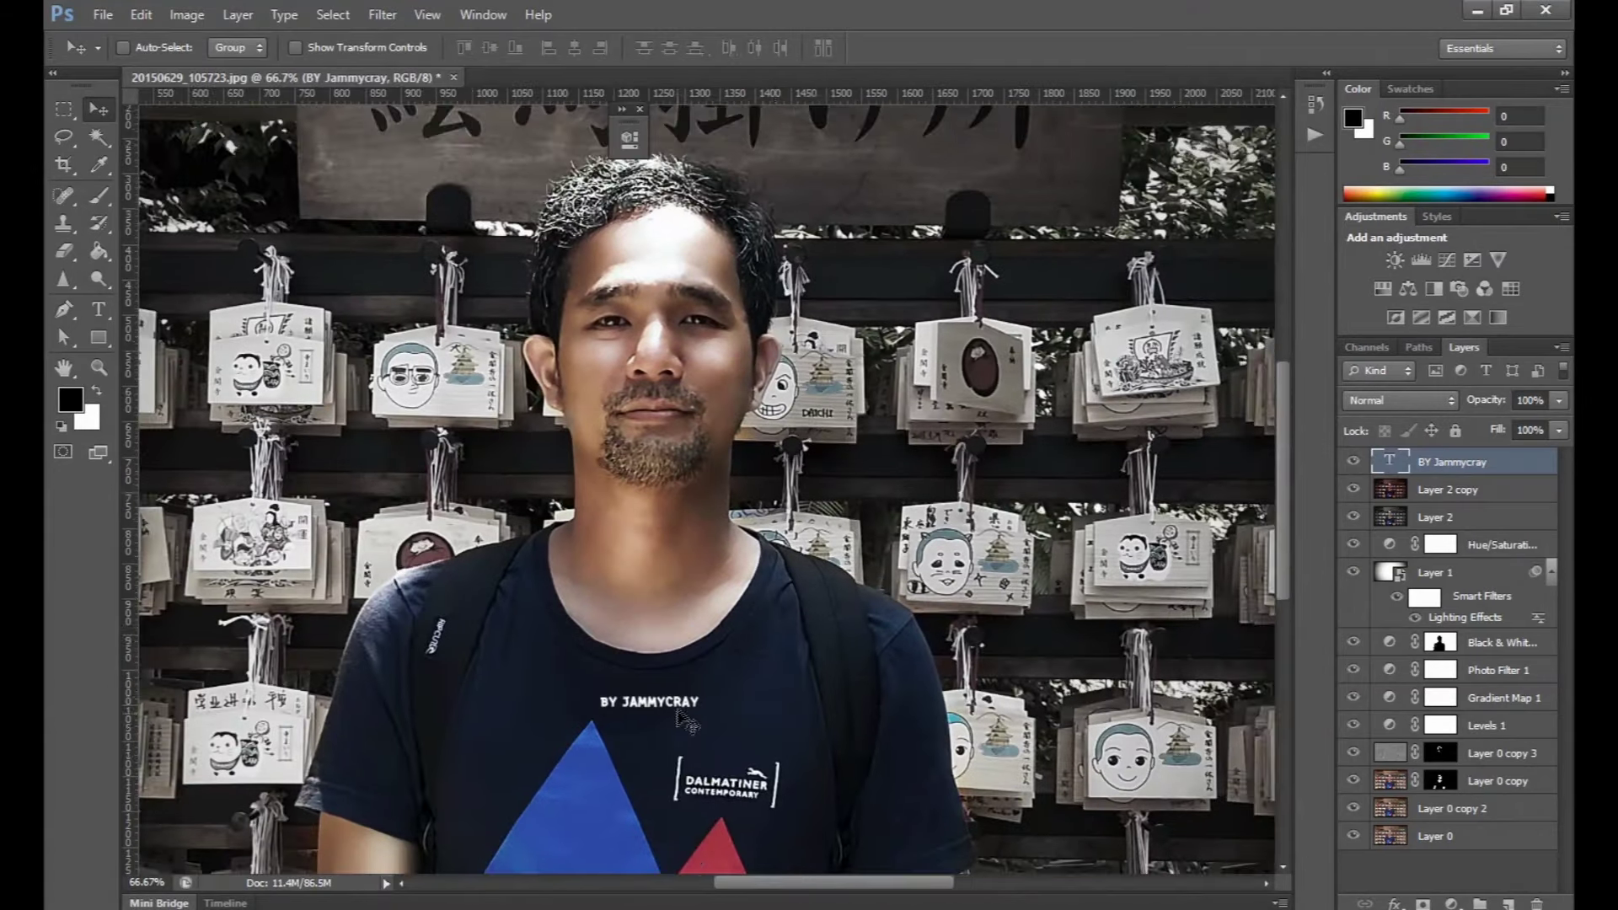
double_click(715, 662)
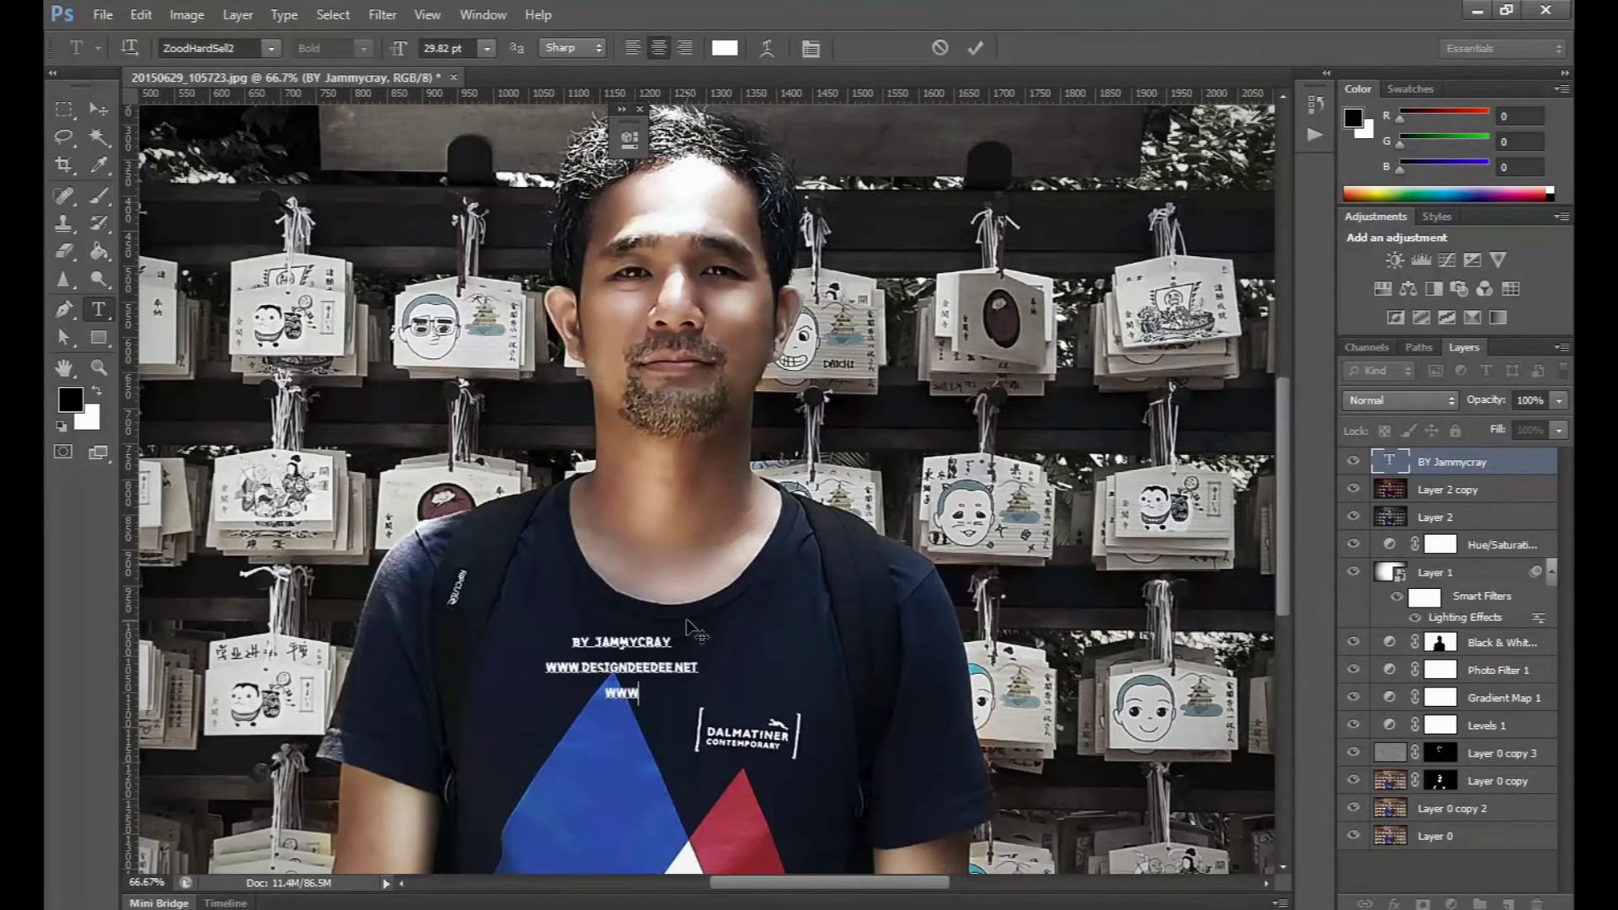
text(e)
key(ctrl+Return)
key(v)
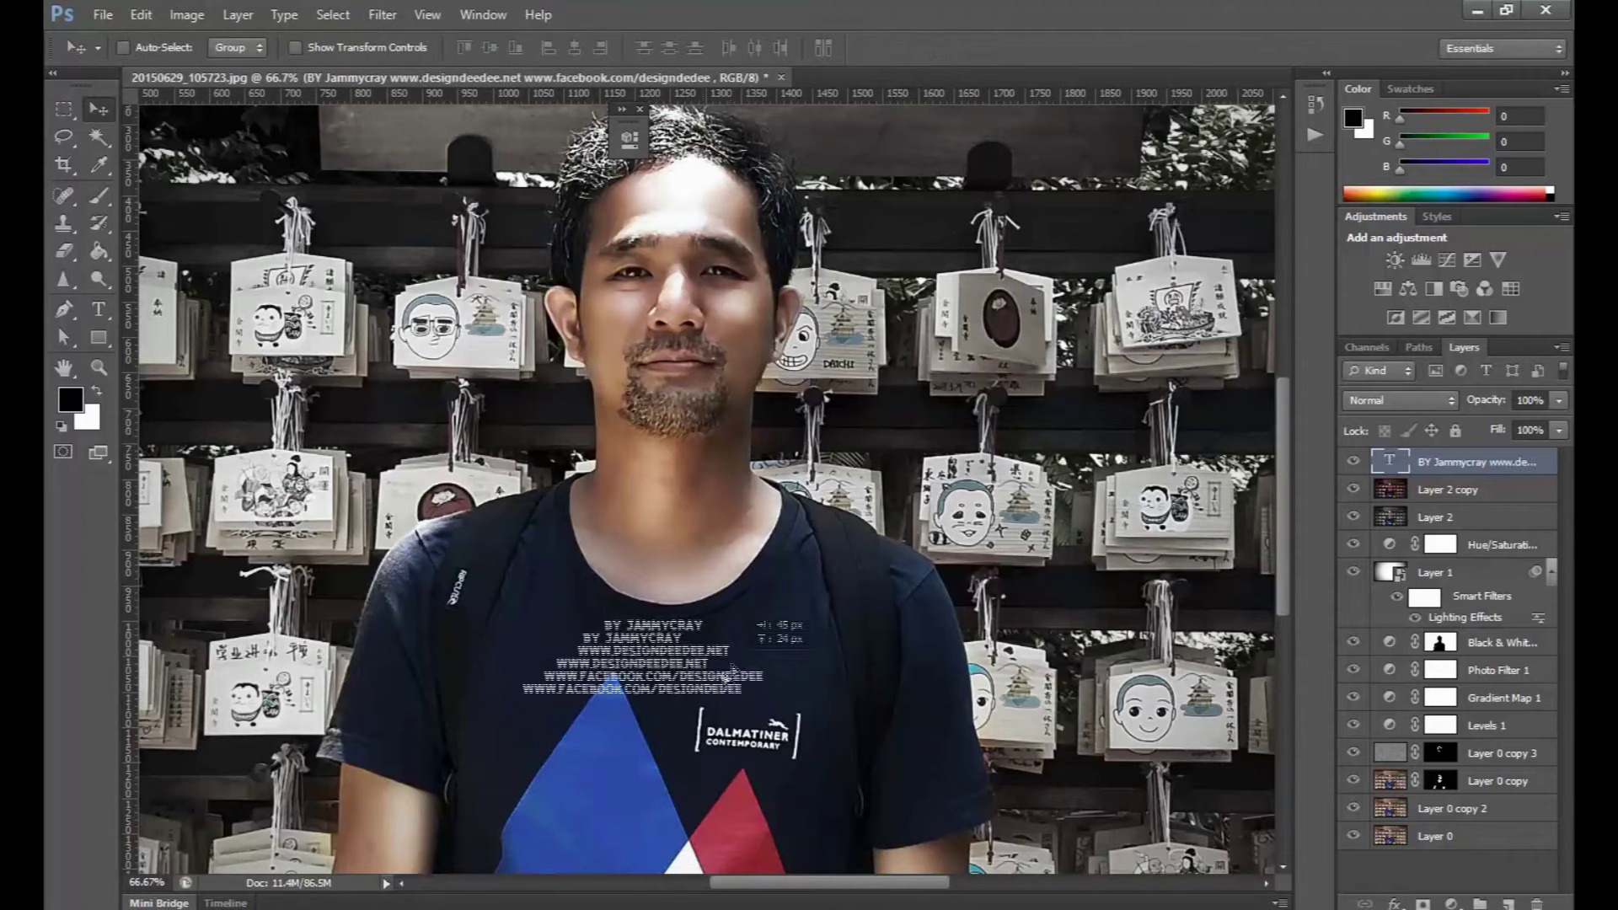
key(ctrl+minus)
key(ctrl+minus)
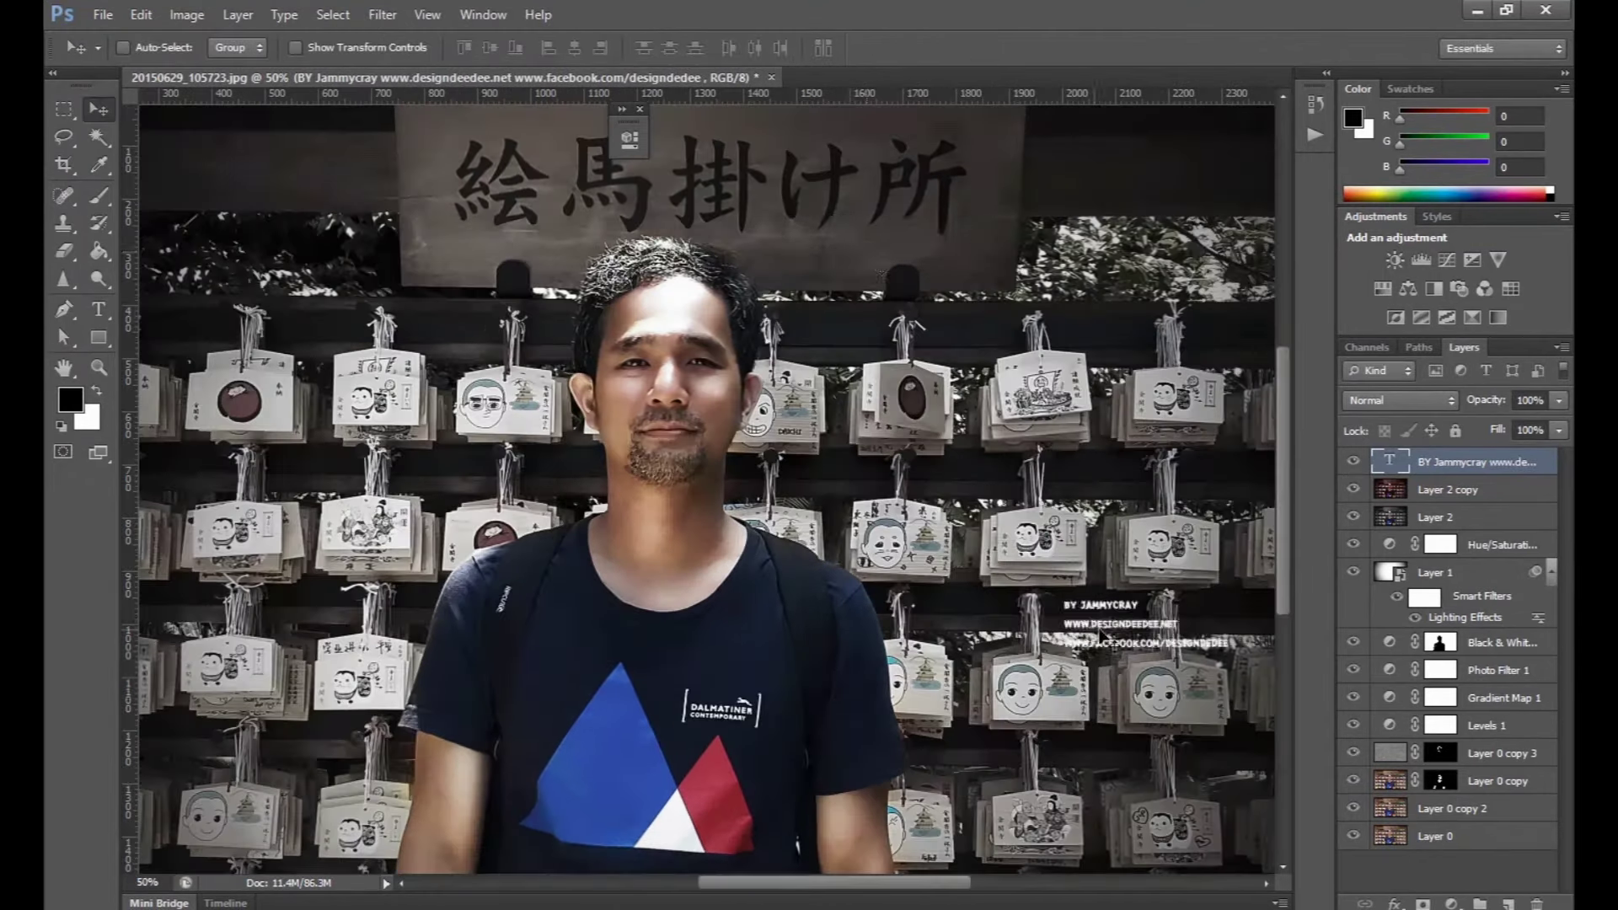
Step: Change the credit text's font to Arial in the Character panel
key(ctrl+plus)
drag(1133, 645, 858, 246)
double_click(858, 246)
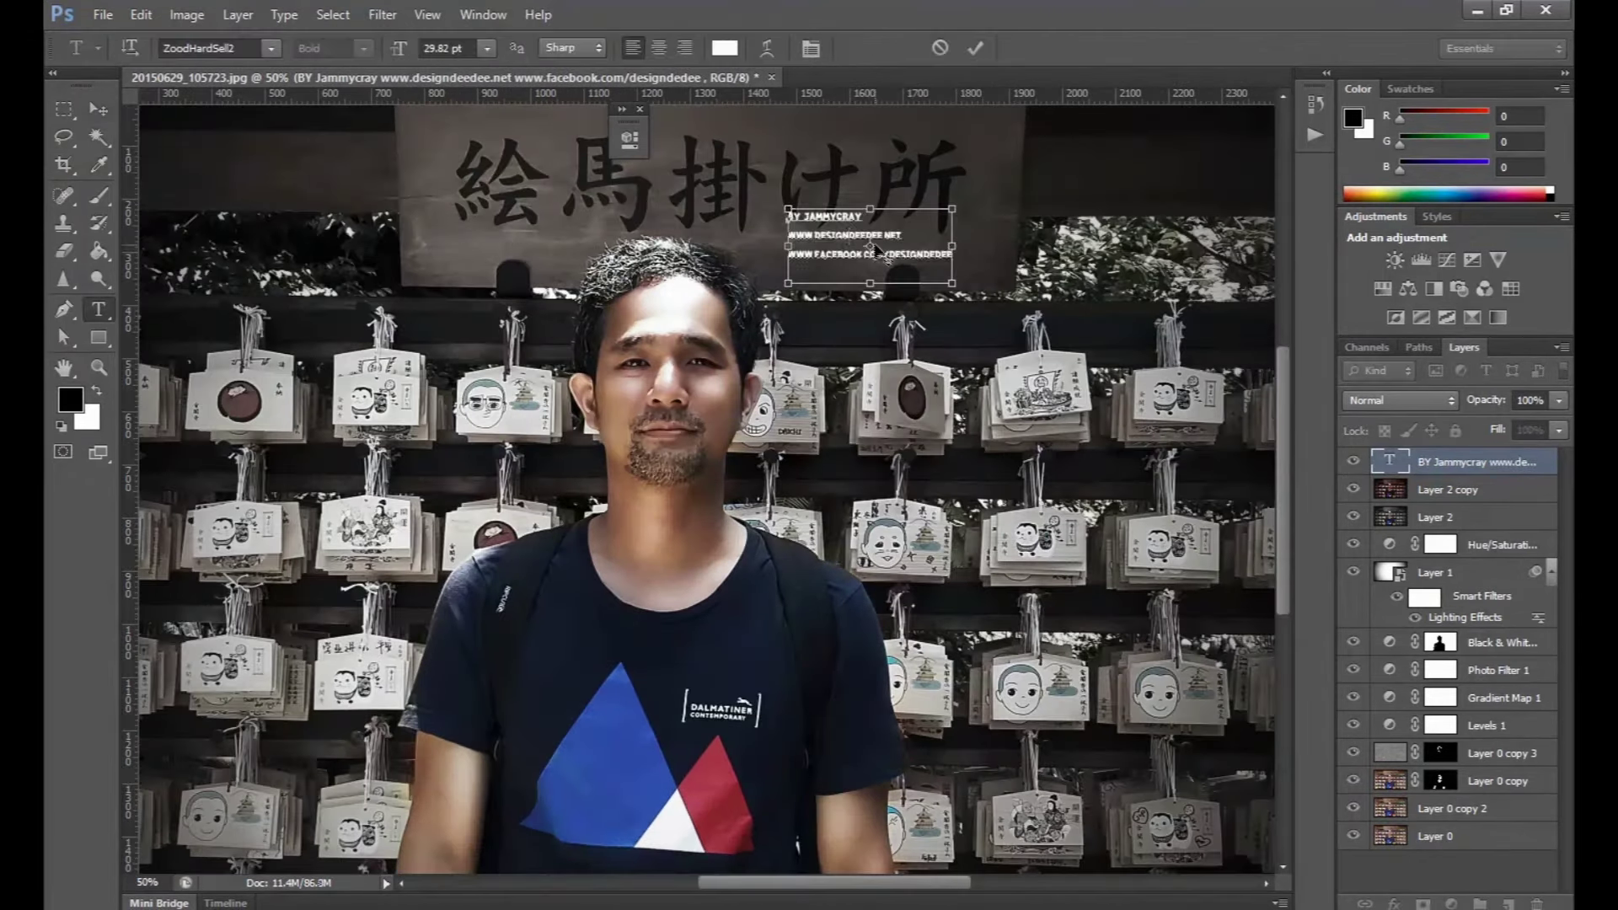
click(811, 49)
click(1180, 189)
scroll(1256, 422, up, 5)
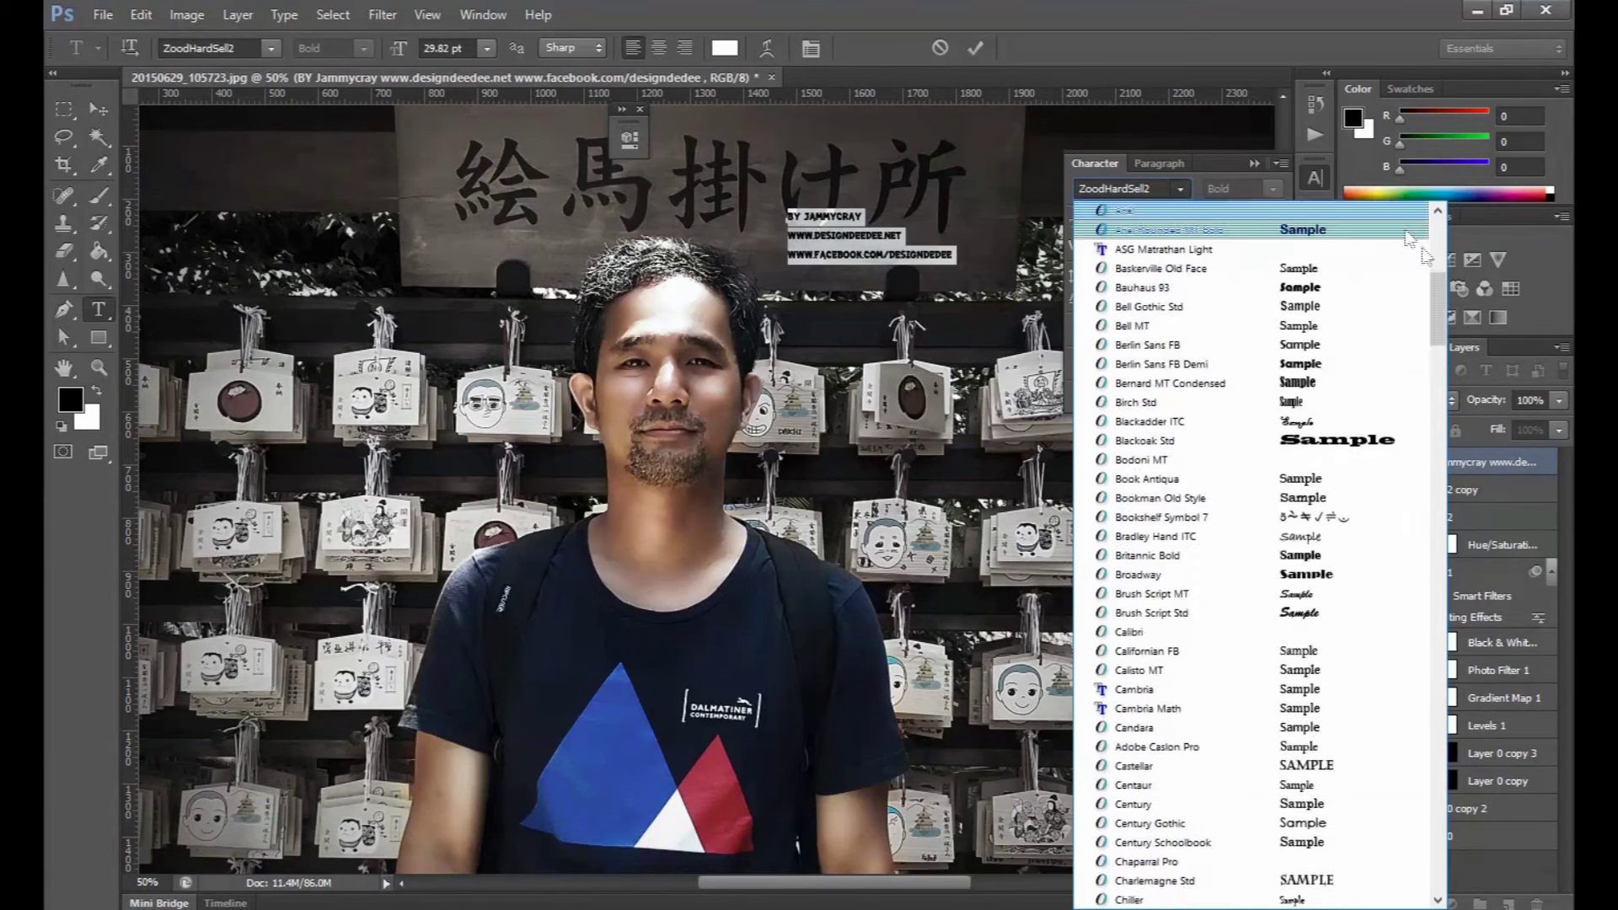
click(1147, 201)
key(ctrl+Return)
key(v)
Step: Move the credit text to the top-left corner and change 'BY' to 'By'
drag(811, 269, 1045, 780)
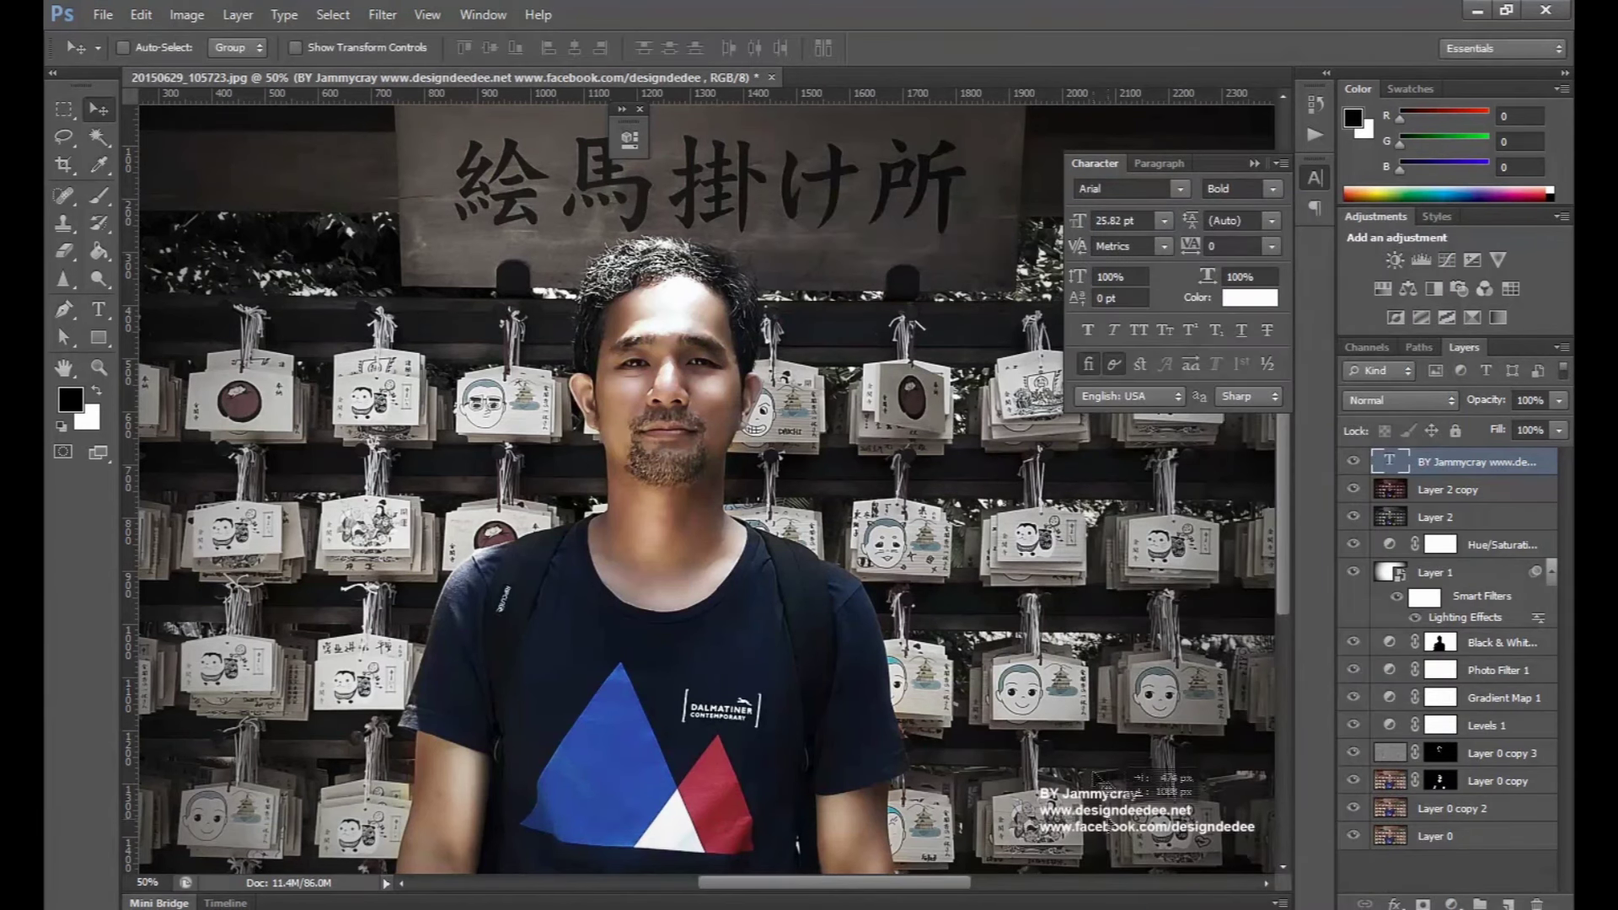
key(ctrl+minus)
drag(927, 675, 246, 253)
text(tBy)
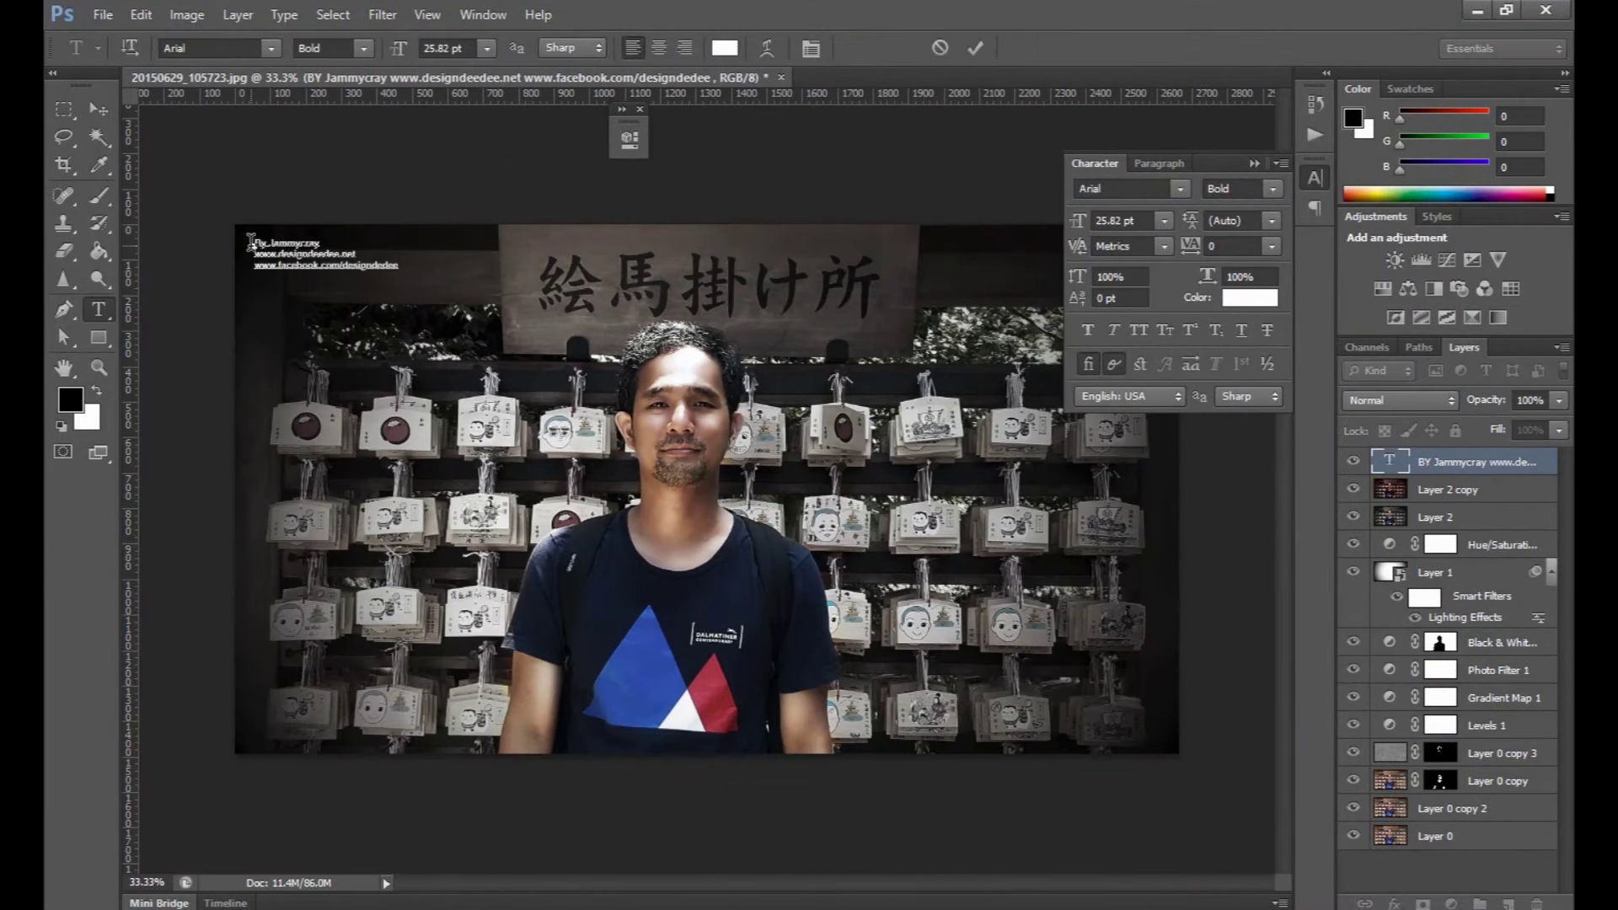
key(ctrl+Return)
key(v)
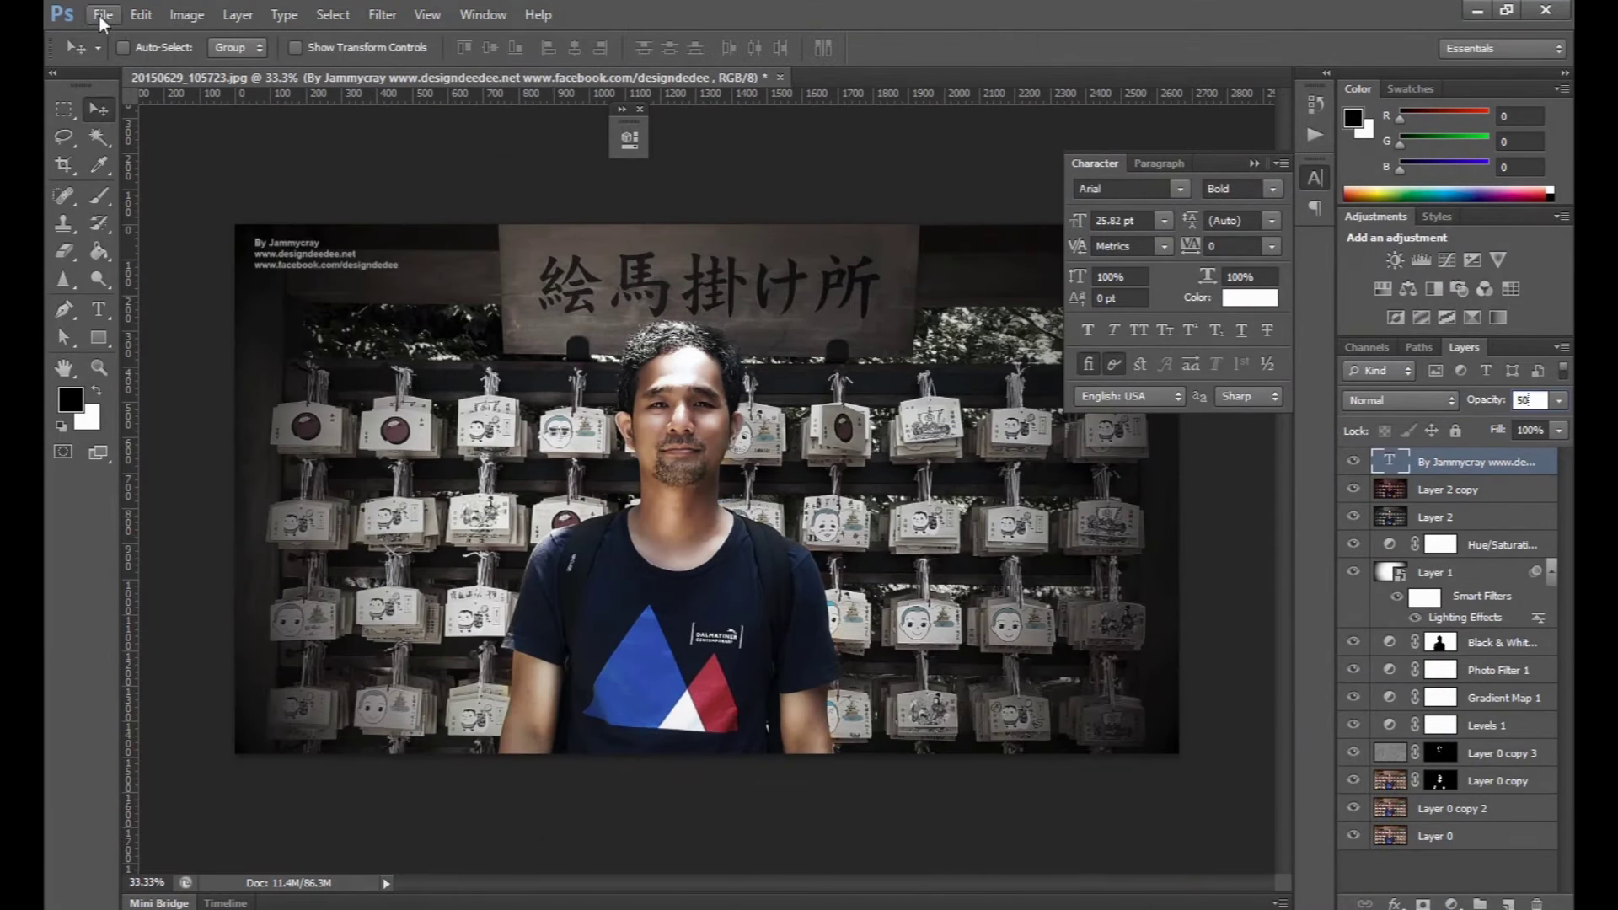